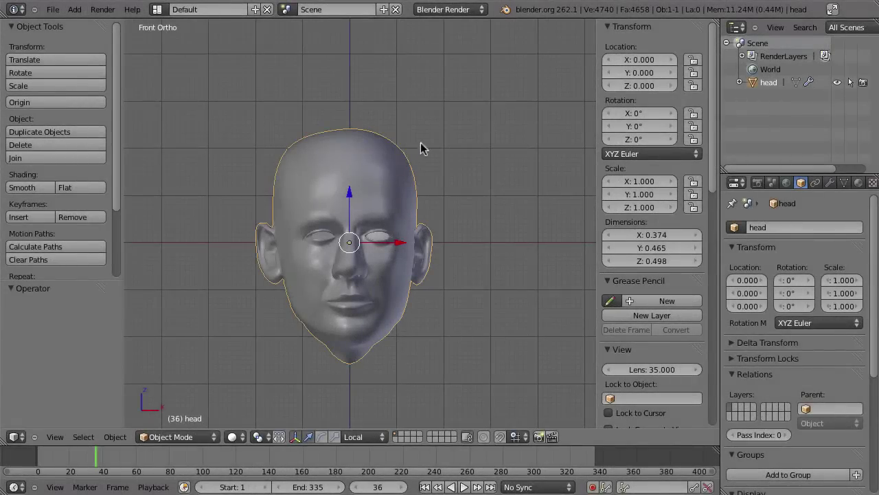
Examine the head model from the front and side, and inspect its mesh topology in Edit Mode.
key(KP_3)
scroll(380, 222, up, 2)
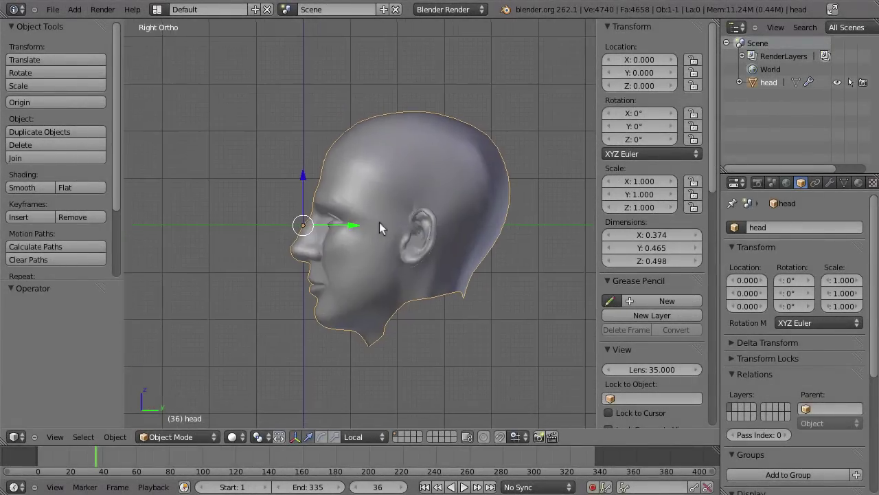
middle_drag(461, 234, 430, 254)
key(Tab)
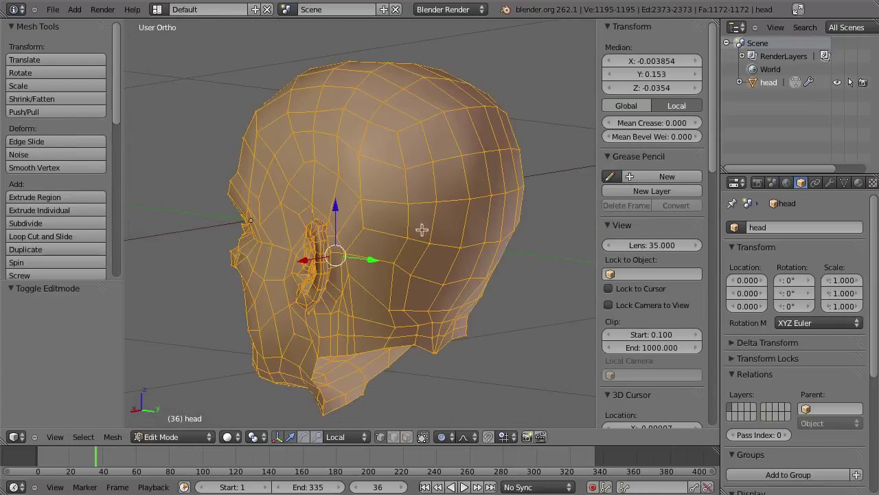
middle_drag(404, 198, 466, 234)
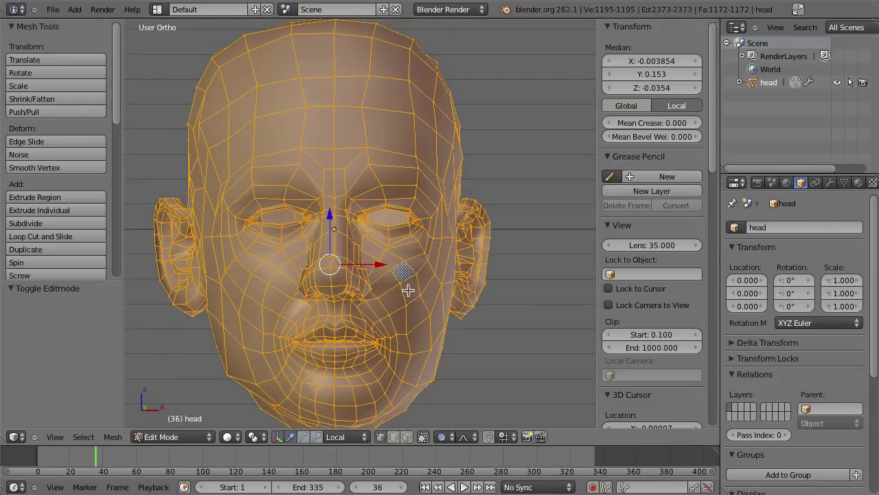
middle_drag(518, 192, 515, 232)
key(KP_1)
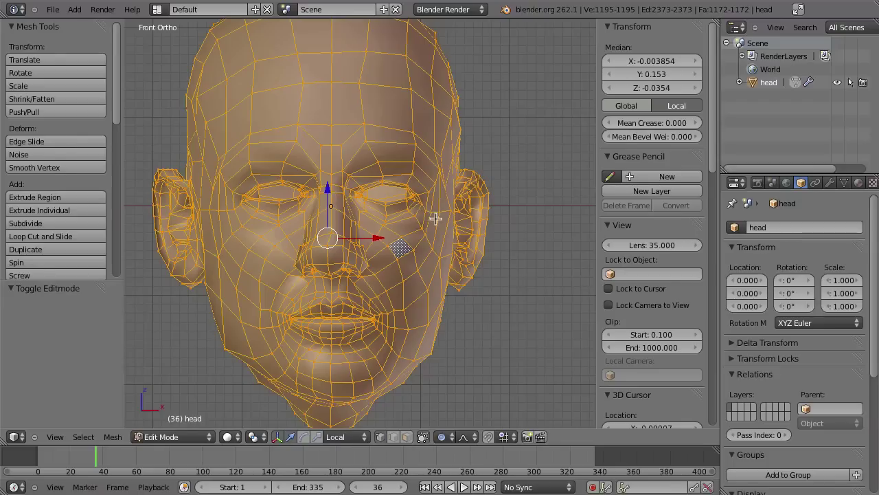
key(Tab)
middle_drag(378, 263, 350, 261)
key(KP_1)
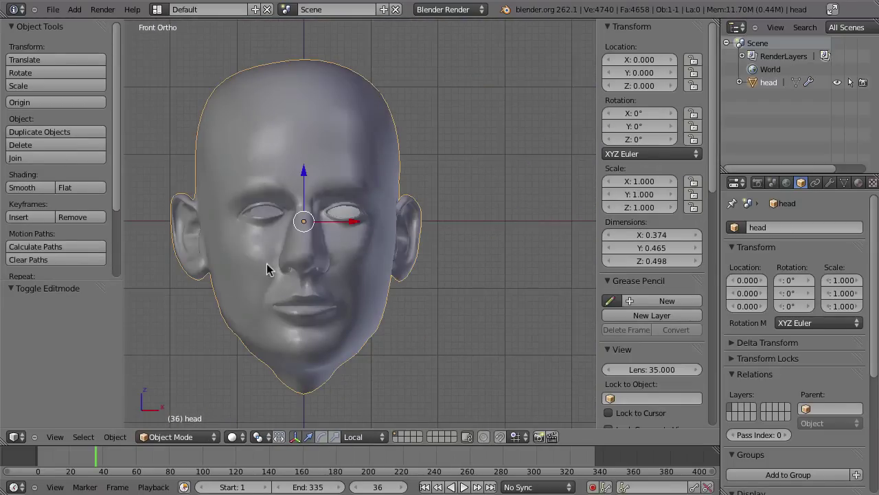
shift+middle_drag(354, 121, 404, 149)
key(Tab)
key(a)
key(Tab)
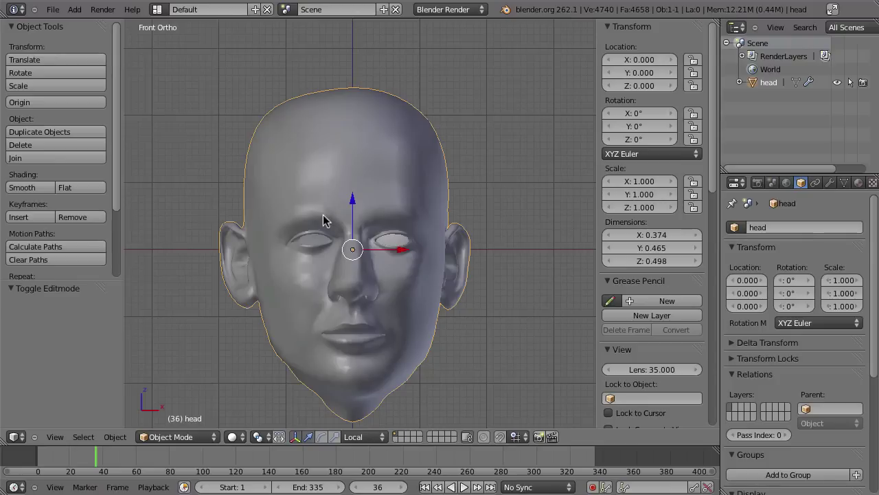
key(KP_3)
scroll(352, 281, down, 1)
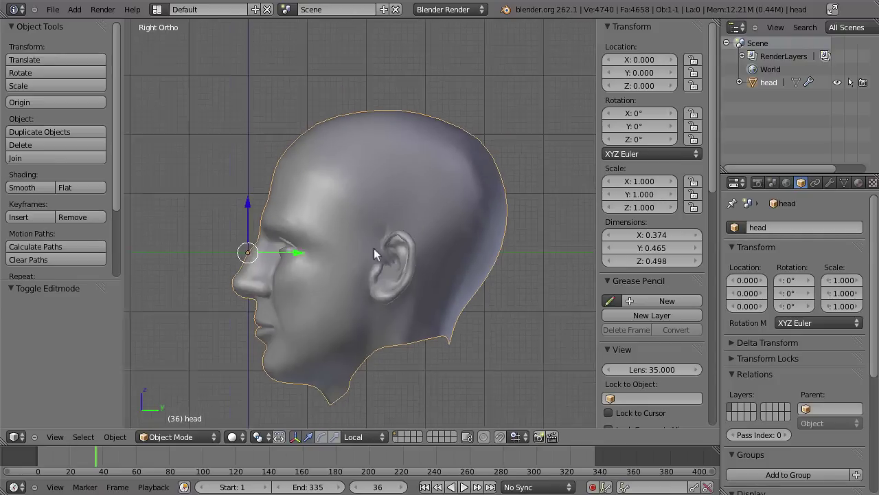
key(KP_1)
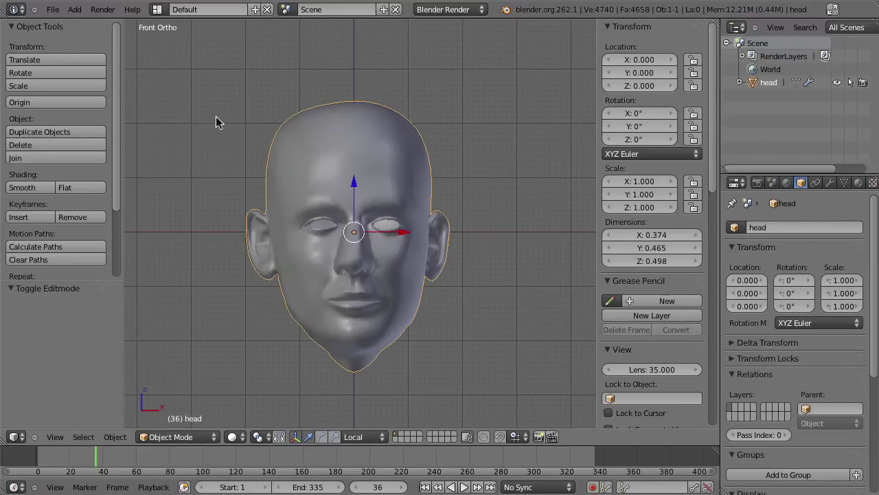
Switch to the head tracking scene and play the animation to check how the Tracks mesh follows the face.
click(52, 9)
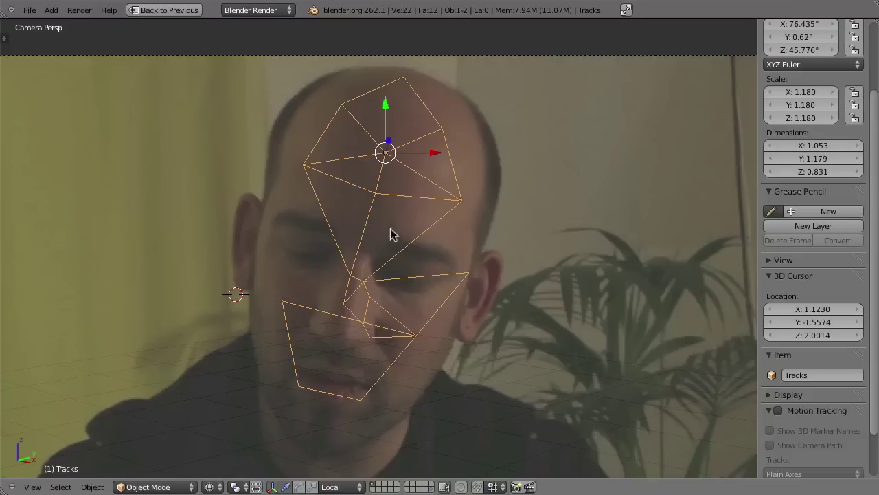
key(alt+a)
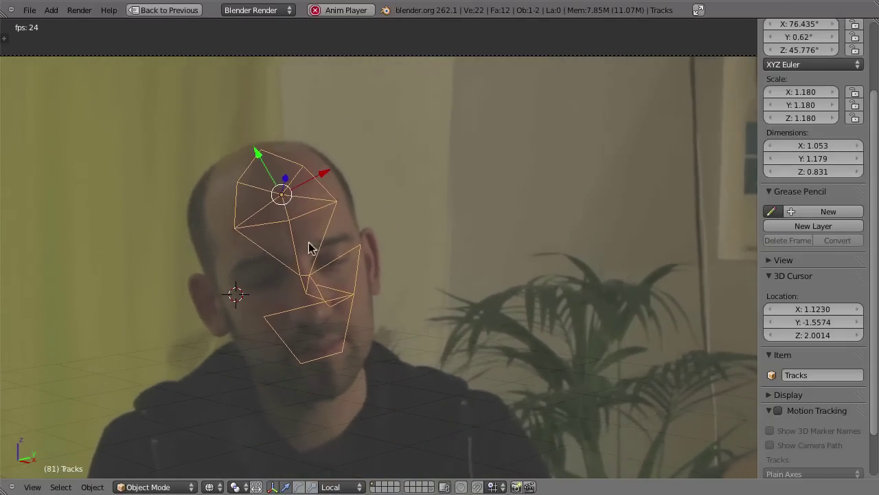
key(Escape)
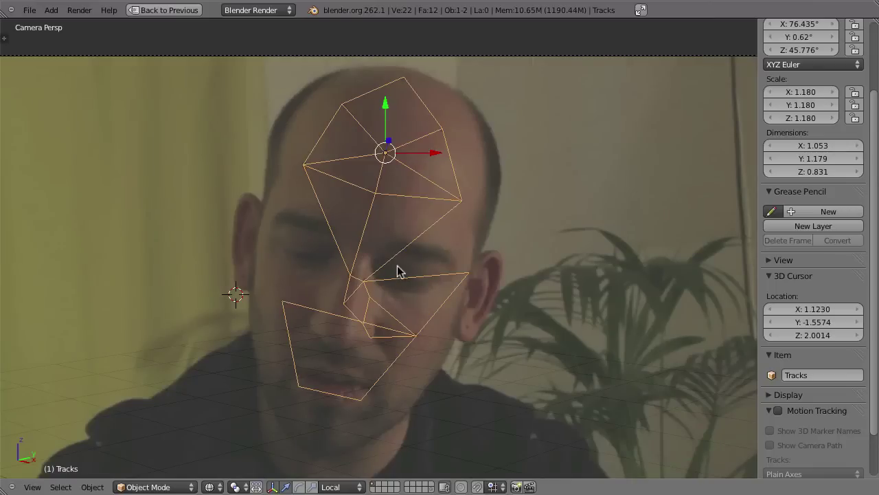
Start appending from another blend file and browse to the Object_Track/head/lib folder.
ctrl+middle_drag(383, 213, 379, 250)
shift+middle_drag(369, 234, 339, 175)
ctrl+middle_drag(411, 152, 417, 222)
shift+middle_drag(417, 224, 457, 156)
scroll(447, 172, down, 1)
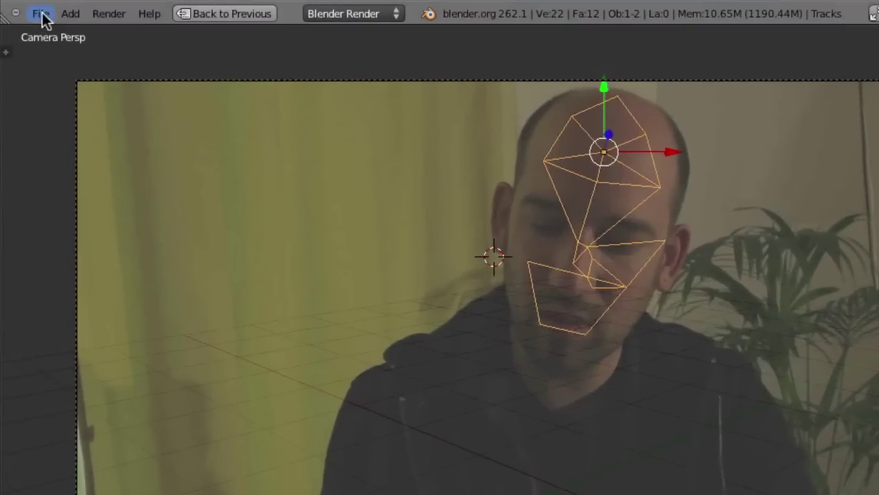
click(31, 11)
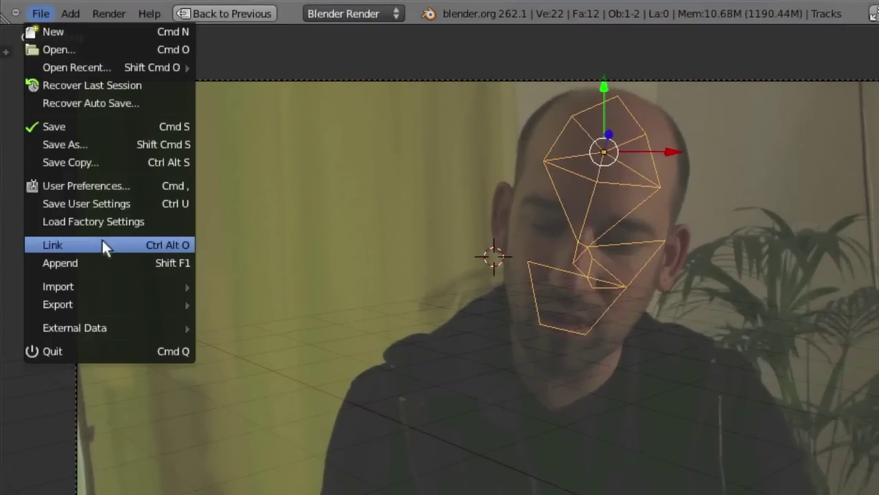
click(72, 262)
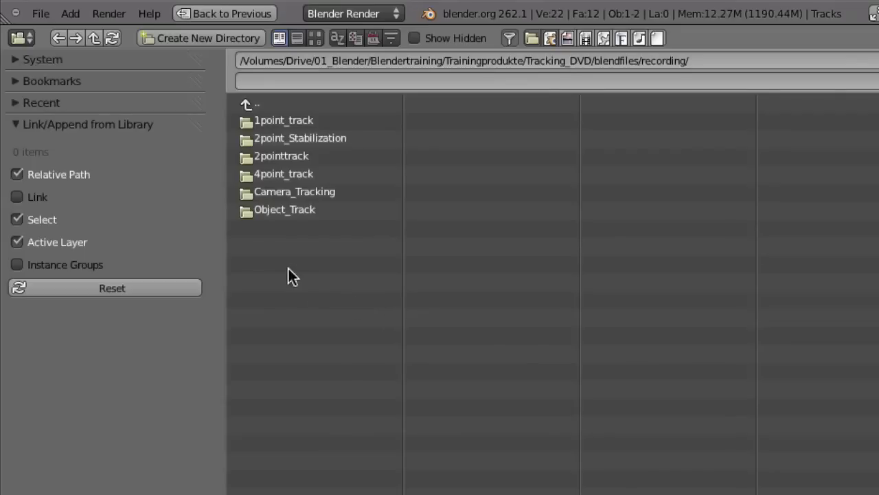
click(282, 210)
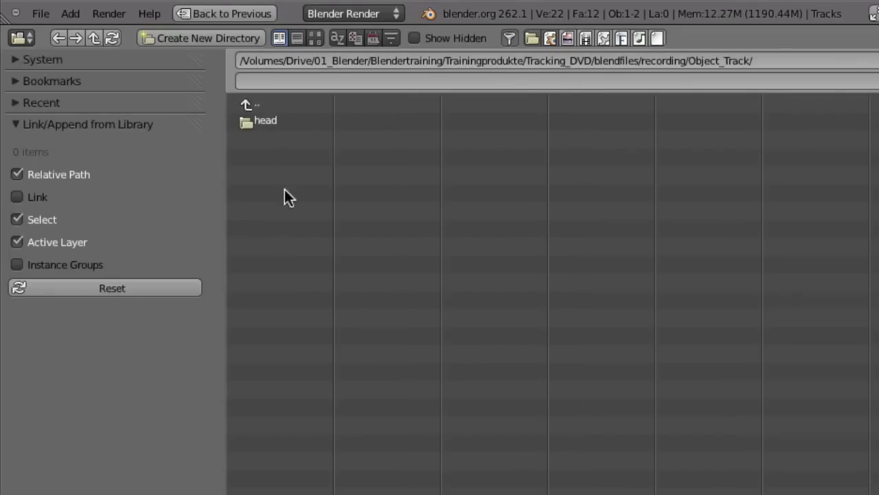
click(271, 122)
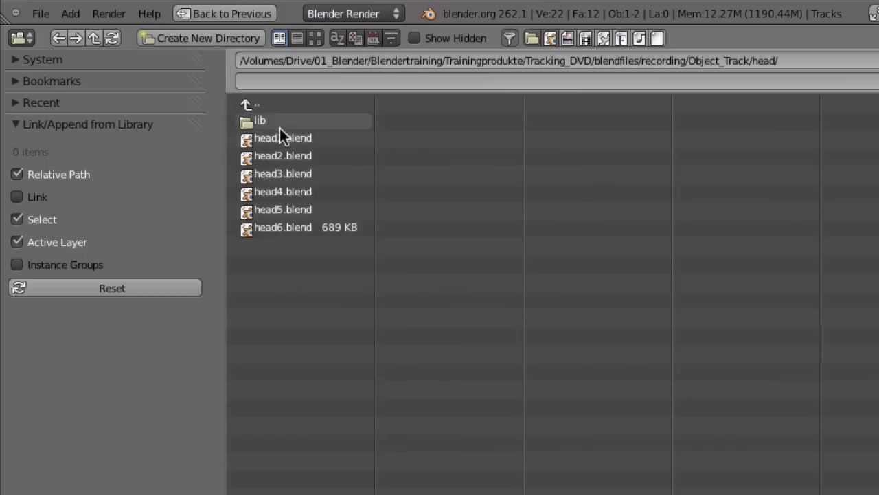
click(265, 120)
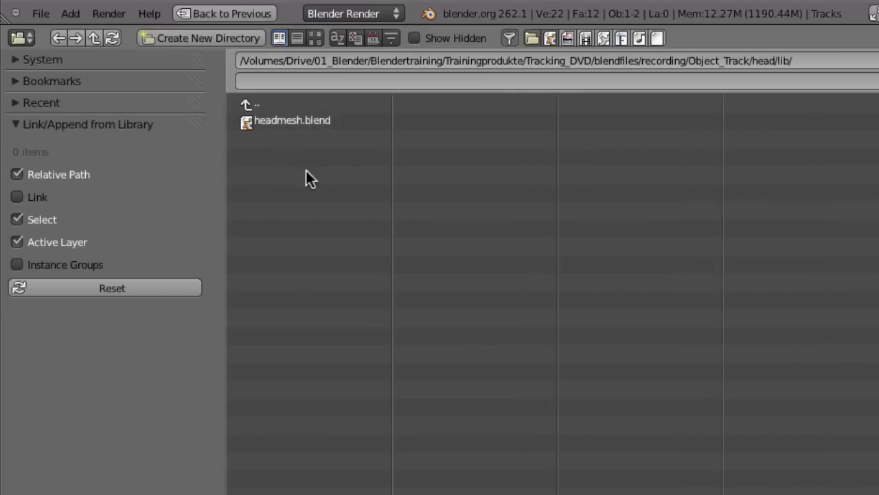
Append the head object from headmesh.blend into the tracking scene.
click(299, 120)
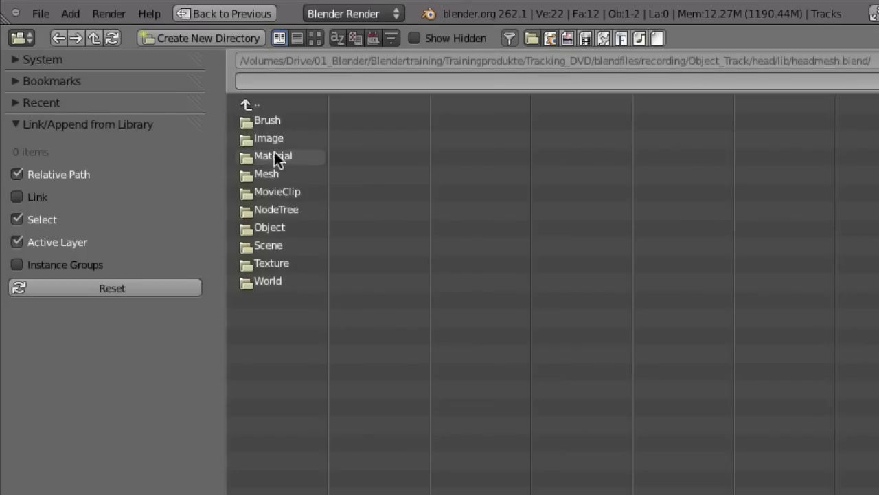
click(259, 228)
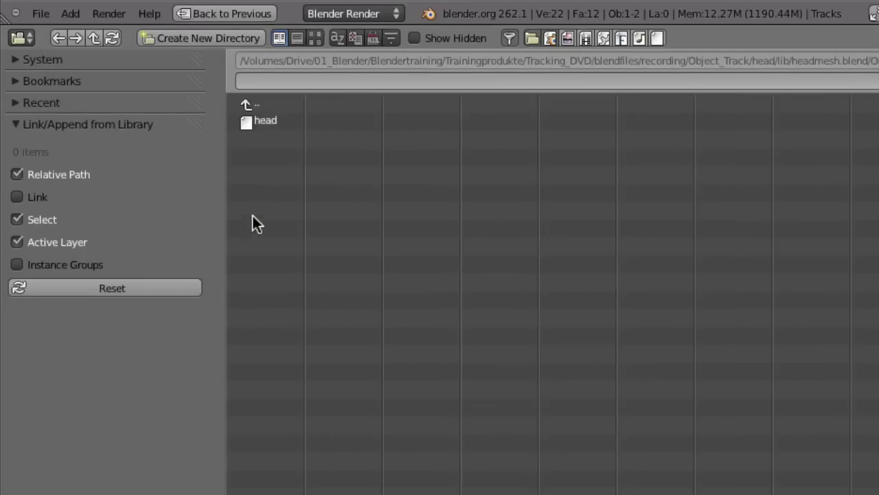
click(261, 122)
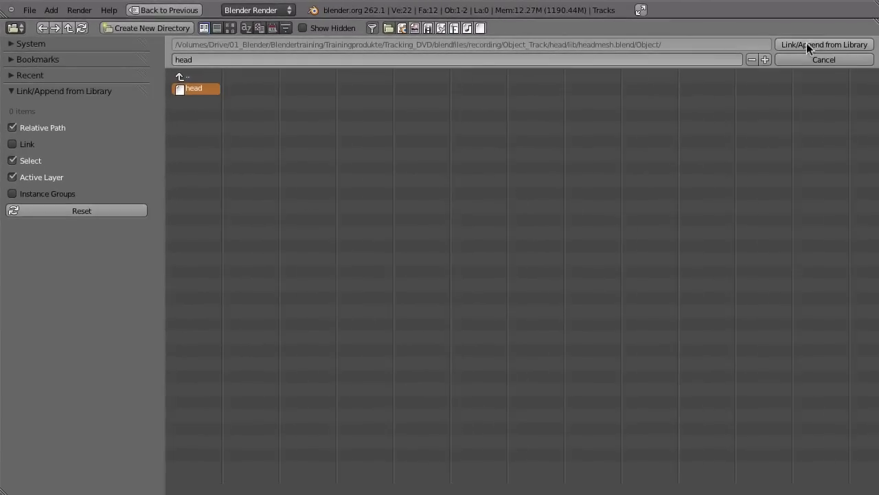
click(808, 47)
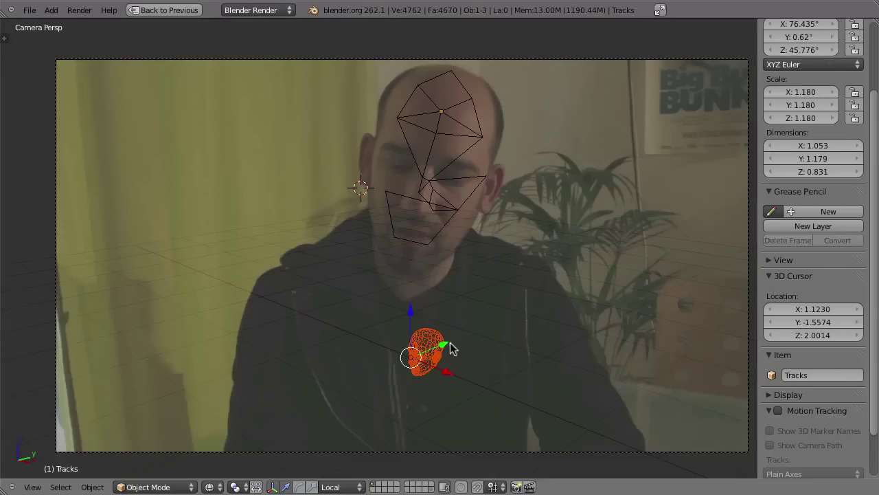
Select the Tracks mesh outside the camera view and centre the view on it.
middle_drag(501, 363, 374, 313)
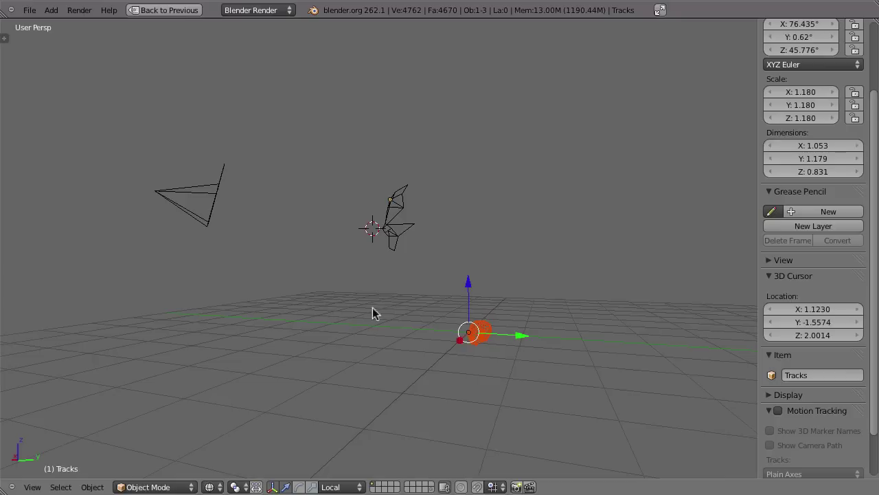
right_click(390, 214)
mouse_move(399, 214)
middle_down()
mouse_move(419, 221)
mouse_move(398, 219)
middle_up()
key(KP_Decimal)
scroll(383, 220, down, 5)
Select the tracking marker at the bridge of the nose in the enlarged Movie Clip Editor.
key(shift+space)
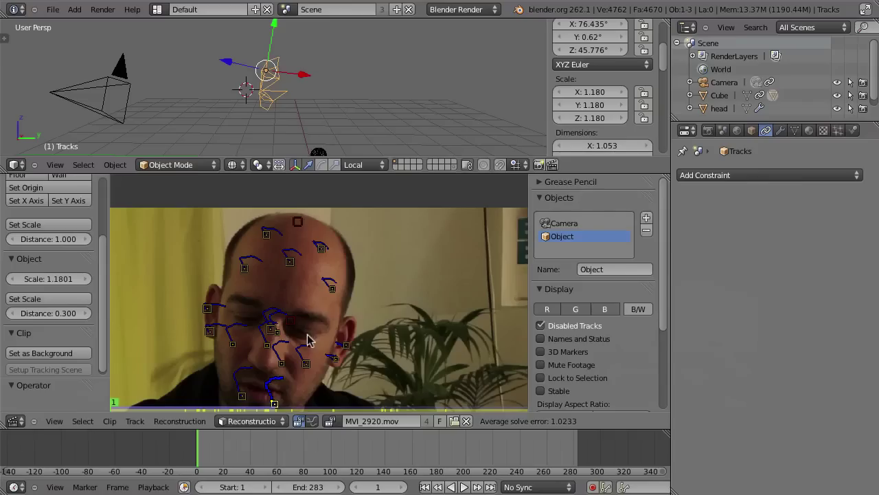
key(space)
key(Escape)
key(shift+space)
right_click(375, 284)
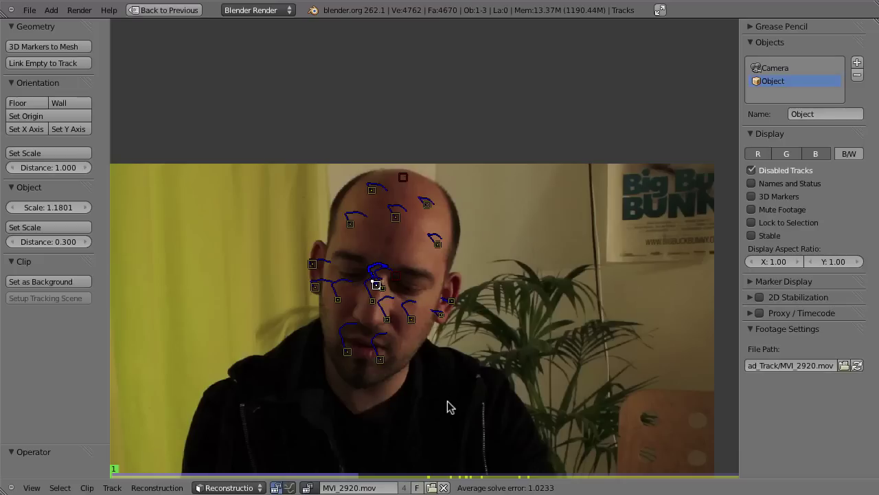
Return to the enlarged 3D view and enable the Motion Tracking display to show the reconstructed markers.
key(ctrl+Up)
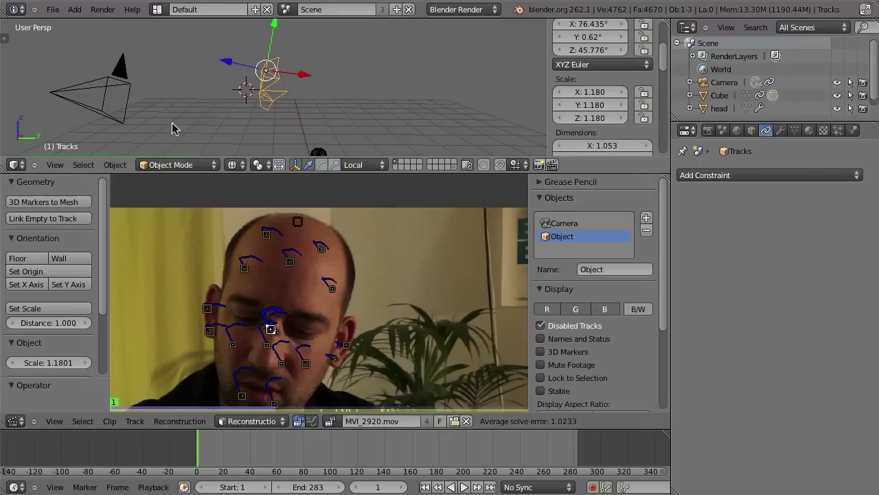
key(ctrl+Up)
click(781, 411)
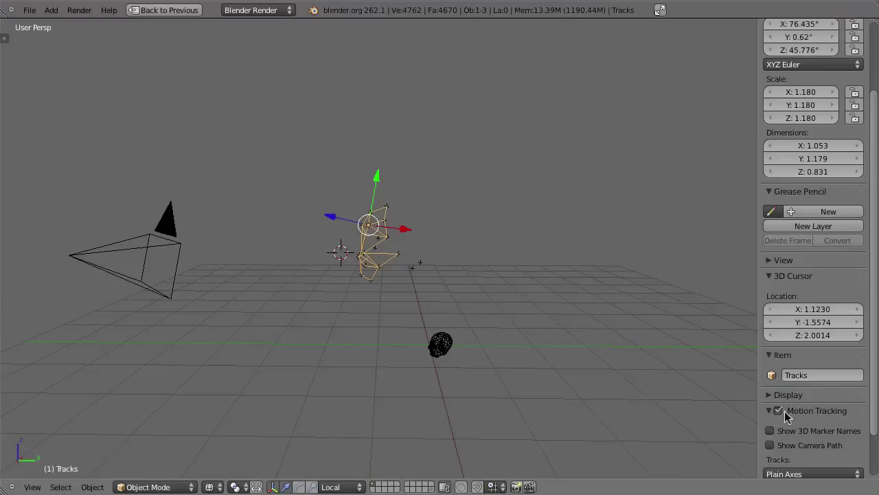
Select the camera that carries the markers and snap the 3D cursor to the selected nose-bridge marker.
mouse_move(385, 253)
middle_down()
mouse_move(394, 240)
mouse_move(376, 241)
middle_up()
right_click(144, 260)
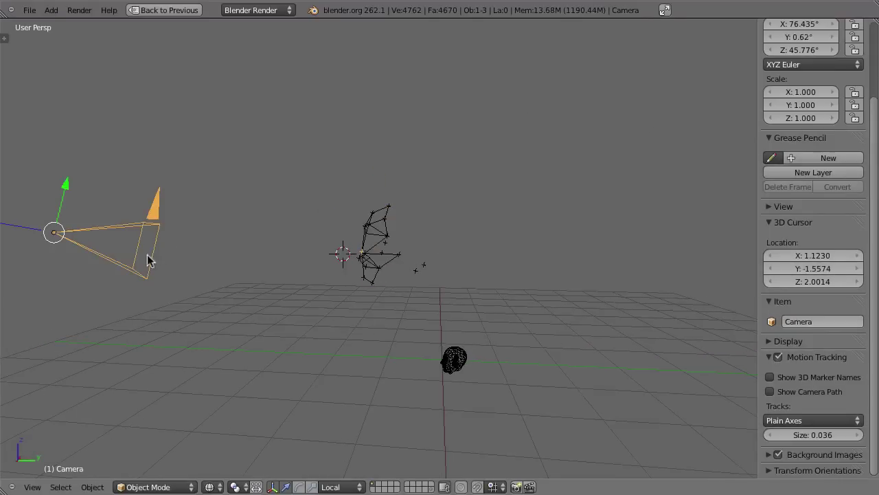
scroll(406, 264, up, 5)
scroll(402, 264, down, 3)
mouse_move(153, 261)
middle_down()
mouse_move(188, 266)
mouse_move(165, 281)
mouse_move(197, 262)
mouse_move(222, 281)
mouse_move(294, 250)
middle_up()
scroll(200, 265, up, 2)
scroll(228, 280, down, 3)
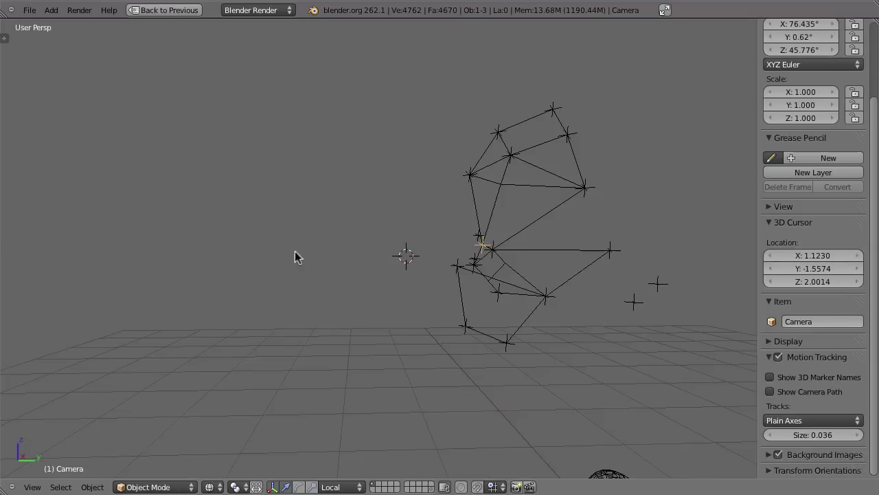
key(shift+s)
key(3)
scroll(493, 237, down, 6)
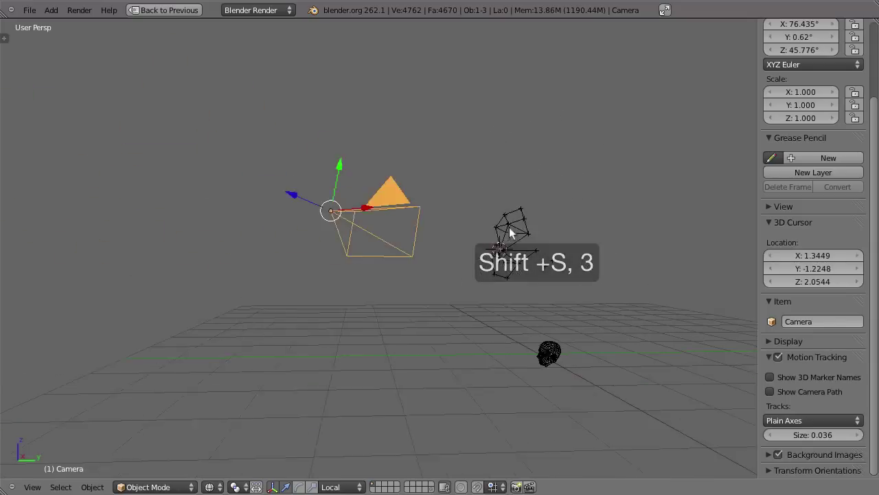
Select the head object and snap it to the 3D cursor at the nose-bridge marker.
middle_drag(493, 237, 507, 284)
right_click(524, 347)
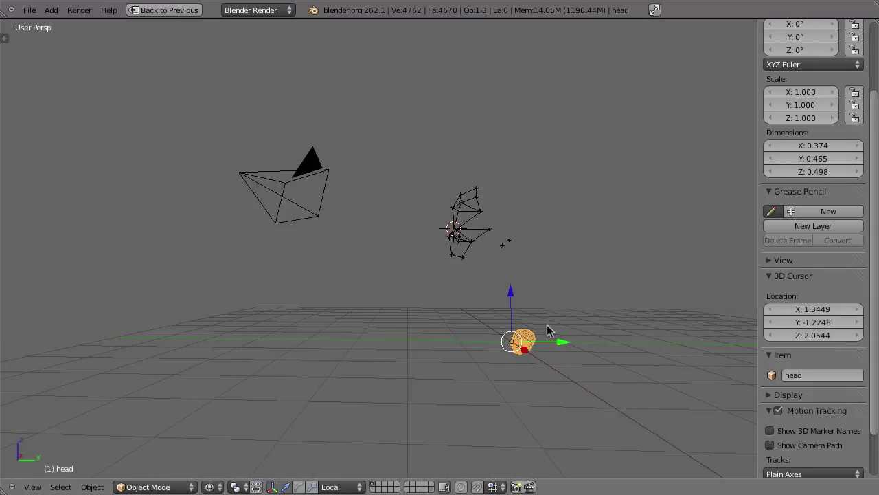
key(shift+s)
key(2)
scroll(395, 192, up, 4)
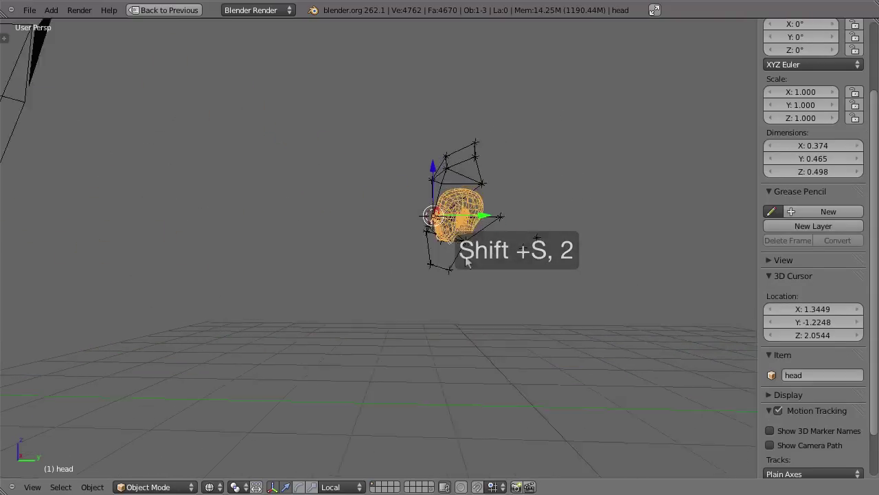
Select the head together with the Tracks mesh as active object and copy the Tracks rotation to the head.
middle_drag(395, 192, 387, 229)
shift+right_click(405, 292)
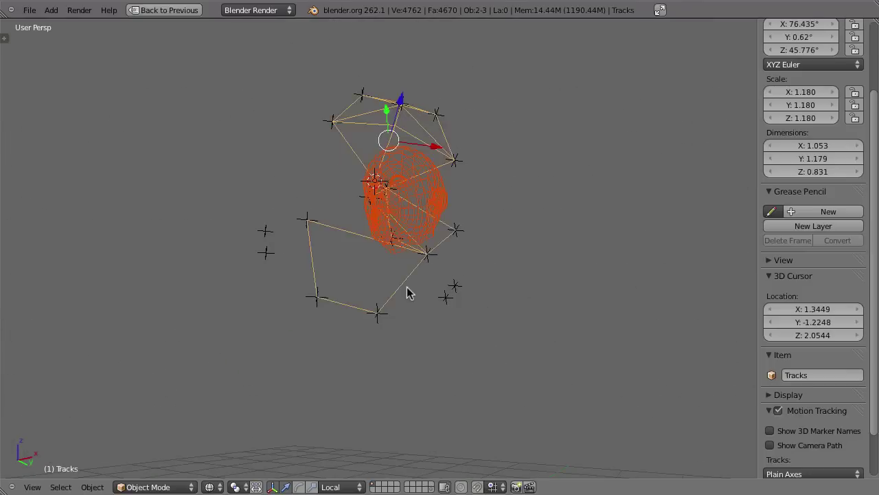
right_click(391, 249)
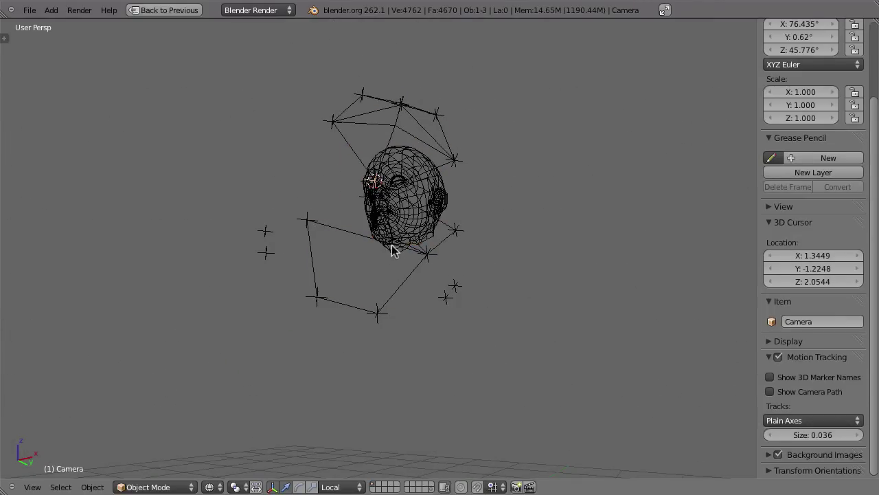
right_click(406, 226)
shift+right_click(403, 296)
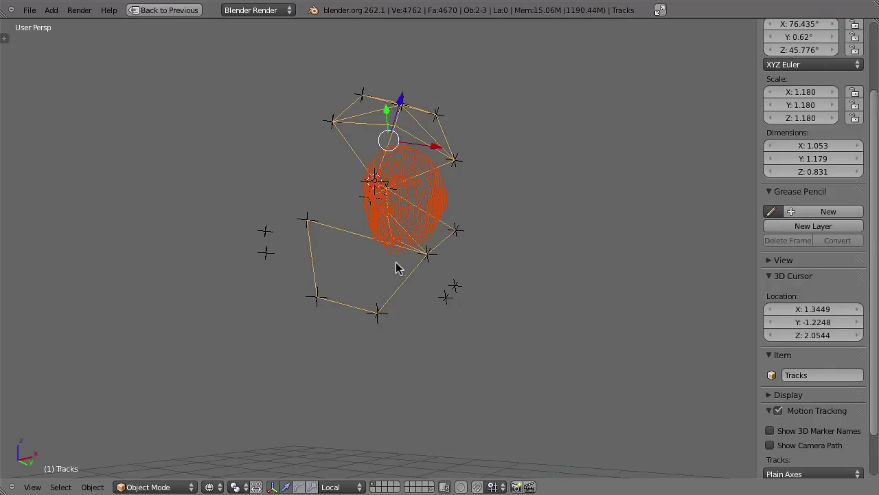
key(ctrl+c)
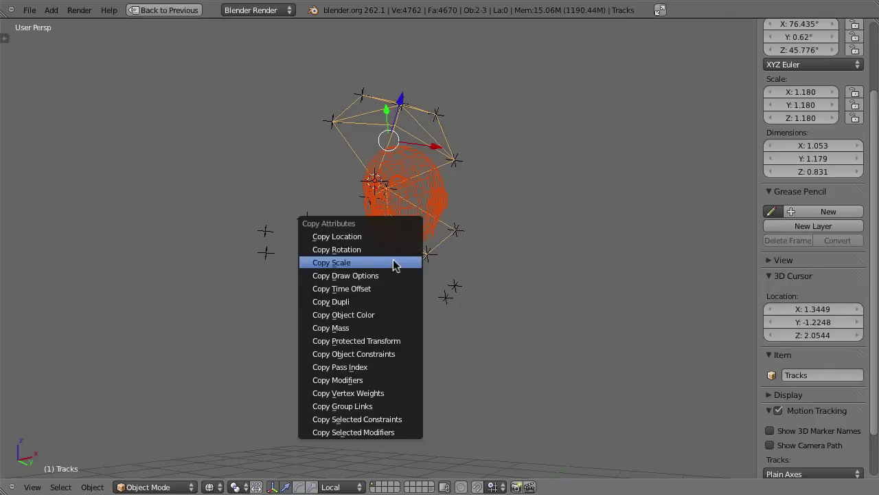
click(363, 250)
Select only the head and rotate it about X to about -0.85° so it stands upright.
middle_drag(385, 231, 347, 160)
right_click(347, 159)
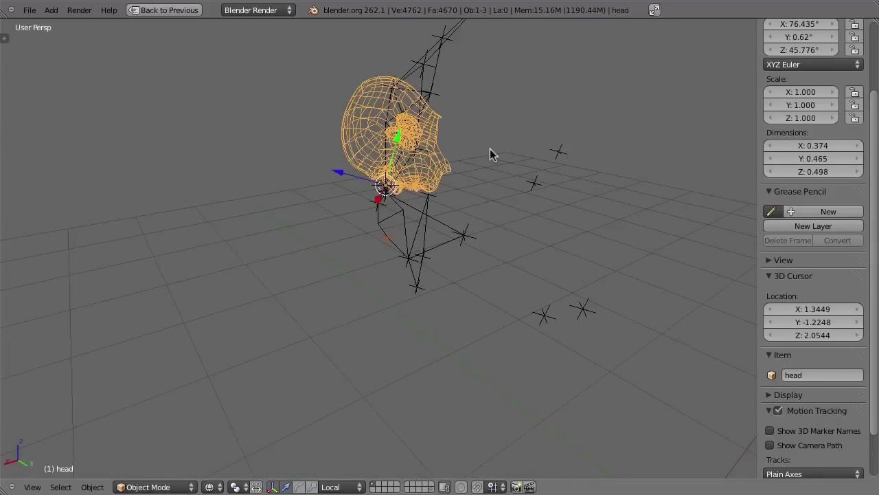
key(r)
key(x)
click(440, 272)
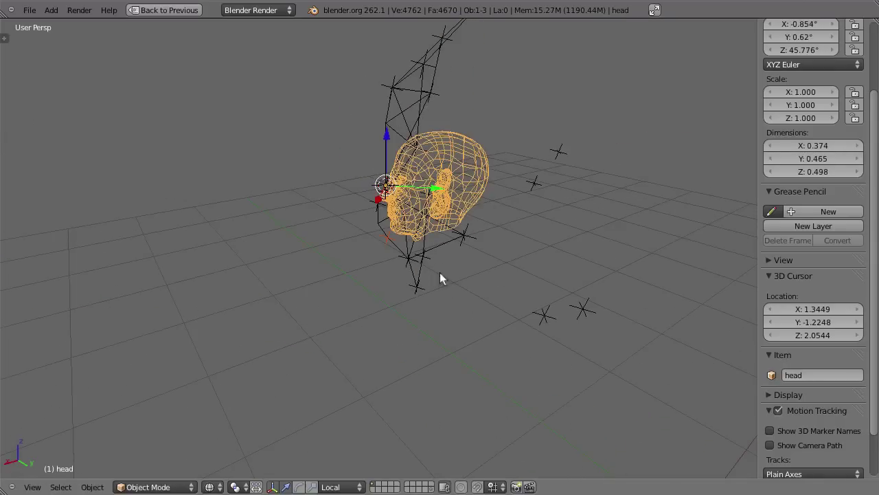
Through the camera, scale the head to about 3.78 and trackball-rotate it toward the tracked face's orientation.
key(KP_0)
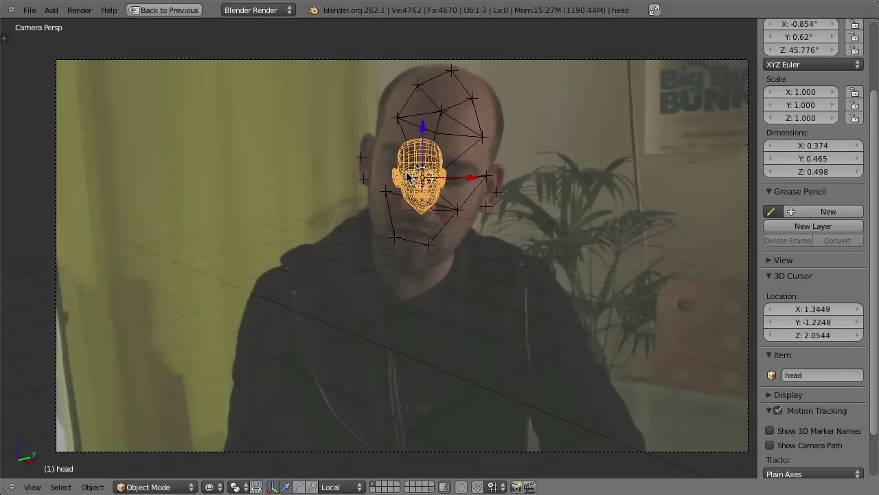
shift+middle_drag(445, 204, 426, 237)
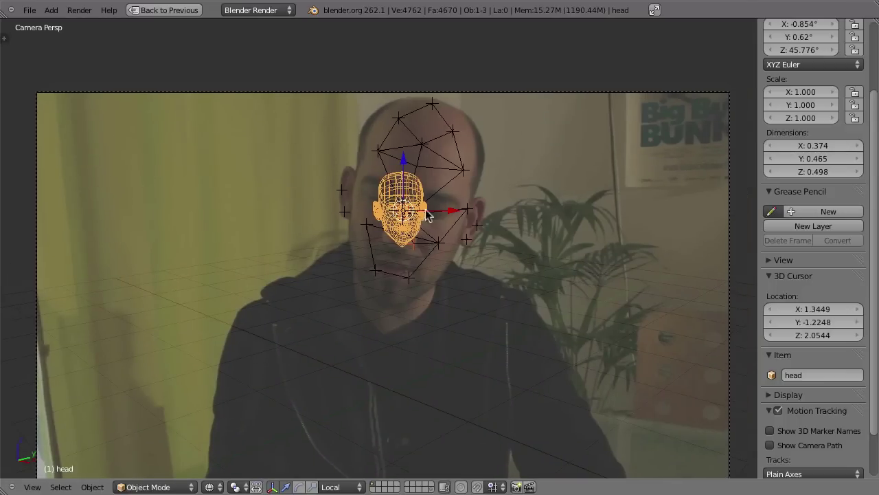
key(s)
key(r)
Tilt and trackball-rotate the head to about X 2.4°, Y 10.7°, Z 35.2° to follow the face's lean.
key(r)
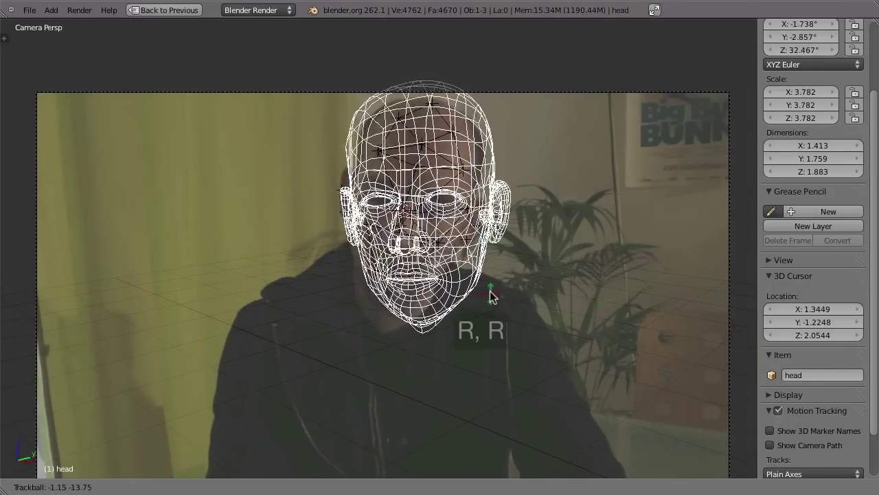
click(492, 298)
key(r)
click(515, 342)
key(r)
key(r)
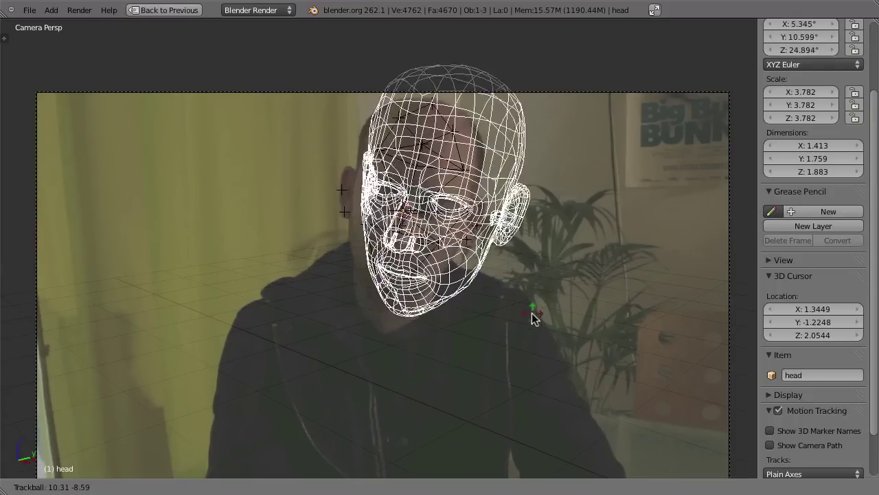
click(544, 310)
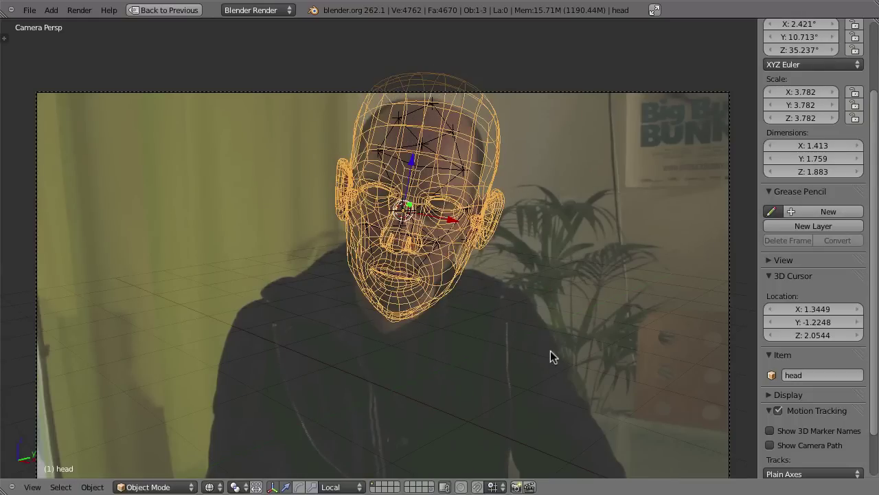
Scale the head down to about 3.01 and trackball-rotate it to about X 0.2°, Y 11.3°, Z 38.2°.
key(s)
click(515, 320)
scroll(368, 336, up, 3)
key(r)
key(r)
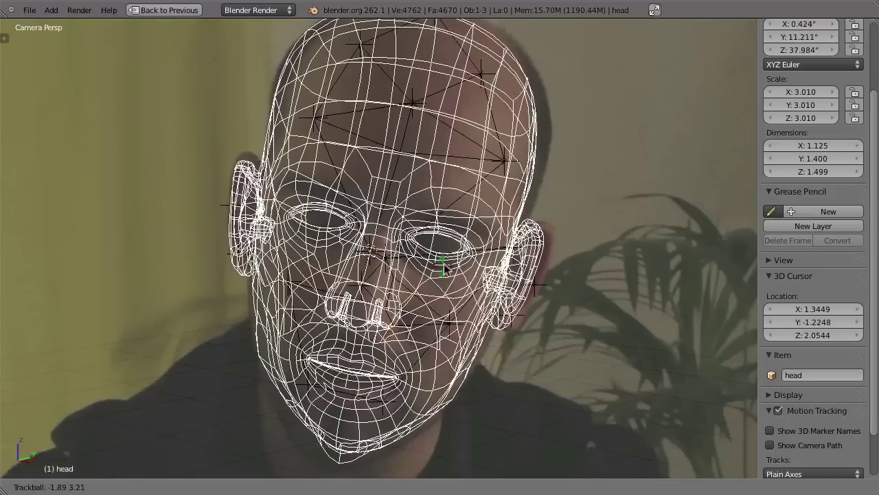
click(446, 268)
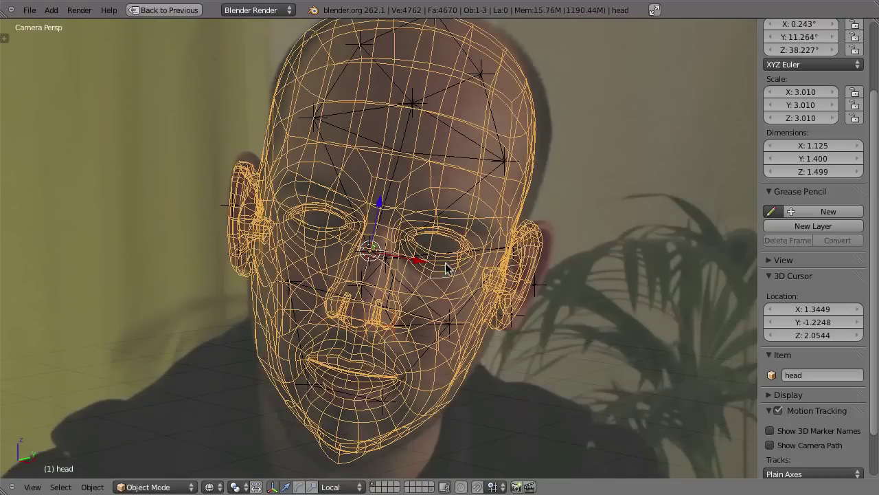
Enlarge the head to a scale of about 3.27 and shift it slightly over the face.
key(s)
click(398, 296)
scroll(412, 310, up, 3)
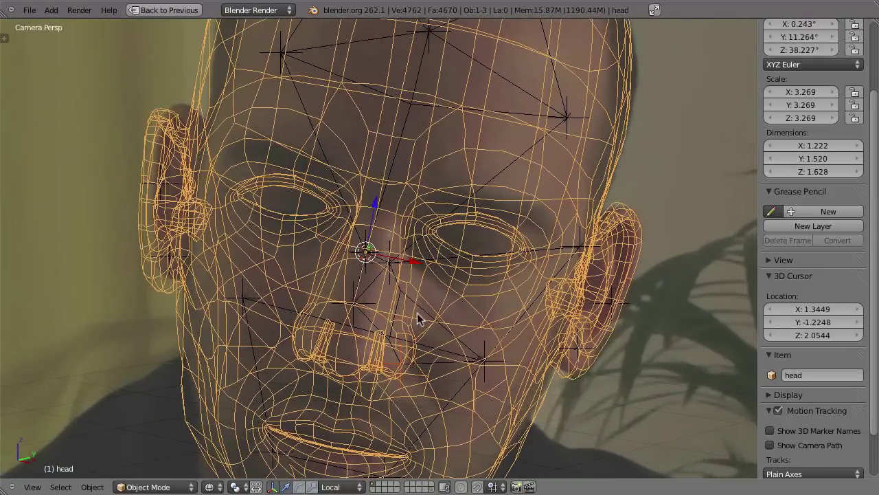
key(g)
click(397, 298)
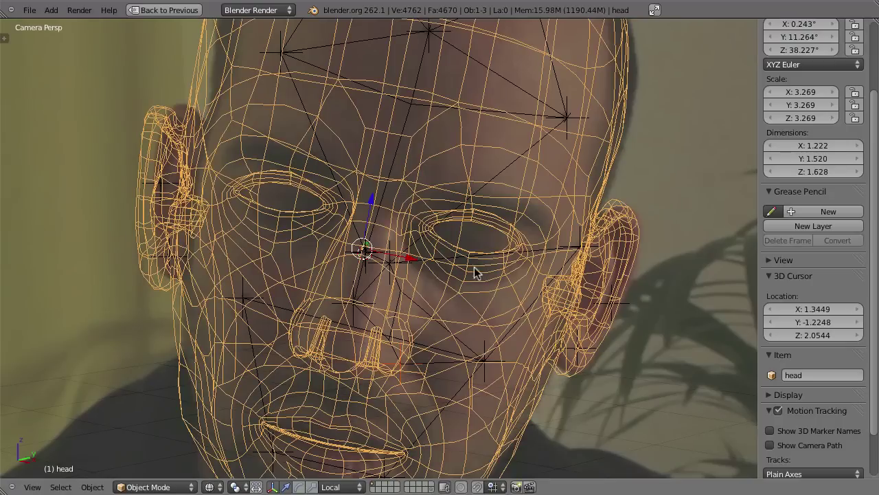
Rotate the head slightly about its local X axis and reduce its scale to about 3.21.
key(r)
key(x)
key(x)
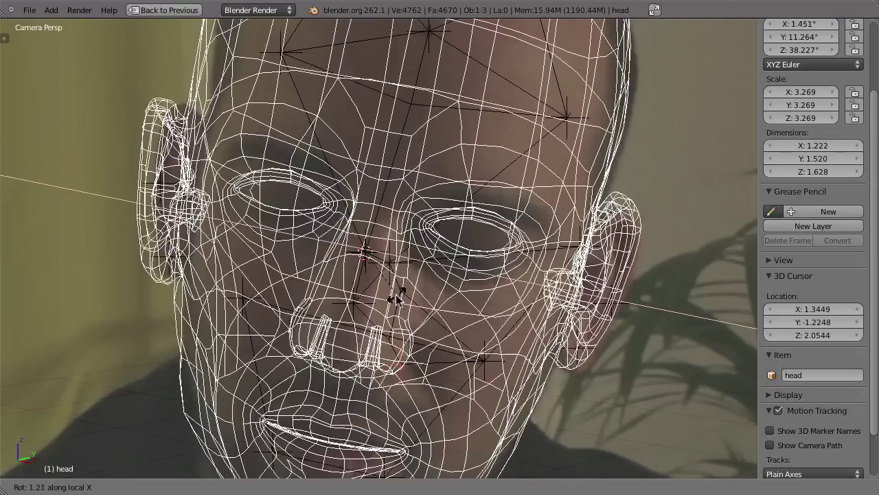
click(397, 295)
key(s)
click(510, 271)
Rotate the head about global Z to about 36.3° and play the animation to check the fit.
key(r)
key(z)
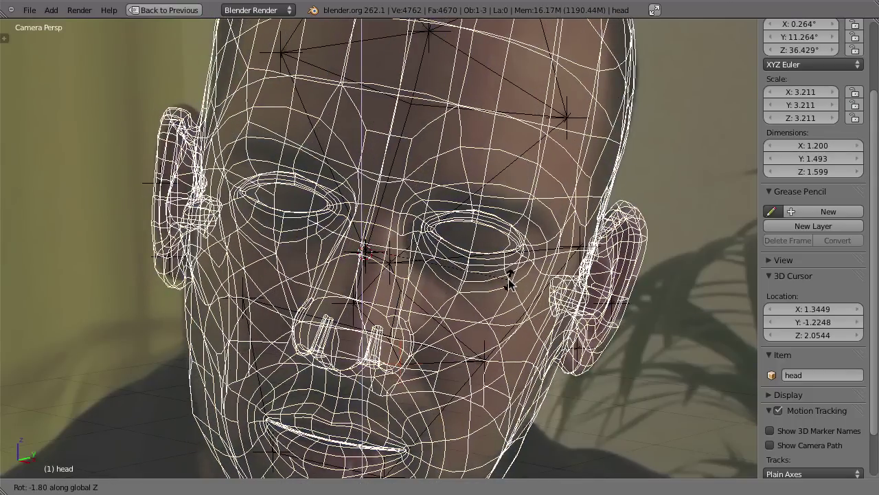
click(514, 261)
shift+middle_drag(506, 270, 498, 155)
key(alt+a)
key(Escape)
Show the last layer with the tracked Cube and parent the head to the Cube as Object.
middle_drag(496, 275, 395, 251)
scroll(386, 362, up, 8)
scroll(367, 413, down, 3)
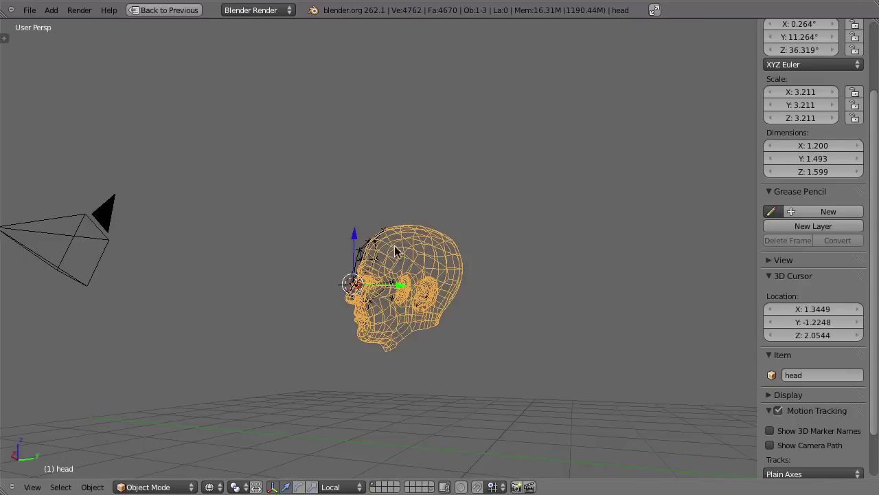
shift+click(430, 489)
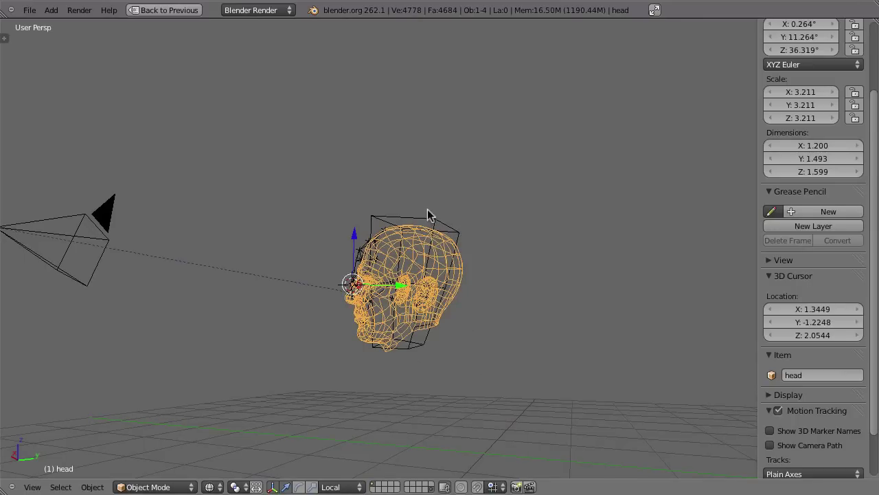
shift+right_click(458, 227)
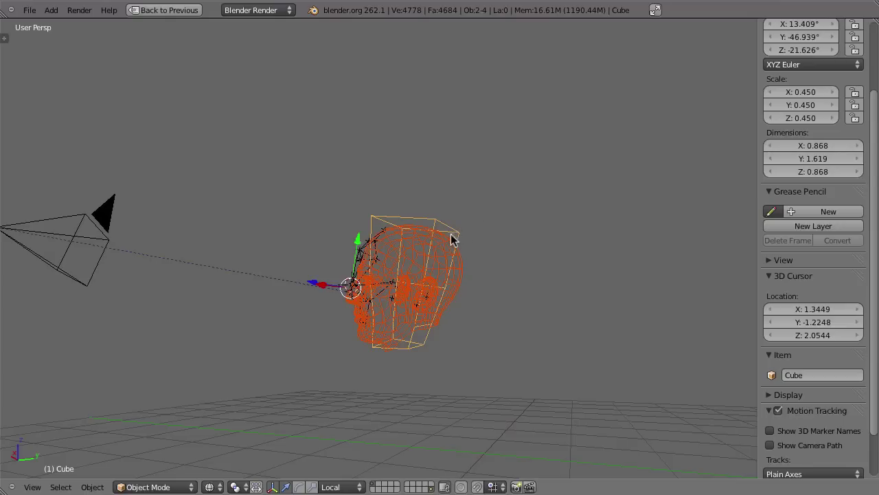
key(ctrl+p)
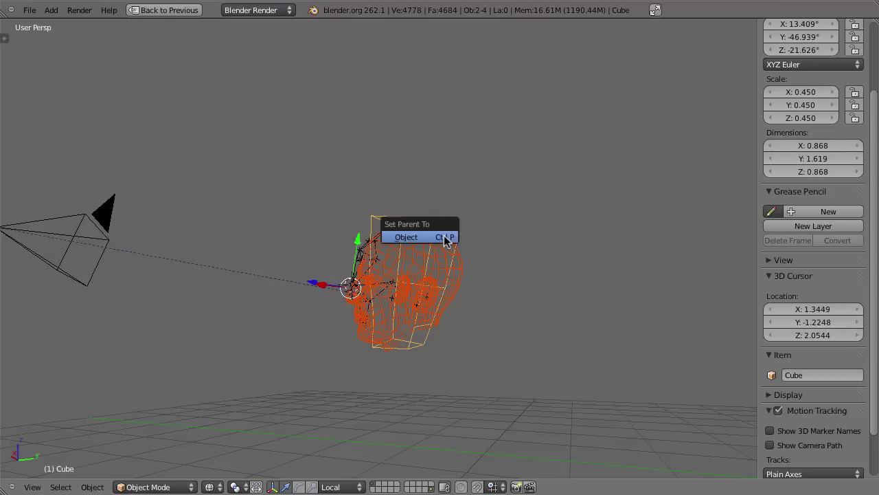
click(444, 237)
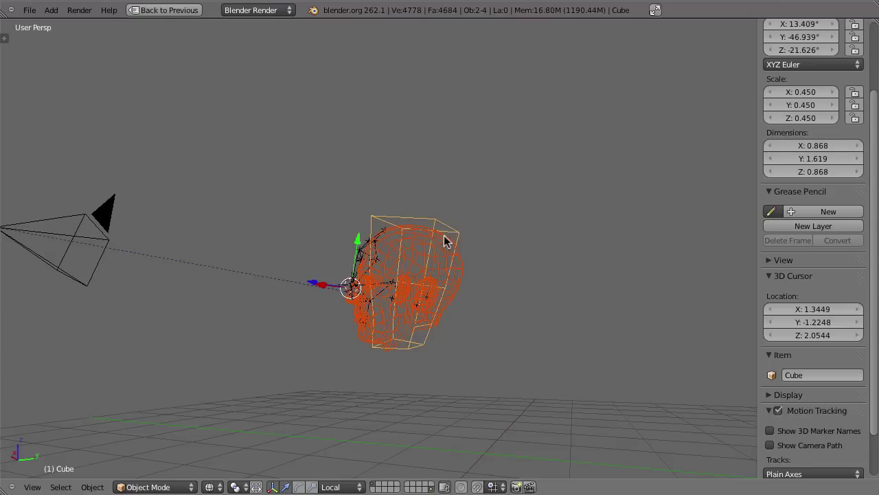
Hide the Cube's layer again and play the animation through the camera to check how the head follows the face.
key(alt+a)
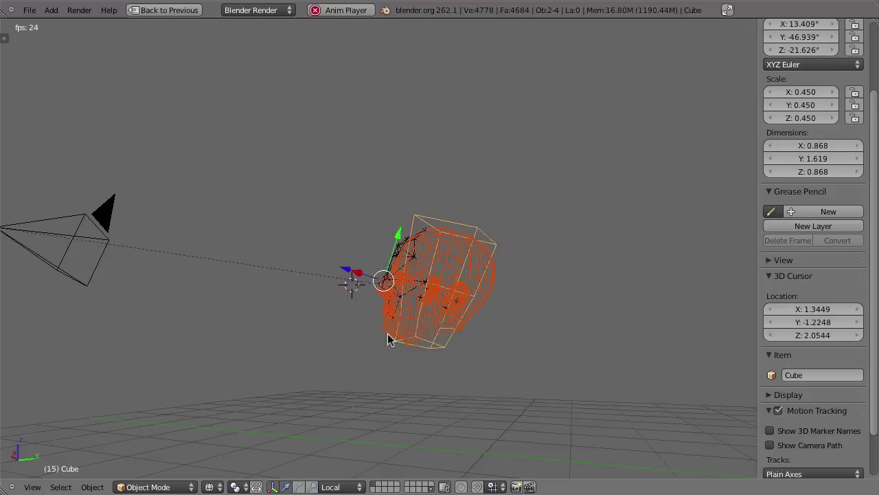
key(Escape)
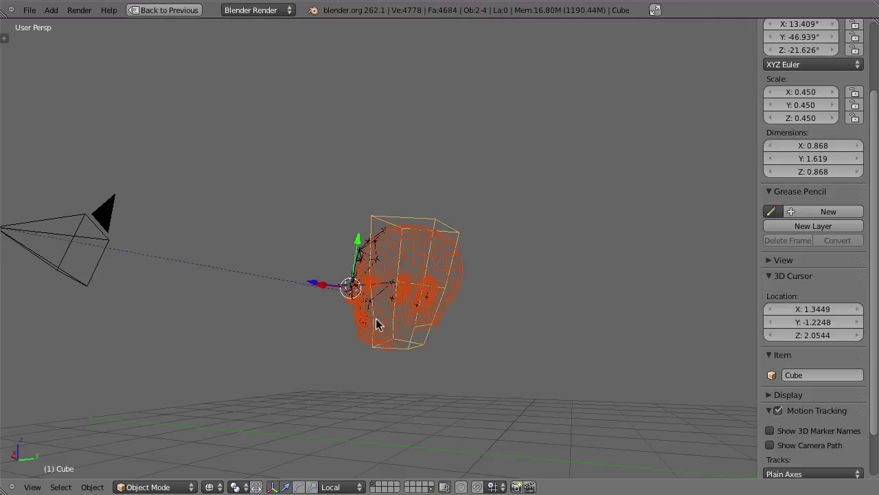
click(433, 487)
key(KP_0)
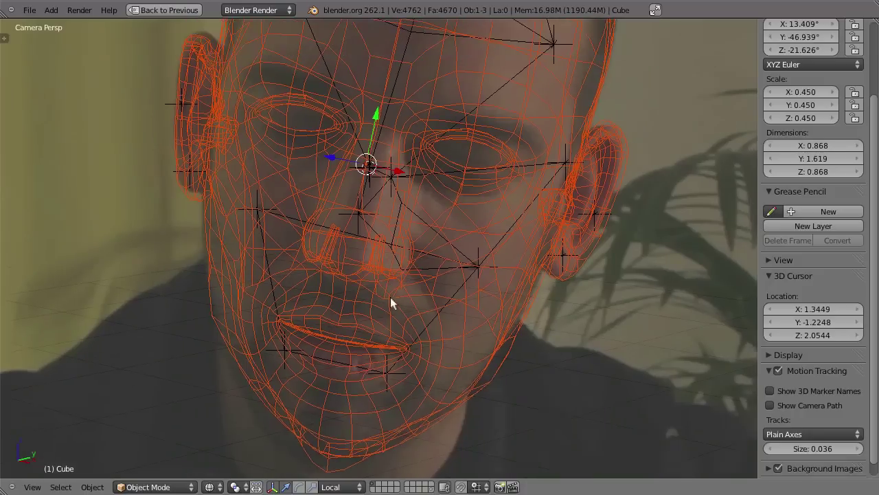
key(alt+a)
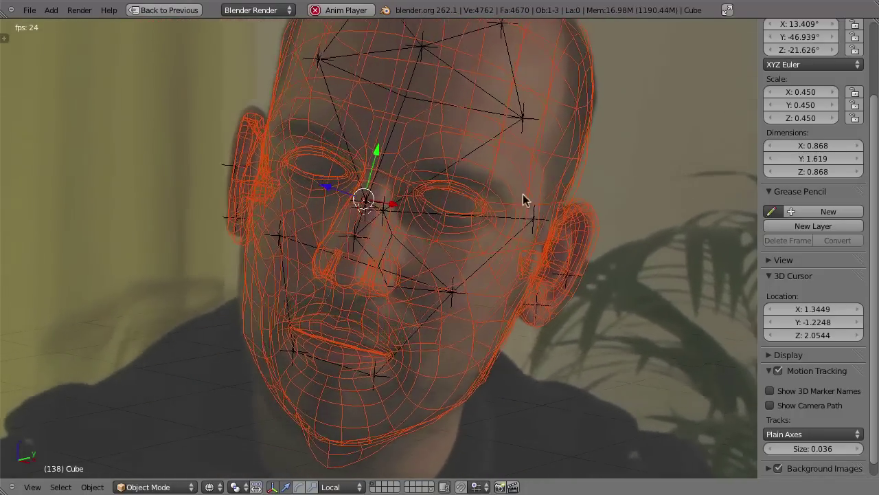
key(Escape)
key(alt+a)
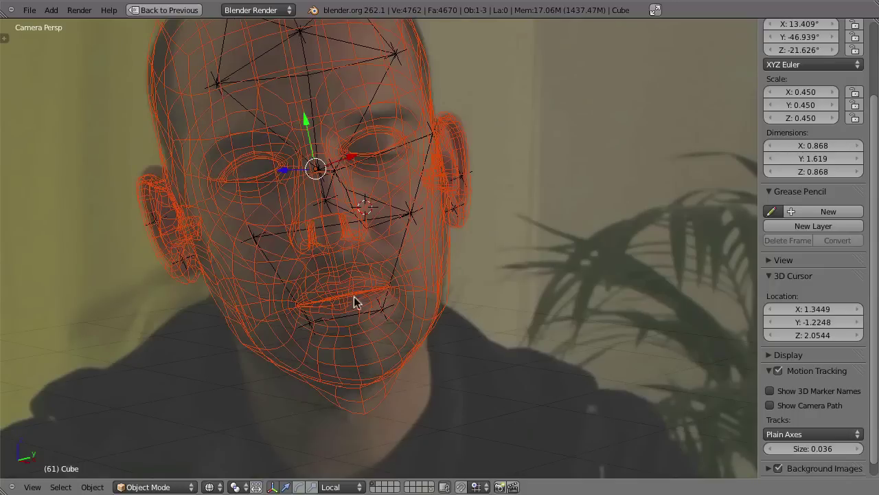
At frame 61, fine-tune the head's rotation and scale against the tracked face.
key(r)
key(r)
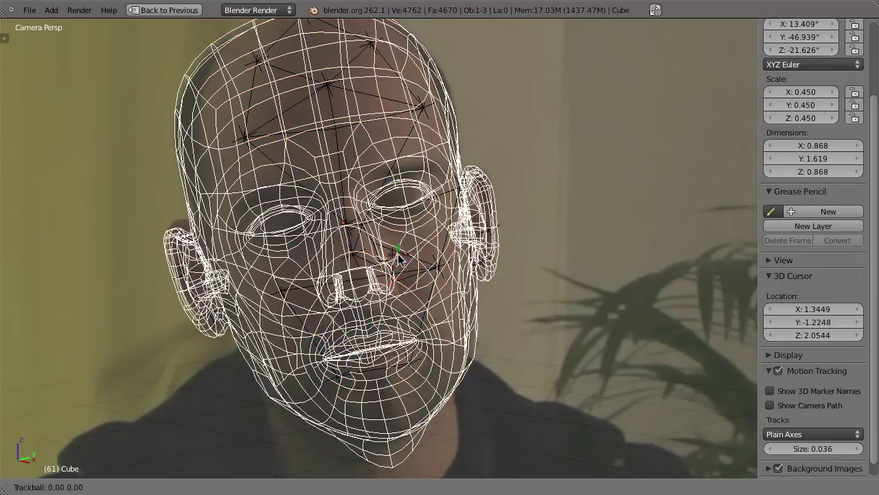
click(465, 236)
key(s)
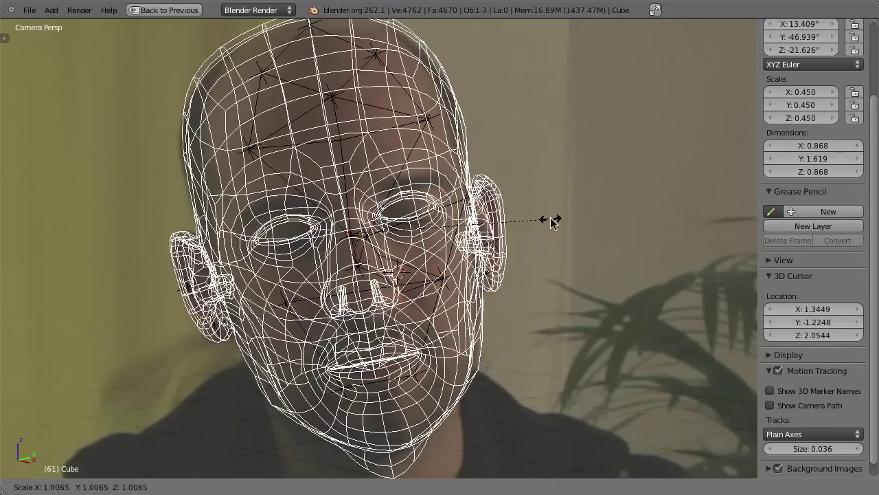
right_click(518, 192)
At frame 31, trackball-rotate the head to about X 1.3°, Y 12.5°, Z 36.2° to match the face.
key(shift+Down)
key(shift+Down)
key(shift+Down)
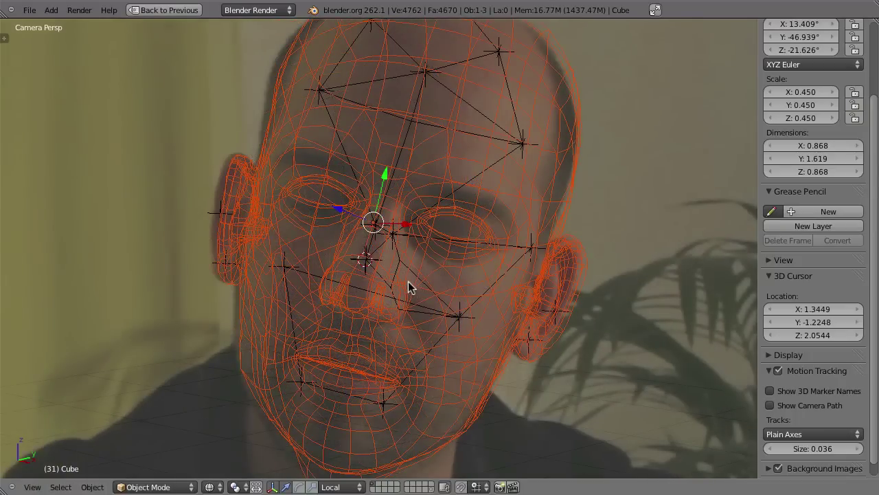
key(r)
key(r)
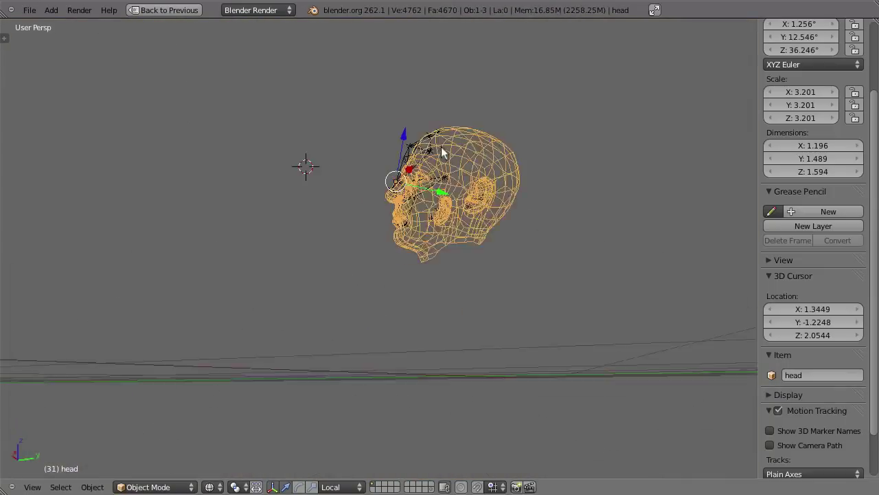
middle_drag(440, 148, 117, 209)
scroll(482, 247, up, 5)
key(r)
key(y)
key(y)
right_click(454, 285)
key(r)
key(Escape)
Rotate the head about its local Z axis to about 37.5° and play the animation through the camera.
key(r)
key(z)
key(z)
click(402, 299)
key(KP_0)
key(alt+a)
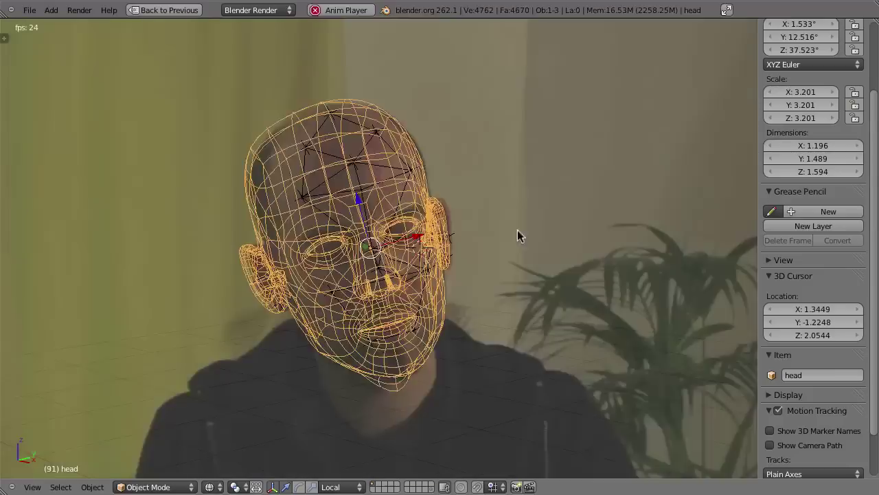
key(Escape)
Hide the Tracks mesh and enter Edit Mode on the head in a close side view.
key(KP_3)
scroll(485, 199, down, 5)
shift+middle_drag(582, 130, 399, 265)
middle_drag(453, 213, 411, 207)
scroll(411, 209, up, 5)
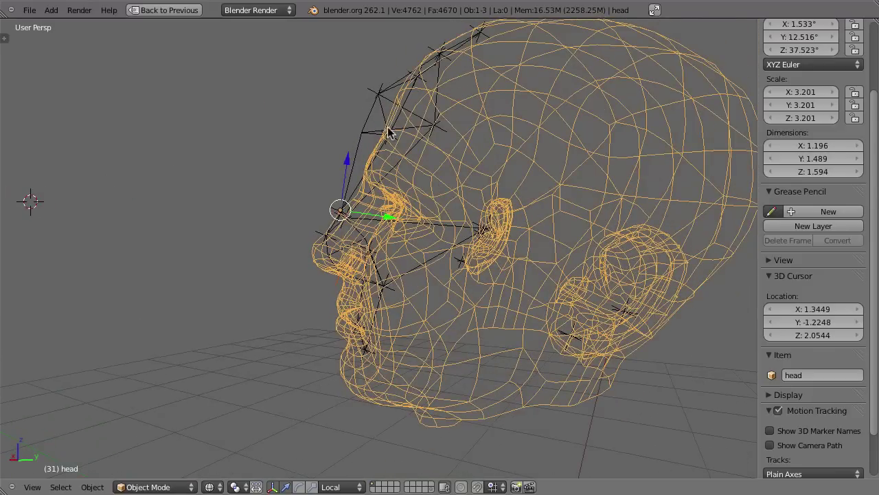
key(Tab)
middle_drag(412, 138, 353, 116)
key(Tab)
right_click(363, 116)
right_click(395, 128)
key(Tab)
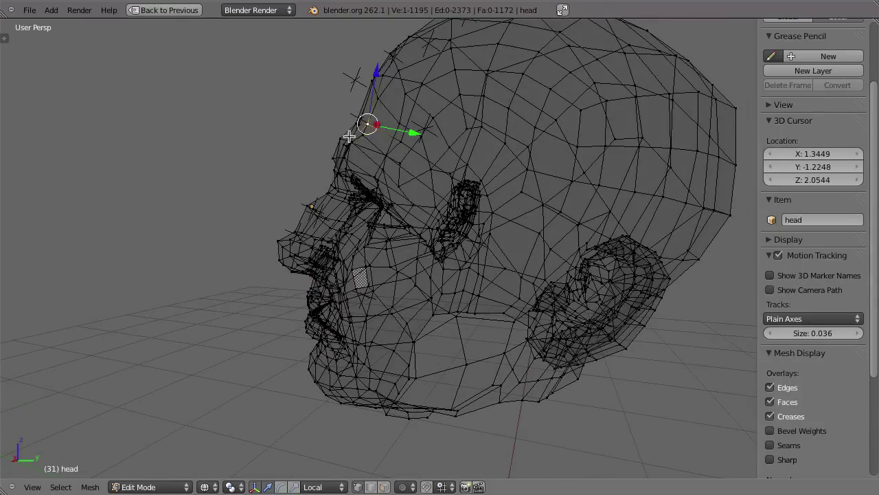
Select two forehead vertices and move them toward the forehead markers with proportional editing at size 0.20.
shift+right_click(374, 73)
middle_drag(375, 74, 353, 64)
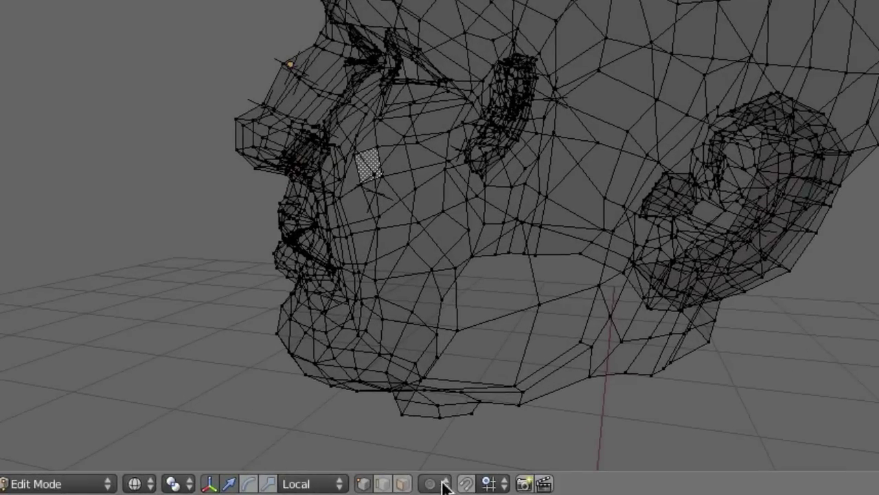
click(443, 484)
click(438, 443)
key(g)
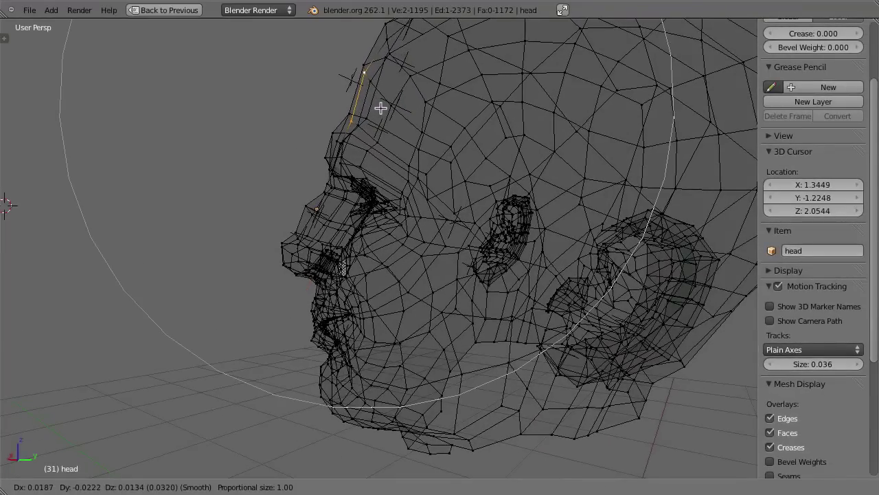
scroll(385, 110, up, 5)
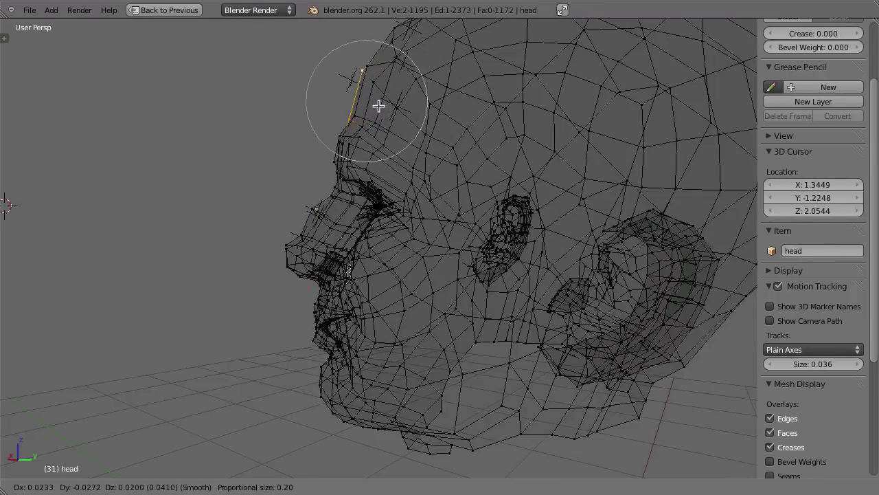
click(378, 105)
Through the camera, move crown and jaw outline vertices onto the face's silhouette with proportional editing at about size 0.12.
middle_drag(386, 140, 410, 176)
key(KP_0)
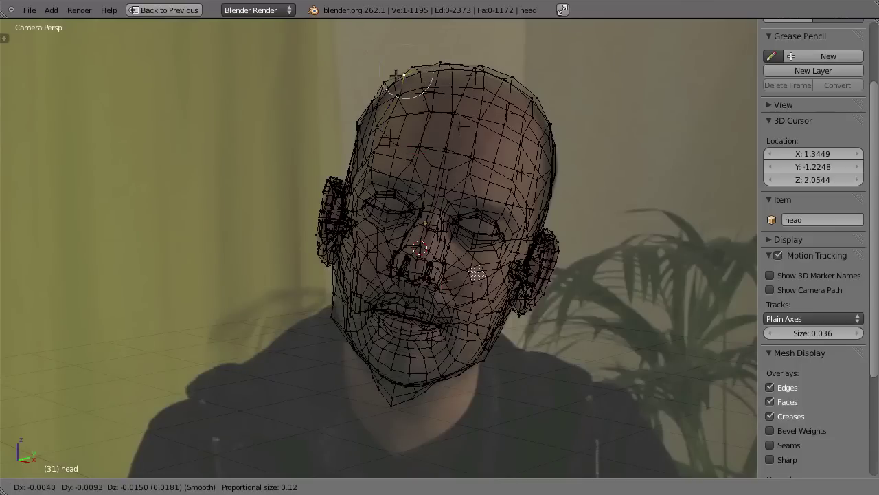
right_click(332, 186)
right_click(332, 317)
key(g)
click(337, 316)
Go to frame 161 and adjust the brow and crown vertices to the face's outline with proportional editing at about size 0.56.
key(Up)
key(Up)
key(Up)
key(Up)
key(Up)
key(Up)
key(Up)
key(Up)
key(Up)
key(Up)
key(Up)
key(Up)
key(Up)
key(Down)
key(Down)
key(Down)
key(Down)
key(Down)
key(Down)
key(Down)
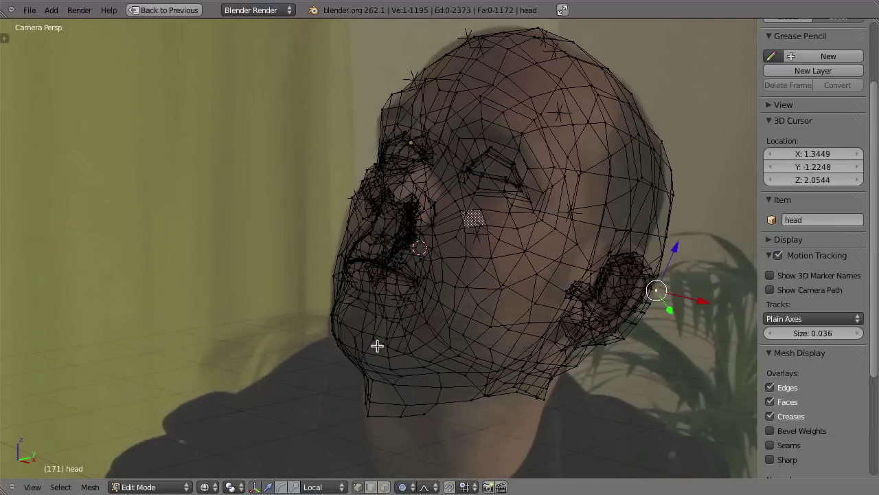
key(Down)
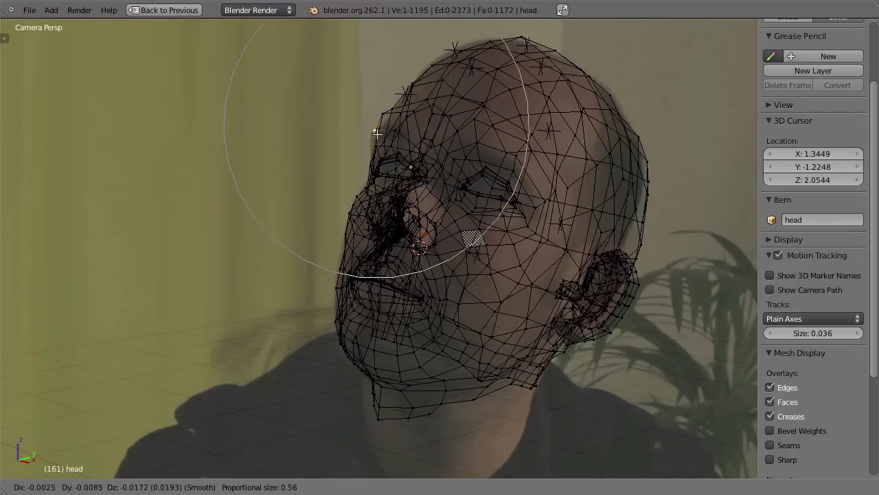
right_drag(470, 46, 466, 38)
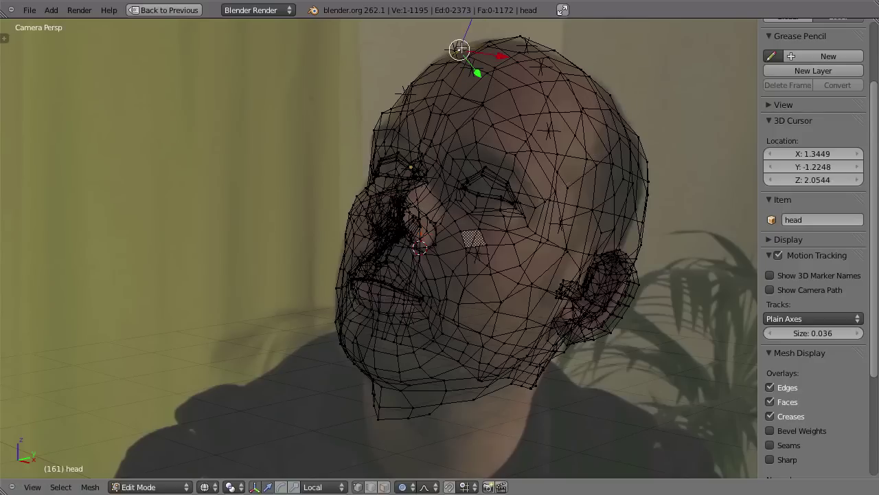
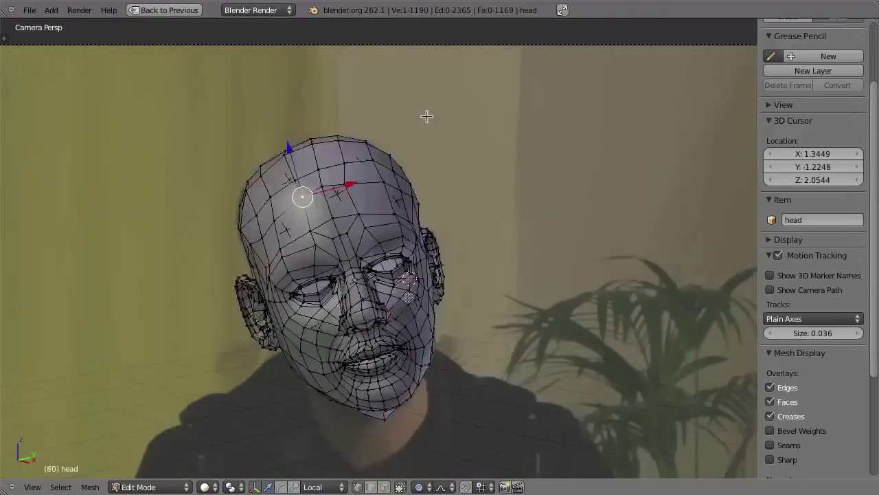
At frame 130, move the crown outline vertex onto the face's silhouette with proportional editing at size 0.35, and leave Edit Mode.
key(Tab)
key(Tab)
right_click(375, 124)
key(g)
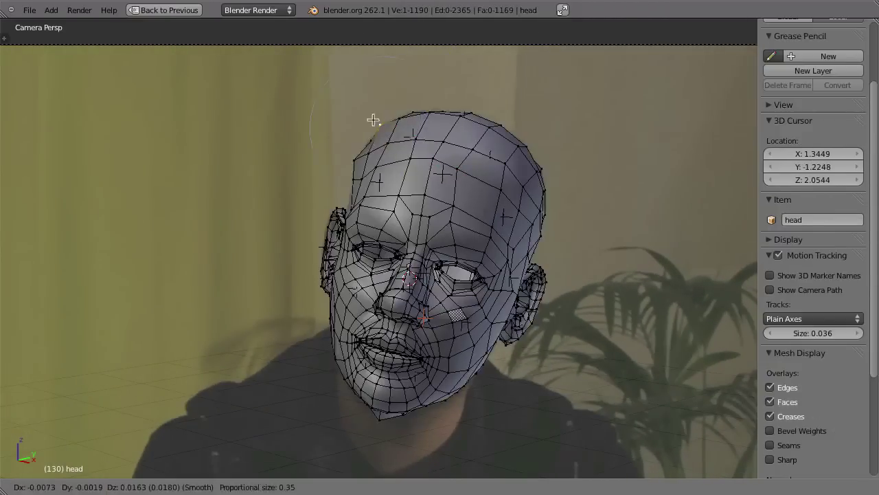
click(373, 120)
key(Tab)
Play back the animation and examine the reshaped head against the footage and markers from several angles.
key(alt+a)
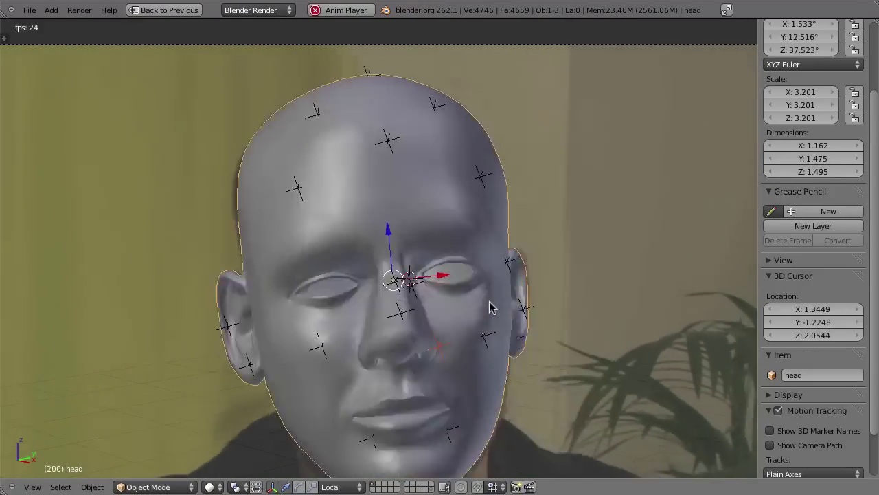
scroll(404, 298, down, 4)
shift+middle_drag(404, 298, 461, 267)
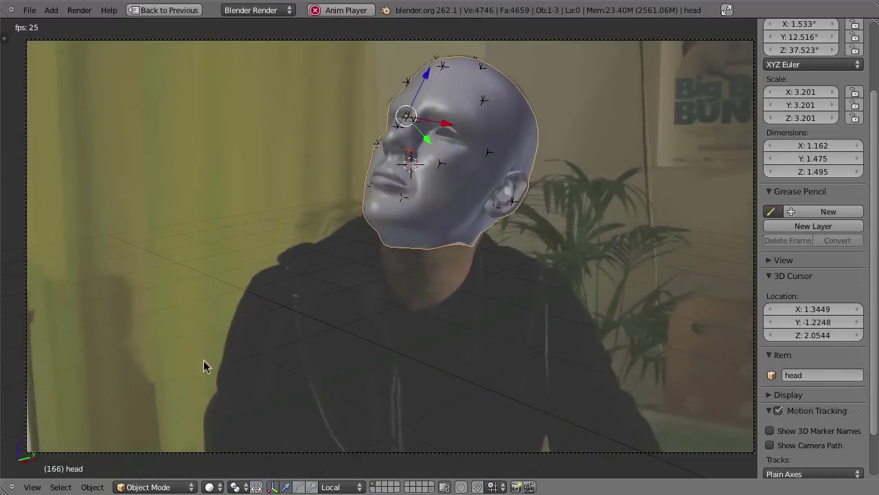
key(Escape)
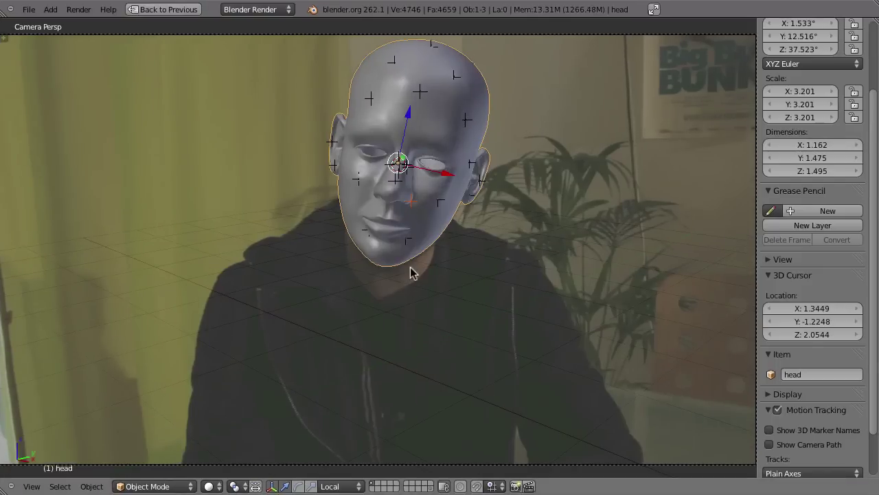
key(alt+a)
key(Escape)
middle_drag(376, 184, 379, 165)
scroll(428, 185, up, 3)
middle_drag(428, 185, 594, 169)
scroll(504, 131, down, 3)
mouse_move(302, 237)
middle_down()
mouse_move(410, 220)
mouse_move(411, 192)
mouse_move(396, 250)
middle_up()
scroll(407, 191, down, 3)
Compare the head with the tracked face by playing the camera view in wireframe shading, and return to solid shading.
key(KP_0)
scroll(423, 210, up, 1)
key(z)
key(alt+a)
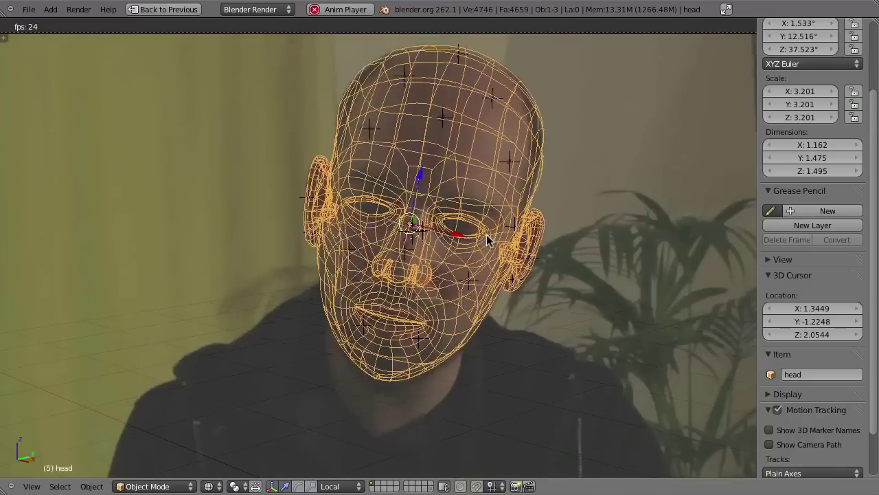
key(Escape)
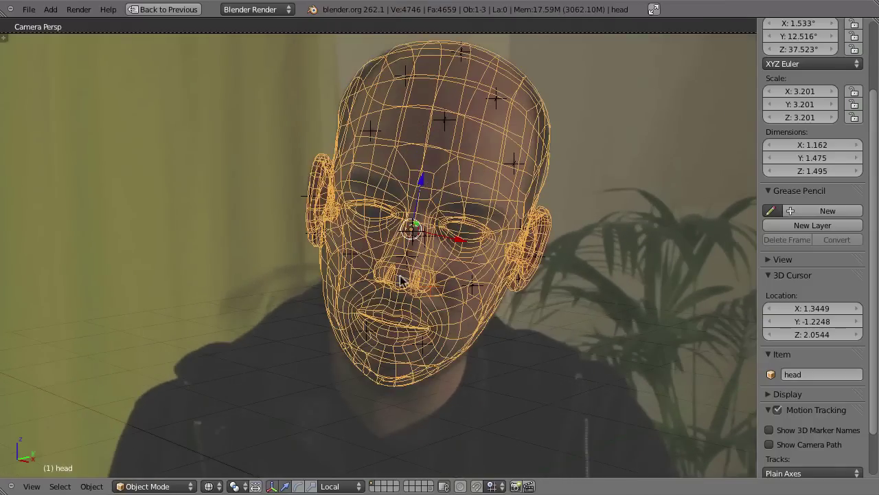
key(z)
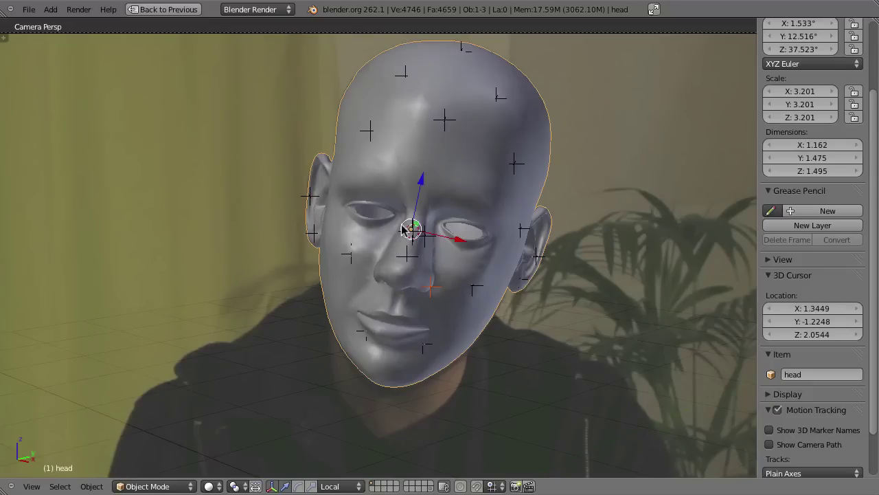
middle_drag(487, 240, 577, 220)
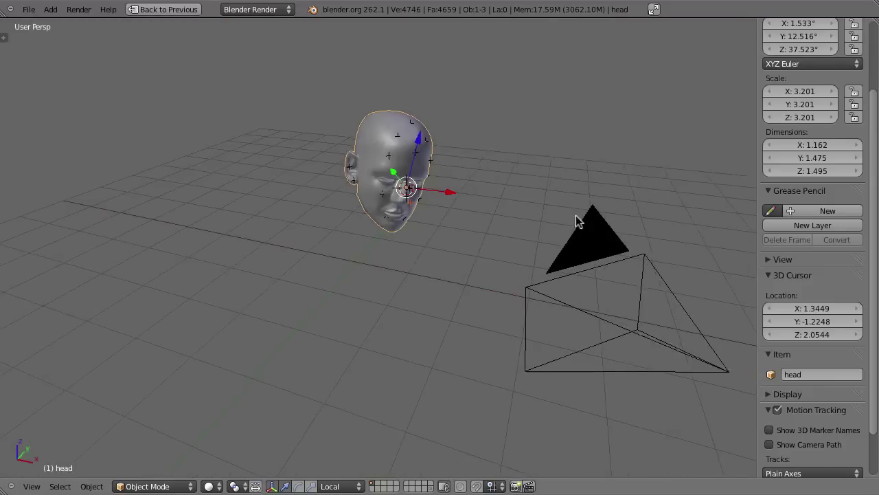
drag(577, 220, 416, 181)
middle_drag(417, 181, 398, 183)
key(KP_0)
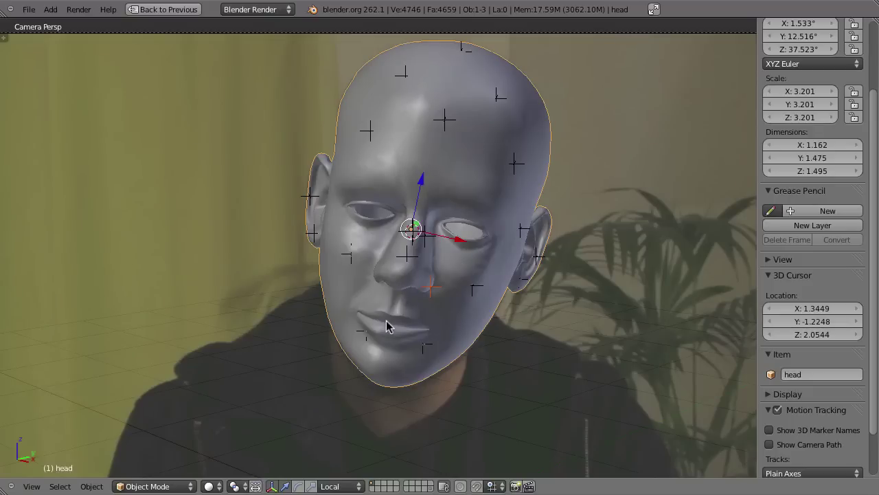
shift+middle_drag(385, 238, 349, 239)
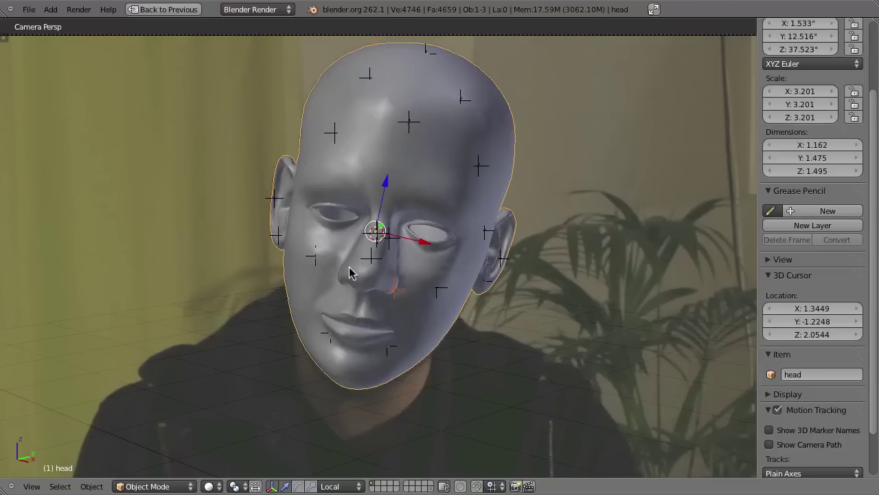
Save the scene as a new version named head9.blend.
key(ctrl+shift+s)
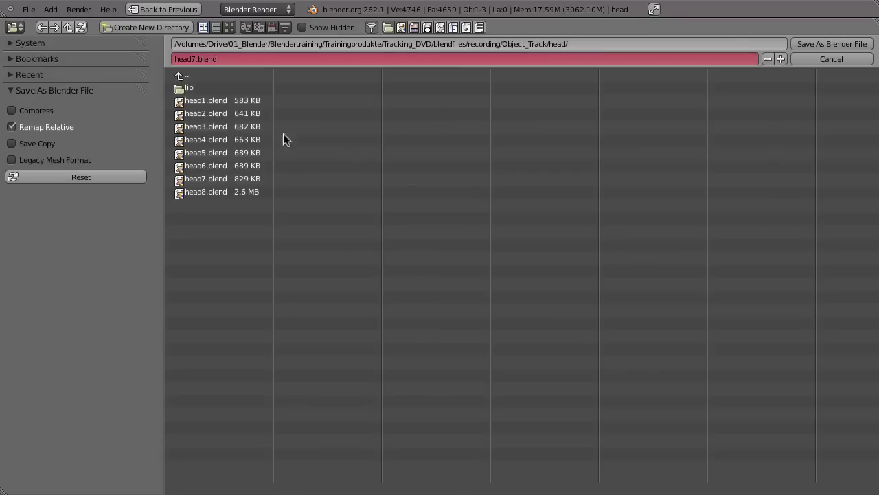
click(780, 59)
click(781, 59)
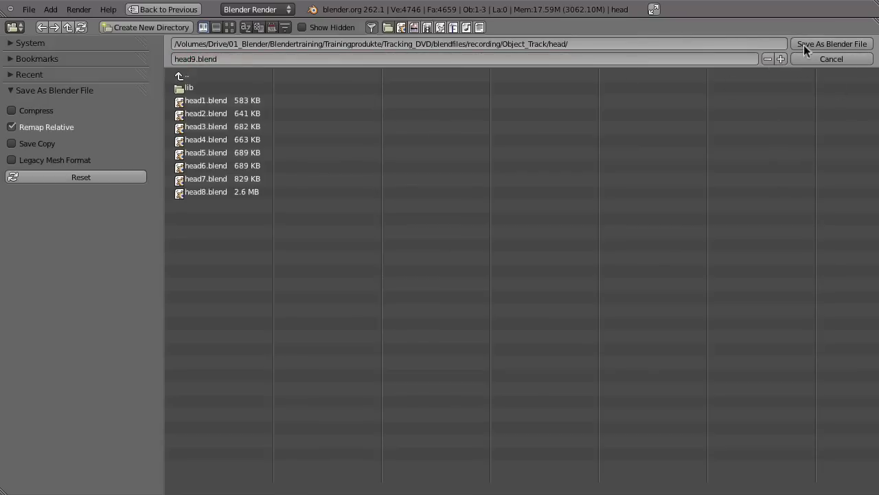
click(847, 43)
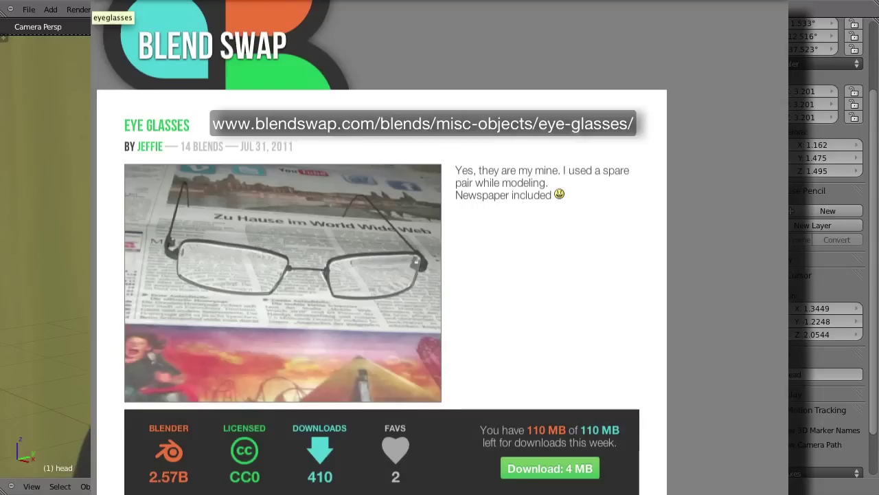
Open eyeglasses.blend from the lib folder.
key(ctrl+o)
click(190, 86)
click(206, 87)
click(833, 44)
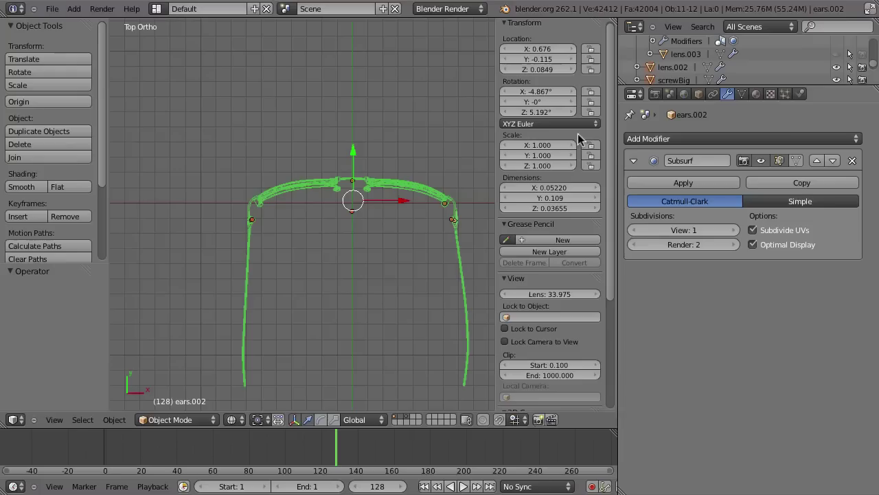
Try rotating one temple arm of the glasses about its hinge in the top view.
shift+middle_drag(391, 229, 369, 221)
shift+middle_drag(435, 242, 418, 151)
right_click(442, 201)
key(r)
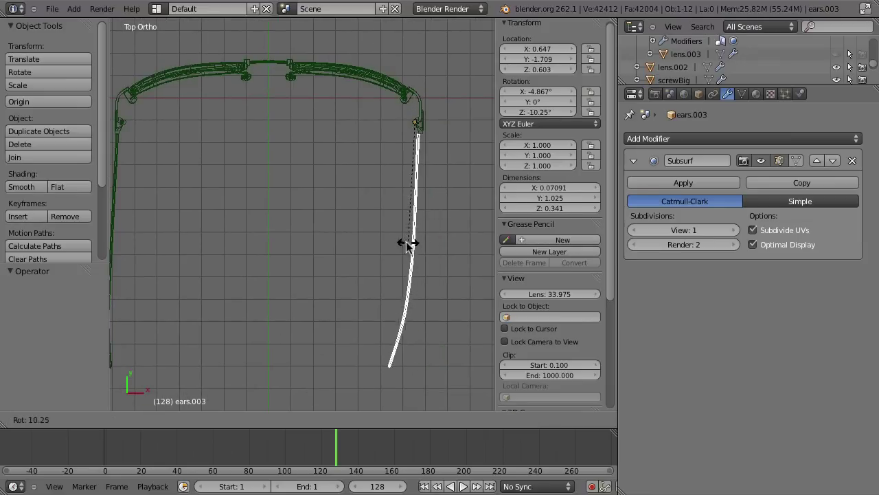
right_click(414, 237)
Examine the glasses model up close in perspective and select its frame.
shift+middle_drag(382, 159, 397, 181)
middle_drag(373, 218, 392, 177)
shift+middle_drag(391, 177, 352, 180)
scroll(326, 224, up, 6)
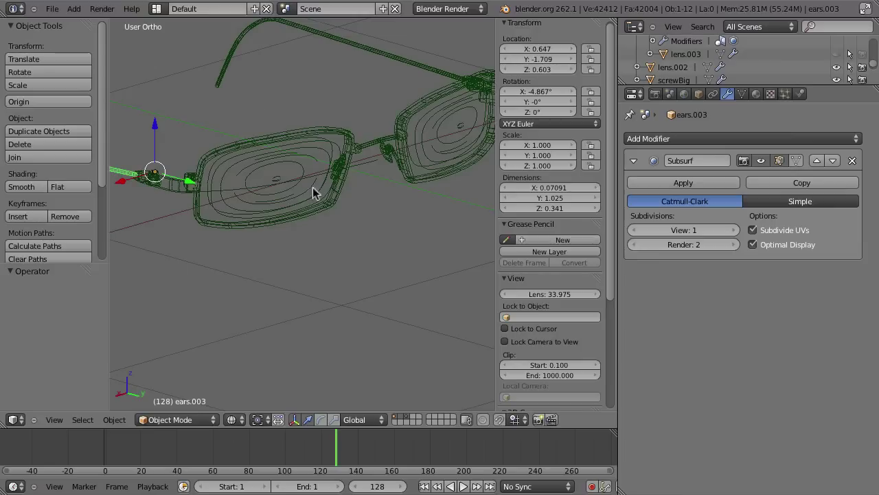
right_click(336, 205)
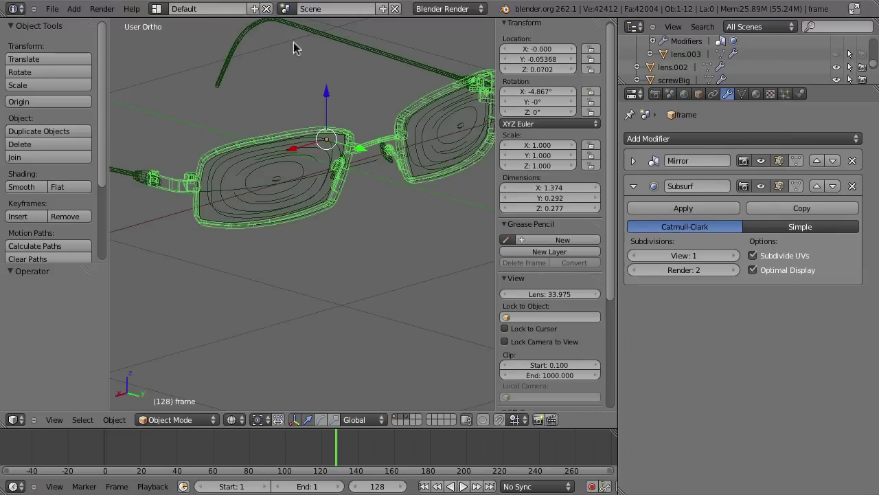
Reopen the recently saved head9.blend scene.
click(52, 9)
click(53, 9)
click(52, 9)
mouse_move(70, 50)
click(199, 62)
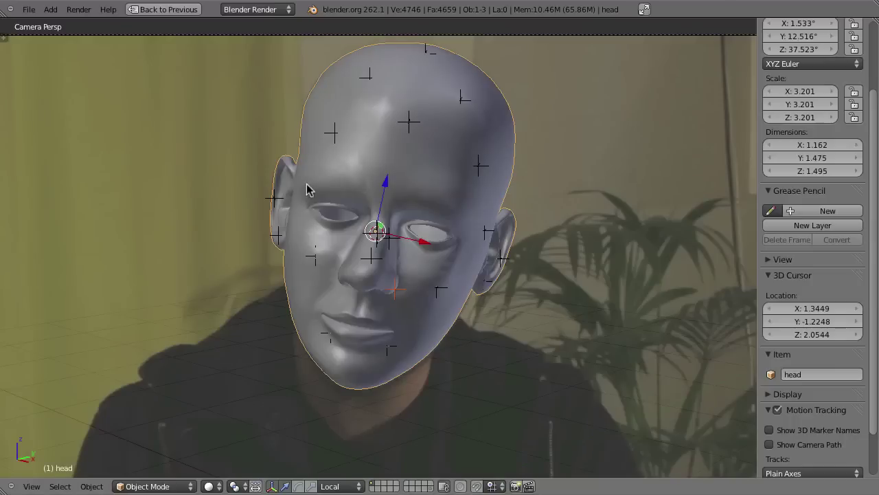
Link the glasses group from lib/eyeglasses.blend into the scene.
click(29, 9)
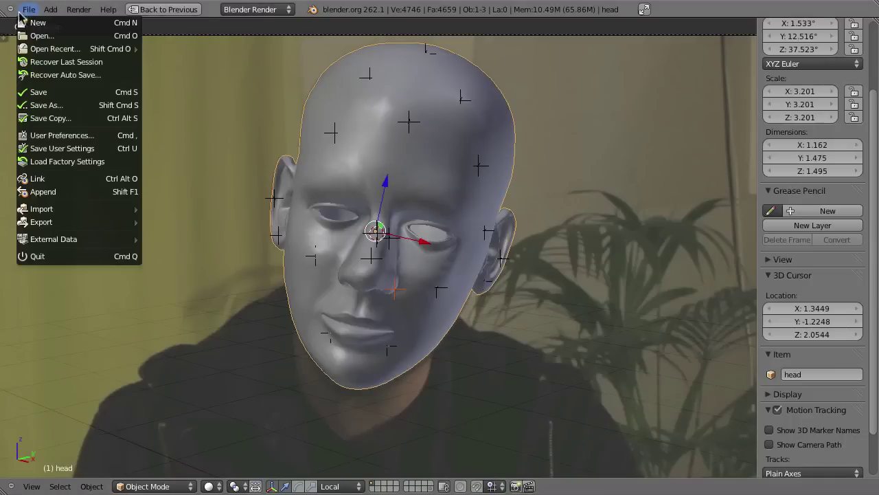
click(34, 191)
click(190, 87)
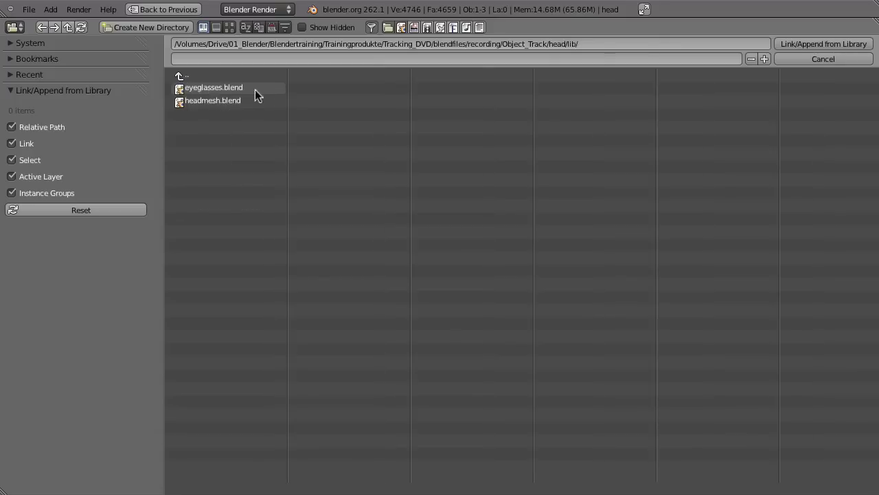
click(217, 87)
click(202, 113)
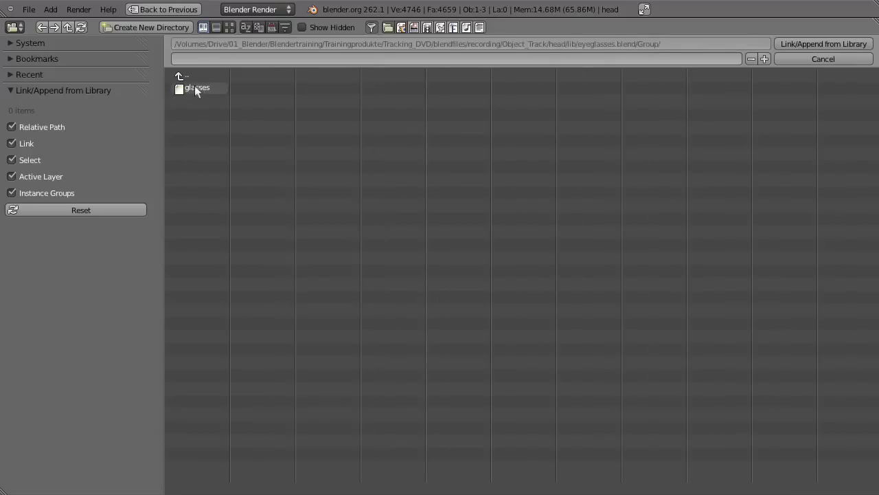
click(808, 42)
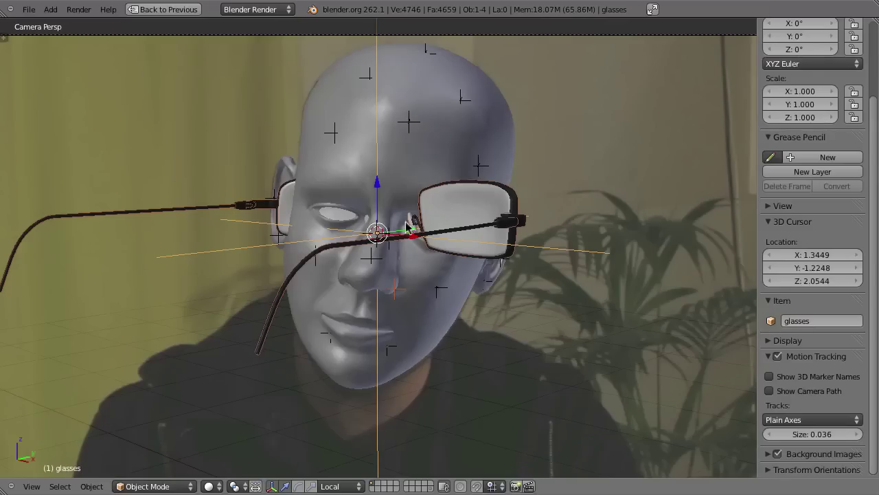
Check that the Copy Attributes Menu add-on is enabled and copy the head's rotation to the glasses.
middle_drag(484, 222, 335, 242)
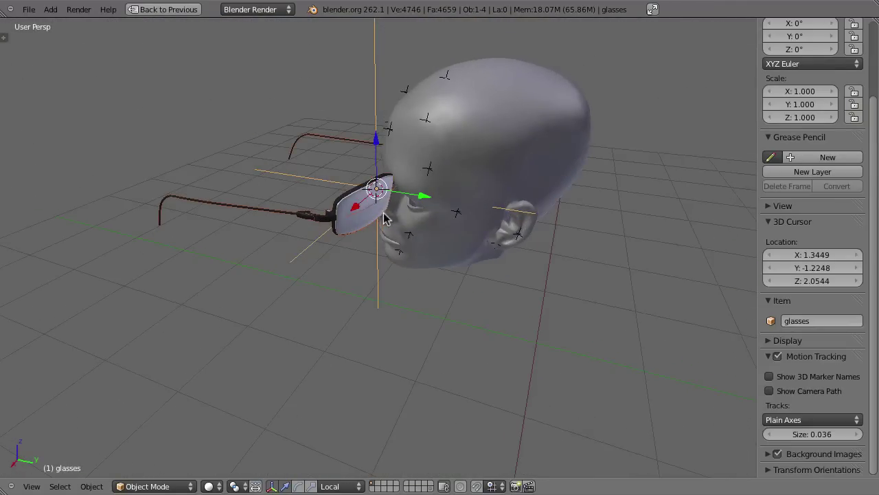
shift+right_click(469, 266)
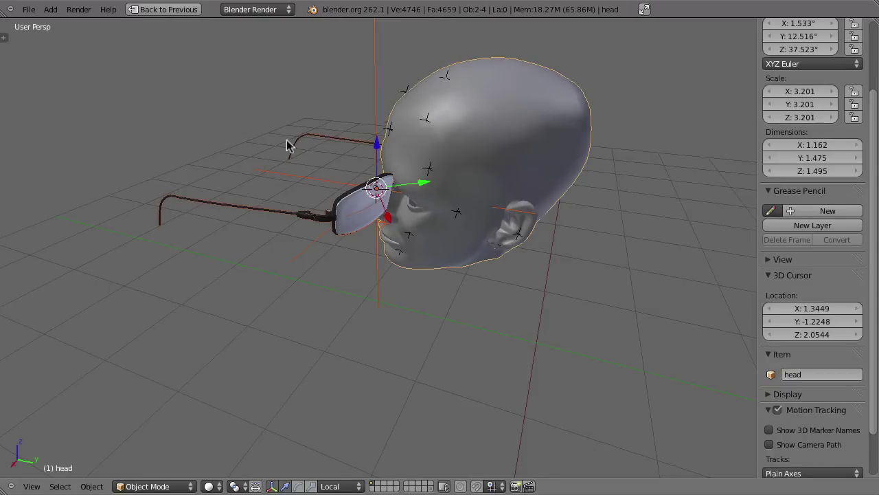
click(29, 10)
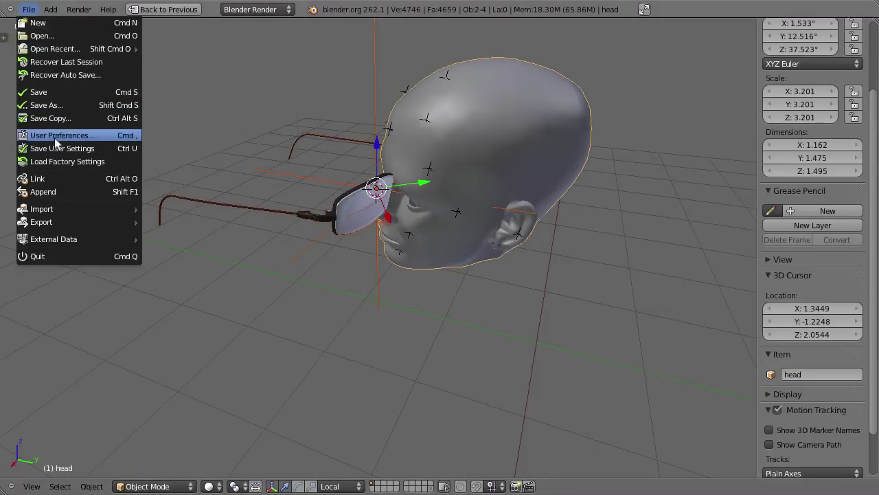
click(54, 137)
drag(213, 9, 255, 122)
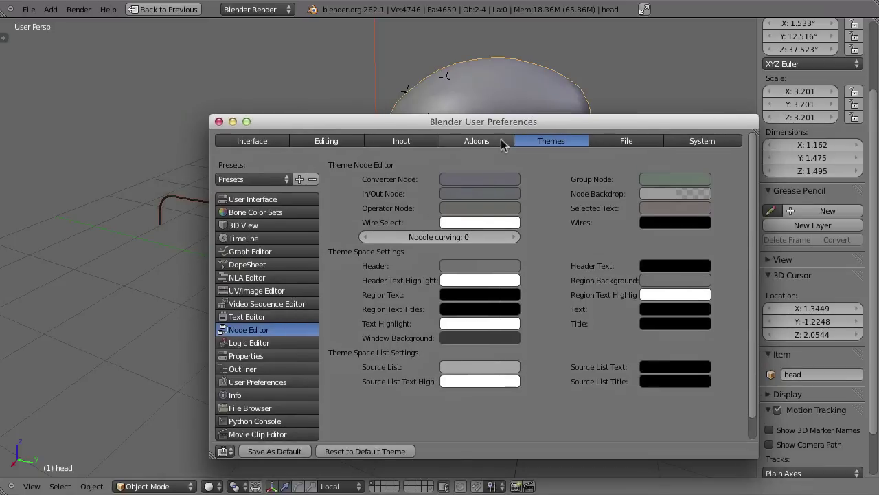
click(501, 141)
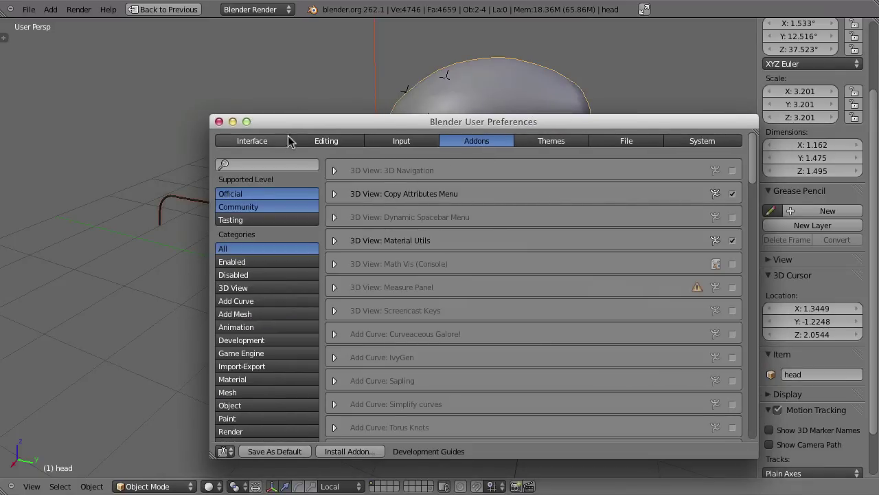
click(219, 122)
key(ctrl+c)
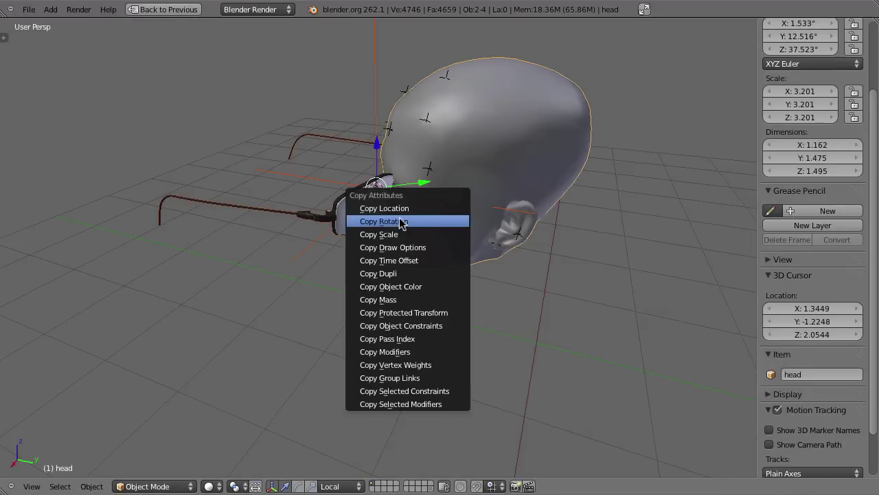
click(412, 221)
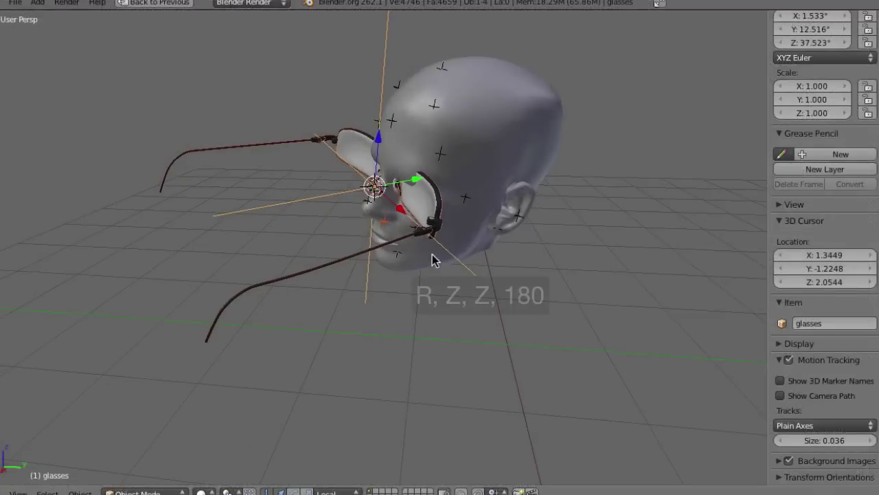
Rotate the glasses 180° about their local Z axis so they face forward.
key(r)
key(z)
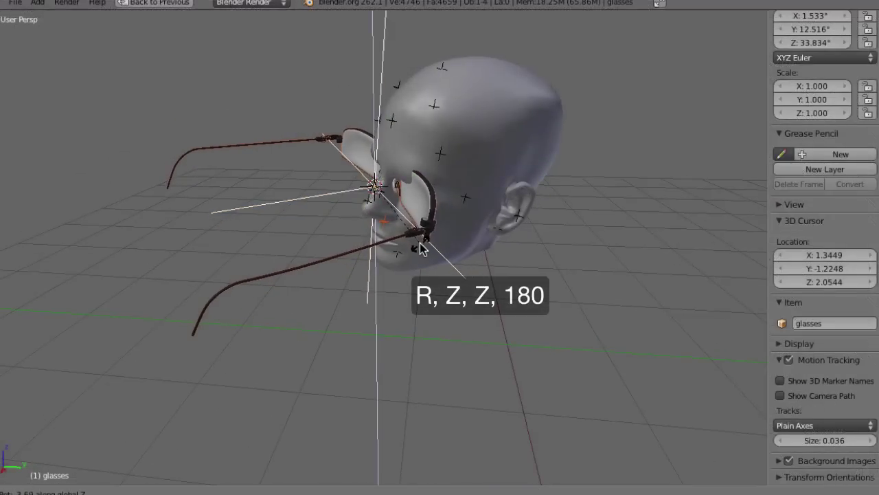
key(z)
text(1)
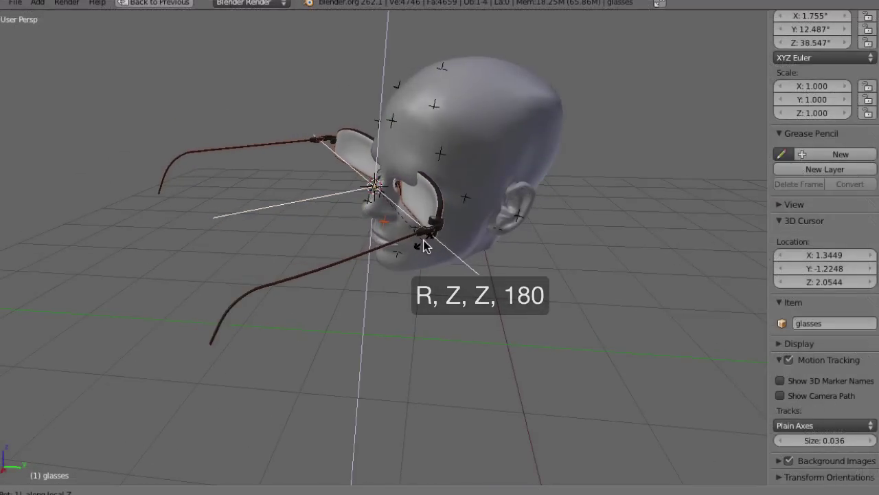
text(80)
key(Return)
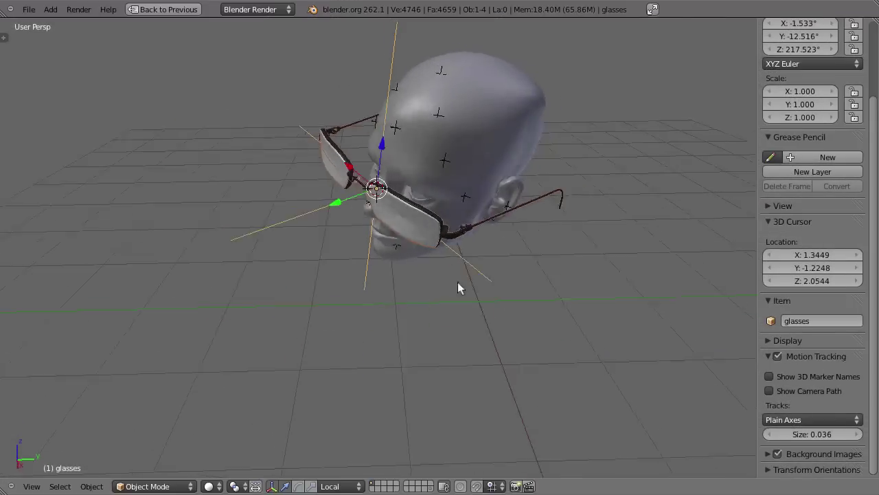
Move the glasses along their local Z axis to eye level and scale them toward the head's width.
middle_drag(460, 289, 414, 226)
key(g)
key(z)
key(z)
click(360, 210)
key(s)
click(472, 187)
Refine the fit of the glasses on the face by scaling them to about 0.639.
scroll(429, 177, up, 5)
drag(265, 202, 271, 211)
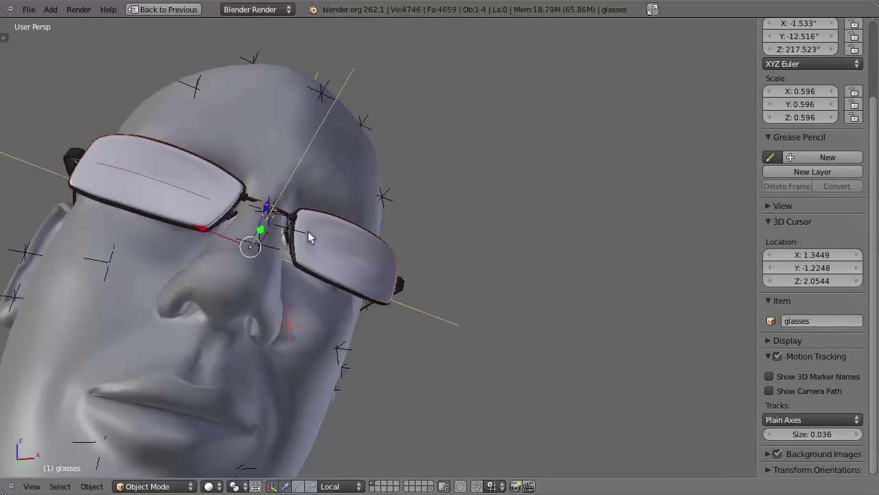
middle_drag(308, 232, 386, 304)
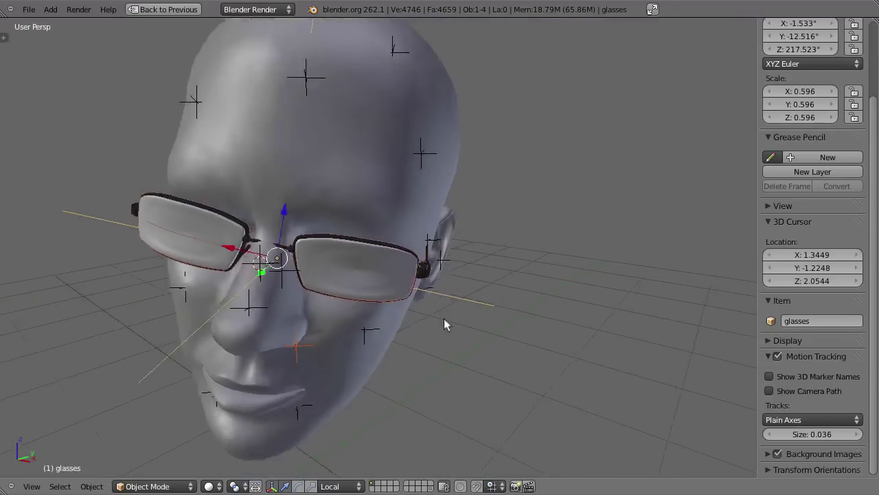
scroll(444, 318, down, 5)
key(s)
click(456, 309)
Tilt the glasses about their local X axis to an X rotation of about -11.4° so the arms meet the ears.
middle_drag(456, 310, 543, 346)
scroll(433, 315, up, 6)
scroll(476, 329, down, 3)
middle_drag(475, 329, 520, 346)
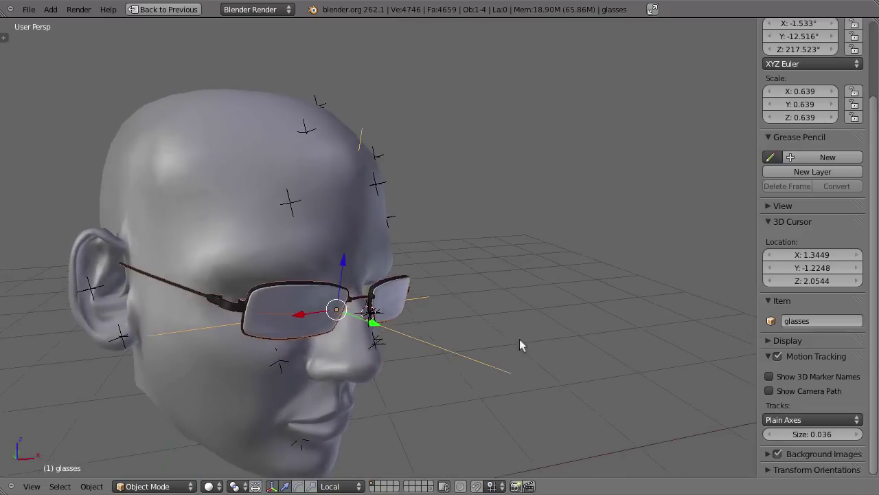
key(r)
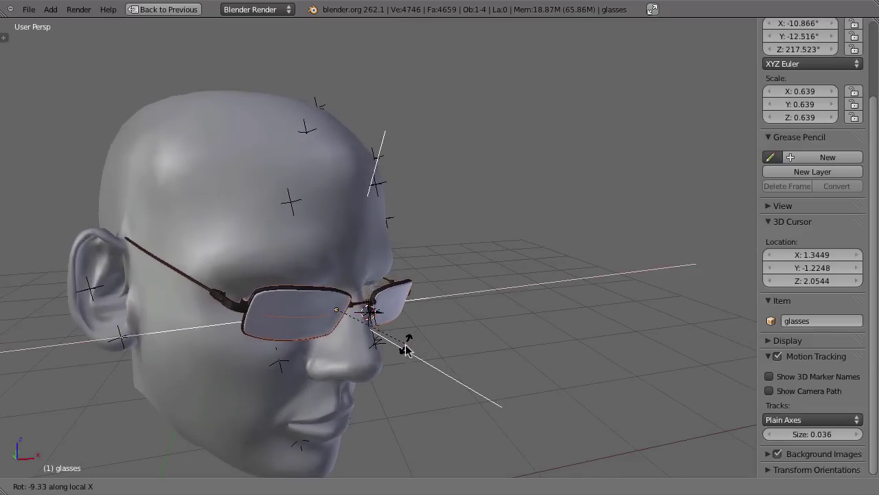
click(407, 366)
Rotate the glasses slightly about the Y axis to a Y rotation of about -13.2° to level them on the face.
mouse_move(445, 320)
middle_down()
mouse_move(399, 316)
mouse_move(453, 309)
mouse_move(365, 260)
mouse_move(568, 305)
mouse_move(470, 338)
mouse_move(524, 353)
mouse_move(484, 378)
mouse_move(419, 349)
mouse_move(446, 330)
middle_up()
key(r)
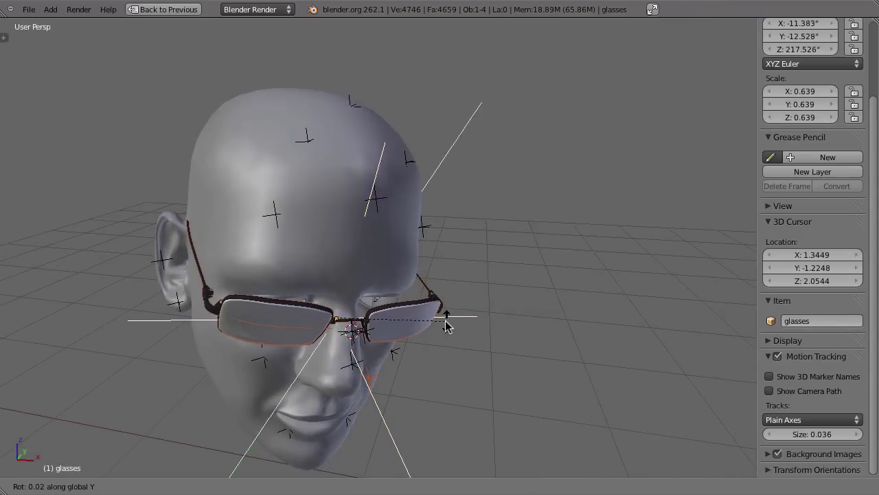
click(452, 343)
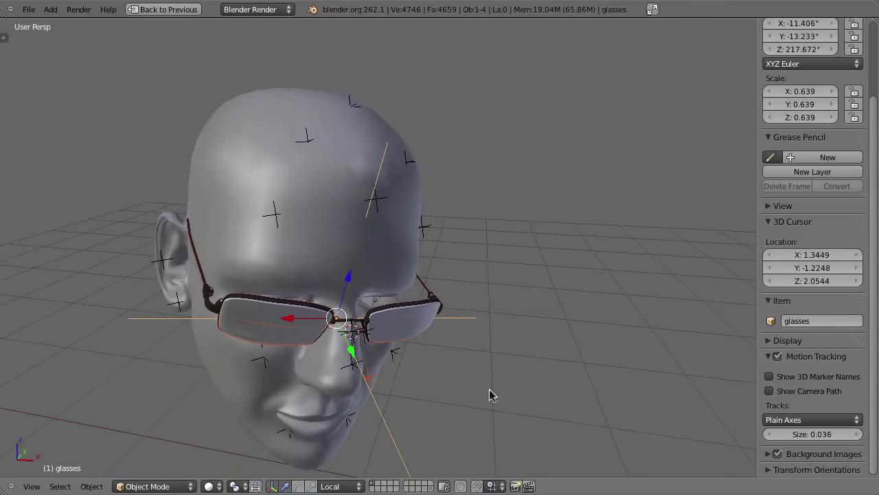
Refine the glasses' fit to a scale of about 0.649 and rotation of about X -11.6°, Y -13.0°, Z 218.5°.
click(298, 486)
drag(327, 283, 366, 290)
mouse_move(376, 354)
mouse_down()
mouse_move(364, 334)
mouse_move(386, 344)
mouse_up()
scroll(324, 373, up, 5)
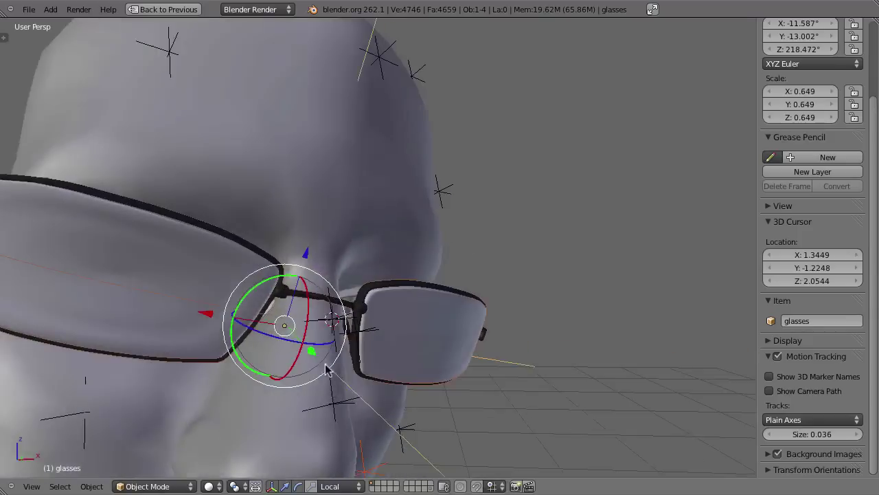
scroll(326, 371, down, 6)
middle_drag(387, 326, 273, 206)
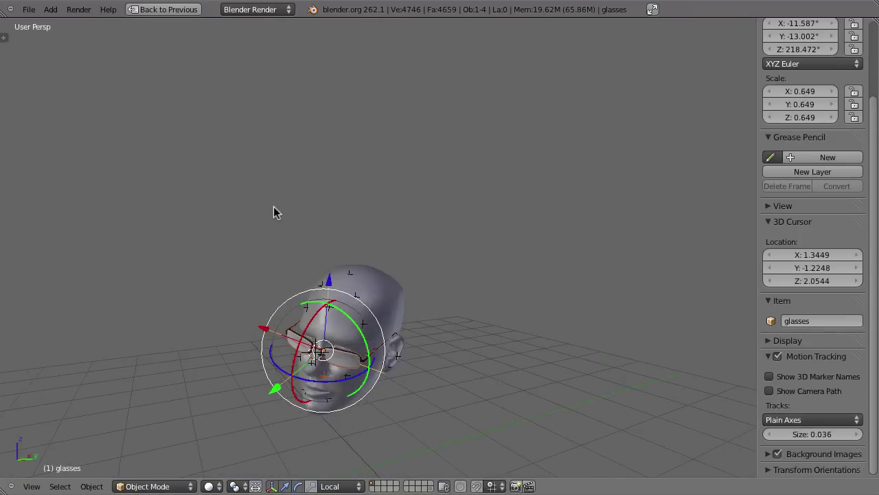
key(KP_0)
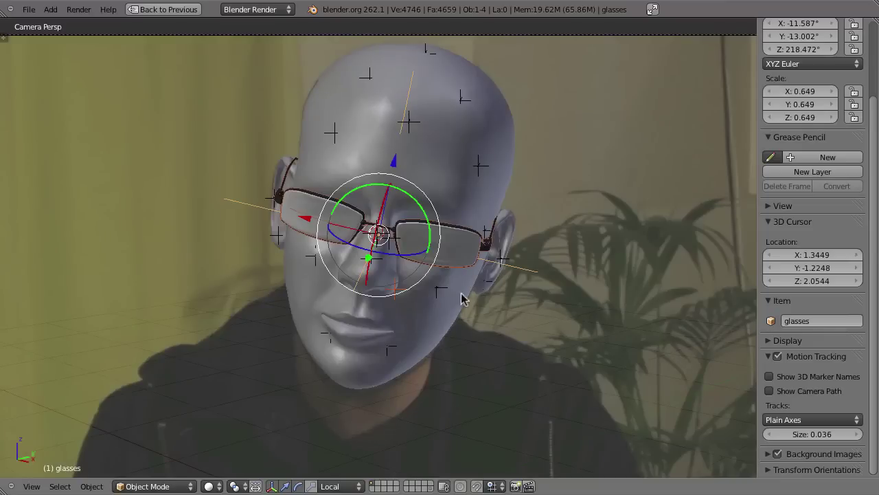
Parent the glasses to the head object and play the animation to check how they follow.
shift+right_click(443, 337)
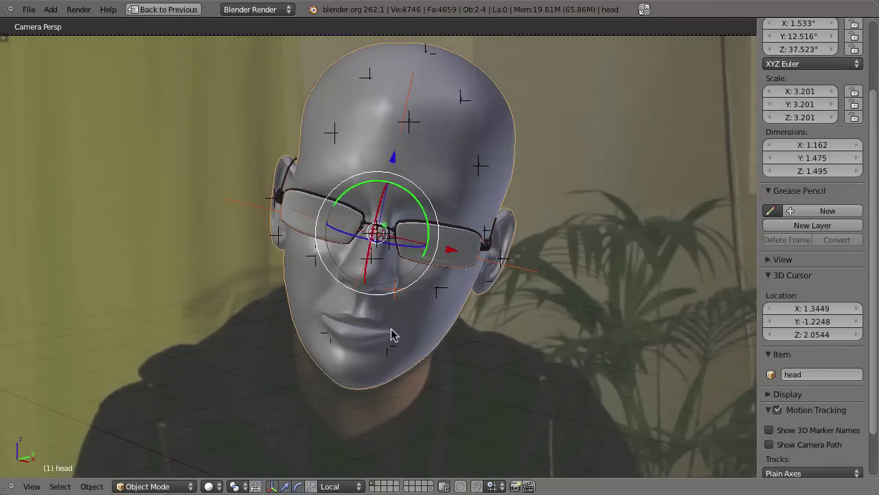
key(ctrl+p)
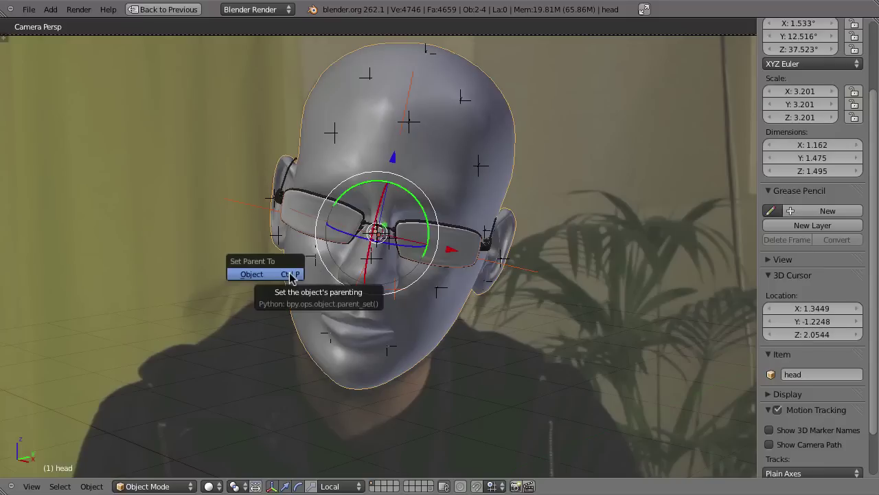
click(290, 274)
key(alt+a)
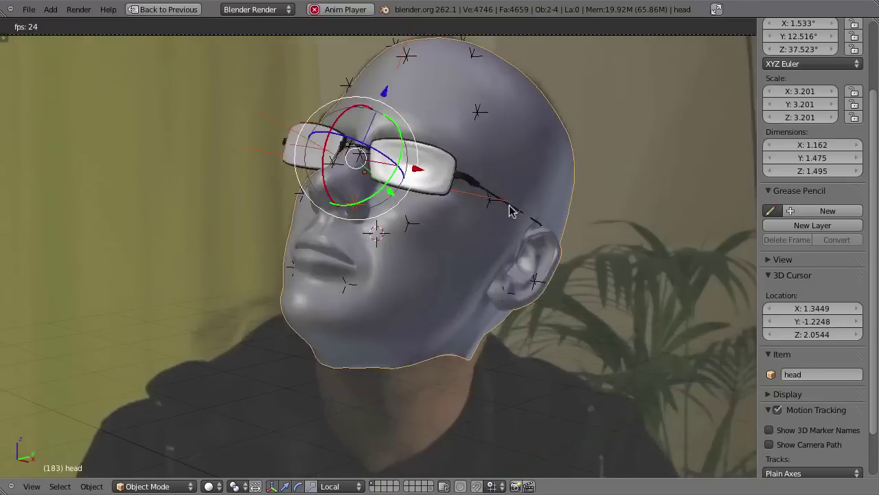
key(Escape)
Move the head mesh vertices at the temple in front of the ear so they clear the glasses' arm.
middle_drag(567, 262, 472, 127)
key(KP_Decimal)
key(Tab)
right_click(483, 130)
shift+right_click(456, 86)
shift+right_click(452, 177)
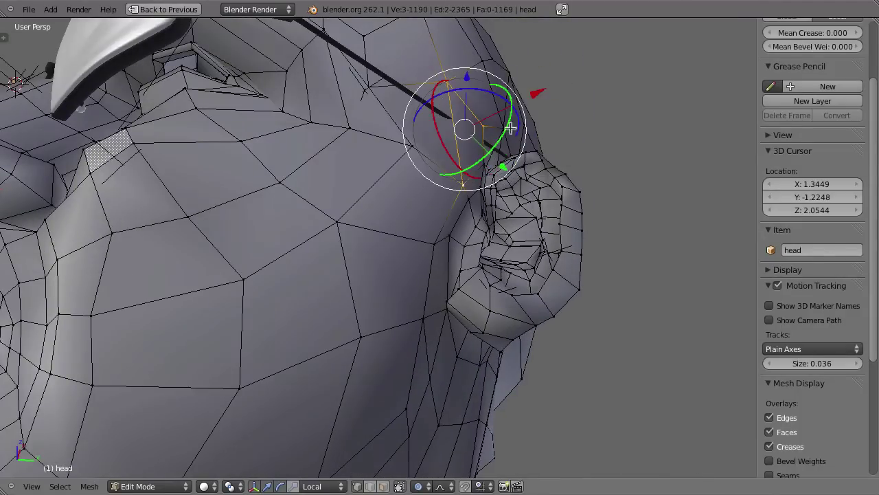
key(g)
click(451, 112)
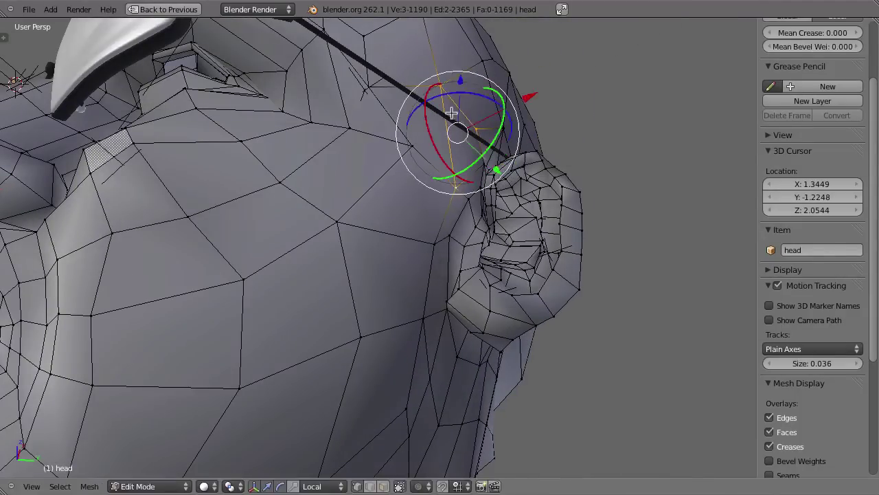
key(Tab)
Play the animation and inspect the fit between the glasses' arm and the head.
scroll(489, 227, down, 10)
key(alt+a)
middle_drag(467, 219, 344, 281)
key(Escape)
scroll(344, 281, up, 12)
scroll(357, 285, down, 3)
scroll(361, 285, down, 5)
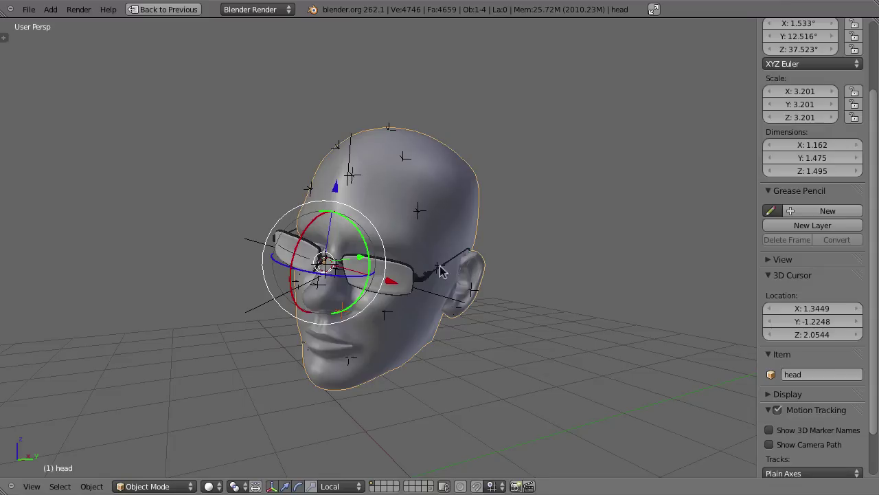
Move the head to layer 11, leaving the glasses on the visible layer, and render the current frame.
key(m)
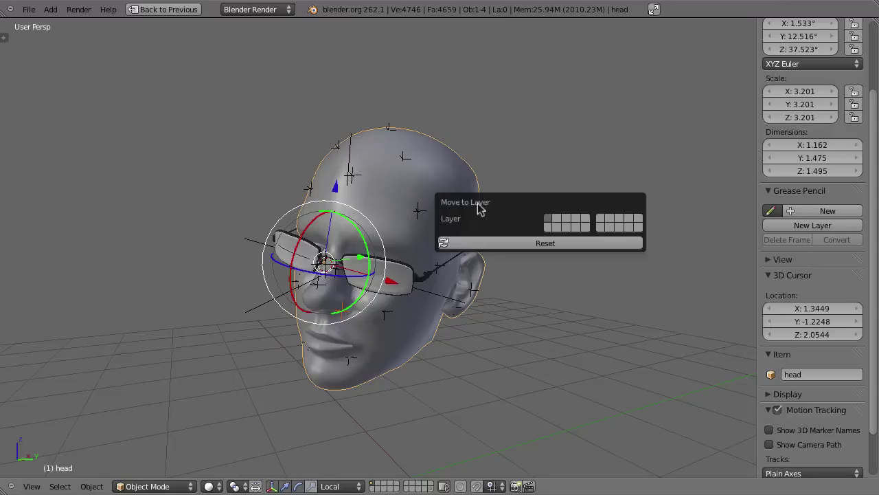
click(545, 227)
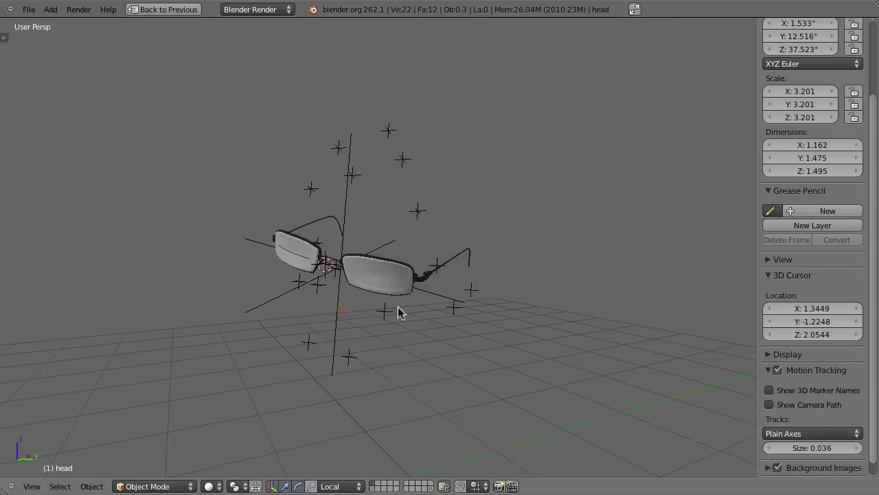
key(F12)
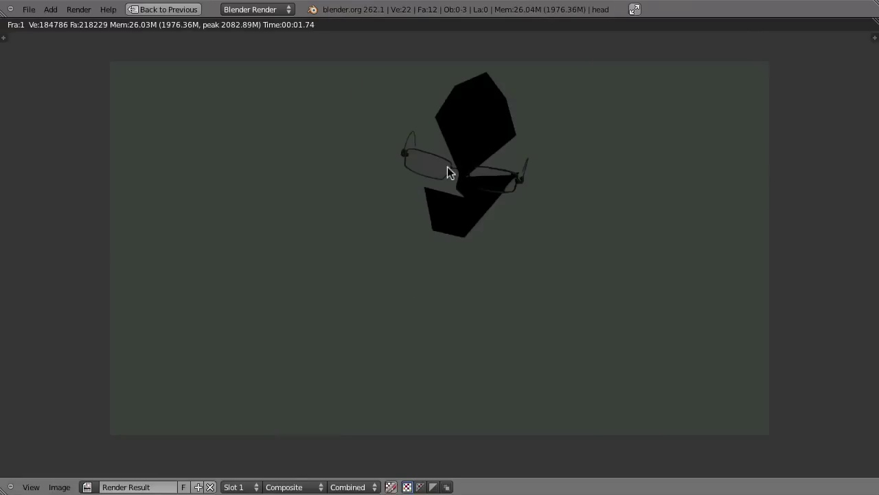
key(Escape)
Move the hidden Tracks mesh to an unused layer and re-render the current frame.
key(alt+h)
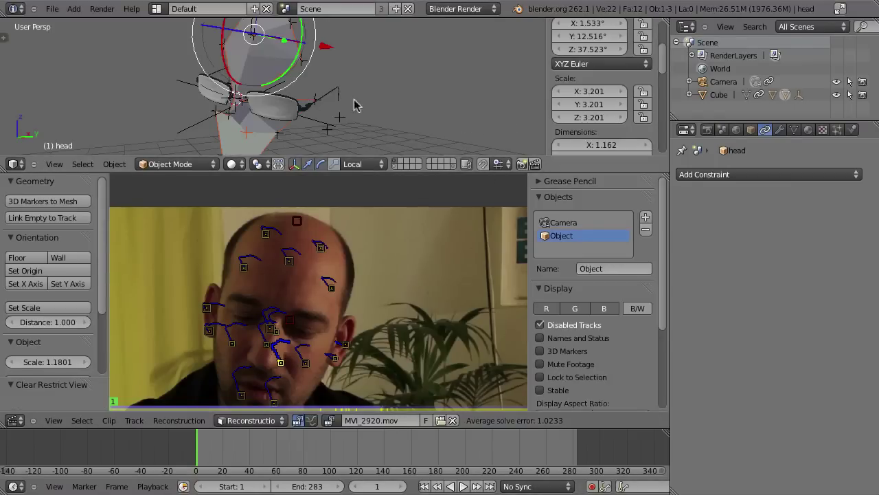
right_click(259, 139)
right_click(263, 143)
key(m)
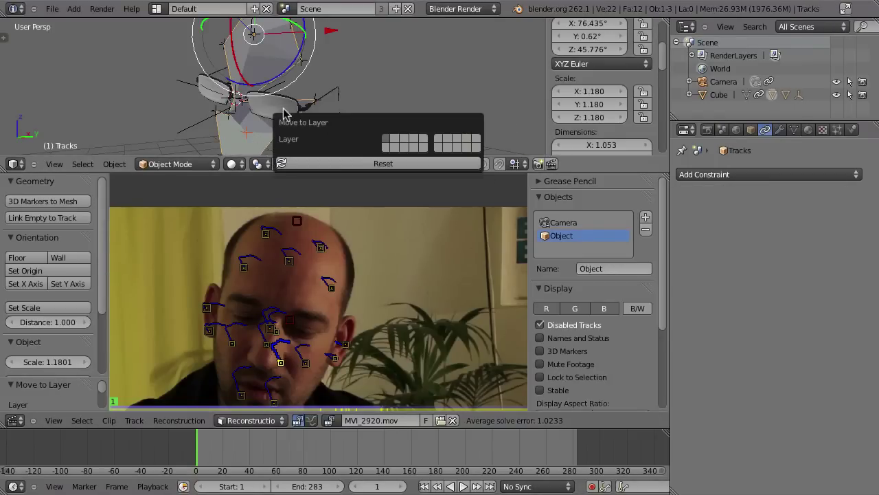
click(470, 145)
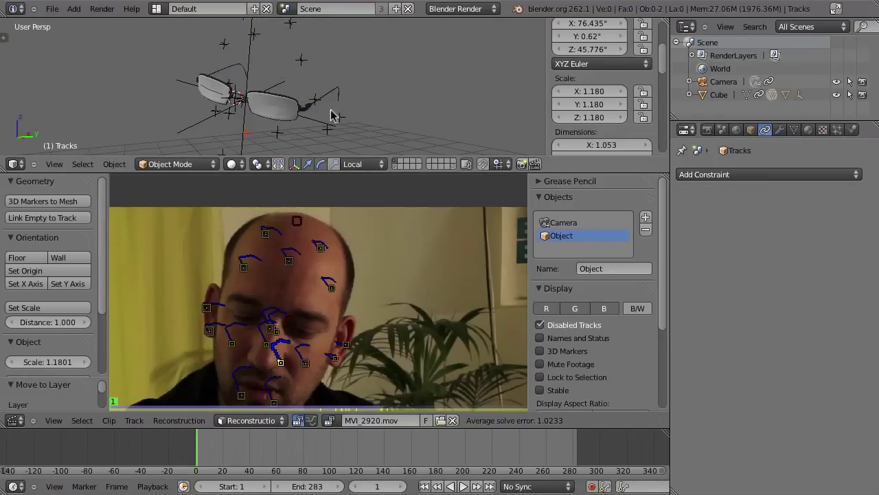
key(F12)
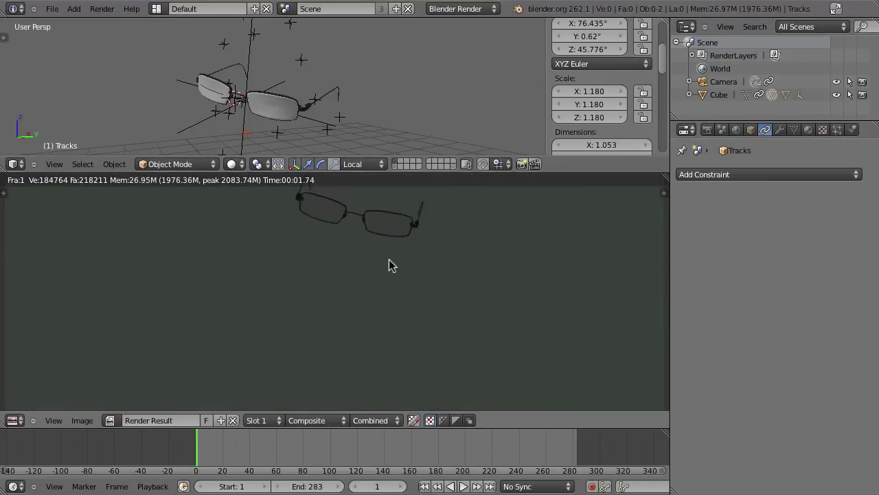
middle_drag(384, 256, 369, 321)
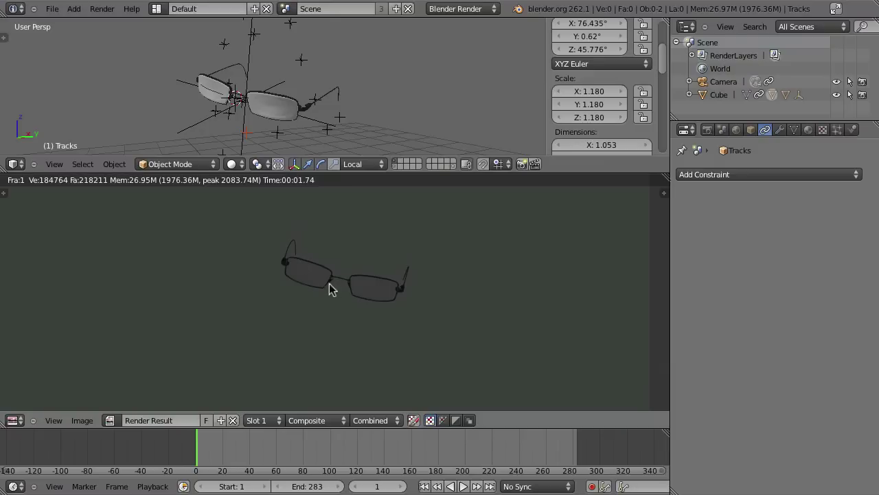
Switch to the Compositing layout and add a Movie Clip node for the footage in an enlarged node editor.
click(156, 8)
click(186, 53)
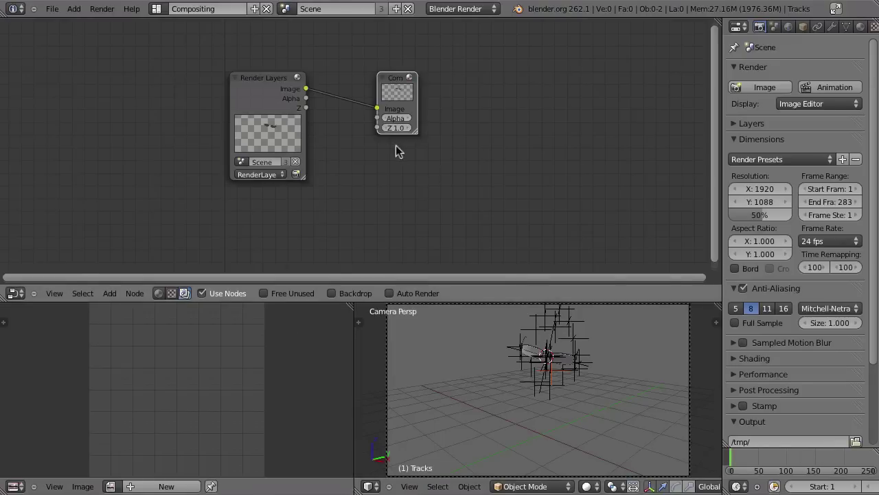
key(ctrl+Up)
middle_drag(436, 300, 614, 322)
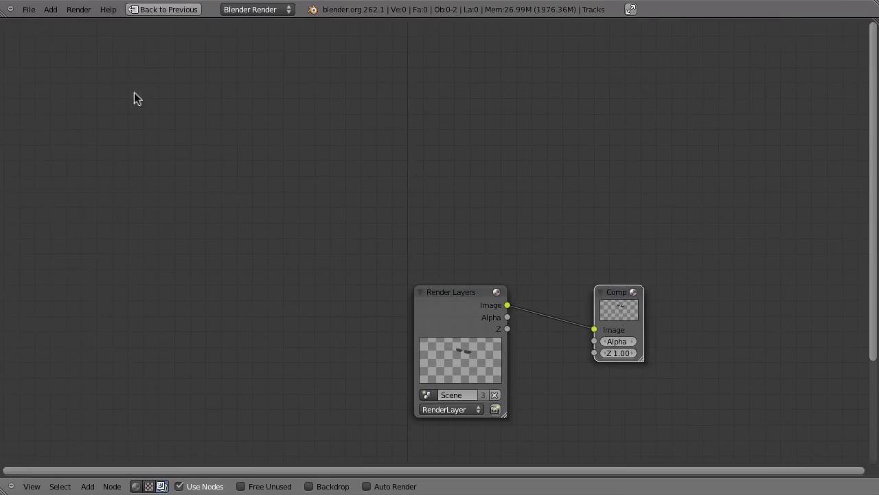
key(shift+a)
mouse_move(133, 97)
click(187, 179)
click(271, 80)
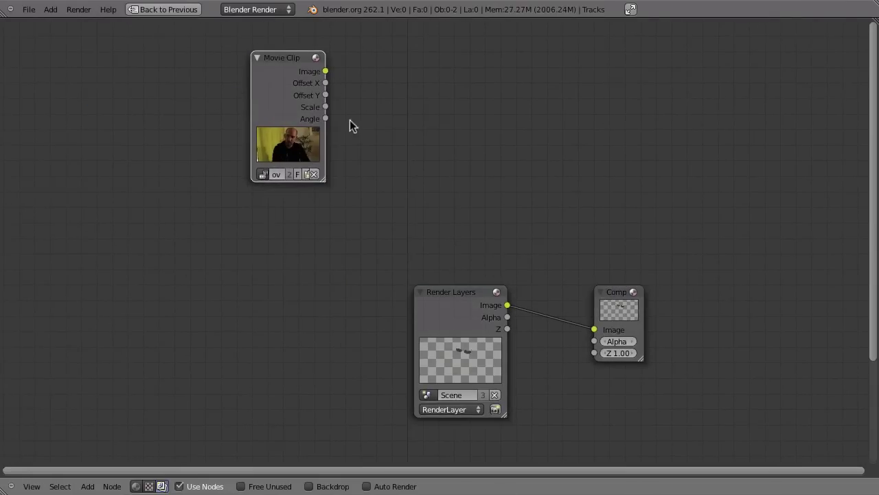
Add a Scale node beside the Movie Clip node and set it to Render Size.
key(shift+a)
mouse_move(360, 217)
click(471, 240)
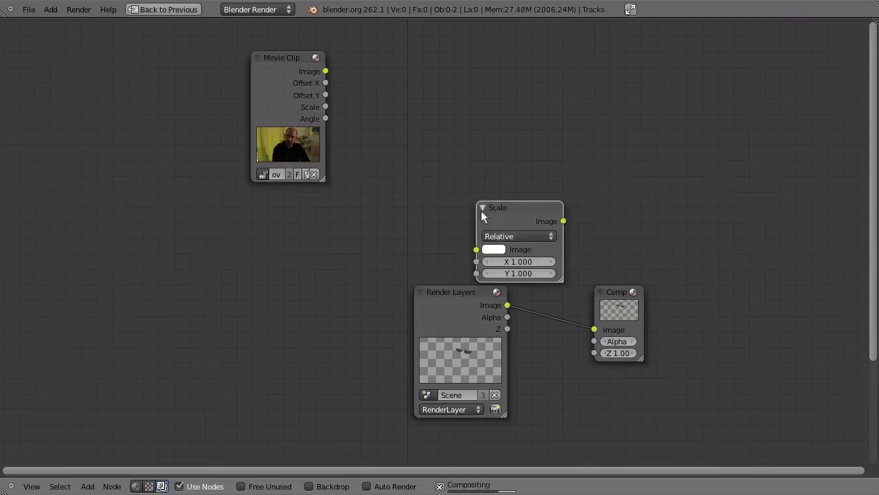
click(429, 88)
click(457, 110)
click(465, 61)
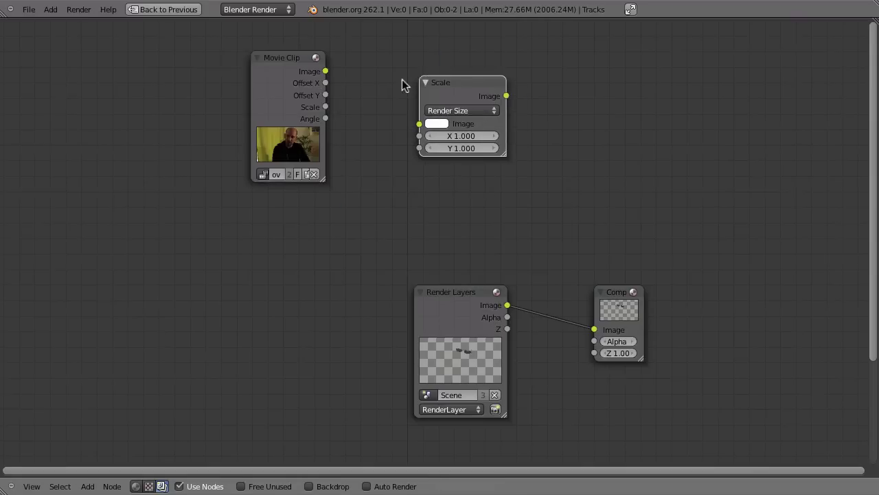
Feed the Movie Clip image through the Scale node into a Viewer node and move the Render Layers node aside.
ctrl+shift+click(279, 68)
drag(413, 58, 656, 94)
drag(456, 79, 402, 61)
middle_drag(372, 278, 408, 261)
drag(489, 284, 167, 334)
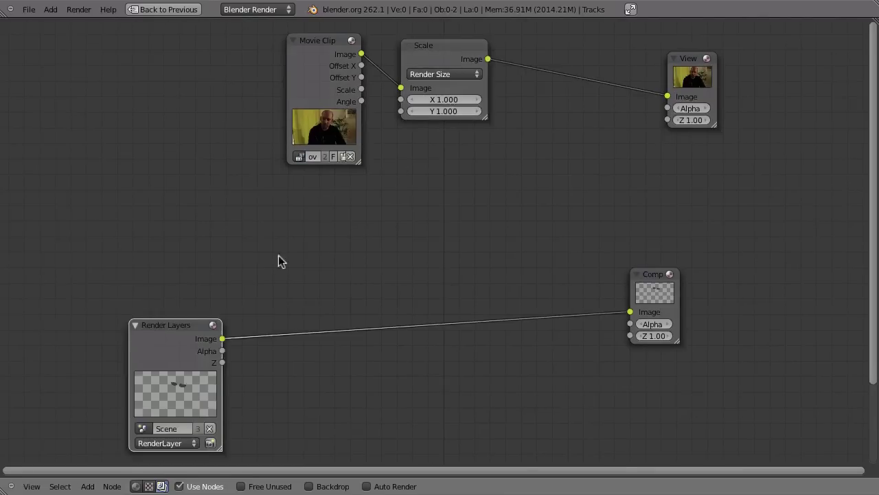
Add an AlphaOver node that layers the Render Layers image over the scaled footage and feeds the Viewer.
key(shift+a)
mouse_move(337, 238)
mouse_move(316, 173)
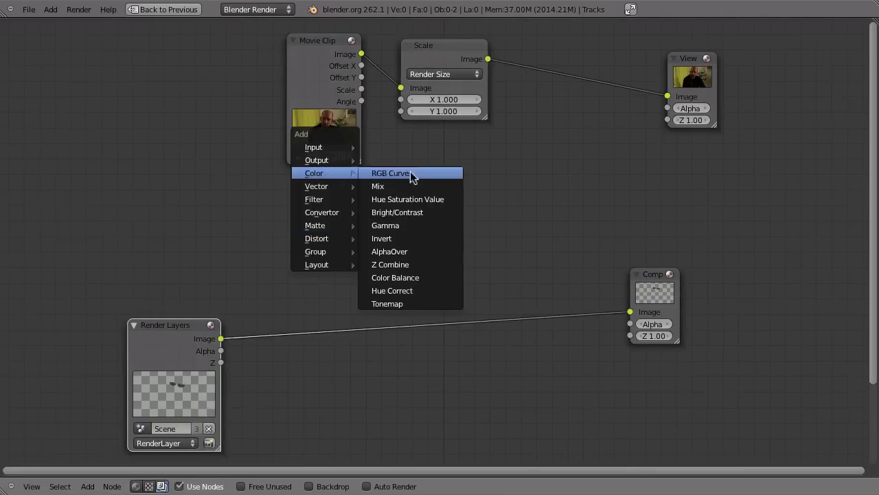
click(401, 252)
click(541, 158)
drag(221, 339, 513, 231)
drag(538, 159, 591, 206)
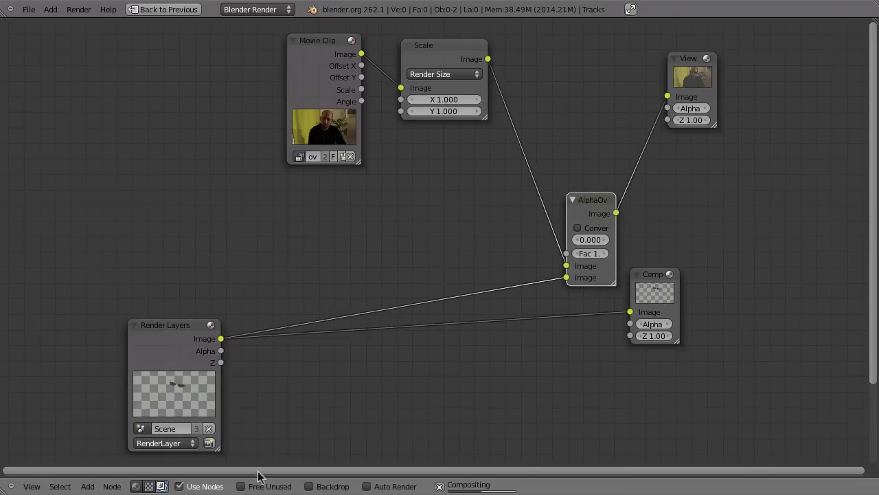
Show the composite as the node editor backdrop and enable the Convert option on the AlphaOver node.
click(320, 486)
middle_drag(567, 294, 450, 316)
click(460, 249)
mouse_move(464, 254)
middle_down()
mouse_move(577, 393)
mouse_move(466, 375)
mouse_move(479, 248)
middle_up()
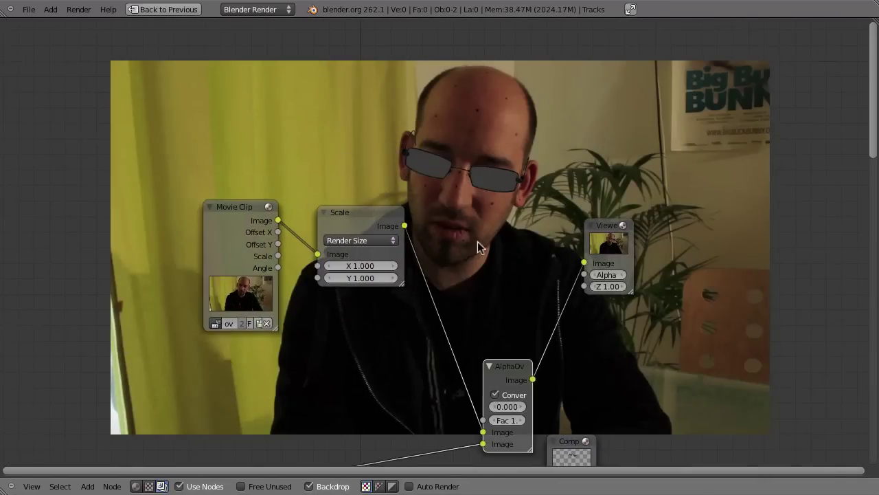
ctrl+middle_drag(450, 155, 468, 154)
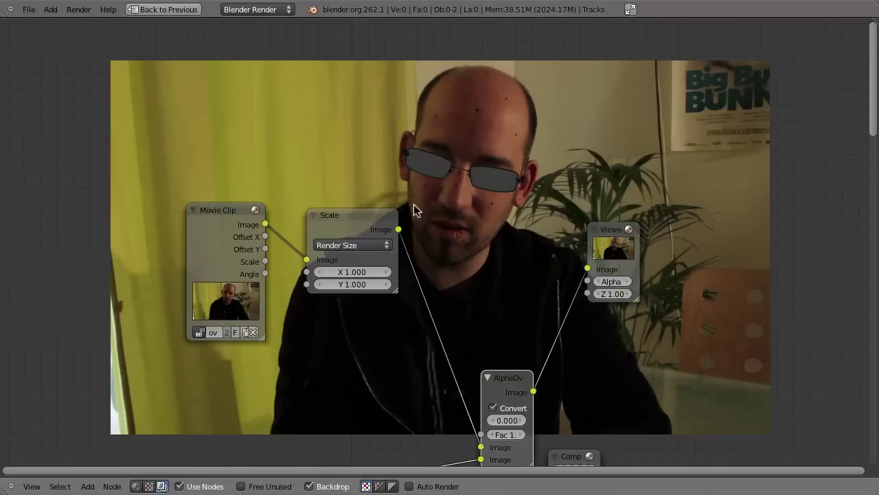
Enable Ambient Occlusion in the World settings and set its blending mode to Multiply.
key(Home)
key(ctrl+Up)
middle_drag(389, 134, 594, 295)
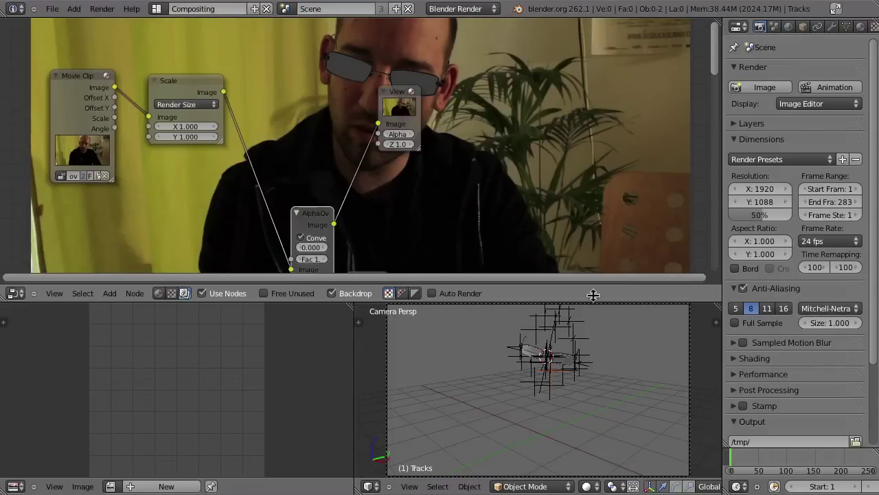
click(789, 26)
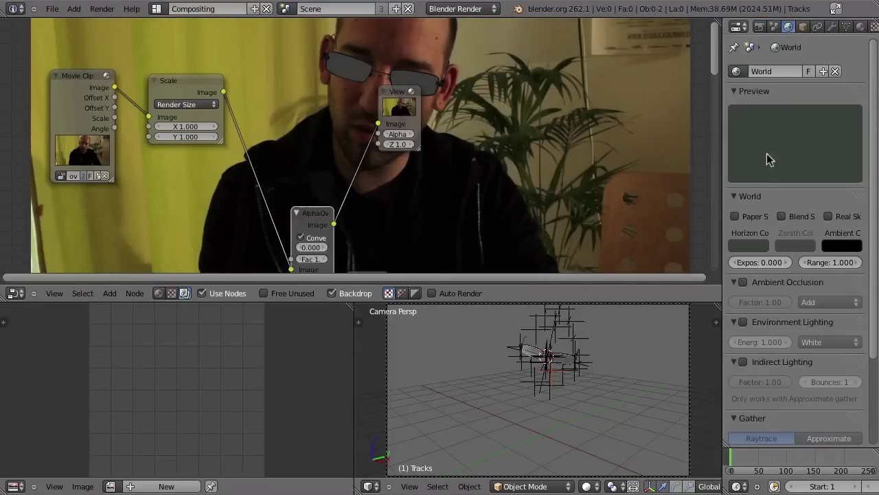
drag(722, 181, 639, 180)
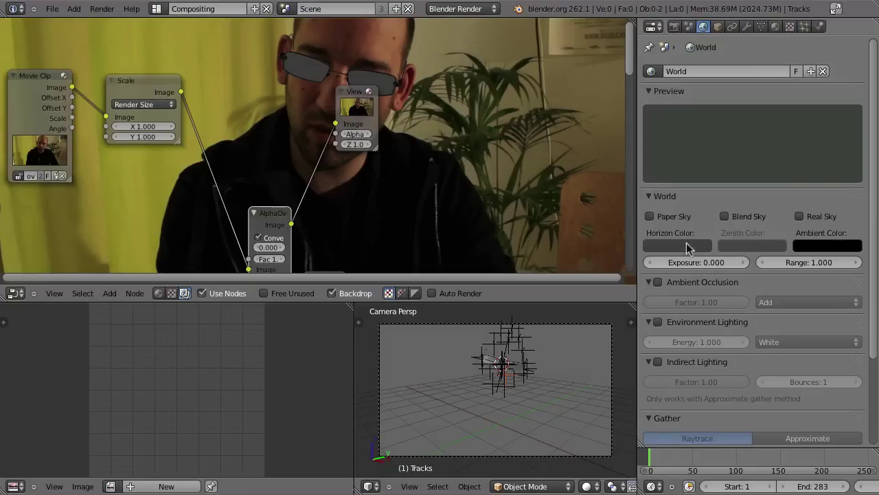
click(657, 284)
click(781, 302)
click(776, 287)
Enable Environment Lighting for the world and set its energy to 0.3.
click(658, 321)
click(680, 341)
text(3)
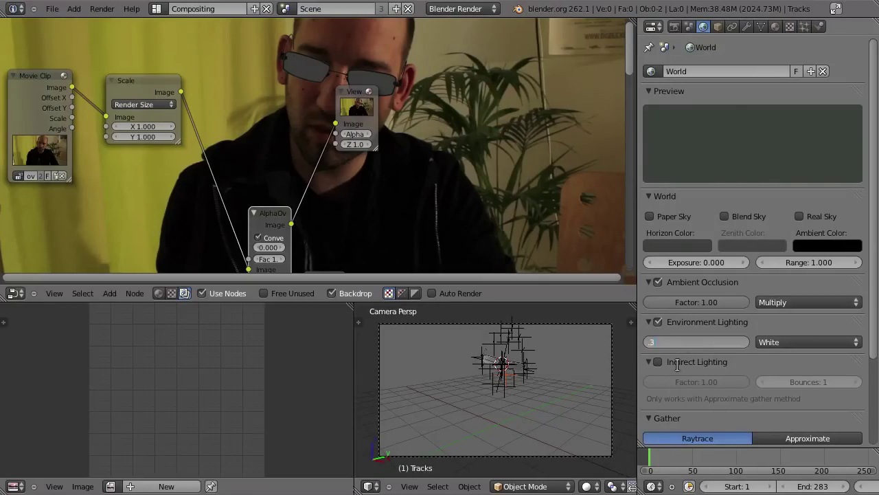
key(Return)
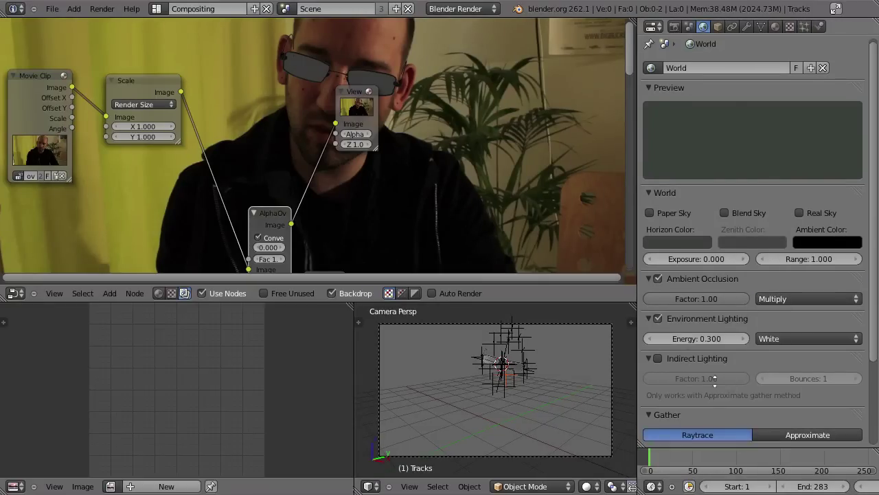
Configure the world's raytraced gathering with a distance of 2, Adaptive QMC sampling and 7 samples.
scroll(757, 296, down, 4)
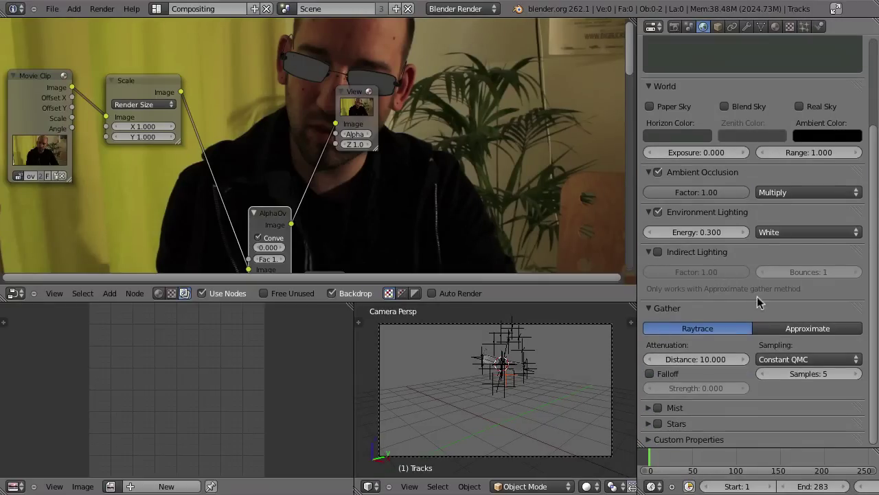
click(691, 364)
text(2)
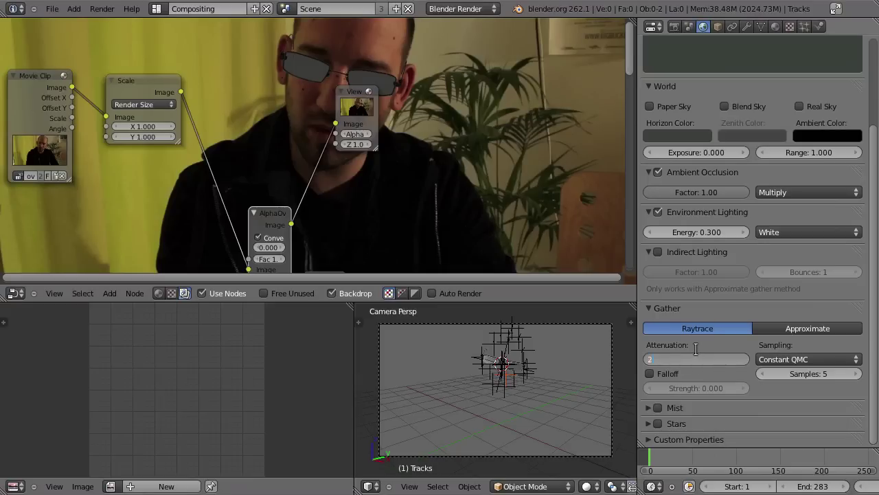
key(Return)
click(793, 357)
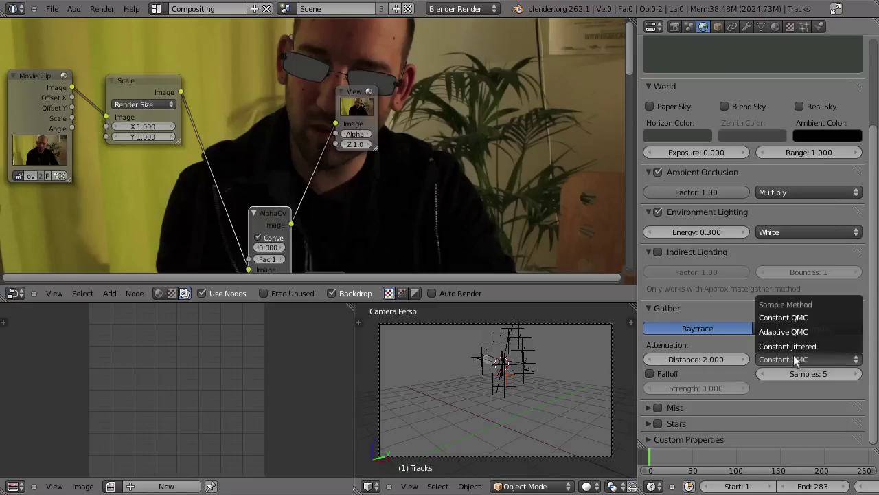
click(759, 331)
click(857, 374)
click(856, 374)
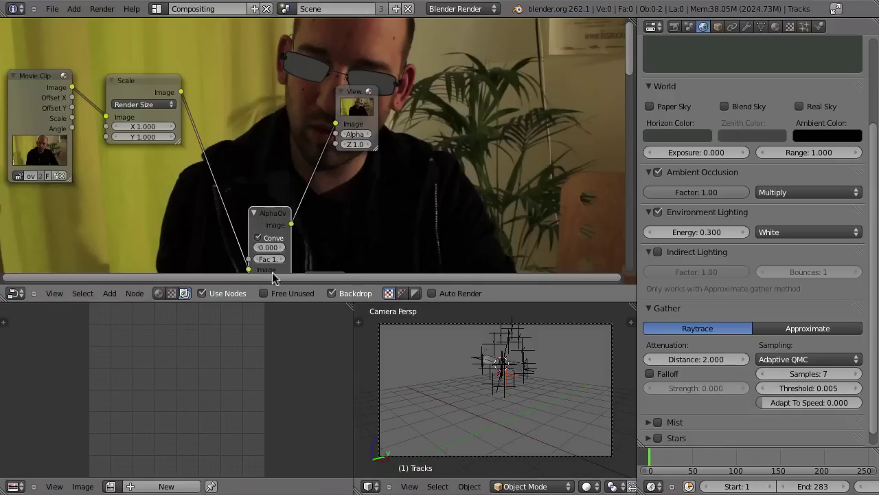
Show the head's scene layer as well and set up two render layers named fg and bg.
scroll(645, 99, up, 5)
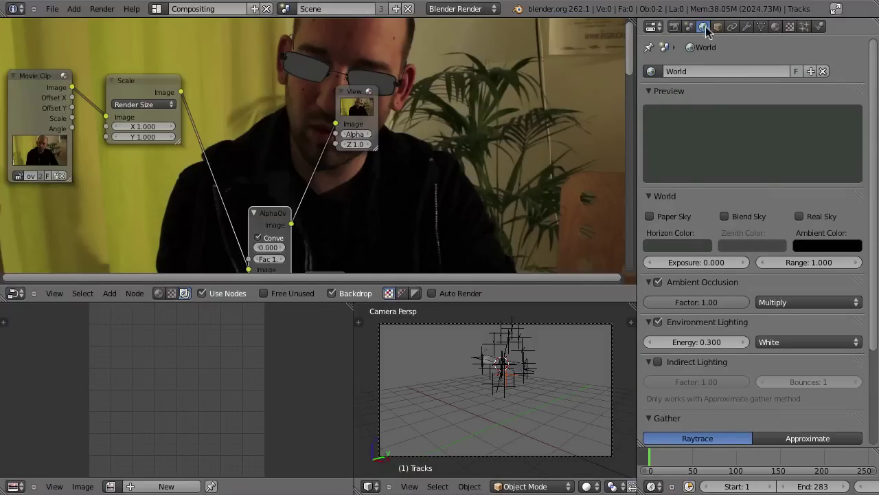
click(674, 26)
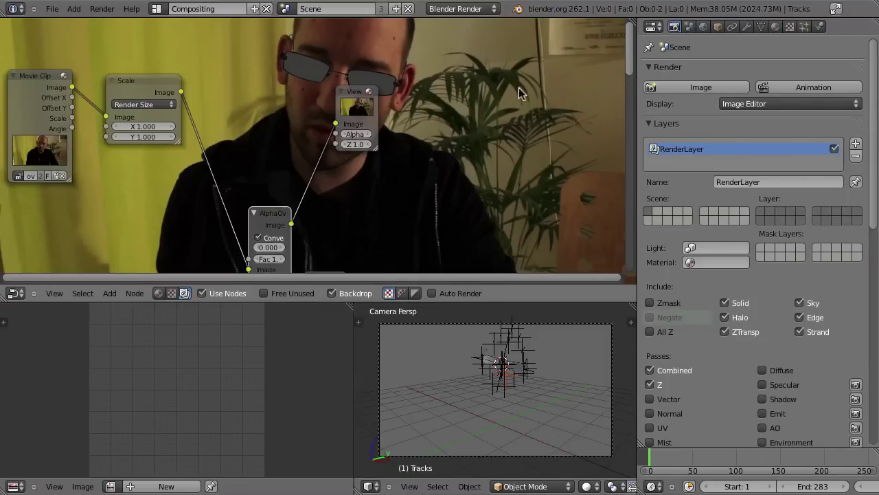
click(647, 219)
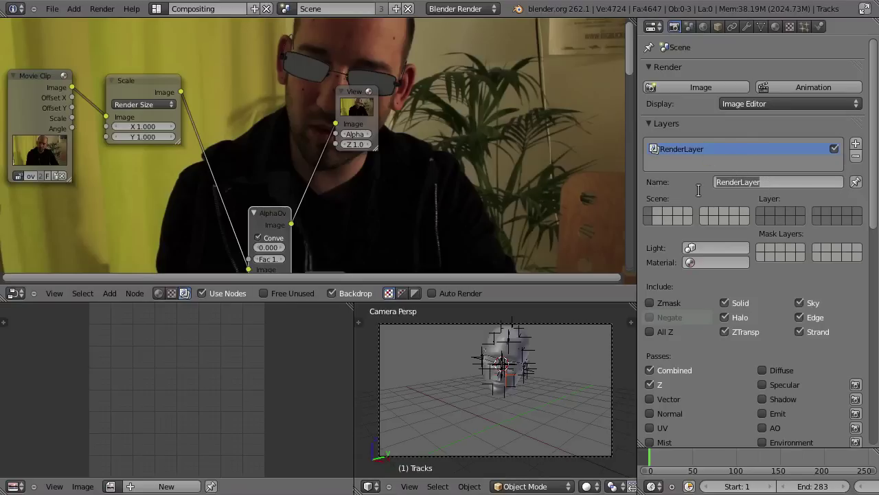
text(fg)
click(856, 149)
click(757, 181)
text(bg)
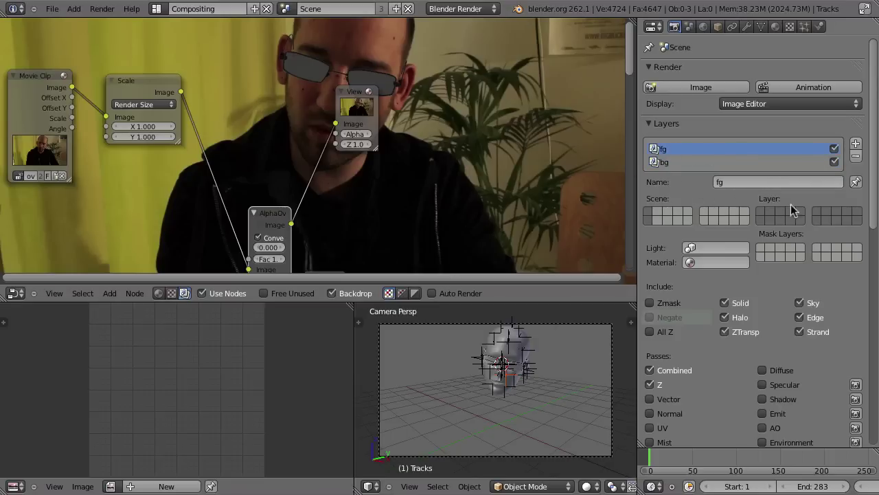
Restrict fg to the glasses' layer with a Vector pass, and bg to the head's layer with AO and Shadow passes.
click(760, 210)
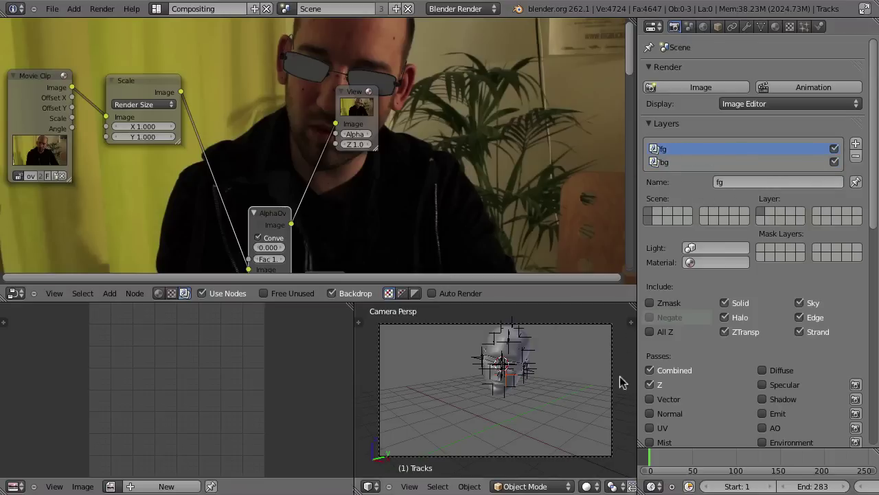
click(650, 400)
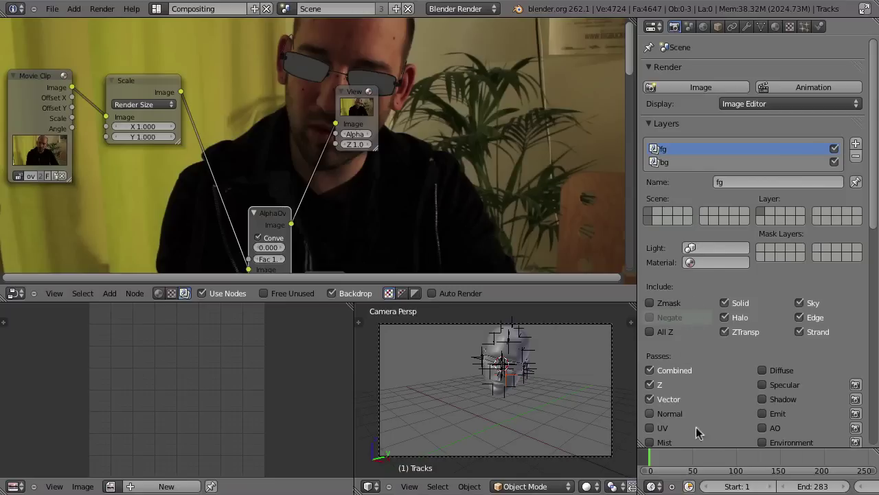
click(667, 163)
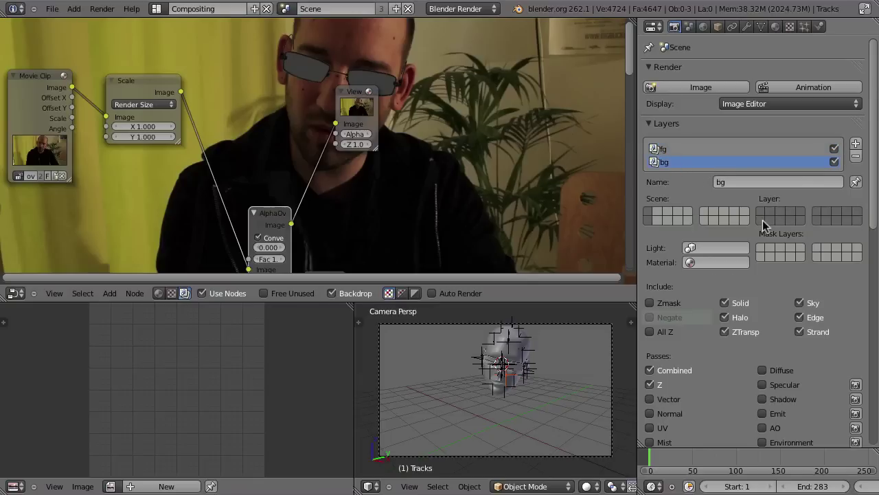
click(762, 428)
scroll(768, 305, down, 3)
scroll(768, 306, down, 1)
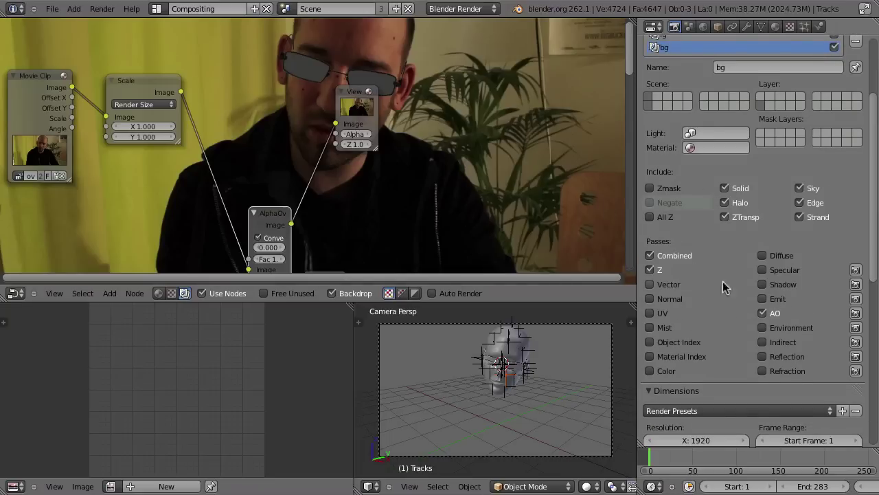
click(762, 284)
scroll(709, 383, down, 6)
Add an Area lamp to the scene in the enlarged 3D view.
middle_drag(522, 359, 602, 361)
key(ctrl+Up)
scroll(537, 340, down, 6)
middle_drag(538, 264, 408, 285)
key(shift+a)
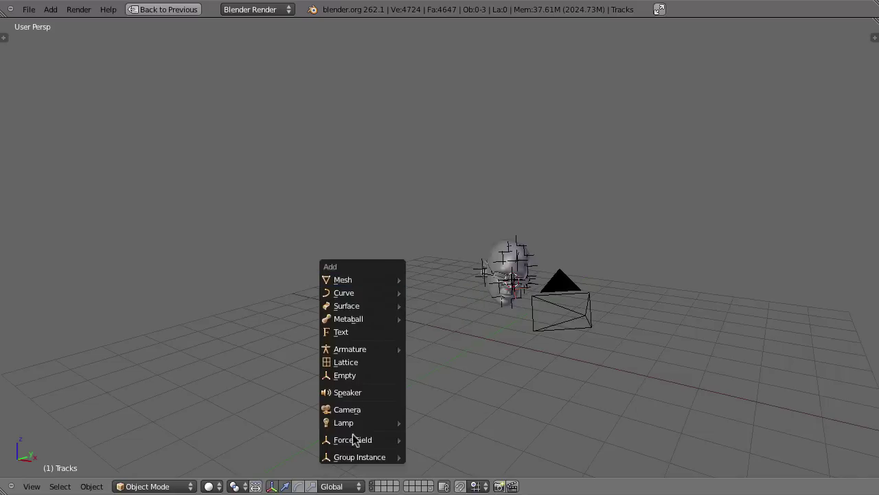
mouse_move(349, 424)
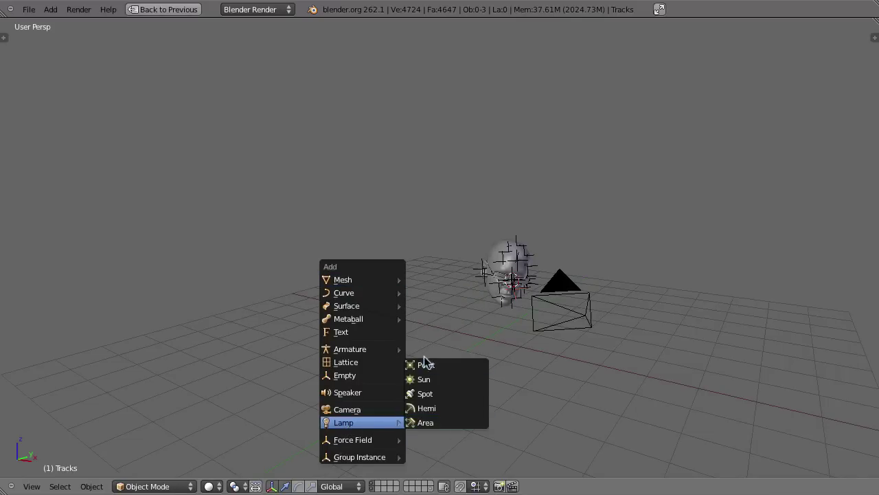
click(426, 422)
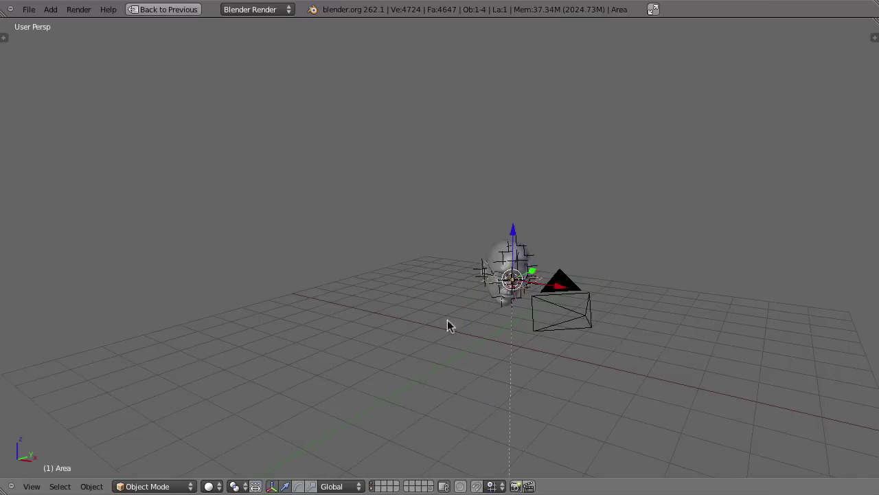
Rotate the area lamp and move it off to the side of the head.
middle_drag(447, 321, 492, 370)
key(r)
key(r)
click(717, 189)
key(g)
click(481, 183)
middle_drag(481, 183, 542, 252)
key(ctrl+Up)
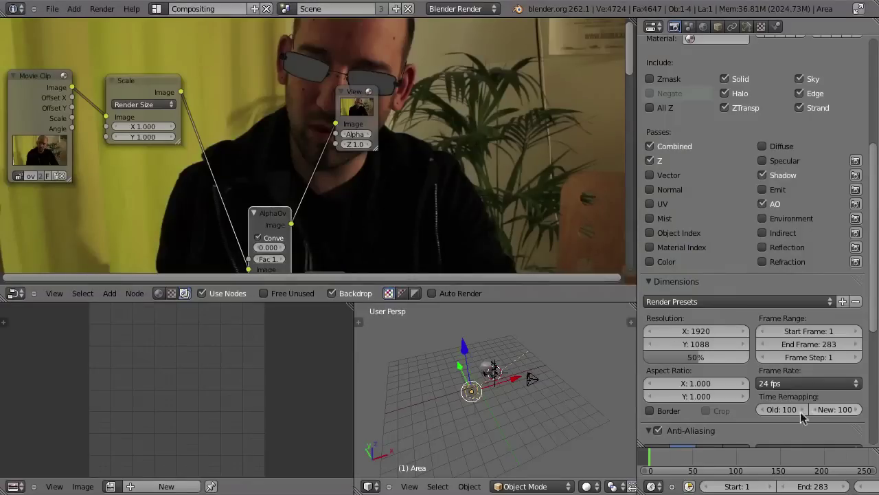
Set the area lamp's size to 3 and its distance to 2.
click(747, 27)
click(749, 401)
text(3)
key(Return)
middle_drag(507, 376, 500, 394)
click(700, 263)
text(2)
key(Return)
Tint the area lamp's light color pale yellow.
click(696, 233)
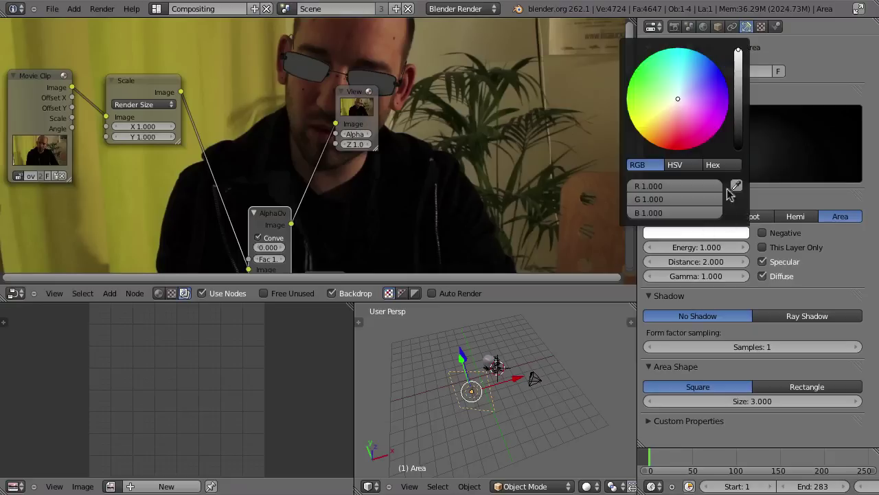
drag(678, 101, 662, 106)
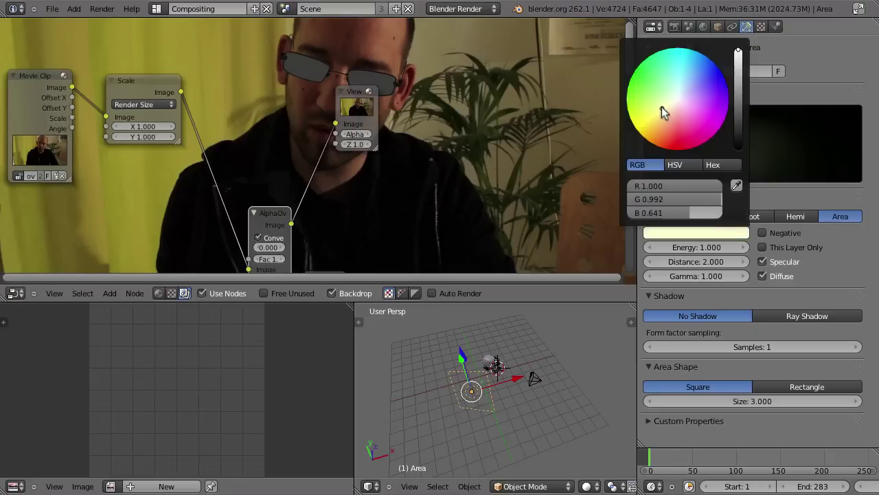
middle_drag(534, 364, 512, 381)
key(m)
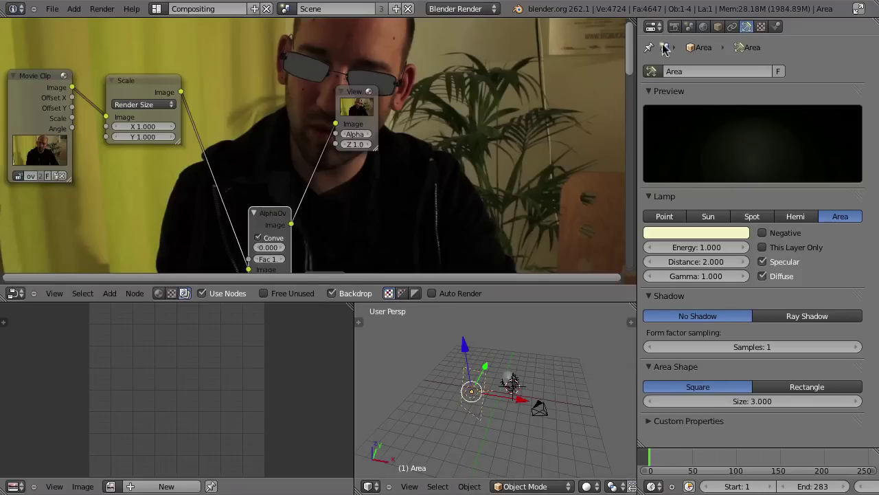
Render the image and inspect the lit glasses in the enlarged composite.
click(674, 26)
scroll(667, 144, up, 7)
click(700, 90)
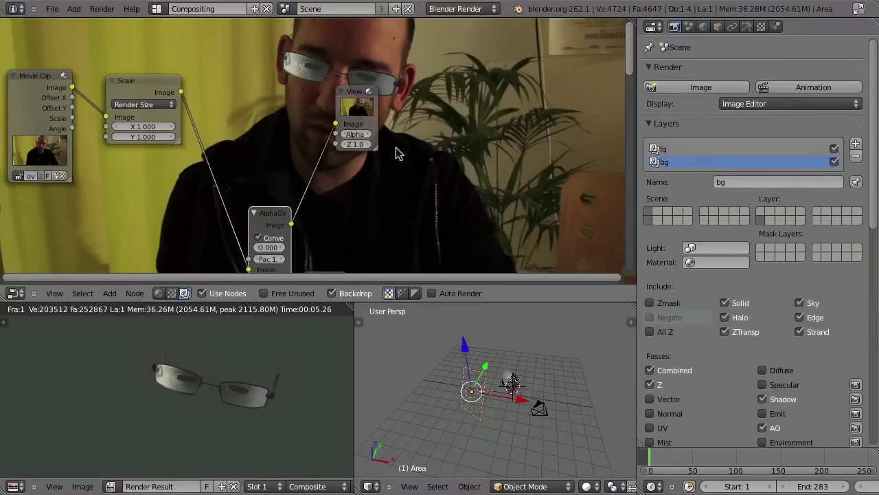
key(ctrl+Up)
middle_drag(514, 245, 452, 337)
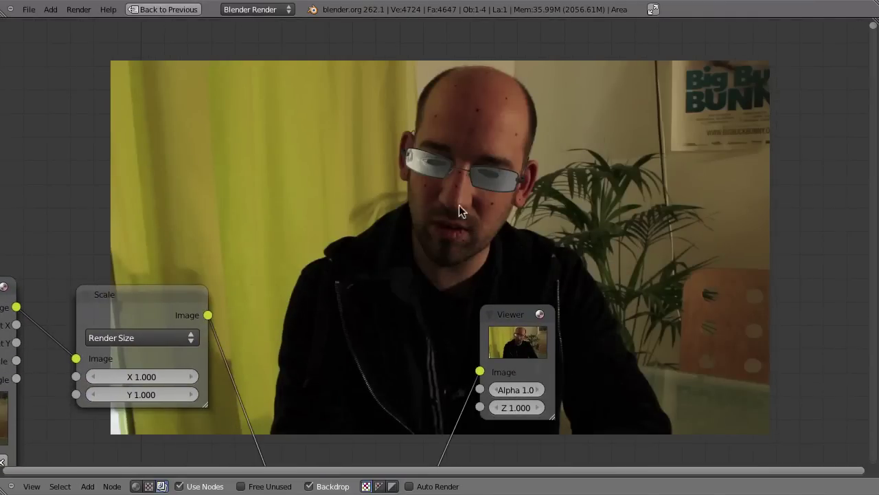
key(ctrl+Up)
Use the head's layer as a mask layer for the fg render layer and render the image again.
click(662, 150)
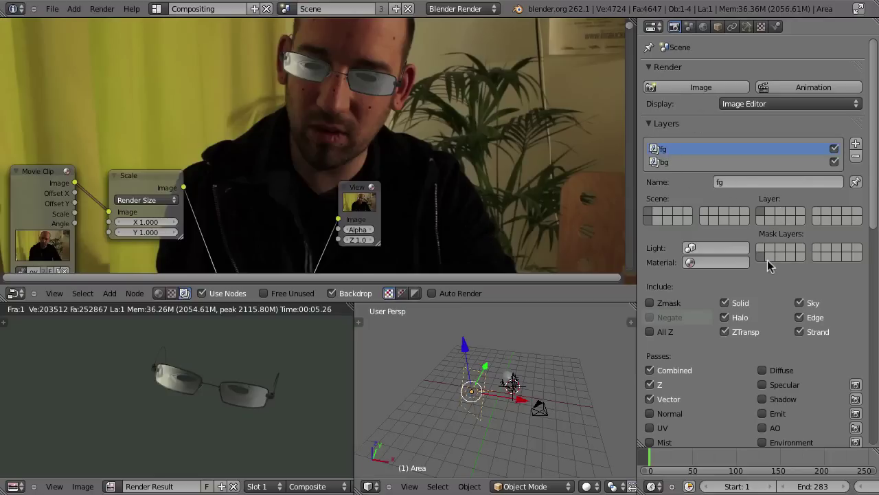
click(694, 83)
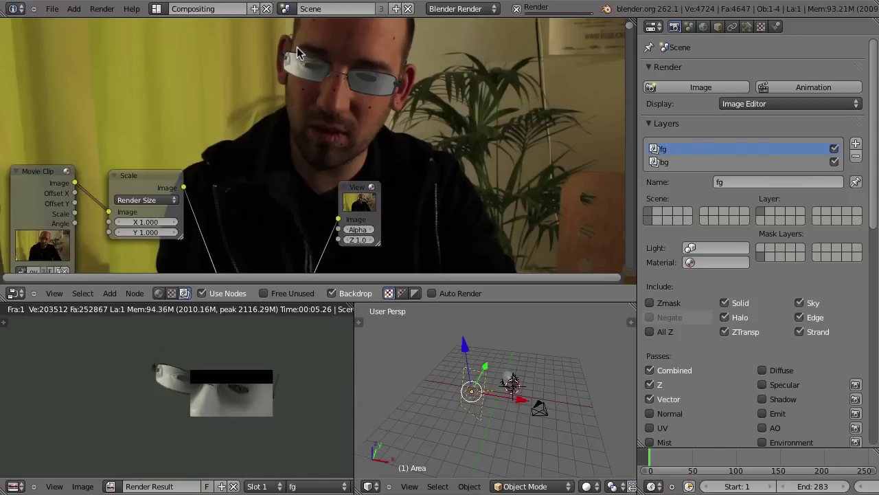
middle_drag(328, 71, 305, 48)
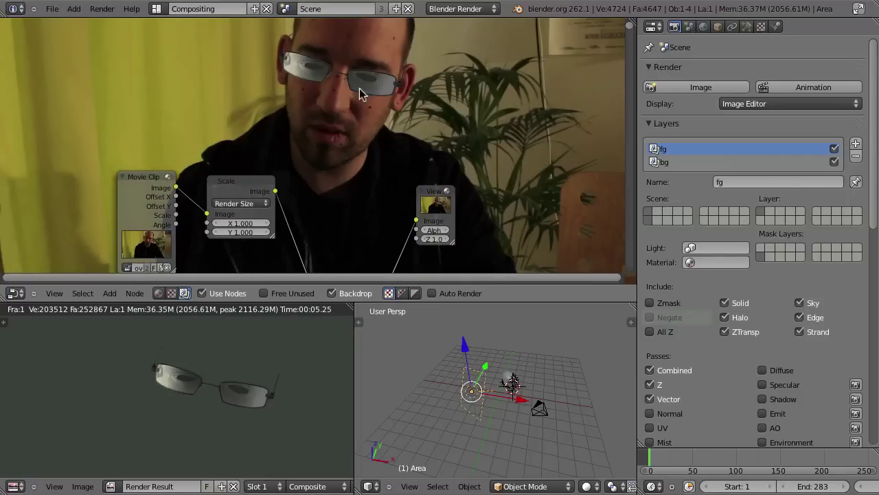
Enlarge the node editor and move the AlphaOver node down next to the Composite node.
middle_drag(356, 125, 356, 24)
middle_drag(348, 132, 433, 87)
key(ctrl+Up)
scroll(412, 101, down, 2)
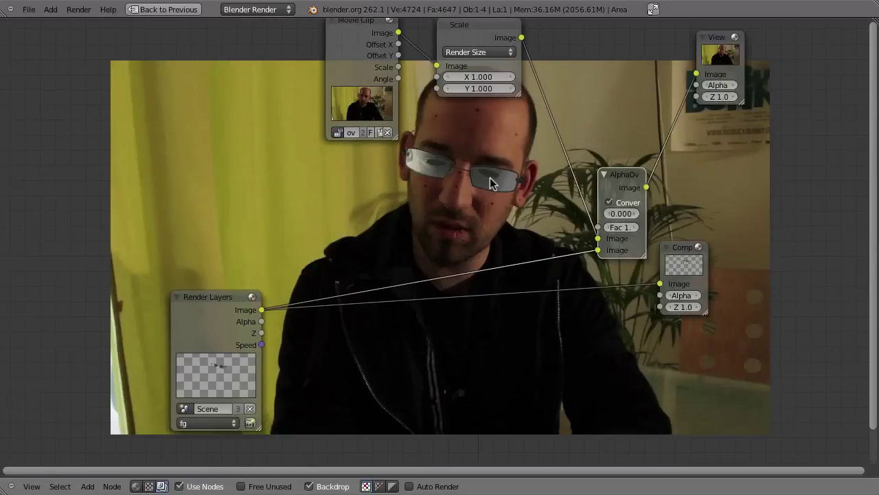
drag(615, 184, 624, 233)
middle_drag(468, 213, 484, 303)
drag(366, 122, 256, 64)
drag(492, 109, 366, 44)
middle_drag(393, 208, 384, 121)
Add a second Render Layers node set to the bg layer and preview its image in the Viewer.
key(shift+a)
click(275, 152)
click(191, 253)
click(196, 229)
drag(204, 165, 116, 181)
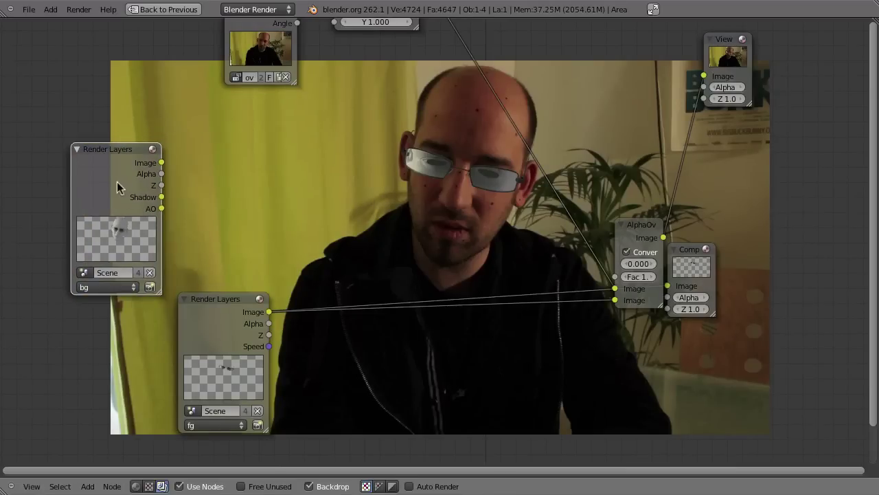
ctrl+shift+click(117, 182)
middle_drag(473, 162, 500, 150)
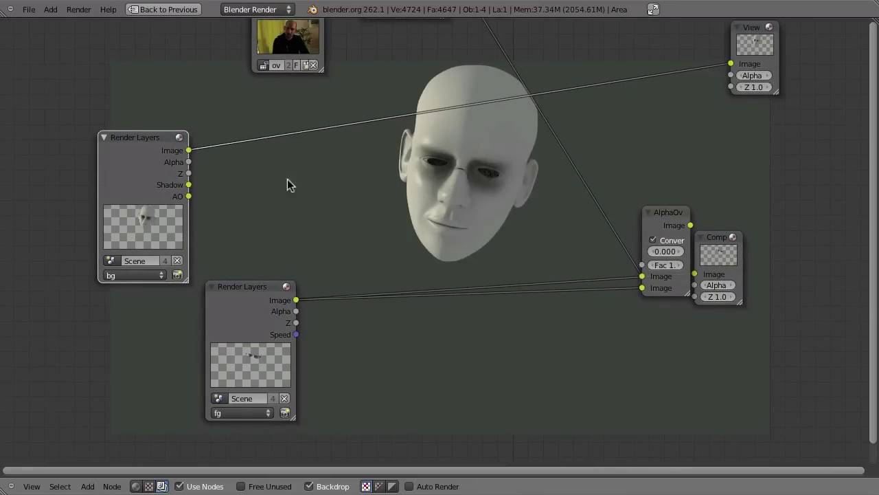
Add an Invert node and feed it the bg layer's Alpha output.
key(shift+a)
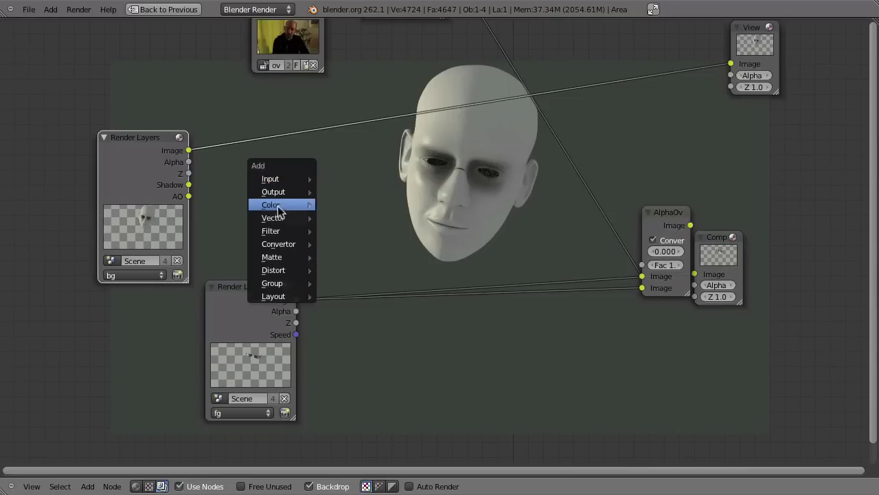
mouse_move(275, 205)
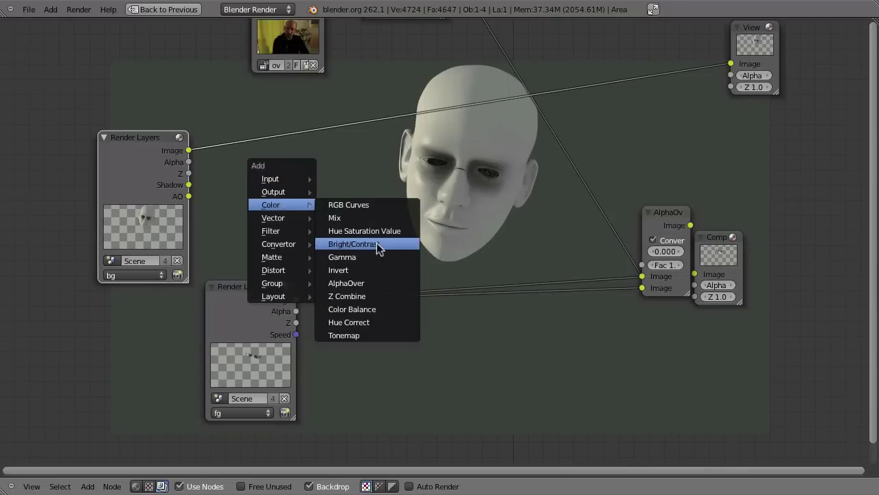
click(343, 269)
click(271, 194)
drag(189, 162, 269, 230)
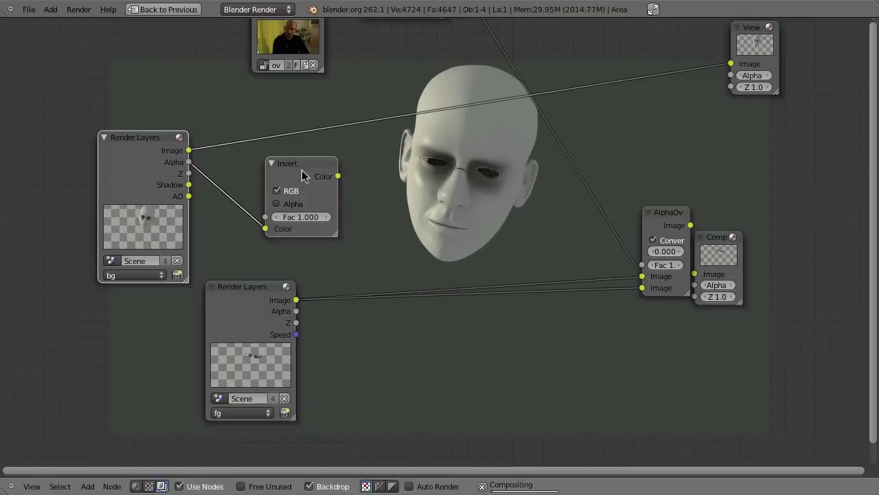
drag(303, 169, 287, 145)
Add a Mix node set to Add and connect the inverted alpha to its first image input.
key(shift+a)
mouse_move(394, 168)
click(461, 181)
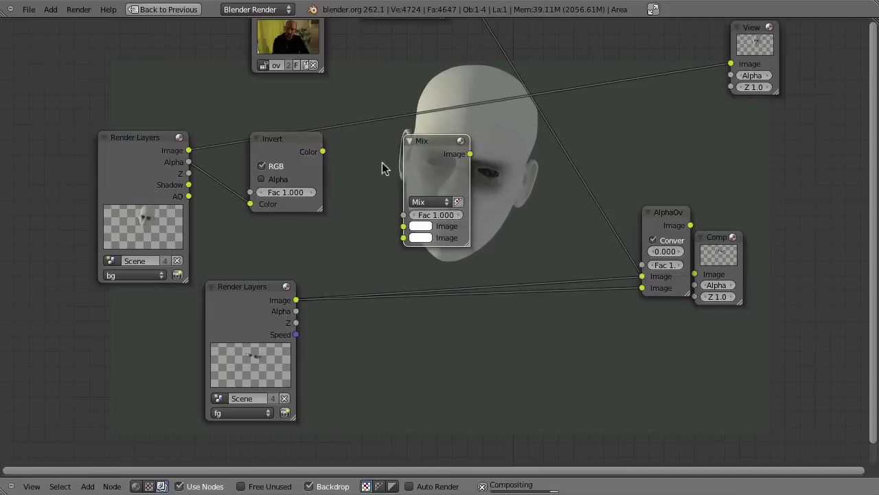
click(320, 147)
drag(322, 151, 397, 220)
click(413, 196)
click(415, 215)
Connect the bg layer's AO pass to the Add node's second input and preview the result in the Viewer.
drag(447, 172, 428, 165)
drag(188, 196, 378, 225)
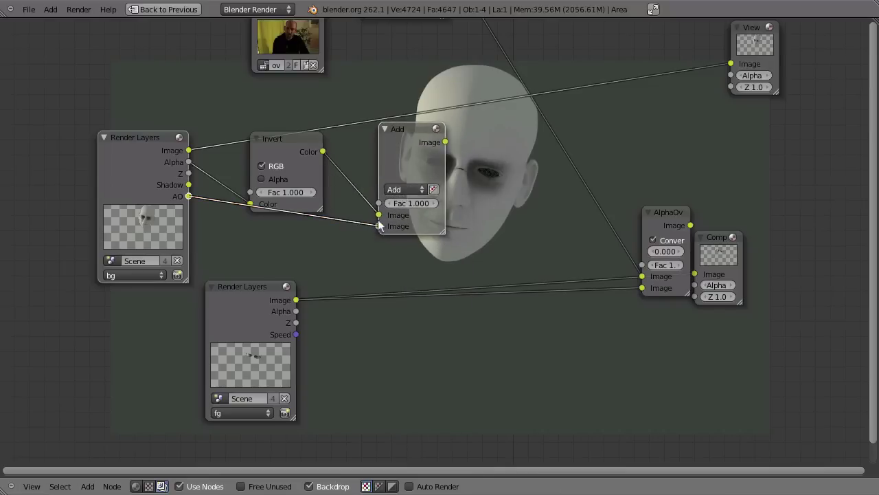
ctrl+shift+click(398, 151)
middle_drag(555, 193, 368, 310)
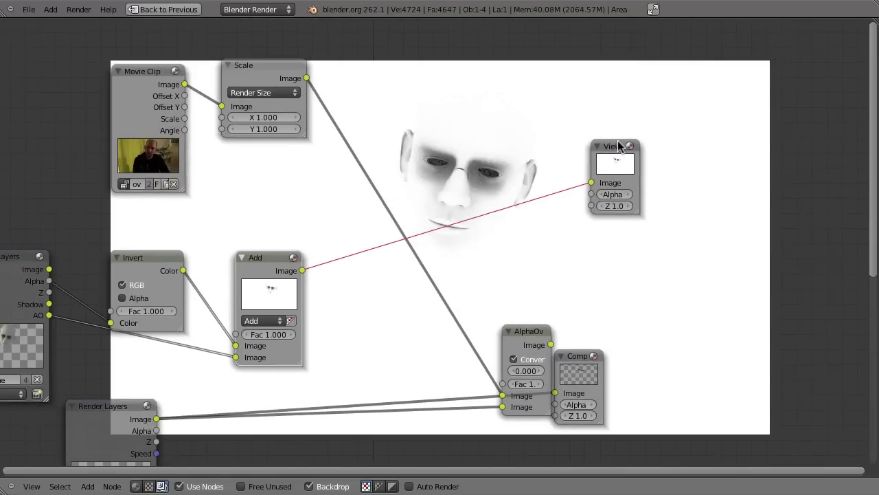
drag(621, 145, 732, 126)
middle_drag(455, 223, 477, 236)
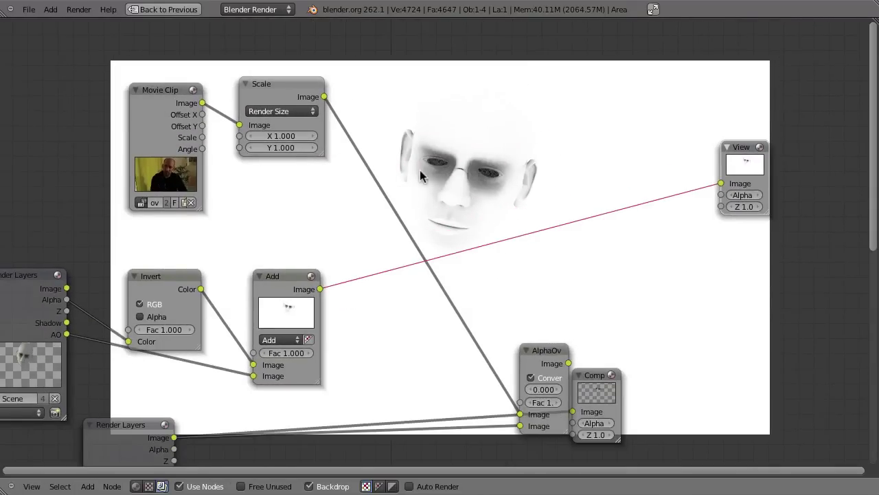
Insert a Mix node on the link between the Scale and Alpha Over nodes and set its blend type to Multiply.
key(shift+a)
click(510, 178)
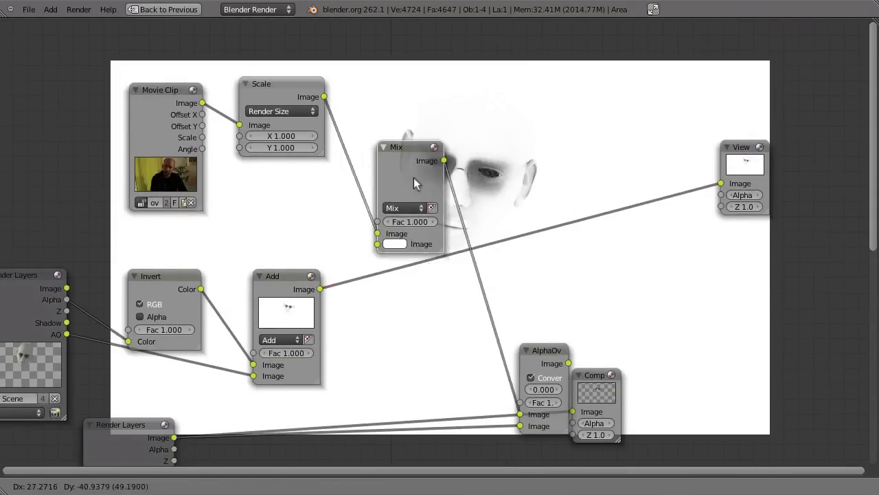
click(447, 193)
click(464, 179)
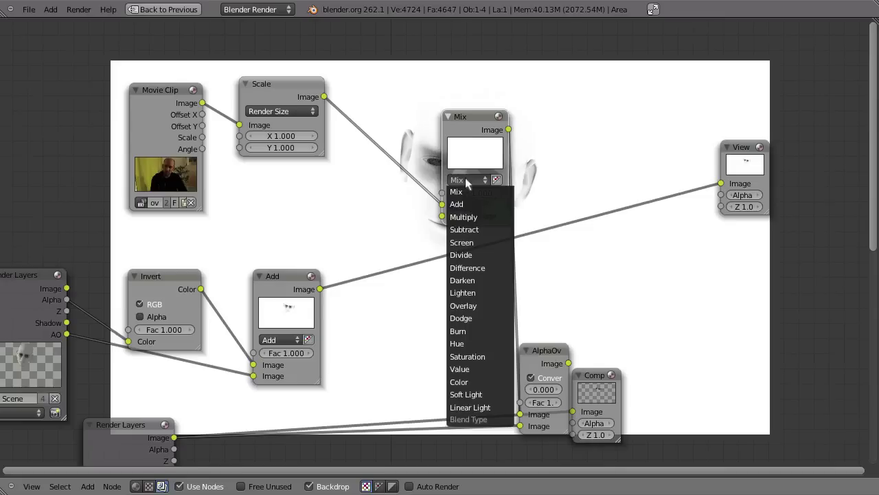
click(456, 218)
Connect the Add node's output to the Multiply node's second image input and preview the Multiply and Add results in the Viewer.
key(g)
click(337, 281)
drag(316, 279, 464, 217)
drag(490, 149, 393, 238)
ctrl+shift+click(393, 238)
middle_drag(463, 222, 260, 384)
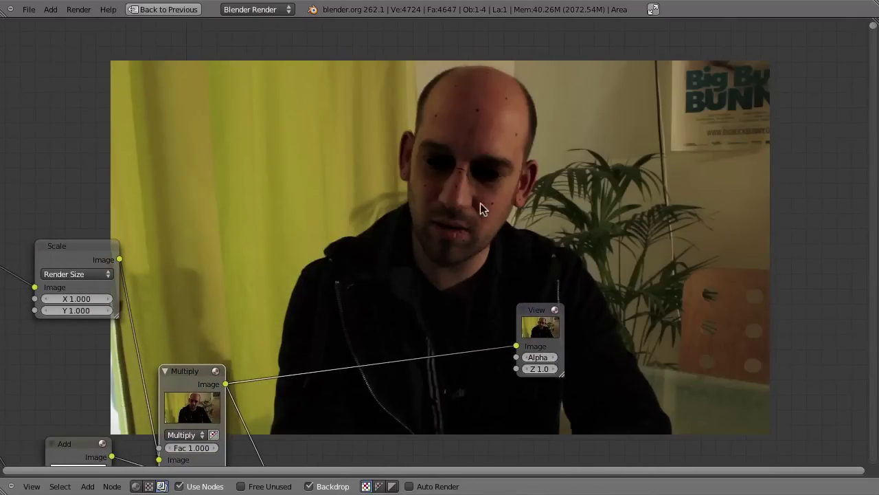
middle_drag(494, 233, 500, 152)
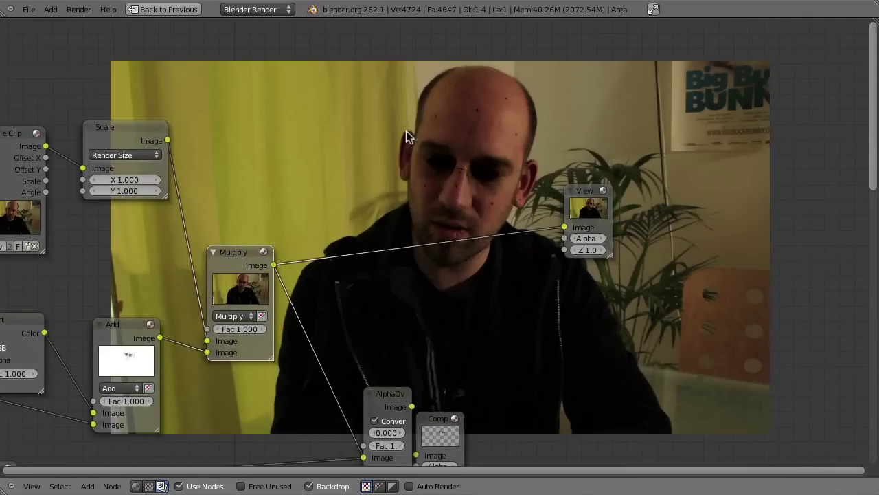
ctrl+shift+click(125, 335)
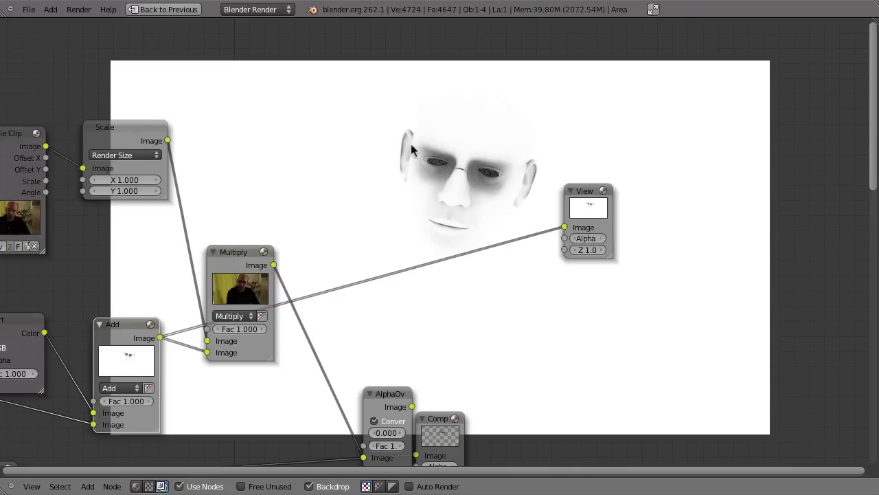
Move the Composite and Alpha Over nodes apart and preview the Alpha Over result in the Viewer.
middle_drag(393, 326, 399, 172)
drag(456, 291, 805, 380)
drag(417, 253, 507, 263)
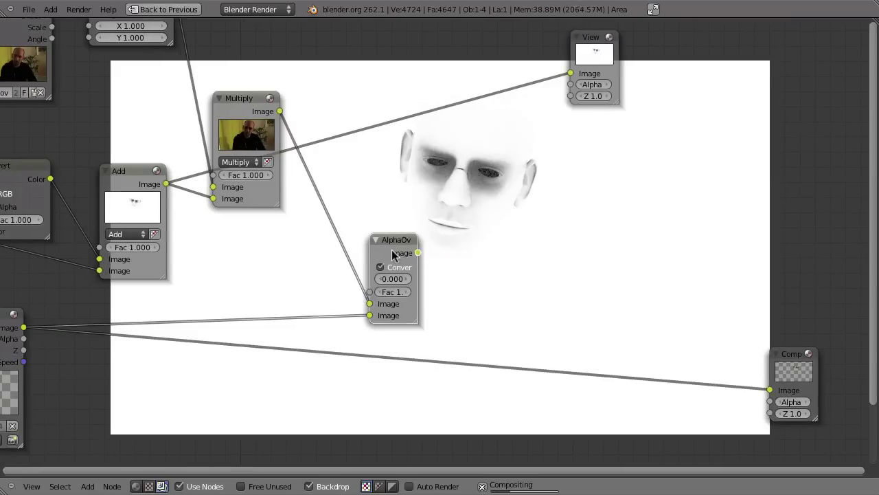
drag(391, 250, 500, 258)
ctrl+shift+click(497, 254)
middle_drag(564, 268, 617, 346)
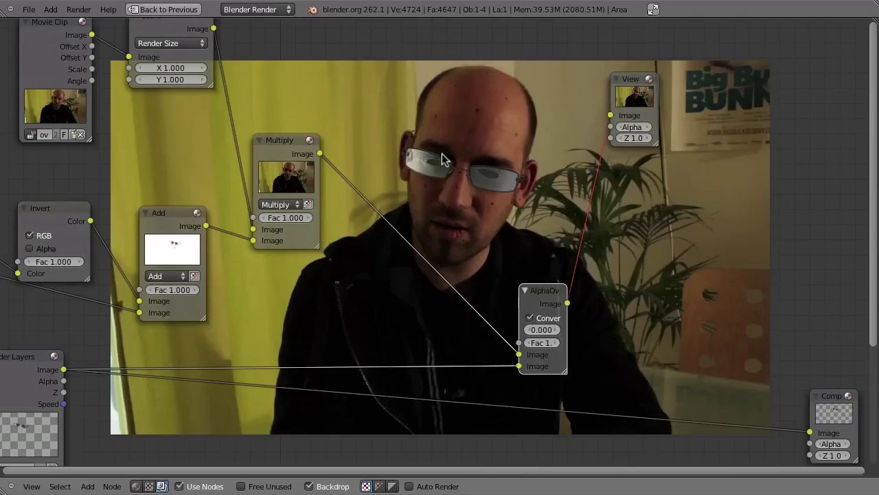
middle_drag(521, 221, 496, 225)
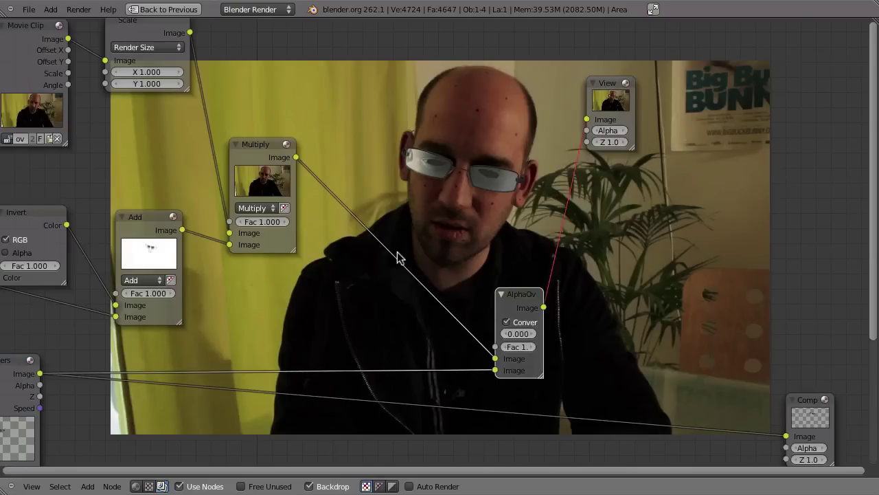
Select the head object in the 3D view and unwrap its entire mesh with the standard Unwrap method.
key(shift+space)
key(space)
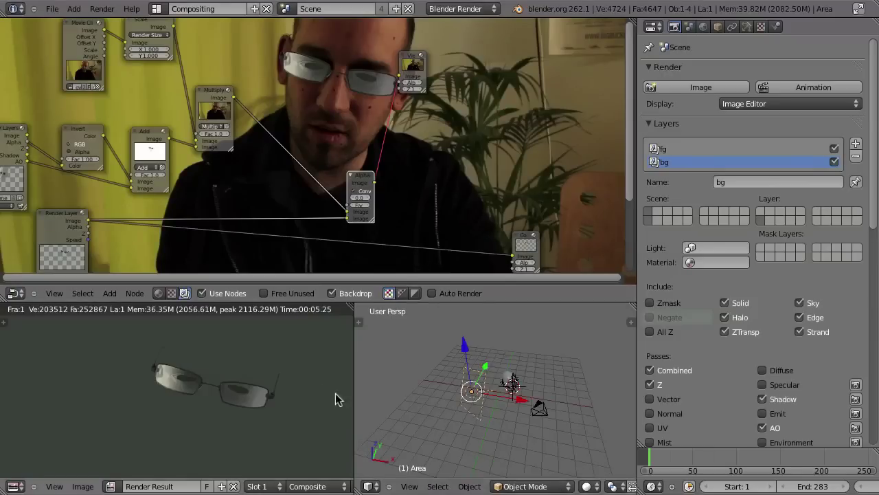
key(ctrl+Up)
scroll(485, 223, up, 5)
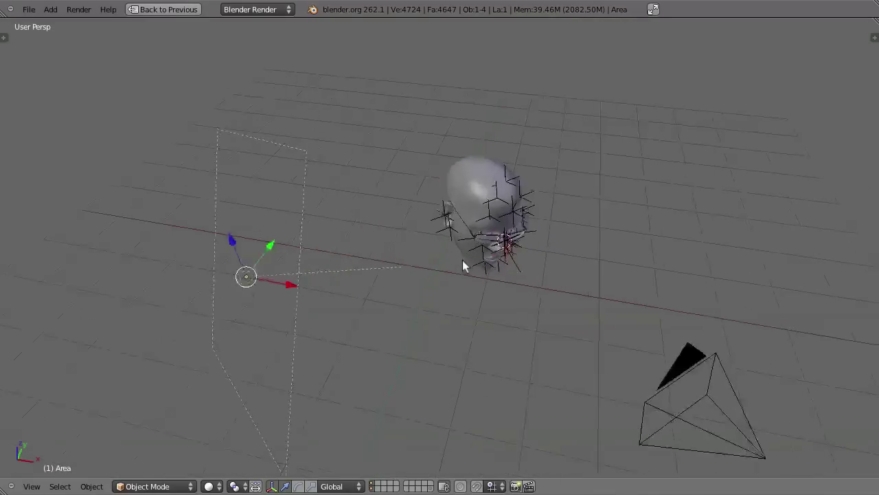
right_click(488, 163)
right_click(474, 165)
middle_drag(571, 149, 503, 220)
key(Tab)
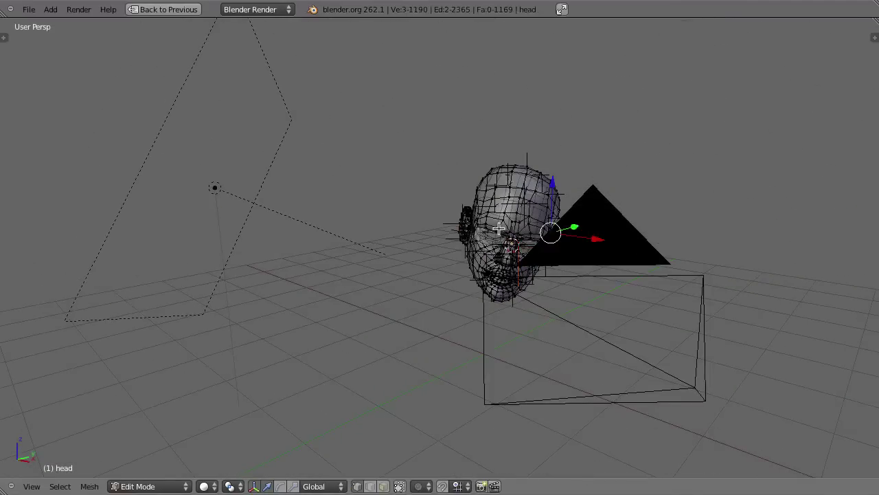
key(a)
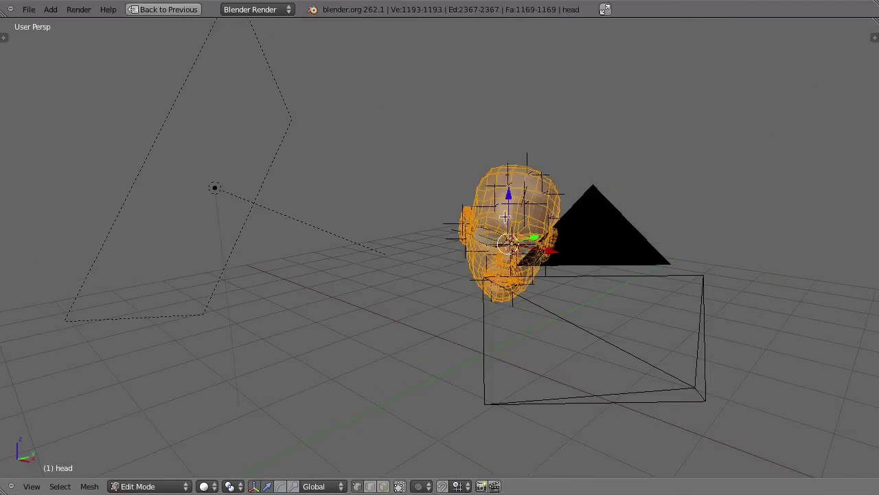
key(u)
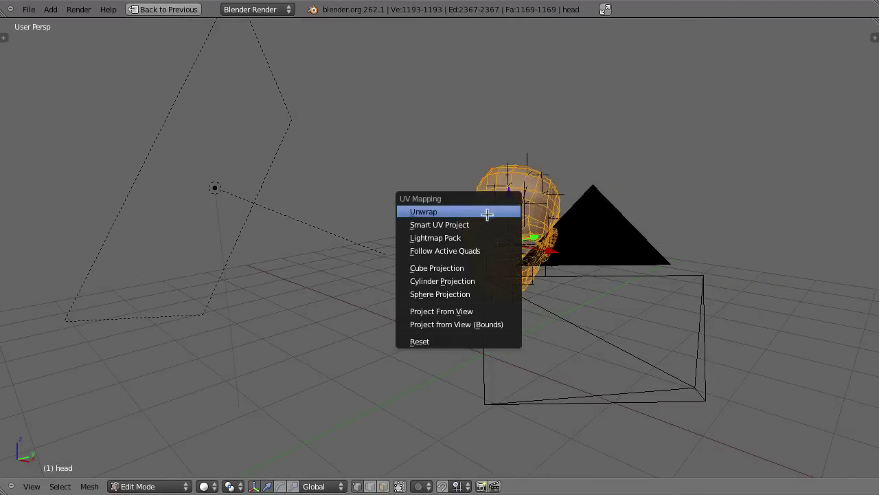
click(487, 212)
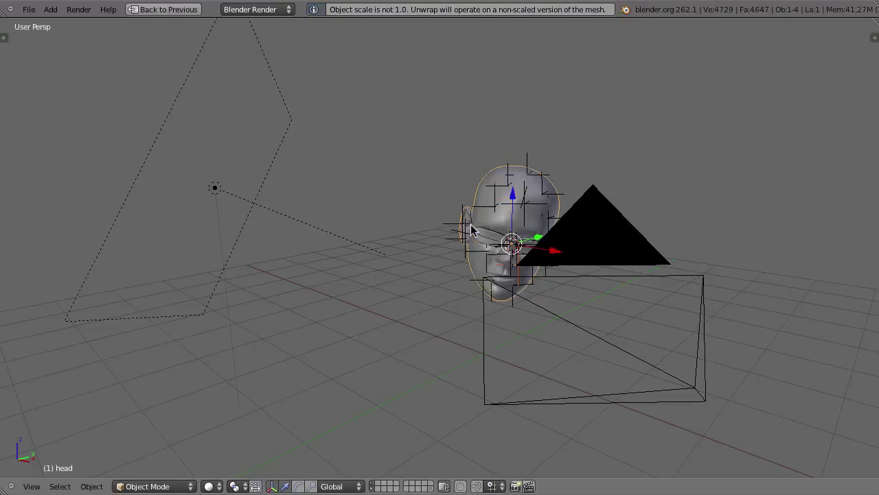
key(ctrl+Up)
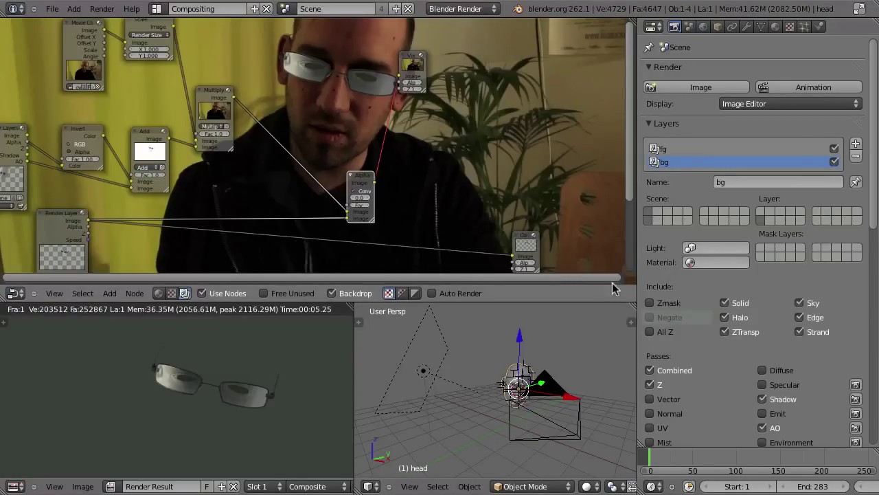
Add a UV Project modifier to the head and set Camera as its projector object.
click(747, 26)
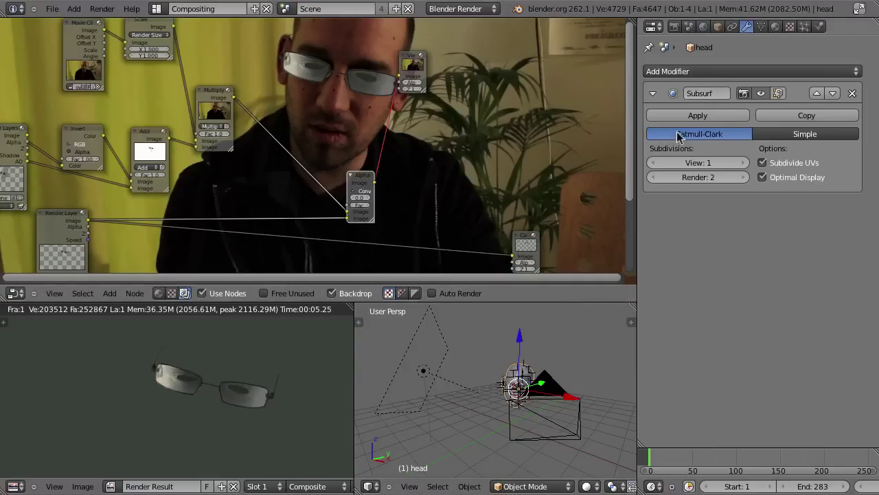
click(676, 72)
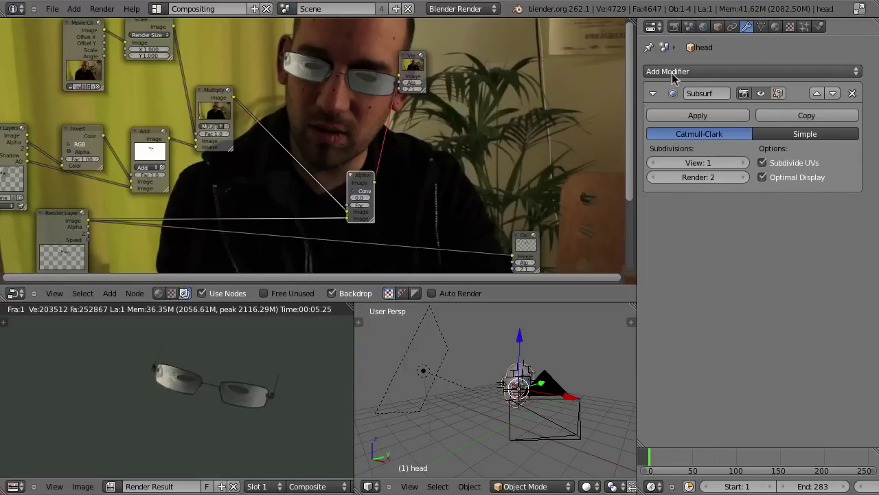
click(674, 71)
click(441, 101)
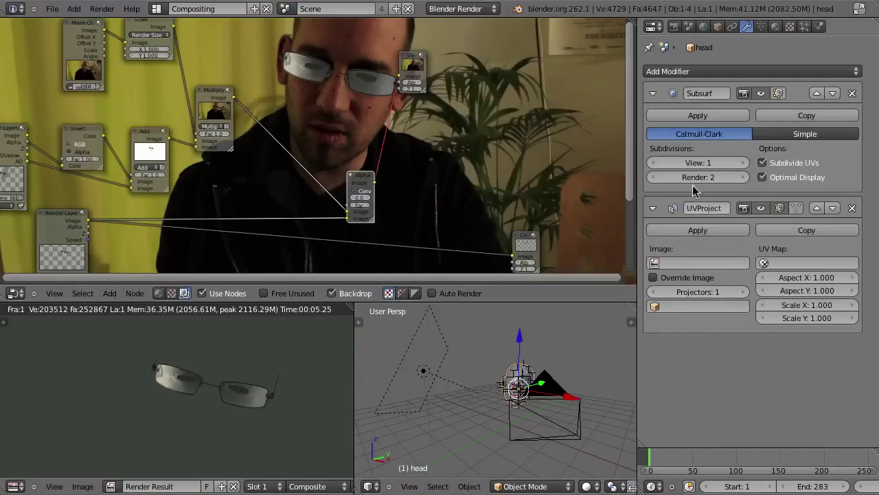
click(678, 317)
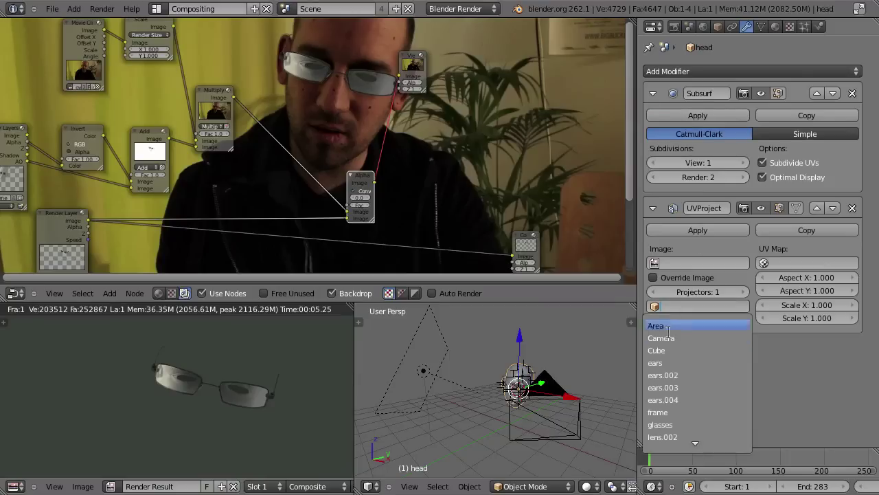
click(665, 340)
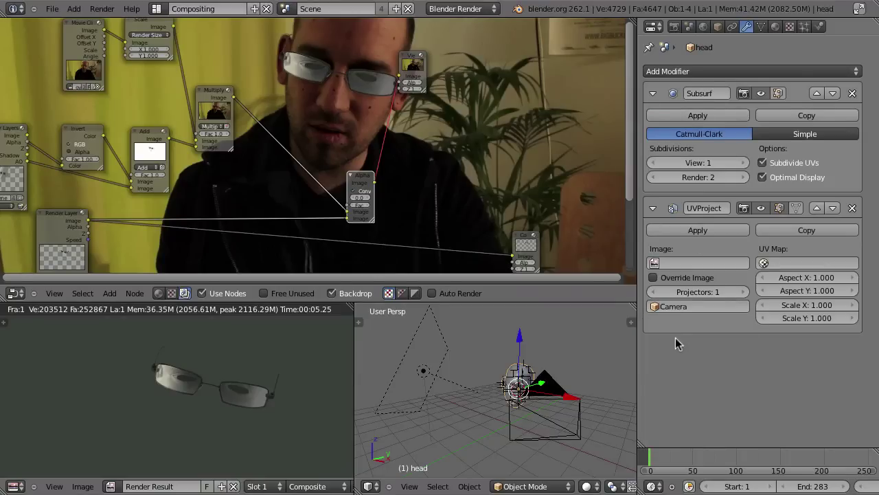
Set the UV Project modifier's UV map to UVMap and its Aspect X to 1920/1088.
click(789, 264)
click(807, 281)
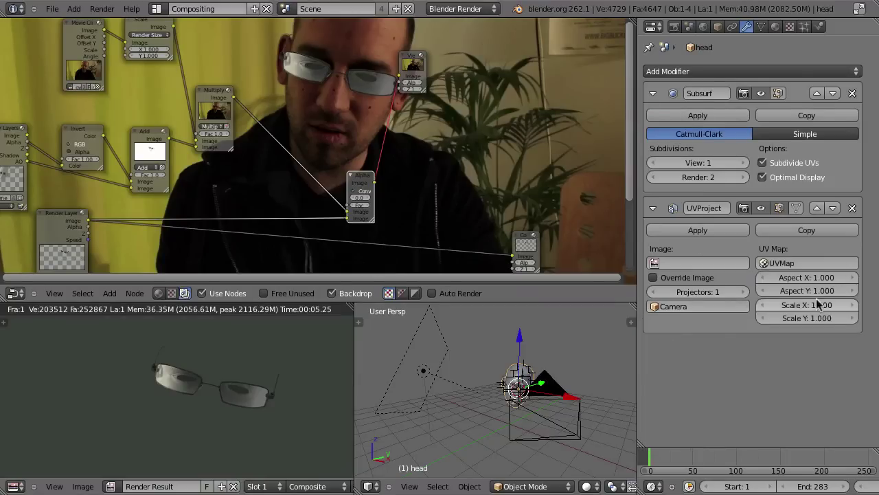
click(793, 277)
text(1920/1088)
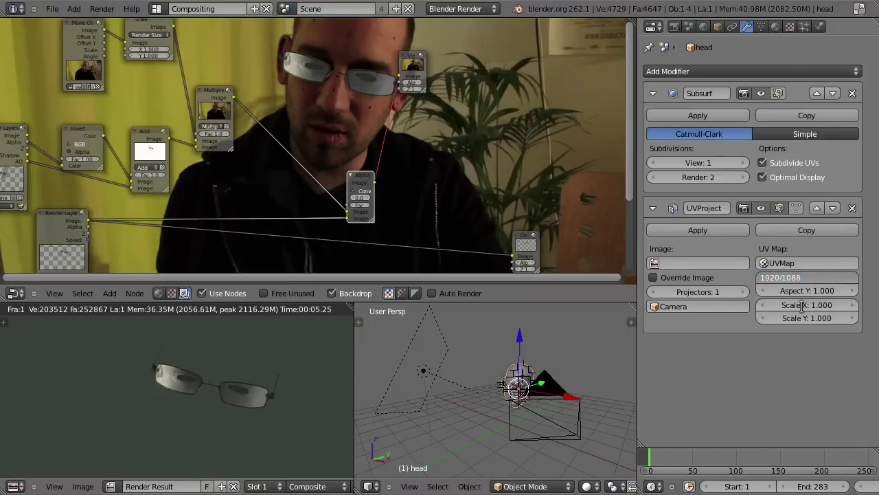
key(Return)
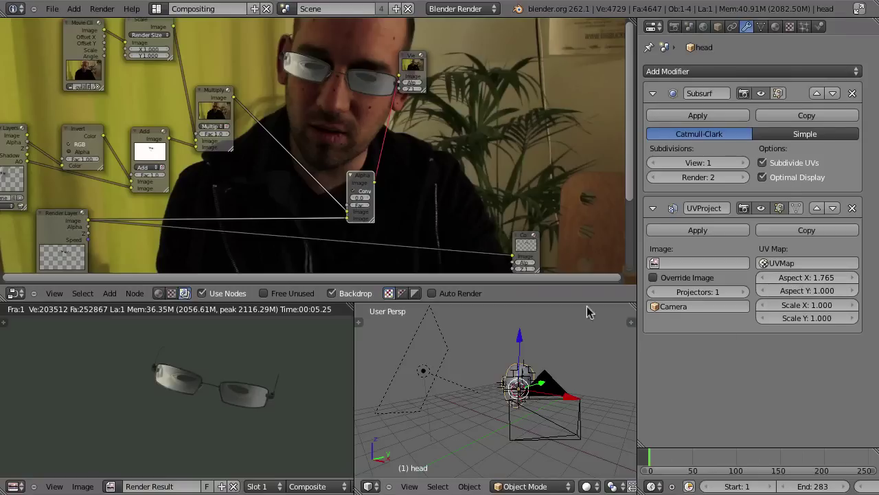
Create a new material for the head, make it shadeless, and rename it projection.
click(776, 27)
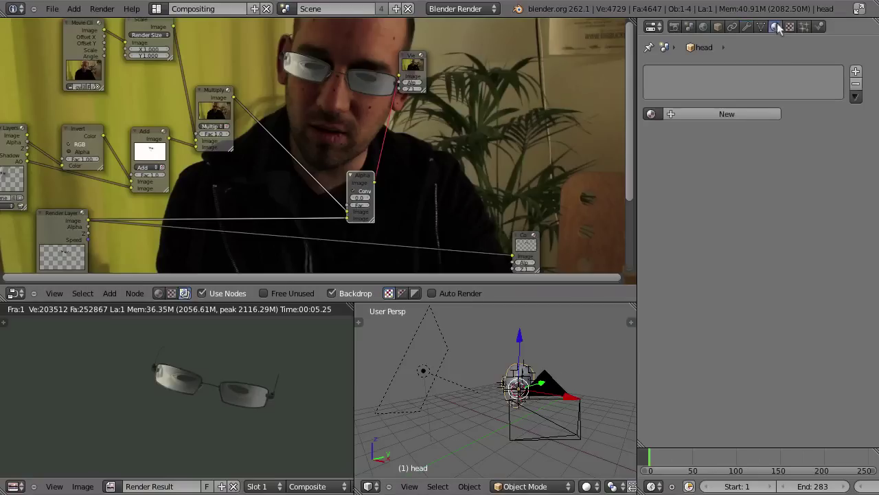
click(730, 113)
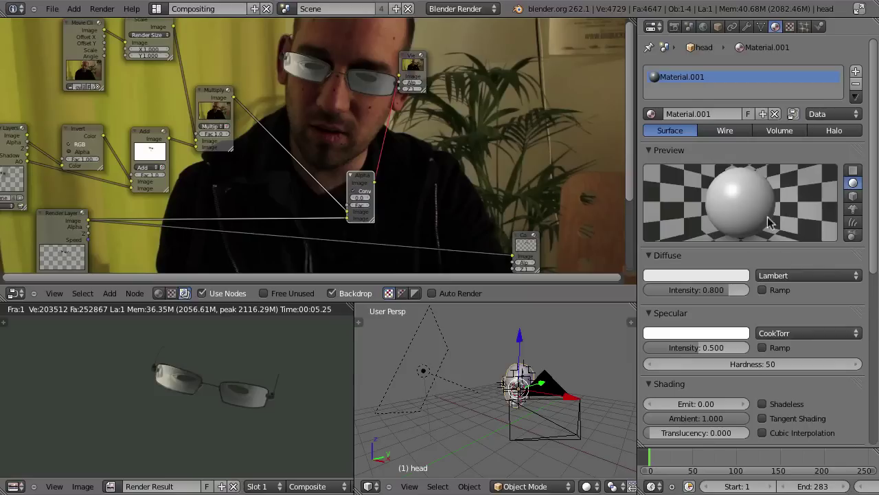
click(762, 404)
click(711, 115)
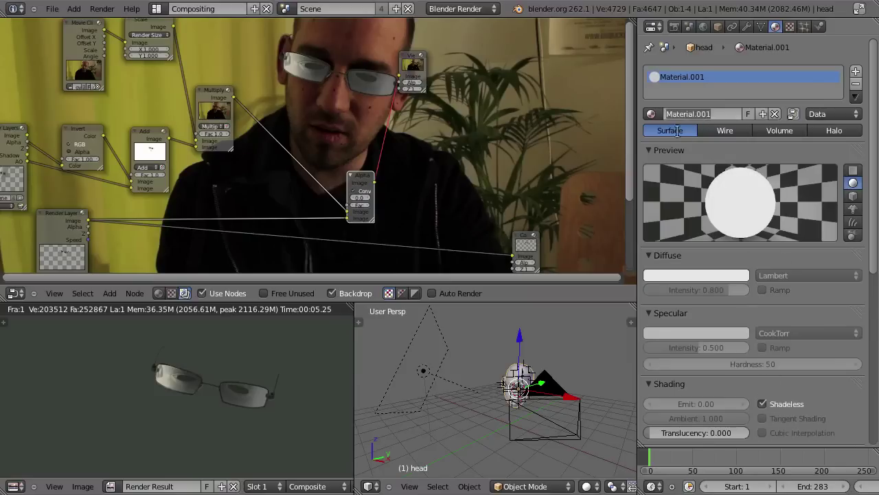
text(pr)
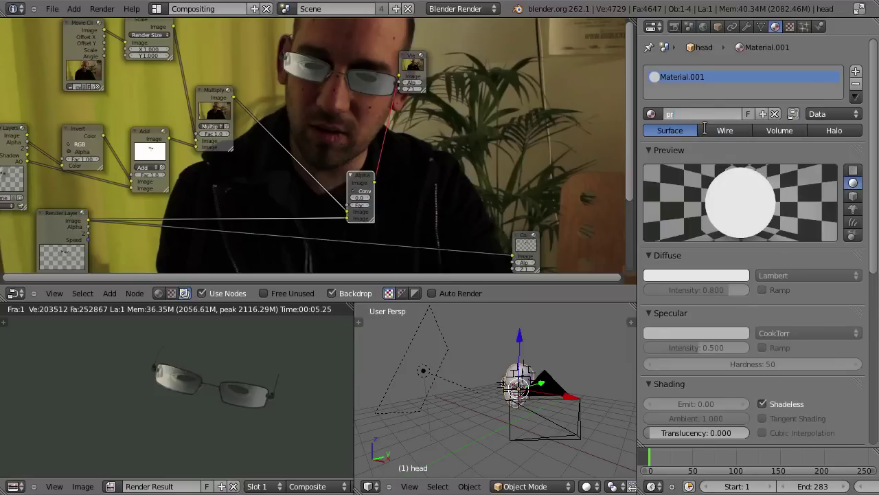
text(ojection)
key(Return)
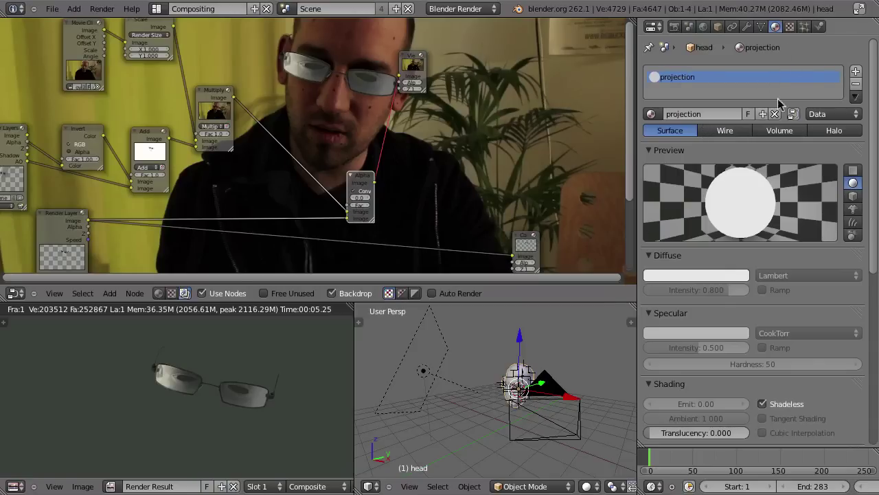
Add a new texture to the projection material and set its type to Image or Movie.
click(790, 26)
click(739, 165)
click(717, 182)
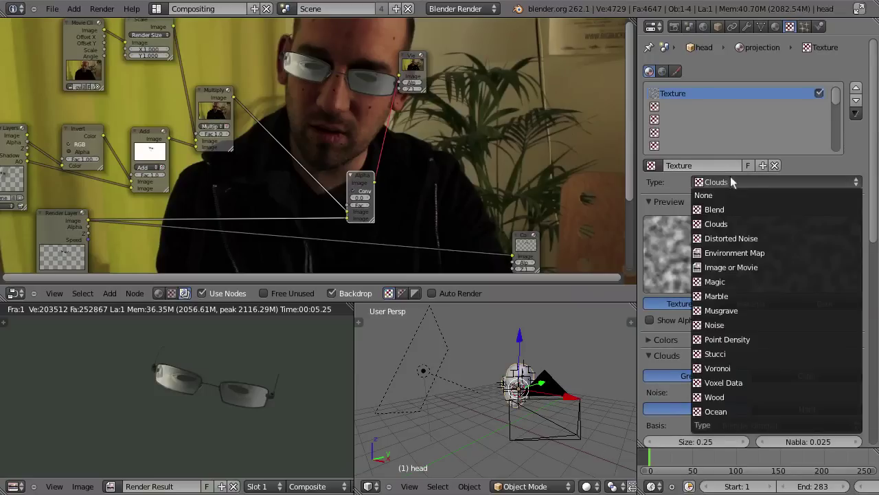
click(720, 267)
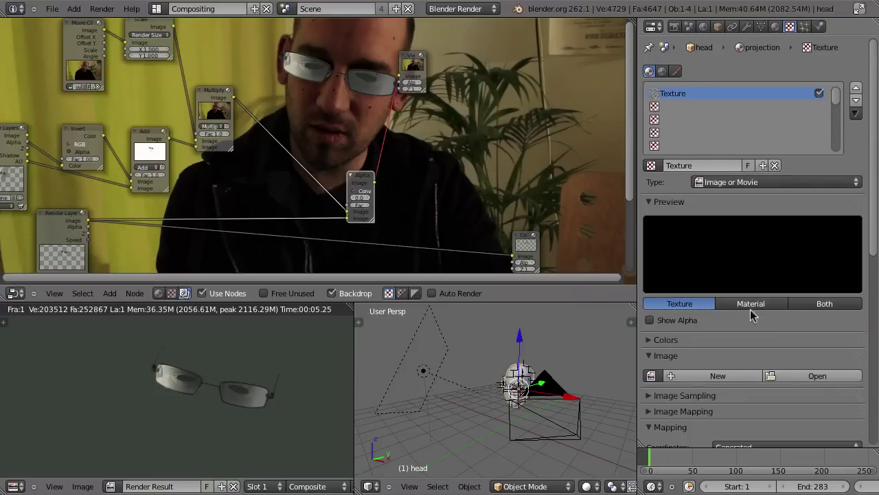
Load MVI_2920.mov from the Object_Tracking/Head_Track footage folder as the texture's image.
click(811, 378)
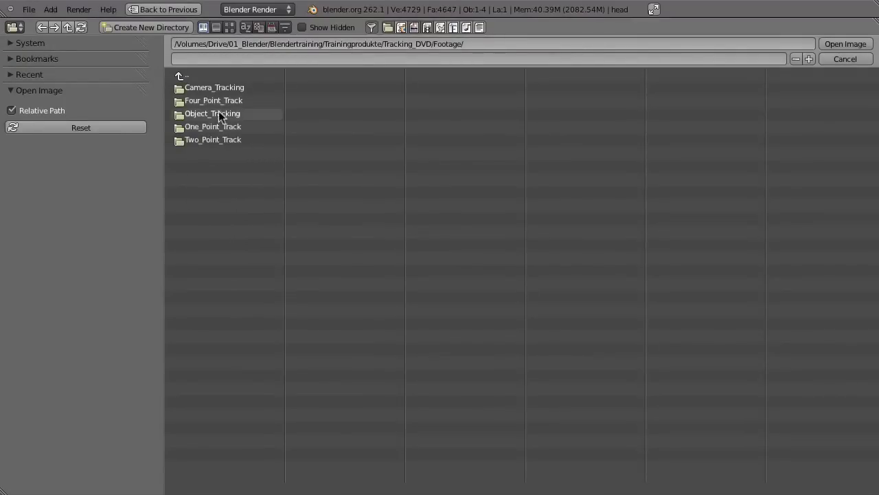
click(196, 114)
click(209, 89)
click(214, 88)
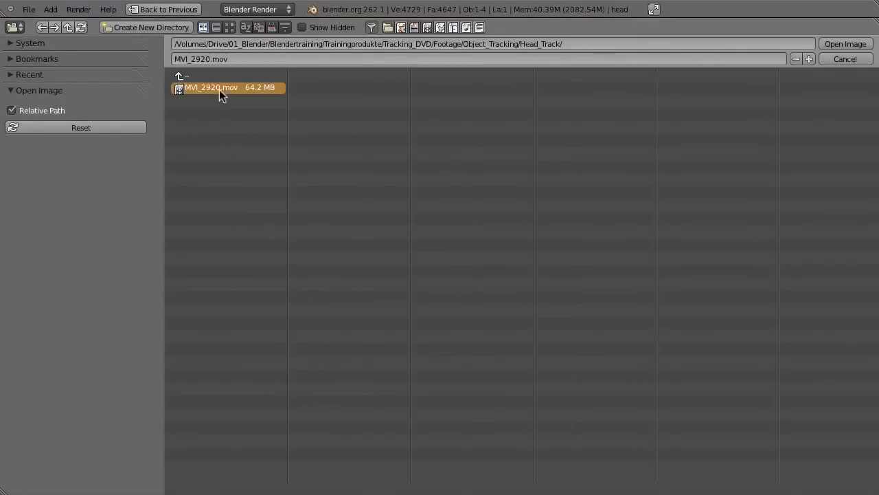
click(846, 43)
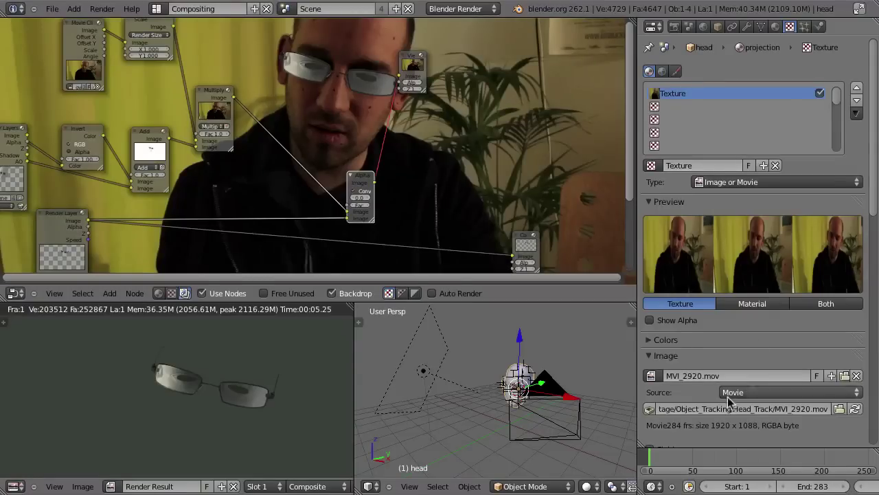
Match the texture's frame count to the movie length and enable Auto Refresh.
scroll(726, 391, down, 8)
click(693, 294)
click(764, 293)
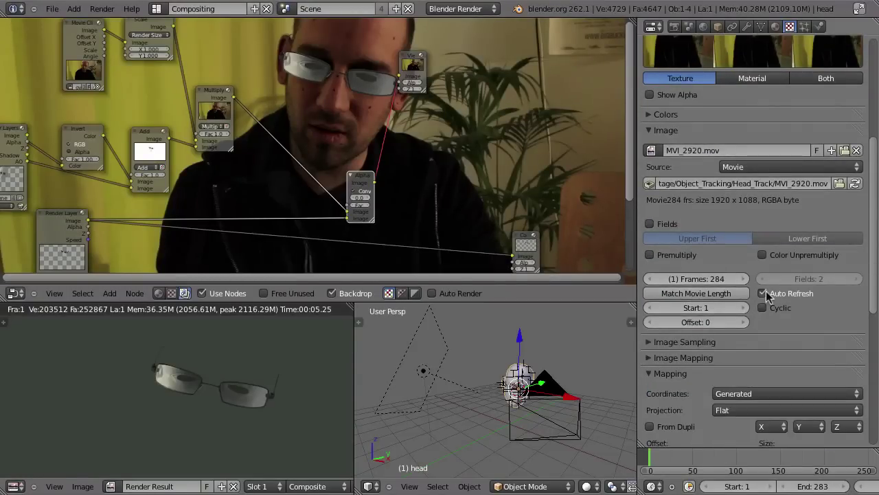
Set the projection texture's mapping coordinates to UV using the UVMap layer, and render the image.
click(720, 397)
click(730, 338)
click(750, 409)
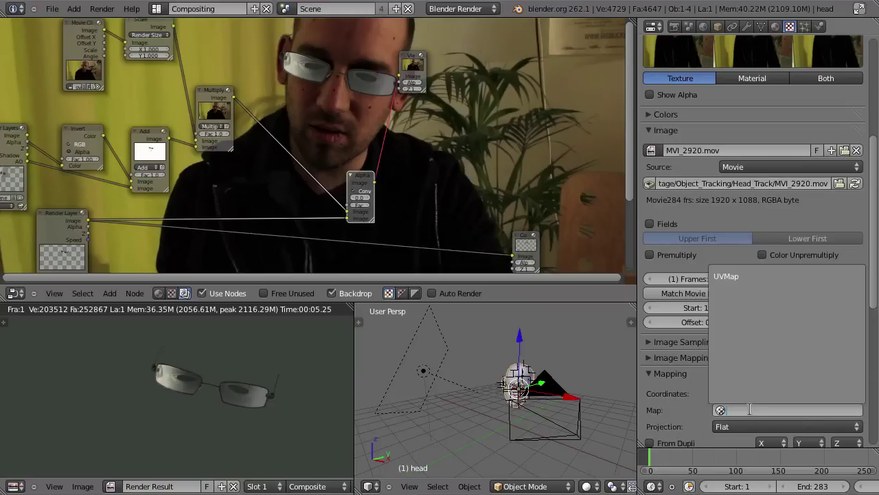
click(745, 276)
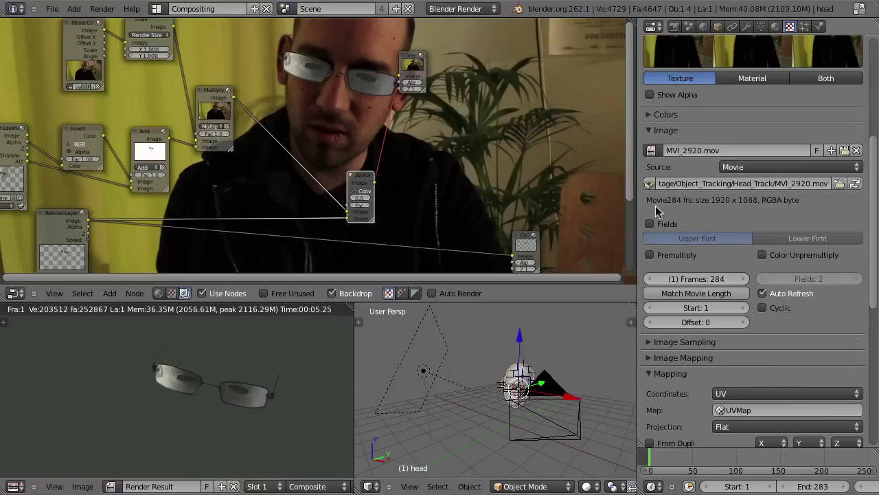
click(674, 26)
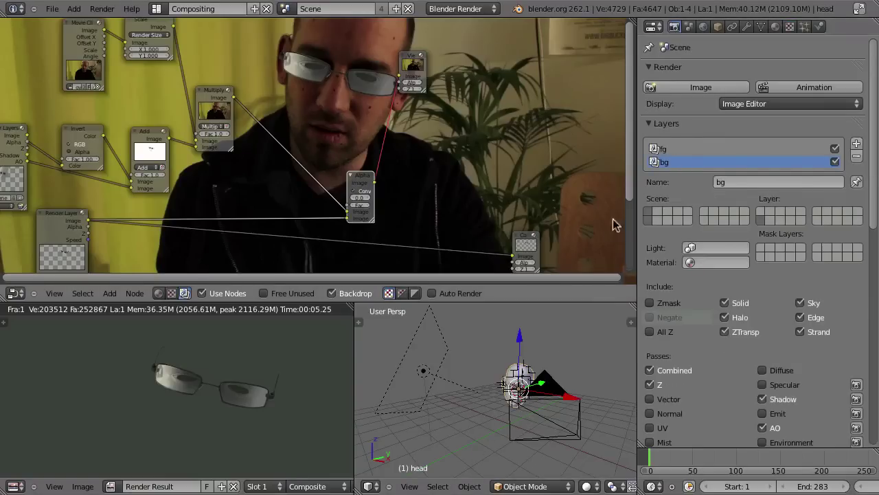
click(689, 93)
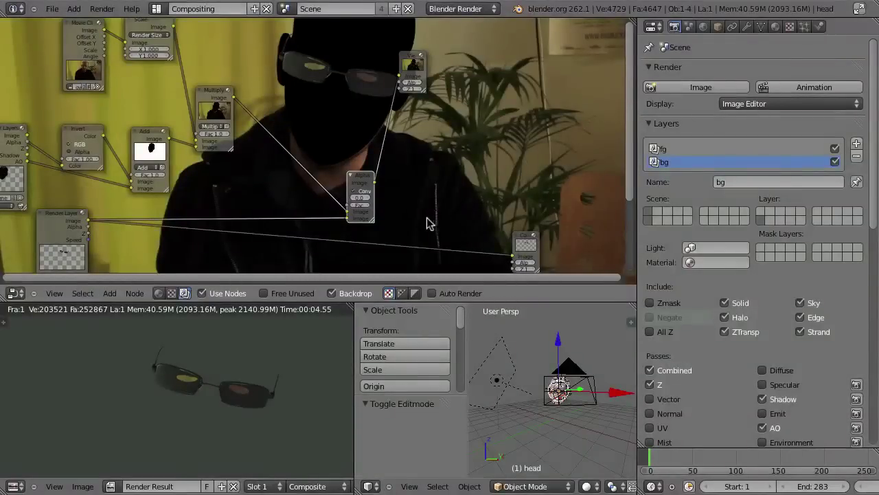
Apply the head's Subsurf modifier, leaving UVProject in place, and render again.
click(748, 26)
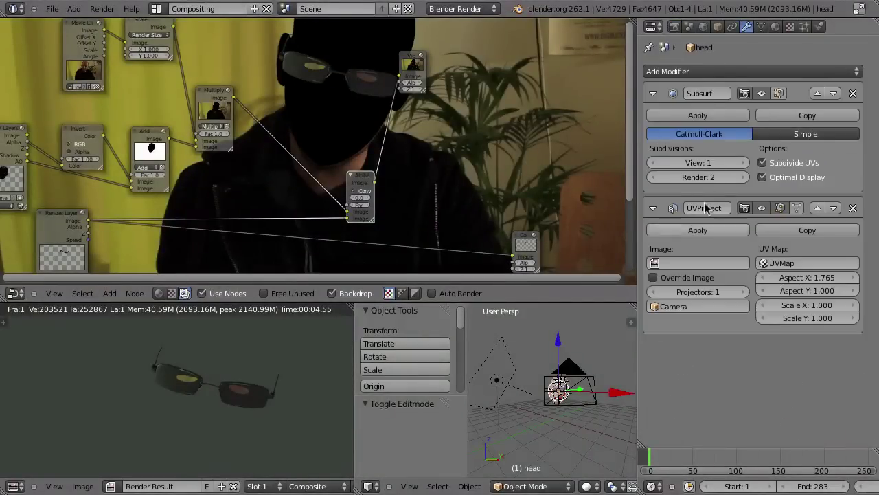
click(695, 115)
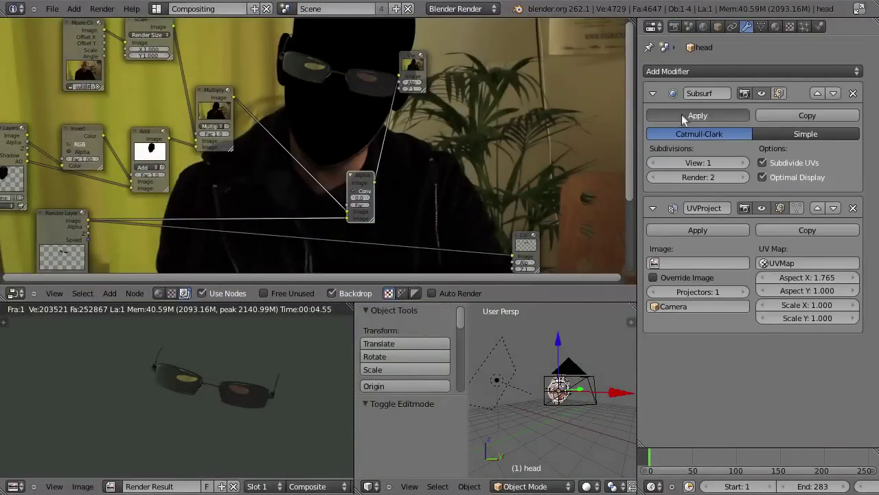
key(F12)
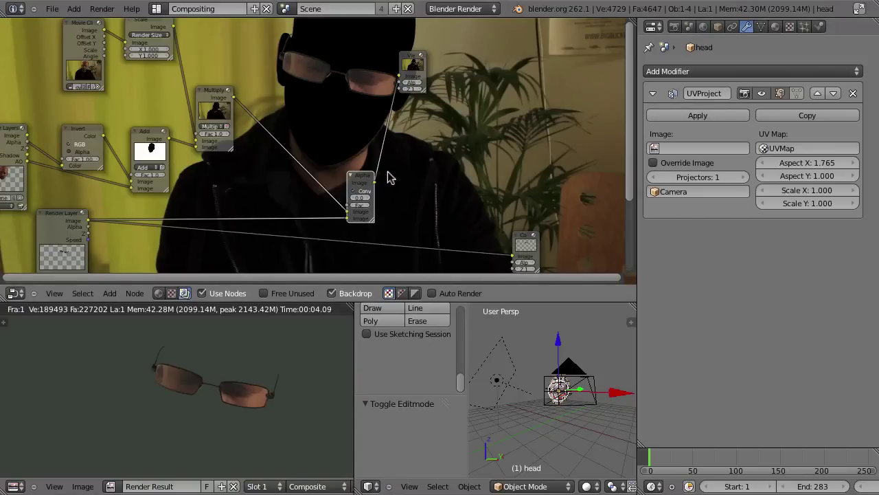
Examine the head's subdivided mesh in Edit Mode from several angles in an enlarged 3D view.
key(ctrl+Up)
middle_drag(529, 254, 474, 263)
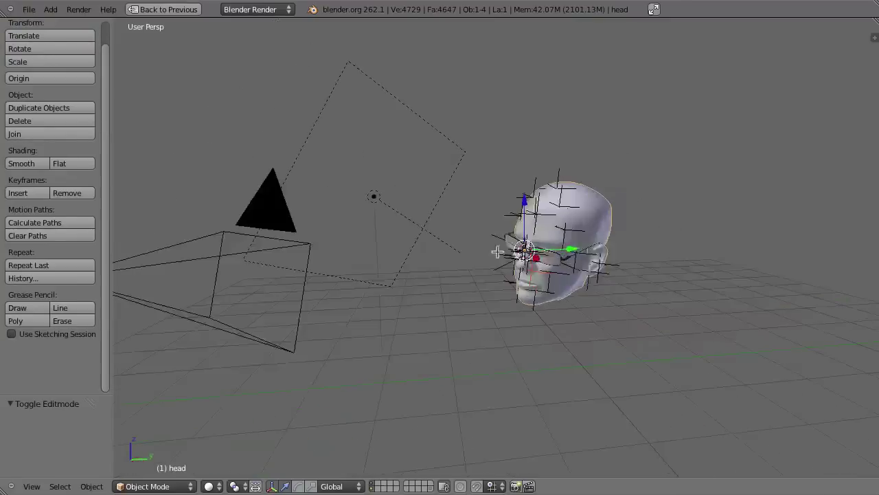
key(Tab)
scroll(555, 243, up, 8)
scroll(556, 244, down, 3)
middle_drag(530, 270, 493, 330)
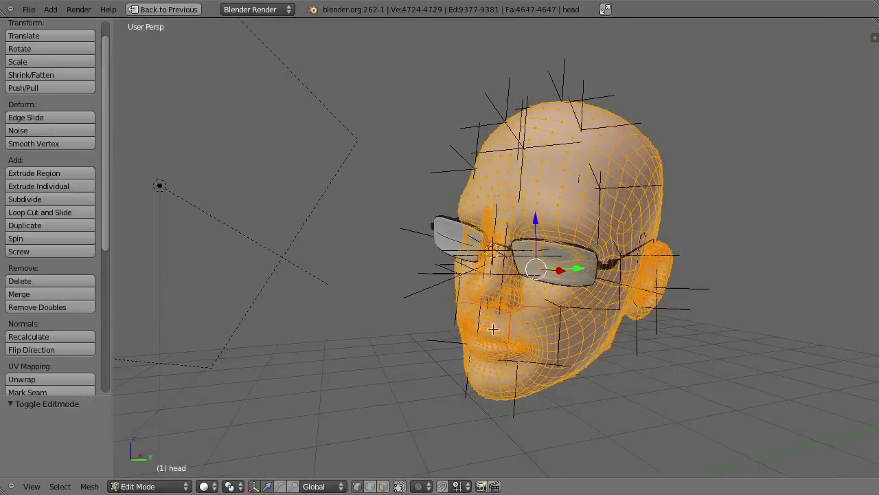
middle_drag(441, 296, 503, 316)
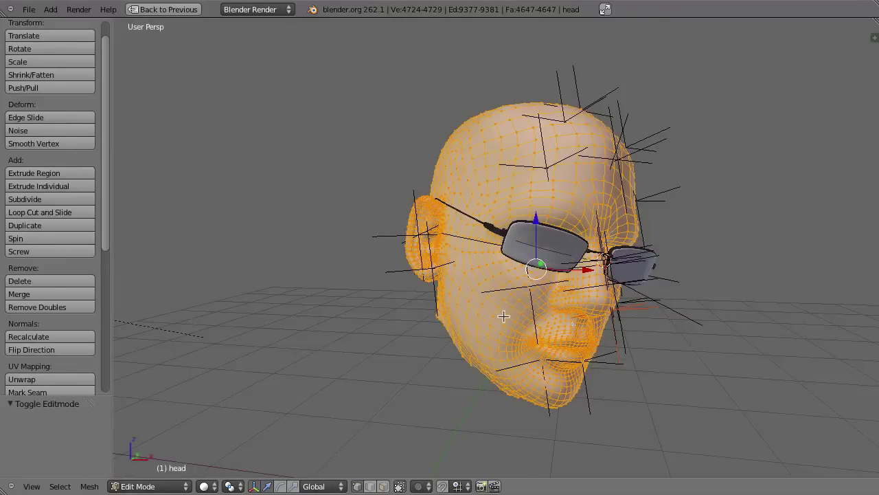
key(Tab)
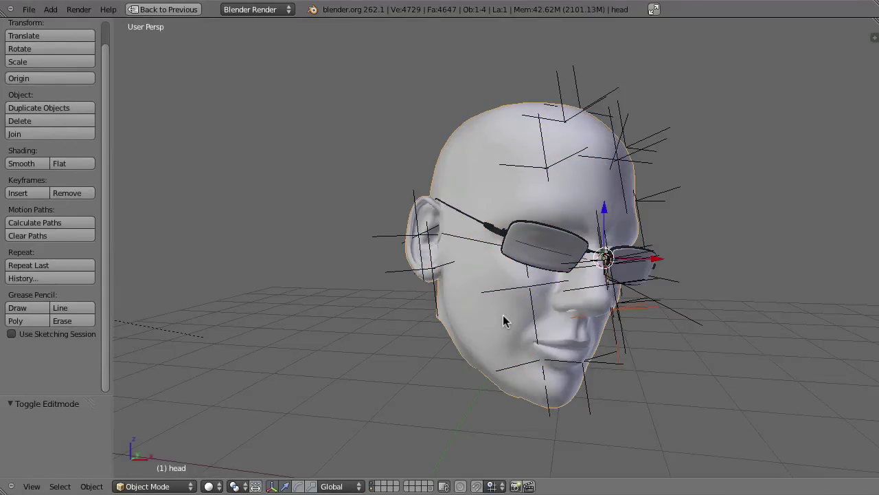
key(ctrl+Up)
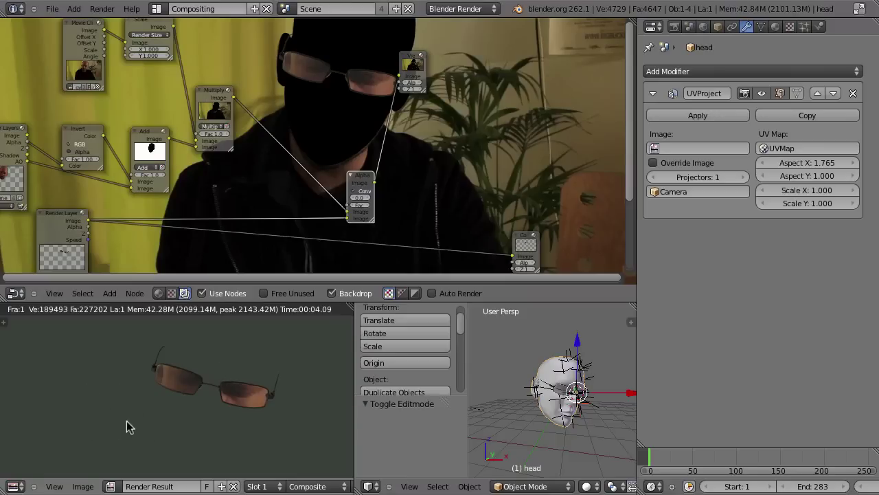
Set the render's shading alpha mode to Premultiplied and check the re-rendered composite in an enlarged node editor.
click(674, 27)
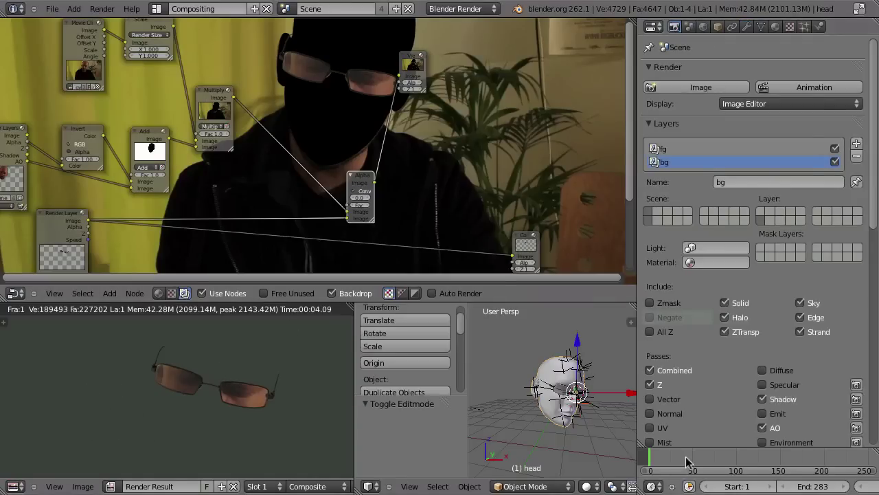
scroll(740, 149, down, 8)
scroll(740, 150, down, 6)
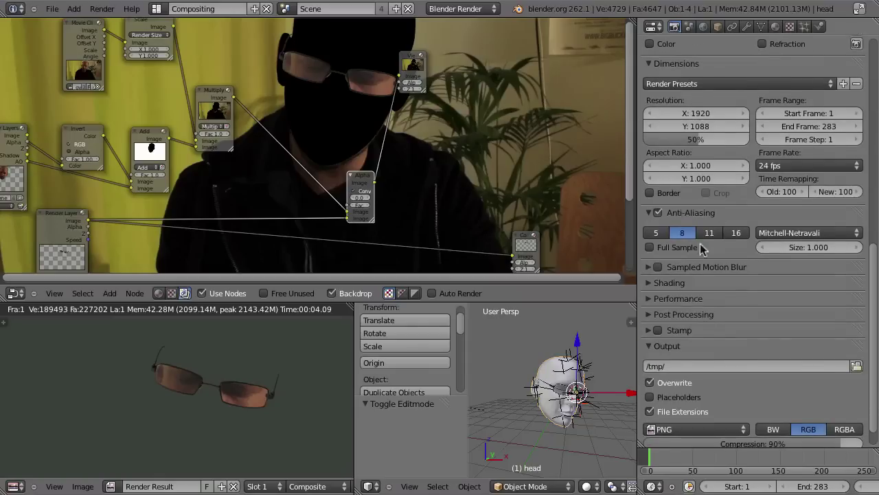
click(651, 284)
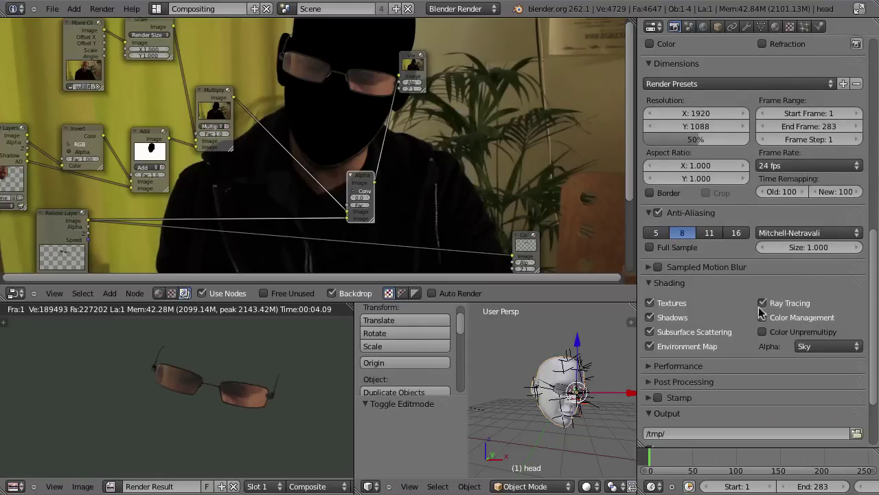
click(805, 346)
click(798, 318)
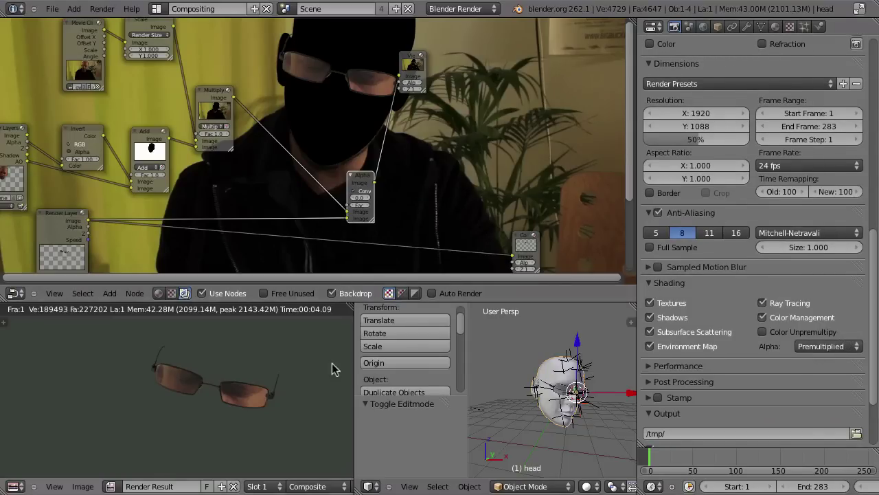
key(ctrl+Up)
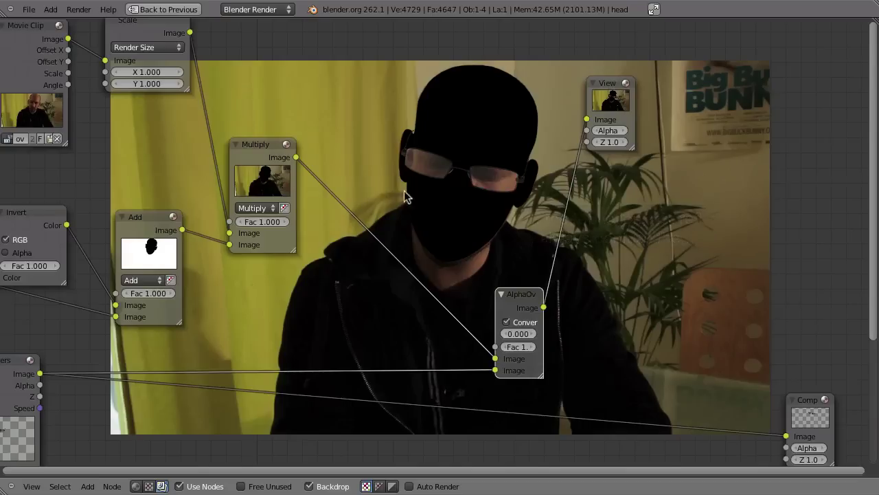
alt+middle_drag(215, 303, 307, 314)
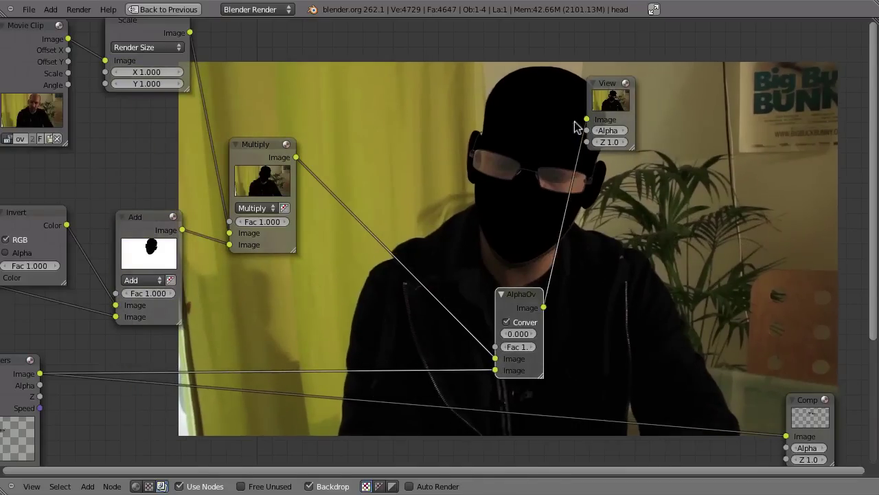
alt+middle_drag(176, 281, 269, 272)
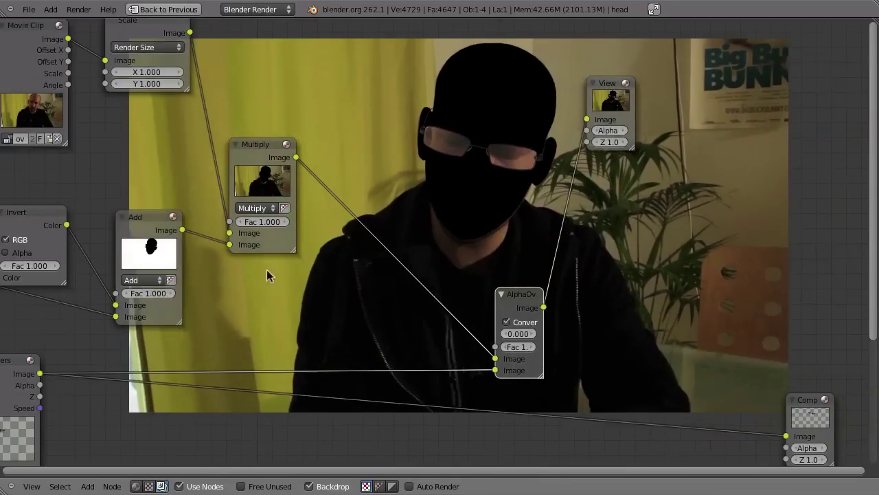
key(shift+space)
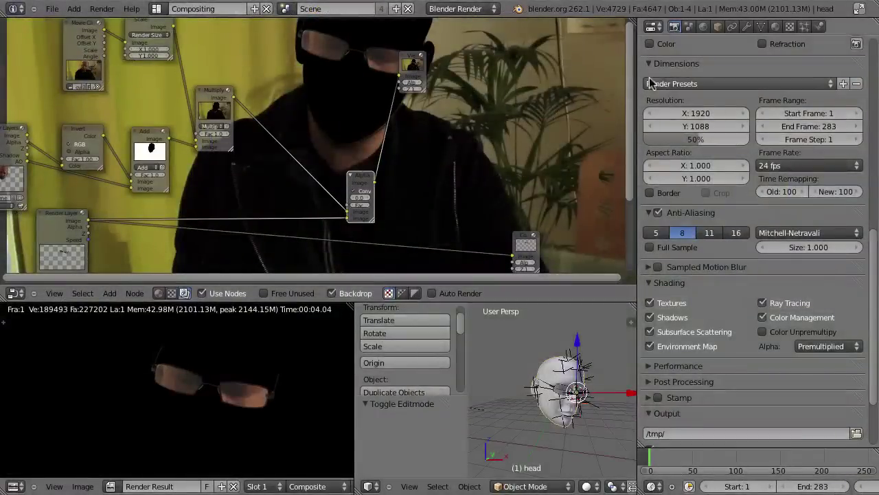
Add a second material slot to the head with a new material named shadow.
middle_drag(681, 47, 709, 452)
scroll(649, 140, up, 3)
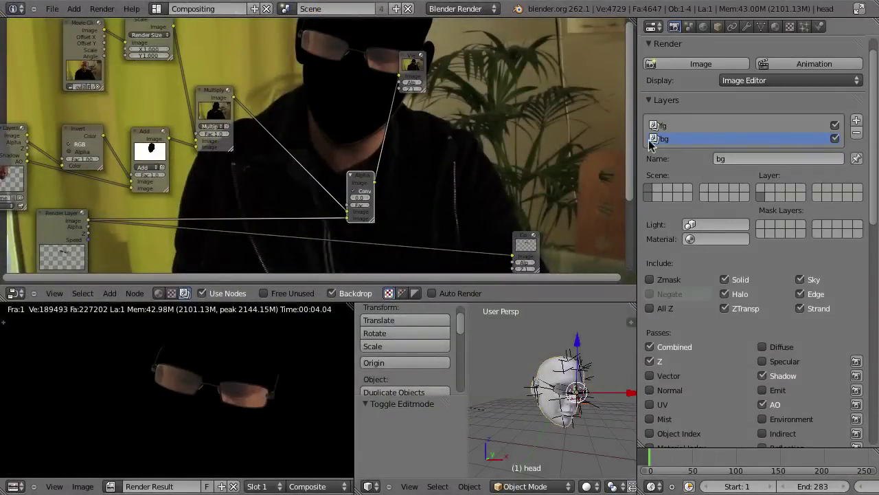
scroll(574, 409, up, 6)
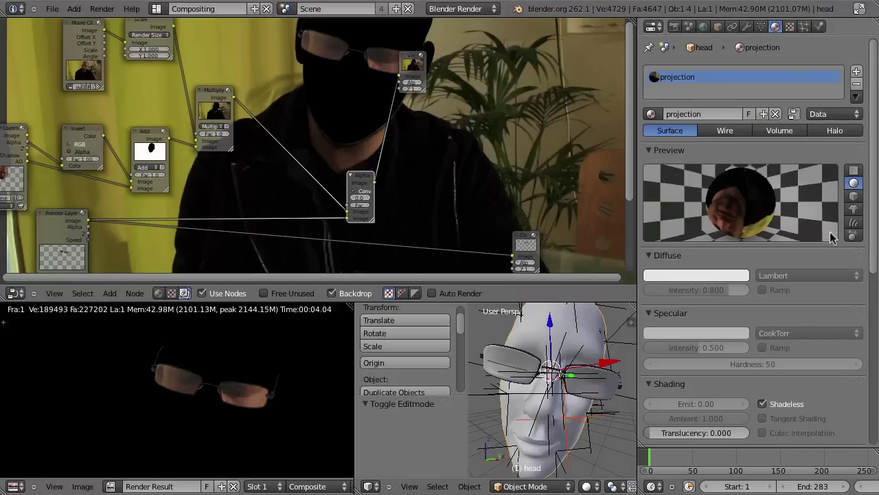
click(857, 71)
click(711, 116)
click(695, 115)
text(shadow)
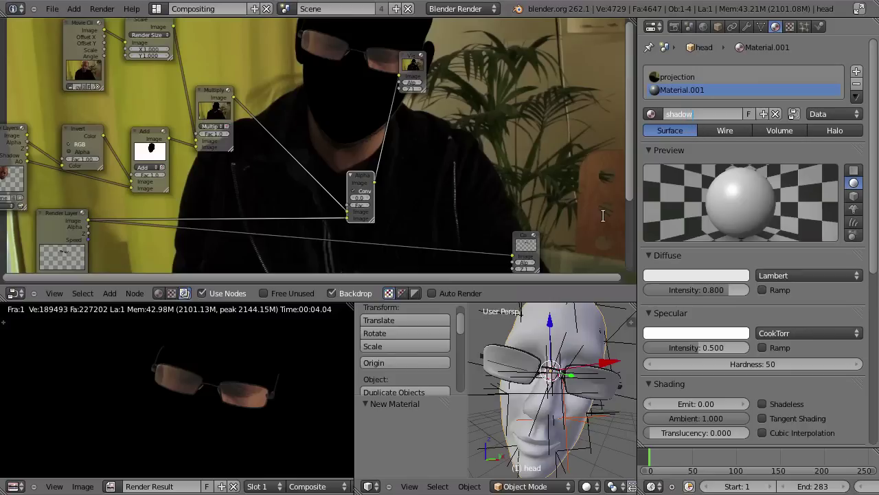
key(Return)
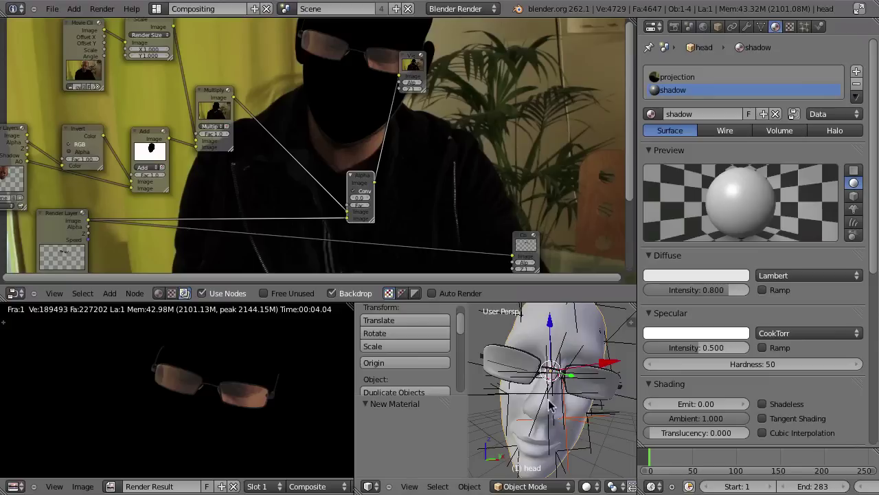
Set shadow as the material override of the bg render layer and render the image.
click(674, 28)
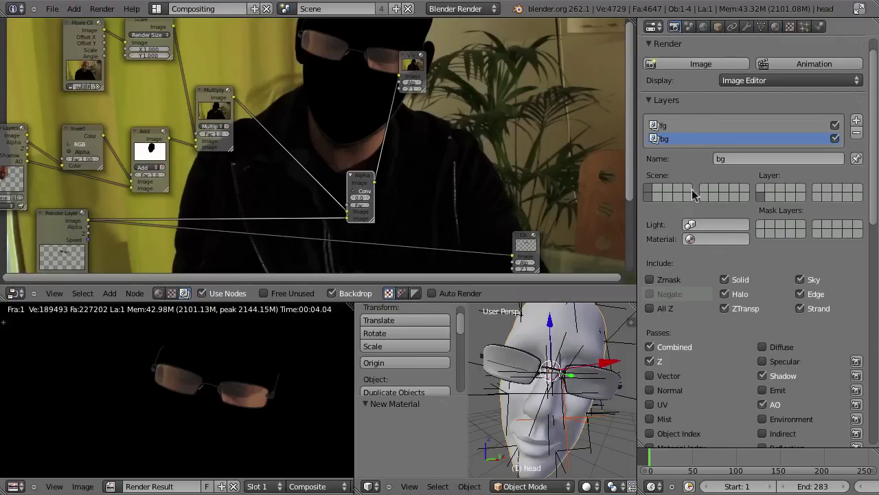
click(704, 240)
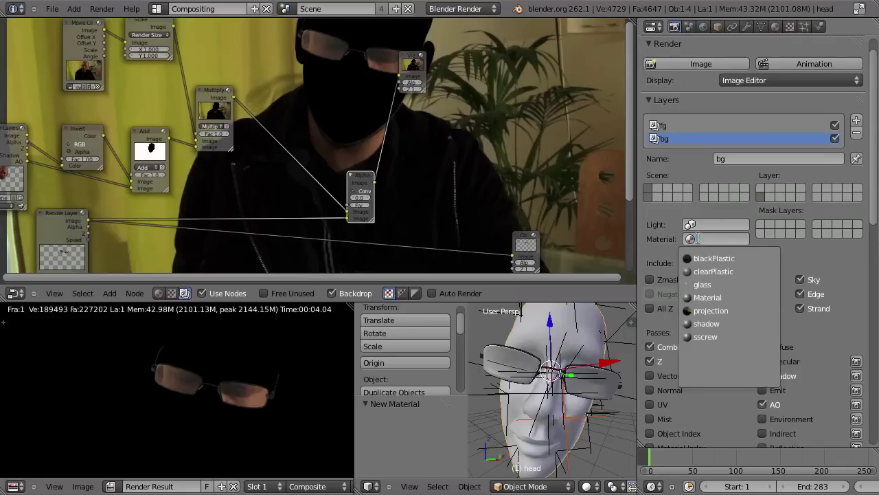
click(717, 323)
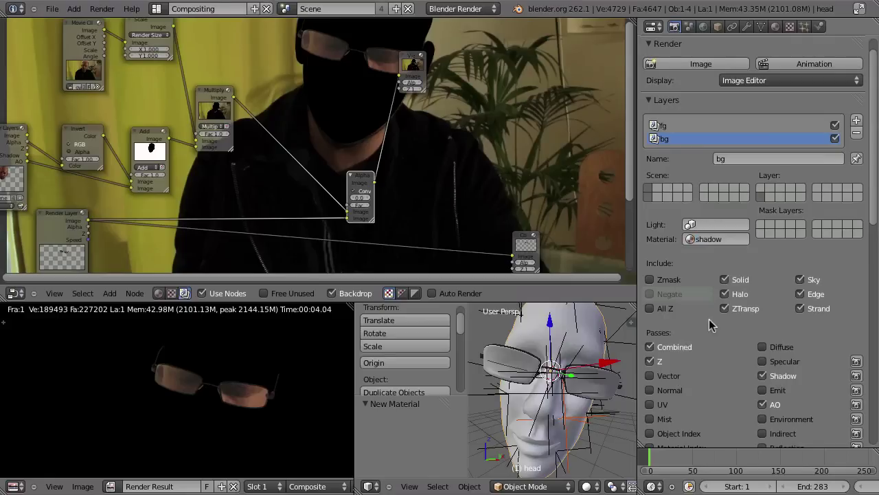
click(687, 67)
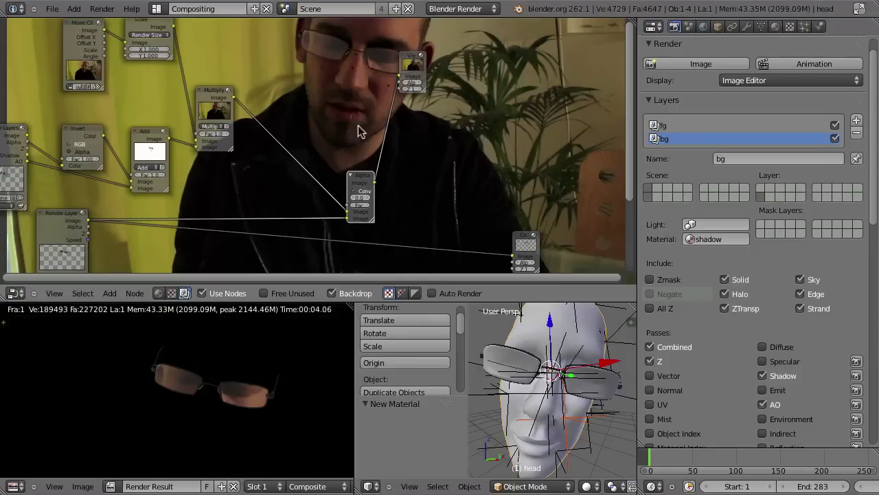
Enlarge the node editor to inspect the composite, and preview the Add node's AO output in the viewer.
key(ctrl+Up)
scroll(474, 175, up, 3)
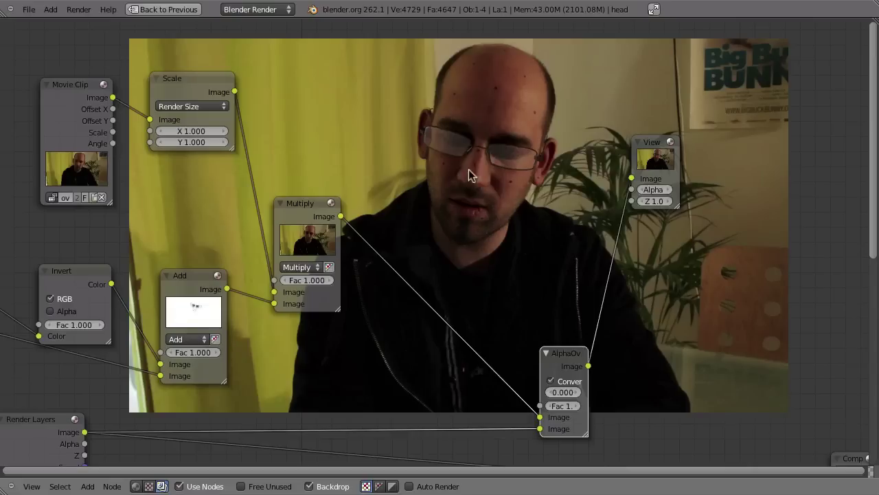
middle_drag(384, 213, 506, 305)
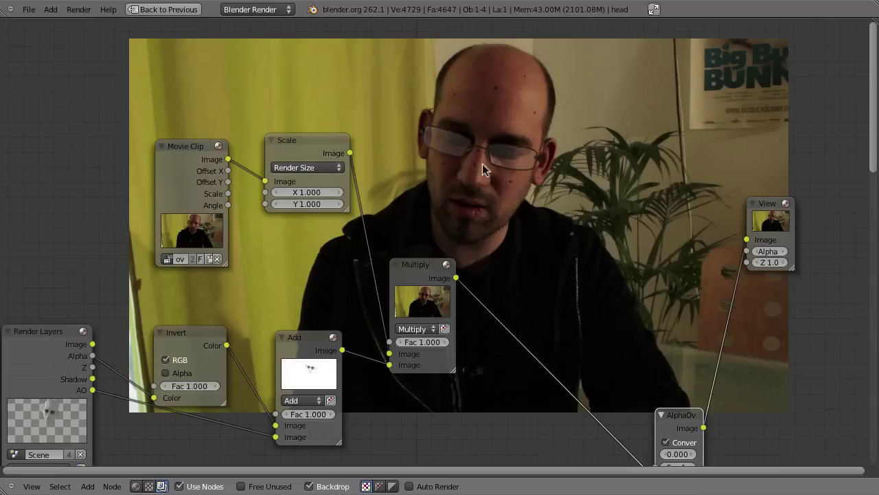
middle_drag(465, 217, 506, 150)
ctrl+shift+click(375, 254)
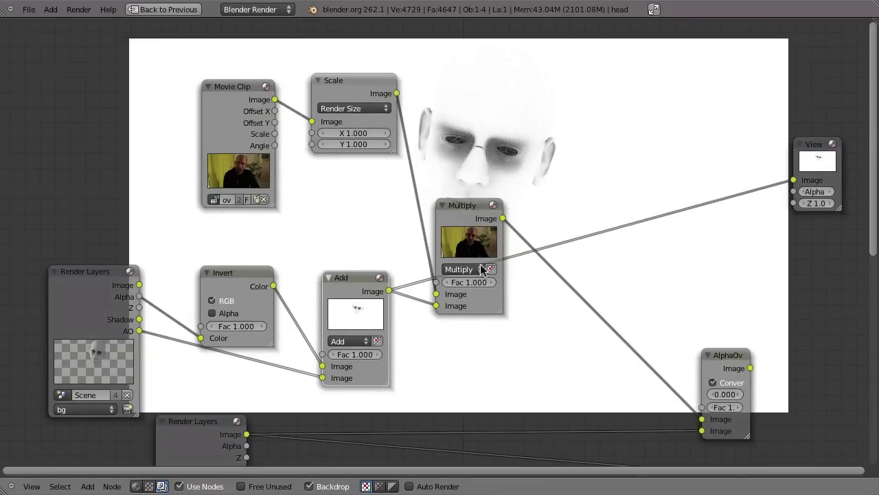
Preview the fg render layer in the viewer, and reconnect the viewer to the AlphaOver result to inspect the glasses.
middle_drag(533, 297, 473, 114)
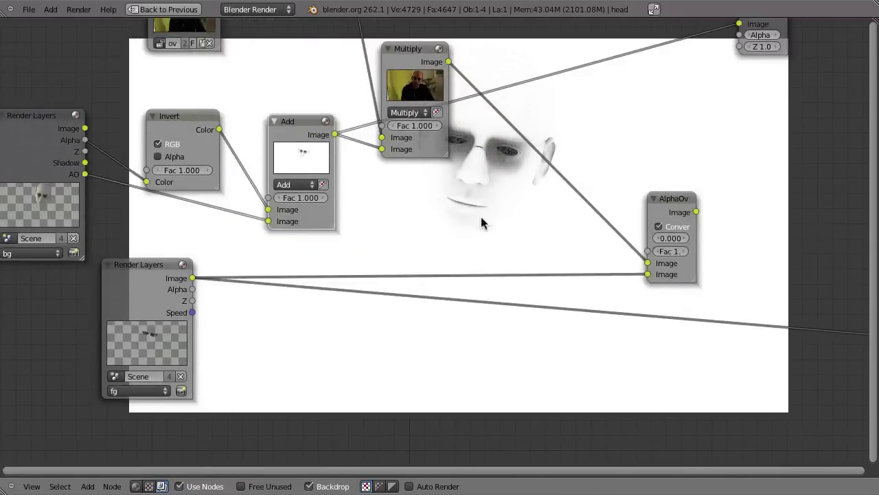
ctrl+shift+click(151, 269)
middle_drag(469, 265, 374, 312)
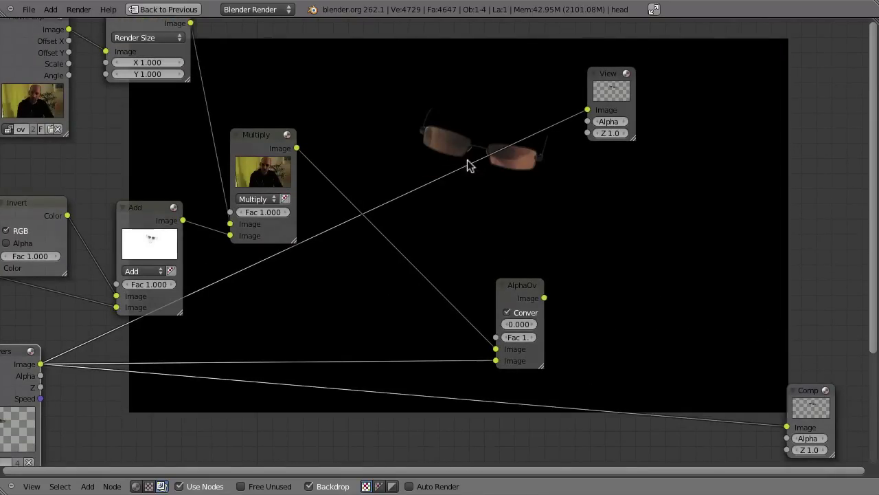
ctrl+shift+click(514, 306)
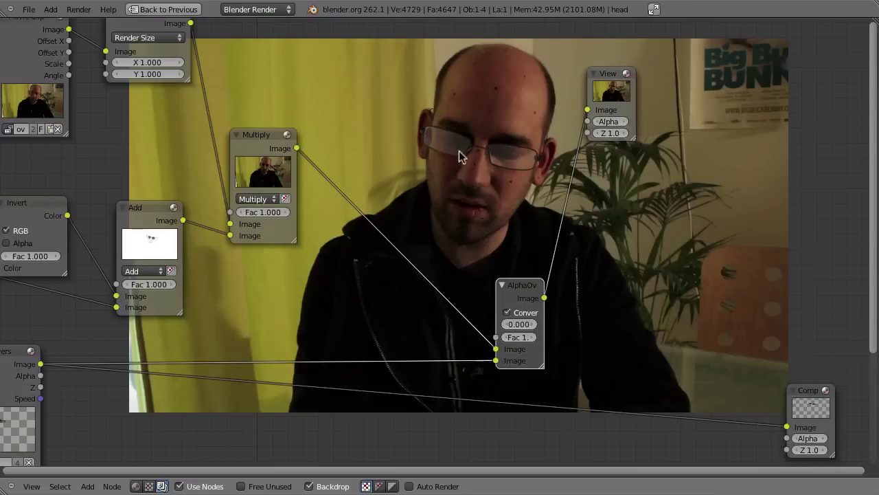
middle_drag(444, 177, 463, 367)
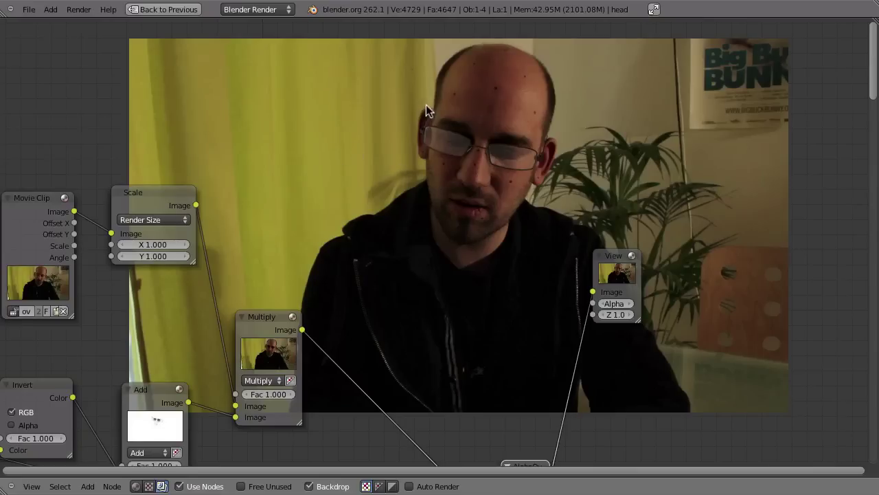
Preview the Add node's AO output and the fg render layer in the viewer to inspect the eye areas and lens reflections.
middle_drag(424, 124, 471, 155)
drag(397, 157, 509, 145)
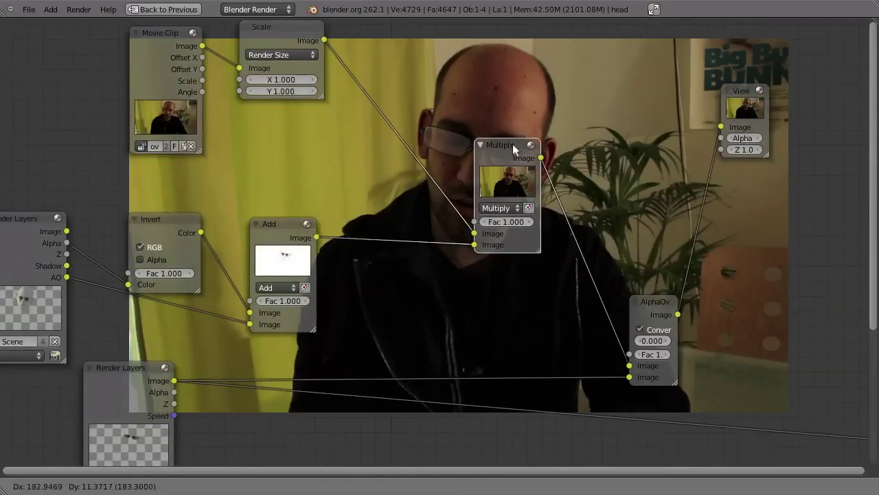
middle_drag(418, 256, 488, 252)
ctrl+shift+click(351, 230)
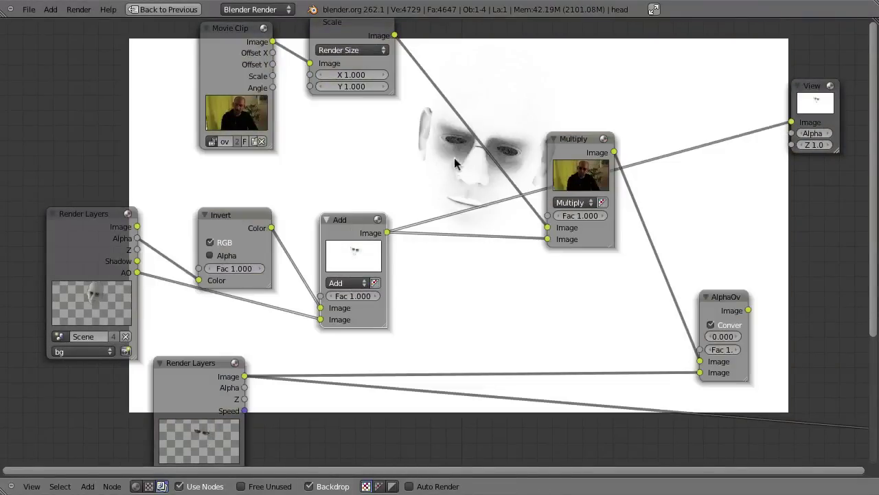
middle_drag(446, 190, 402, 292)
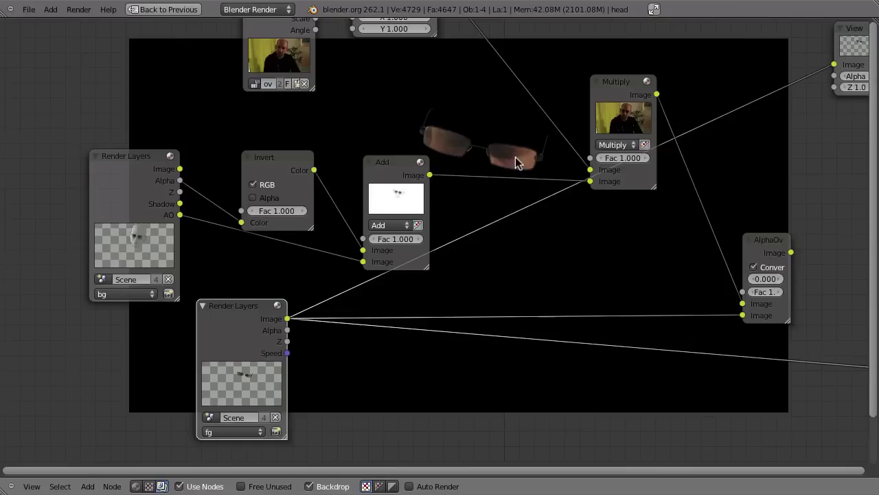
Hide the glasses in the 3D scene and compare the head's open eye sockets with the reflections in the composite.
key(ctrl+Up)
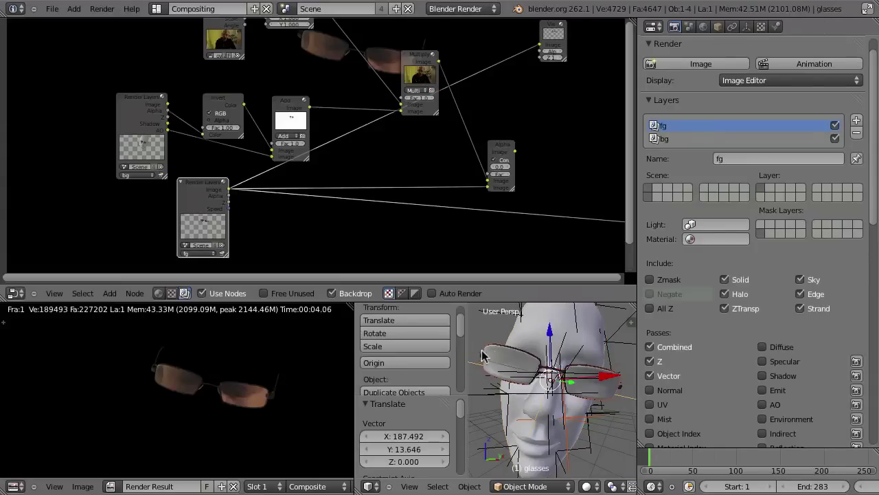
key(h)
key(ctrl+Up)
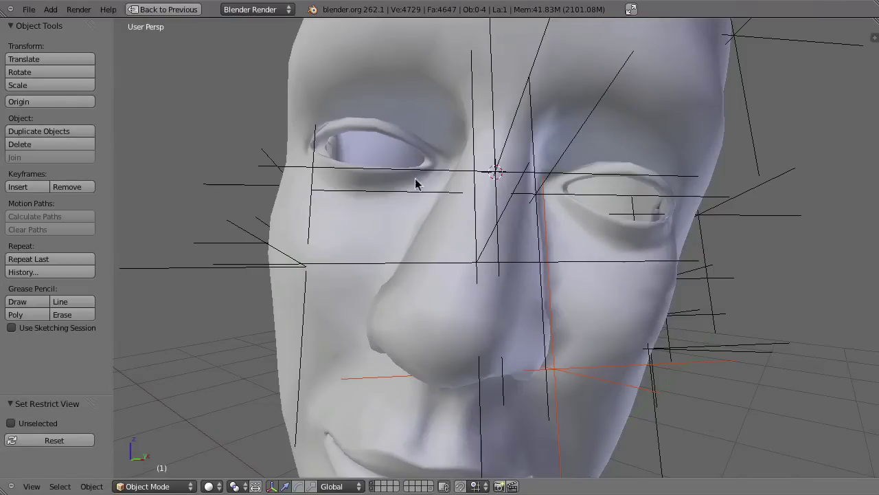
key(ctrl+Up)
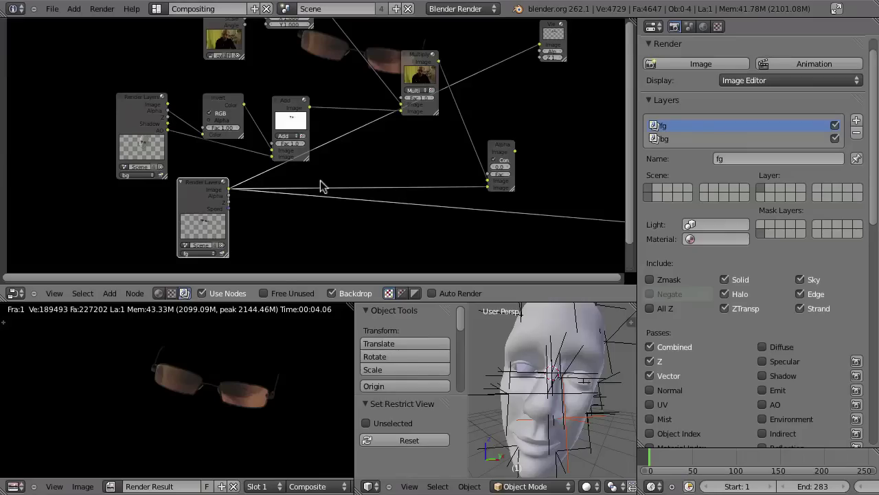
key(ctrl+Up)
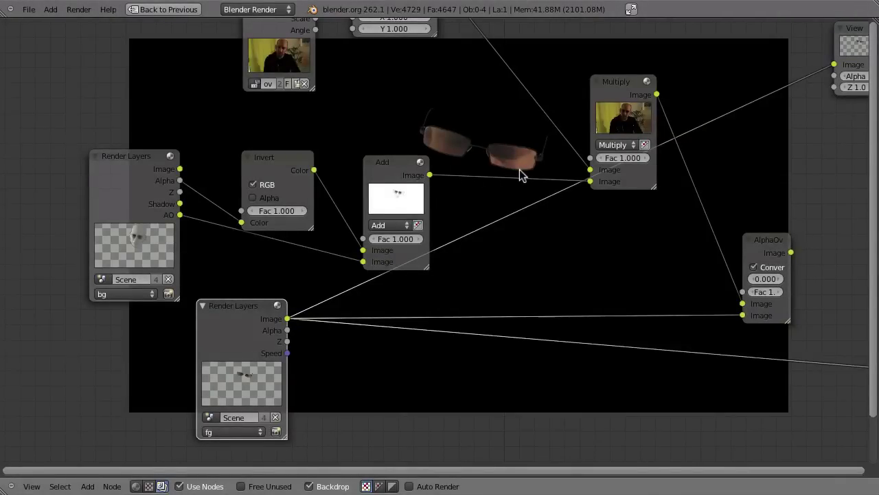
Select the head mesh and put it in Edit Mode.
key(ctrl+Up)
key(space)
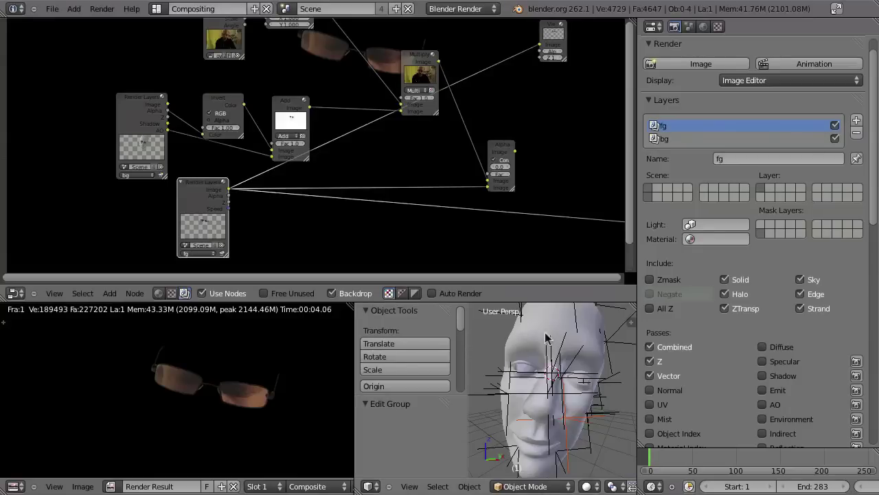
key(Escape)
key(ctrl+Up)
right_click(376, 326)
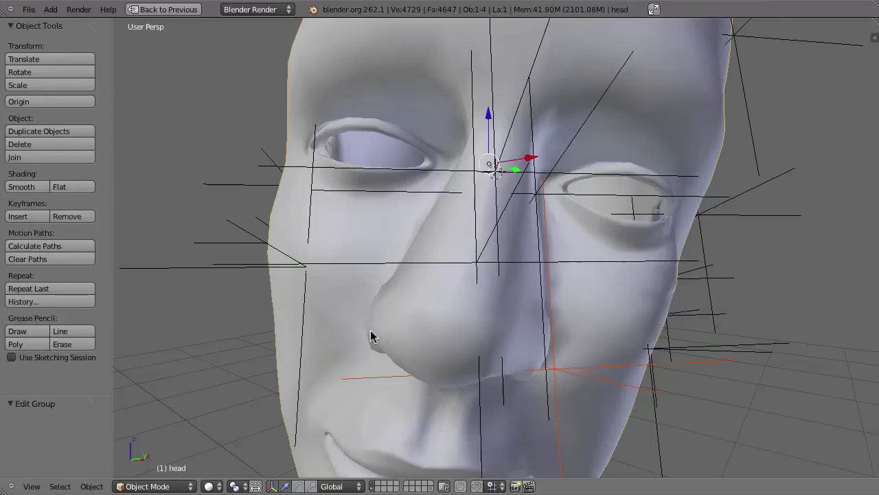
middle_drag(406, 323, 414, 314)
key(Tab)
Select the rim loop of the head's right eye opening, grow the selection over the eyelids and corner, and delete those vertices.
middle_drag(372, 222, 615, 251)
scroll(576, 257, up, 5)
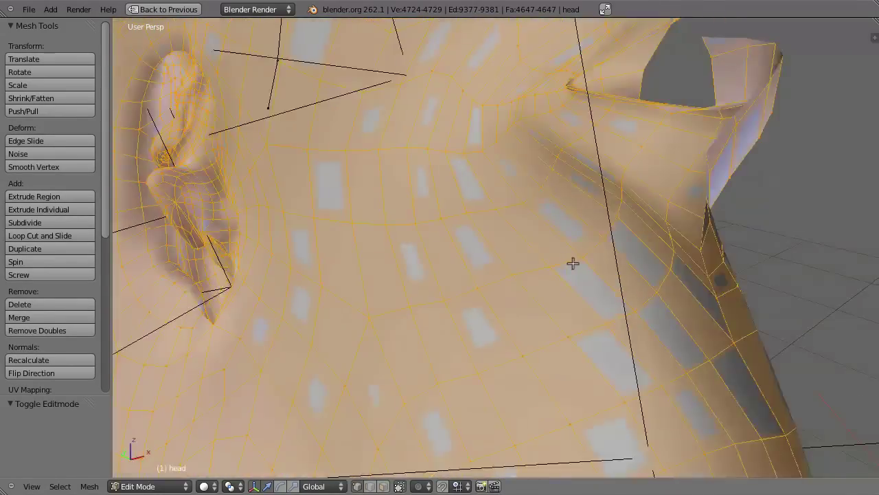
scroll(576, 261, down, 2)
alt+right_click(582, 255)
middle_drag(647, 262, 515, 214)
middle_drag(451, 210, 526, 209)
key(ctrl+KP_Add)
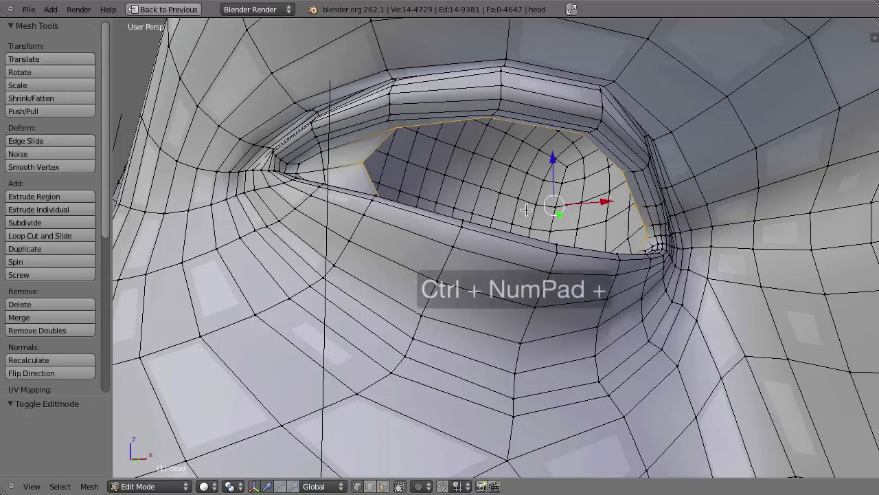
key(ctrl+KP_Add)
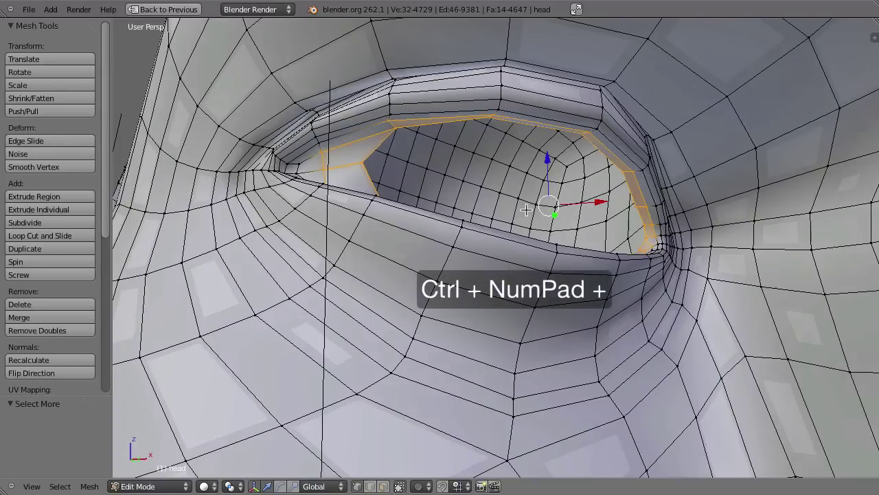
key(ctrl+KP_Add)
key(ctrl+KP_Add)
key(ctrl+KP_Add)
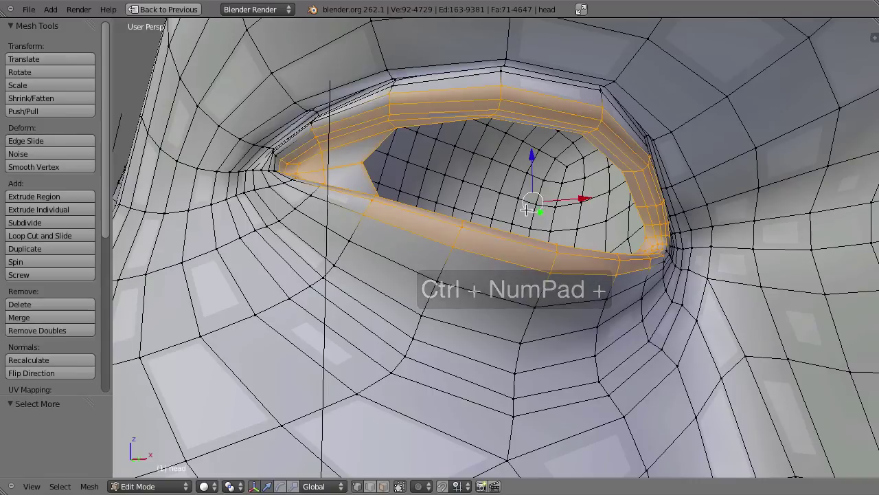
key(ctrl+KP_Add)
middle_drag(593, 337, 616, 269)
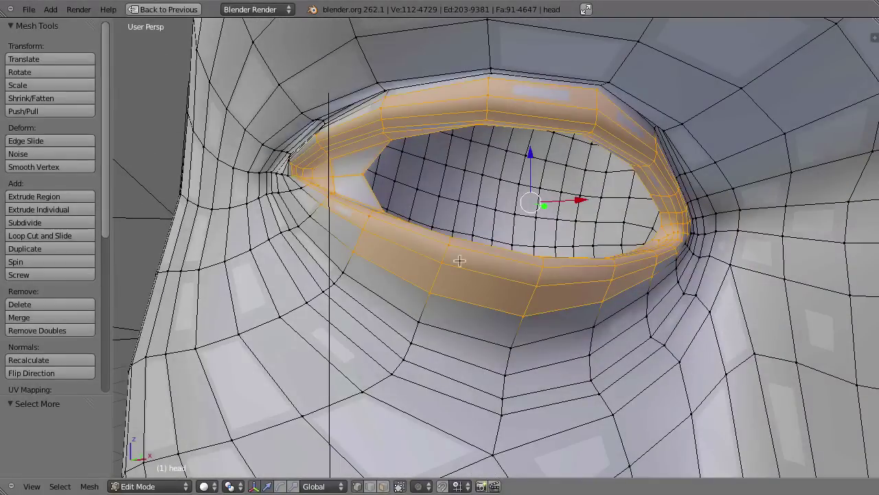
alt+shift+right_click(393, 282)
alt+shift+right_click(409, 280)
alt+shift+right_click(307, 193)
middle_drag(653, 154, 628, 189)
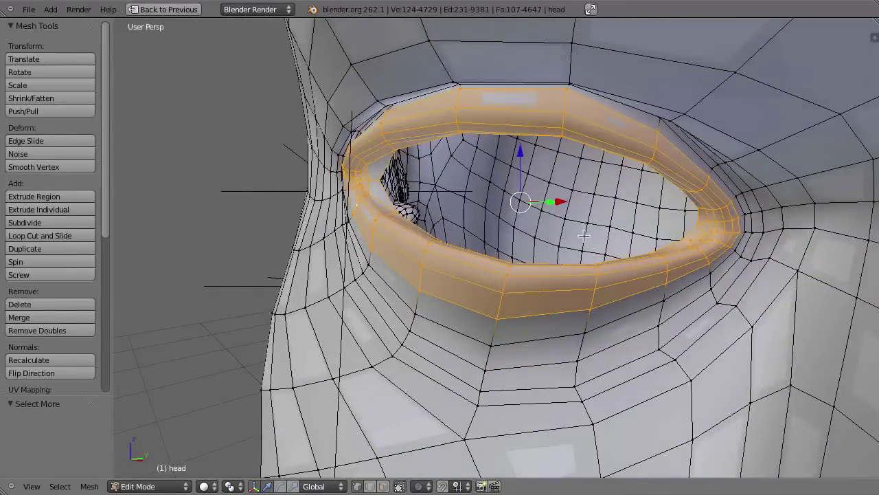
key(x)
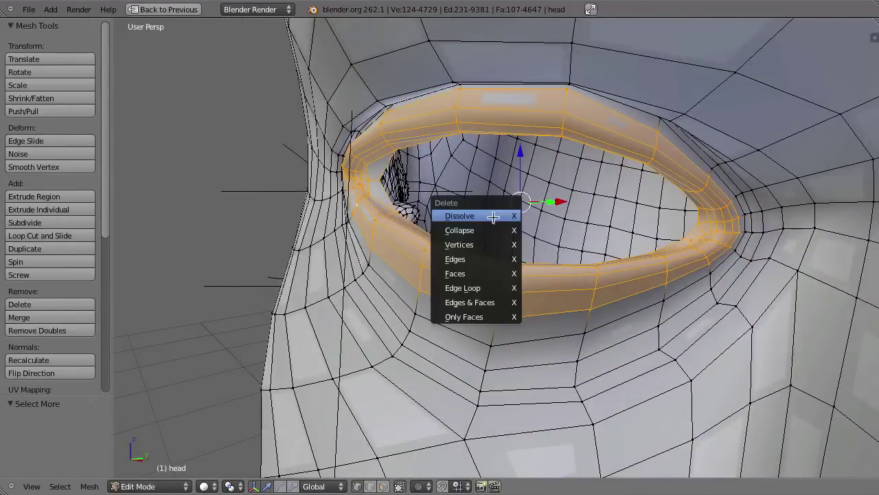
click(473, 247)
Select the boundary edge loop of the right eye hole and scale it inward to about 0.782.
alt+right_click(536, 344)
middle_drag(551, 322, 614, 310)
key(s)
click(651, 310)
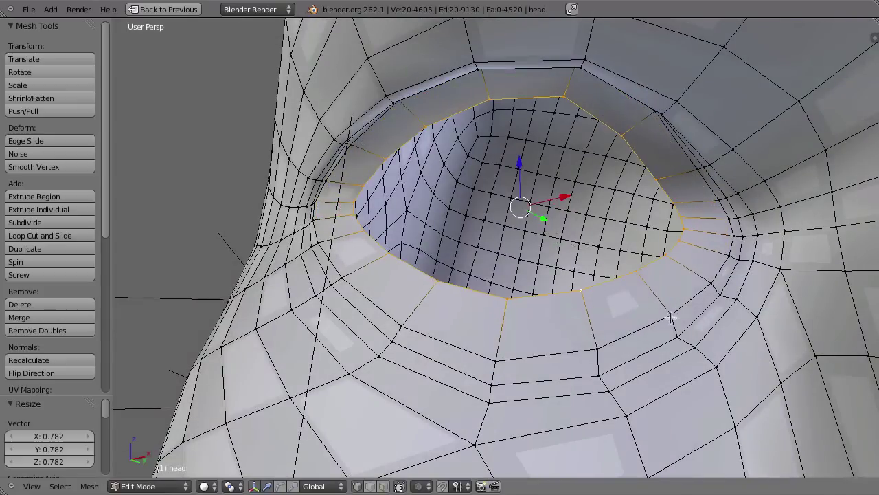
Close the right eye hole by extruding and scaling its edge loop inward three times, merging the last ring at center.
key(e)
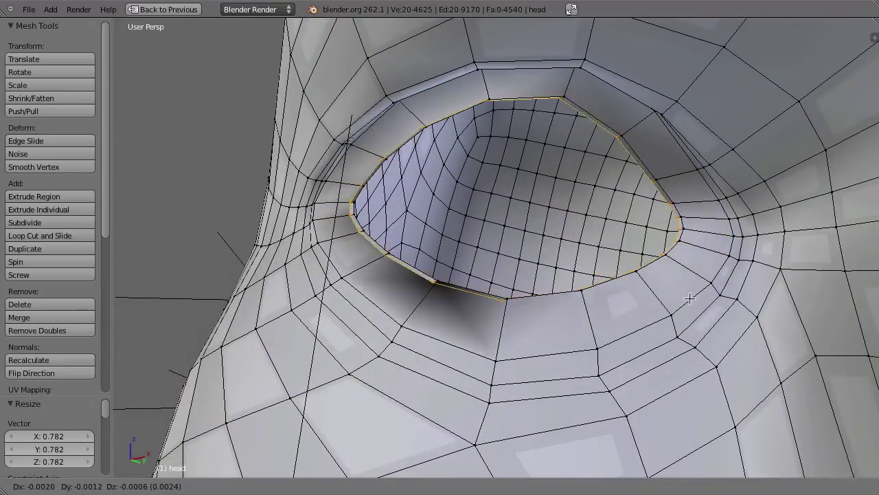
key(s)
click(637, 272)
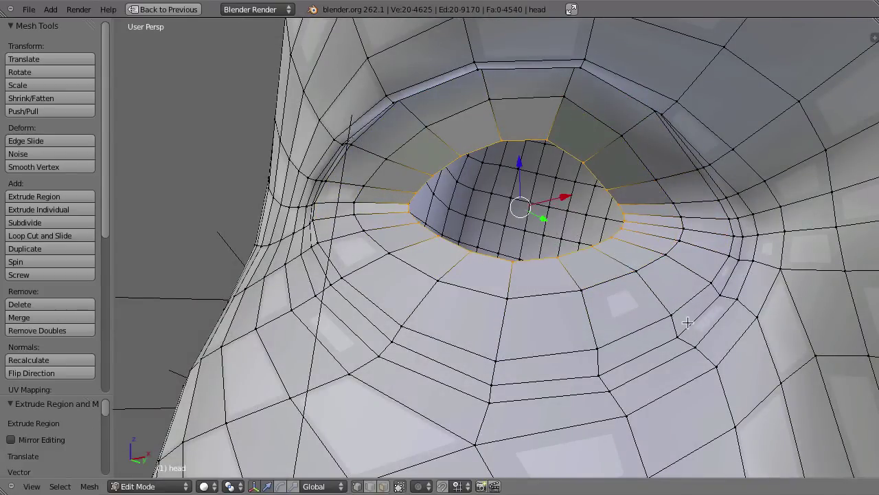
key(e)
key(s)
click(613, 292)
key(e)
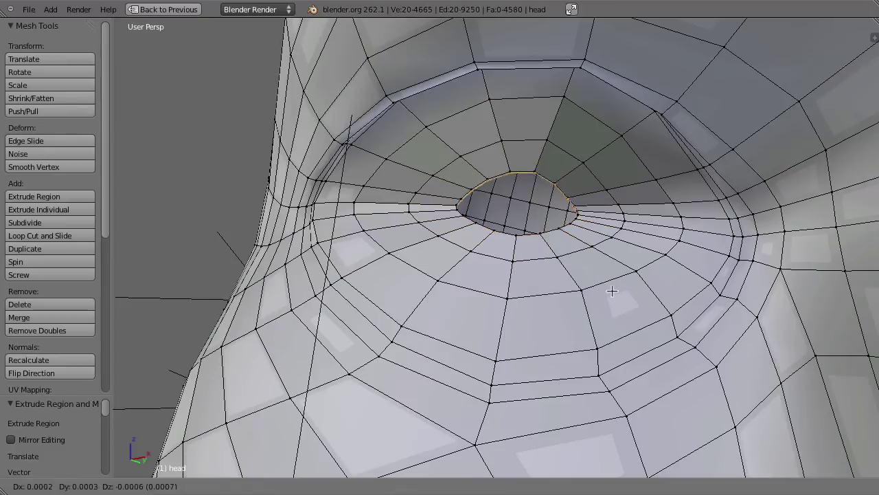
key(s)
click(541, 249)
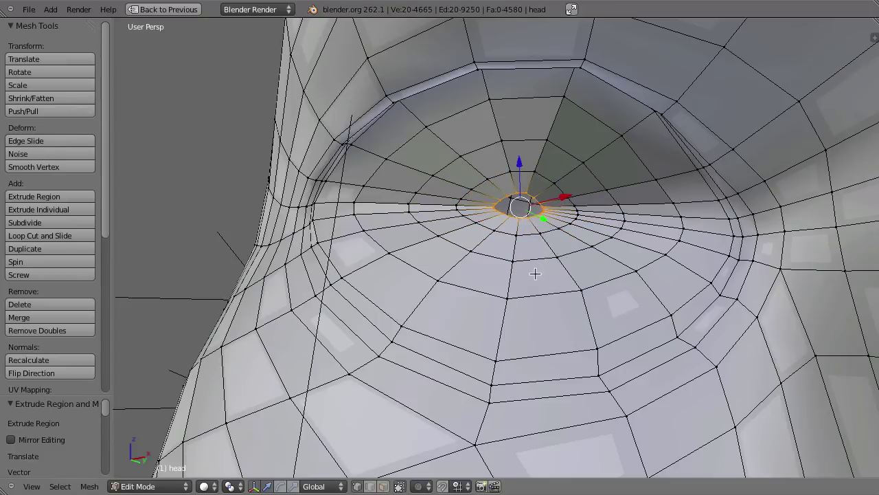
key(alt+m)
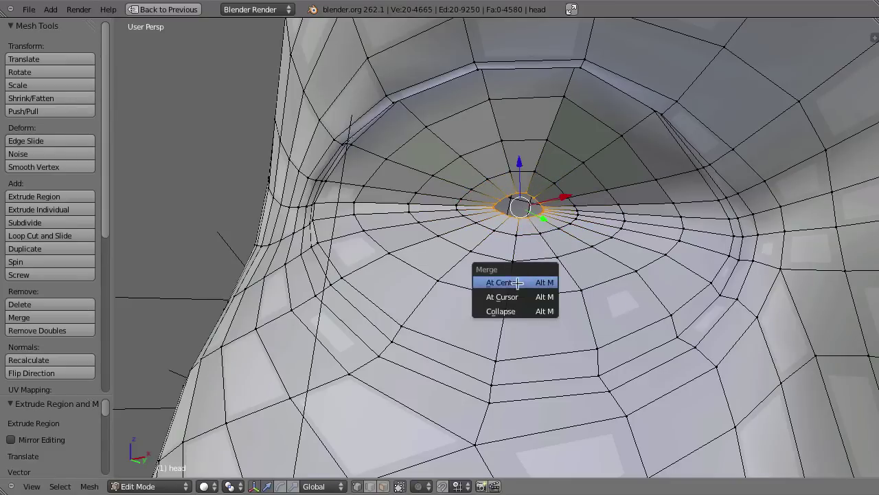
click(540, 279)
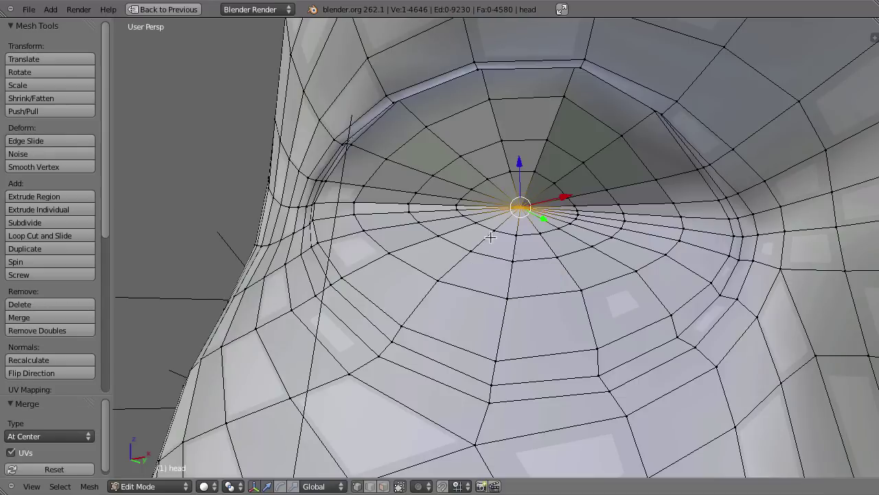
Grow the selection over the whole right eye patch and set its faces to smooth shading.
middle_drag(549, 267, 532, 248)
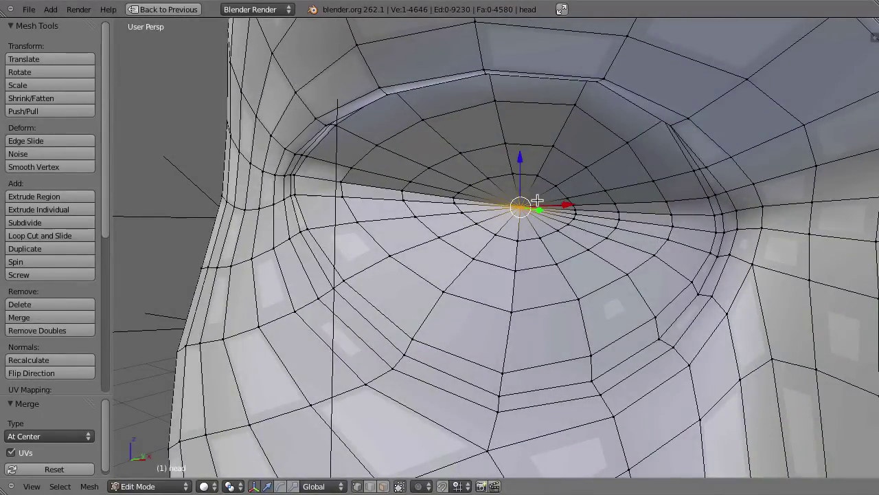
key(ctrl+KP_Add)
key(ctrl+KP_Add)
key(ctrl+KP_Add)
key(ctrl+KP_Add)
key(ctrl+KP_Add)
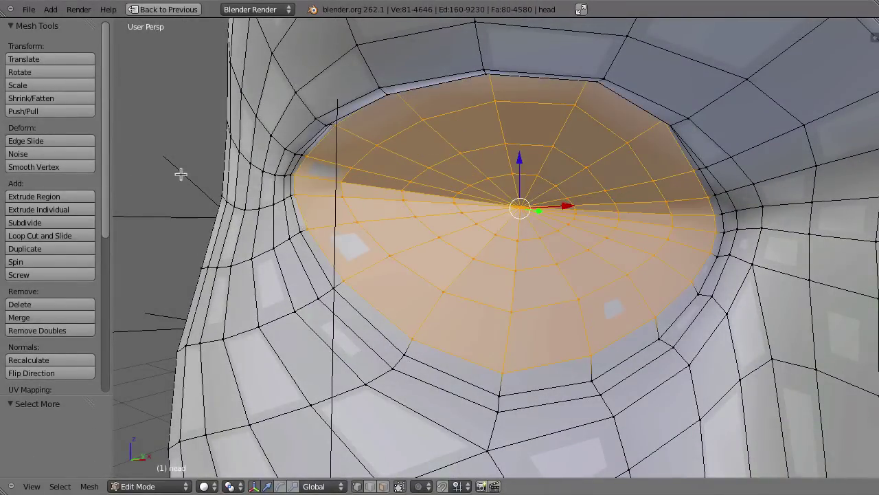
mouse_move(105, 214)
mouse_down()
mouse_move(103, 329)
mouse_move(106, 288)
mouse_move(103, 308)
mouse_up()
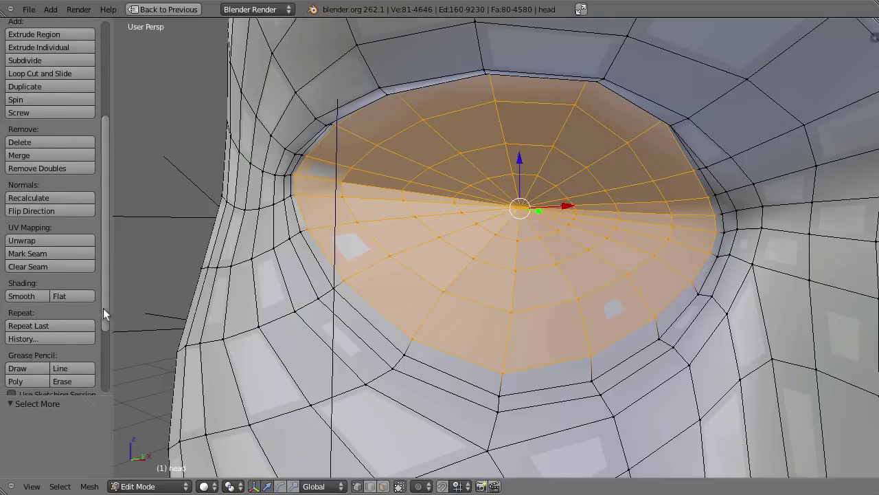
click(24, 300)
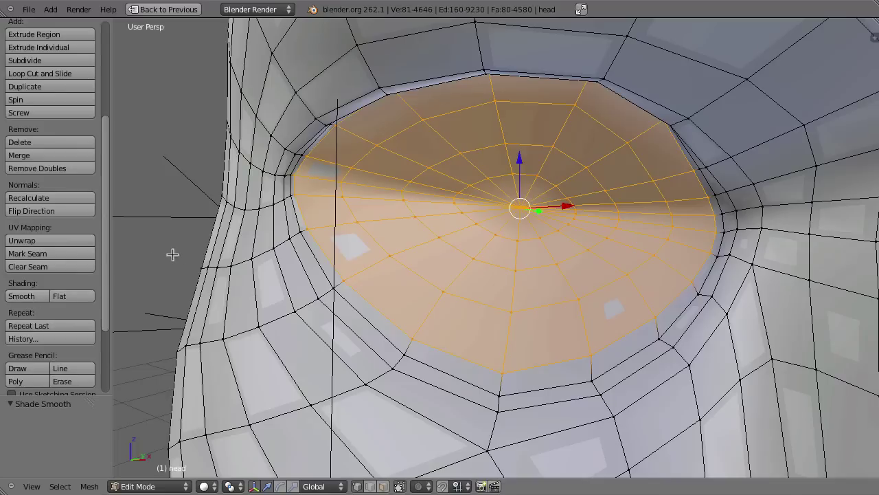
Smooth the right eye patch's vertices twice, repeat with the selection grown two rings further, and check the head in Object Mode.
drag(100, 214, 102, 119)
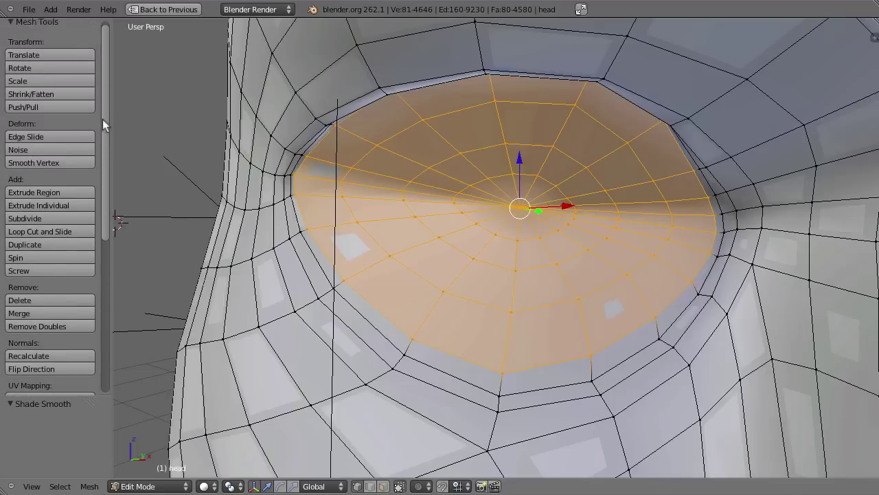
click(27, 169)
click(27, 169)
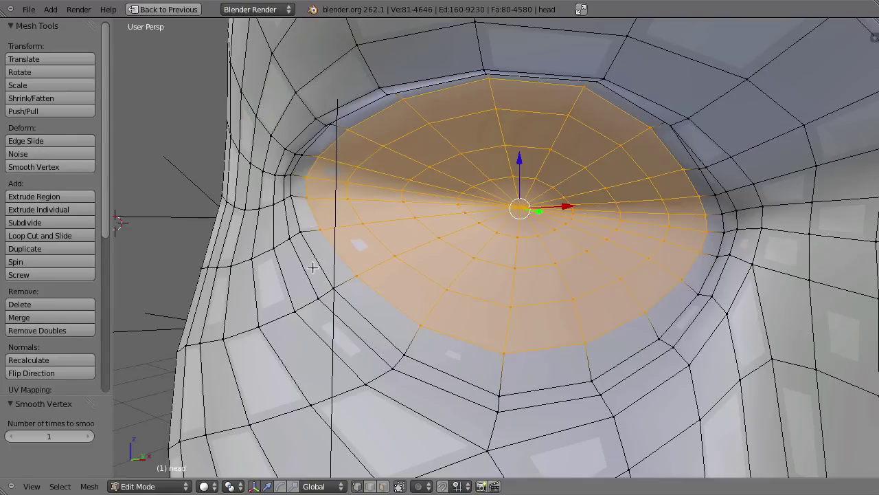
key(ctrl+KP_Add)
key(ctrl+KP_Add)
click(56, 169)
click(56, 169)
key(Tab)
scroll(560, 305, down, 5)
middle_drag(560, 299, 600, 278)
In Edit Mode, select the left eye's rim loop, grow the selection over the eyelids and corner, and delete those vertices.
key(Tab)
scroll(600, 278, up, 5)
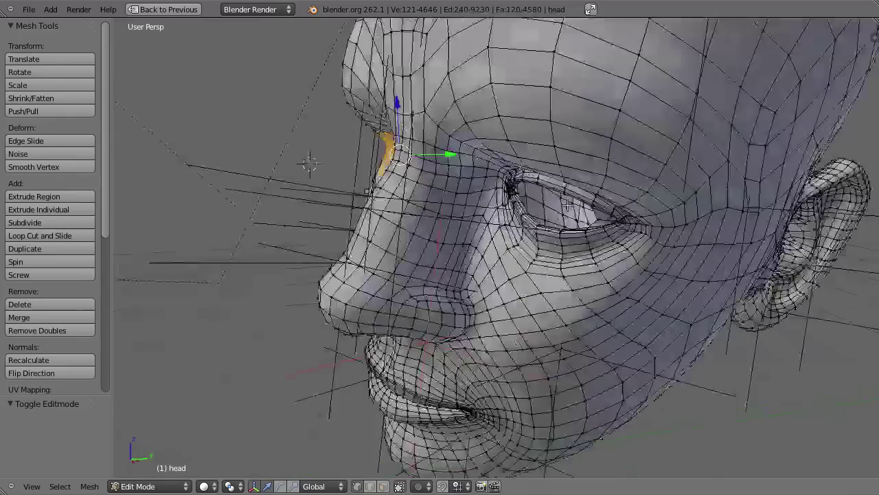
scroll(568, 204, up, 5)
alt+right_click(467, 255)
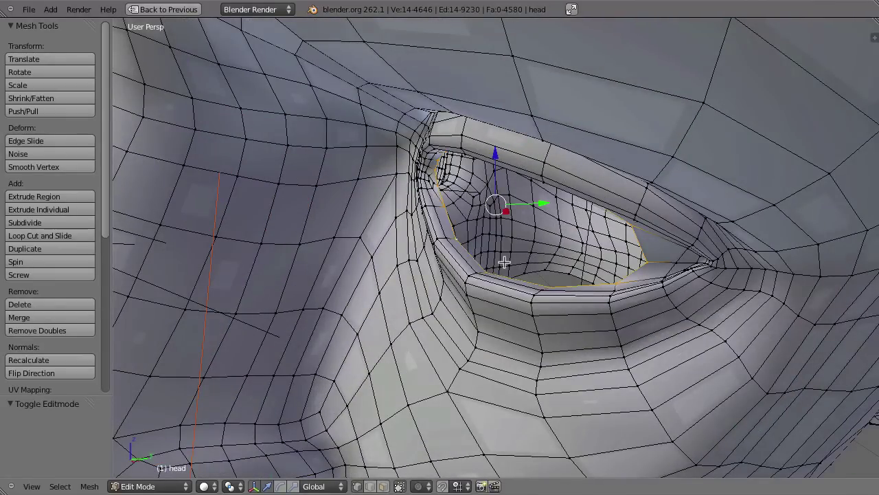
key(ctrl+KP_Add)
key(ctrl+KP_Add)
key(ctrl+KP_Add)
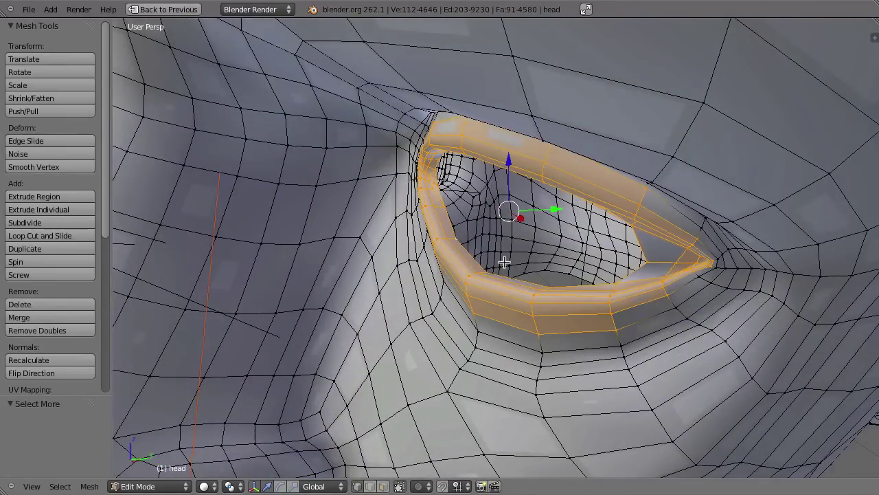
alt+right_click(641, 307)
key(ctrl+KP_Add)
key(ctrl+KP_Add)
key(ctrl+KP_Add)
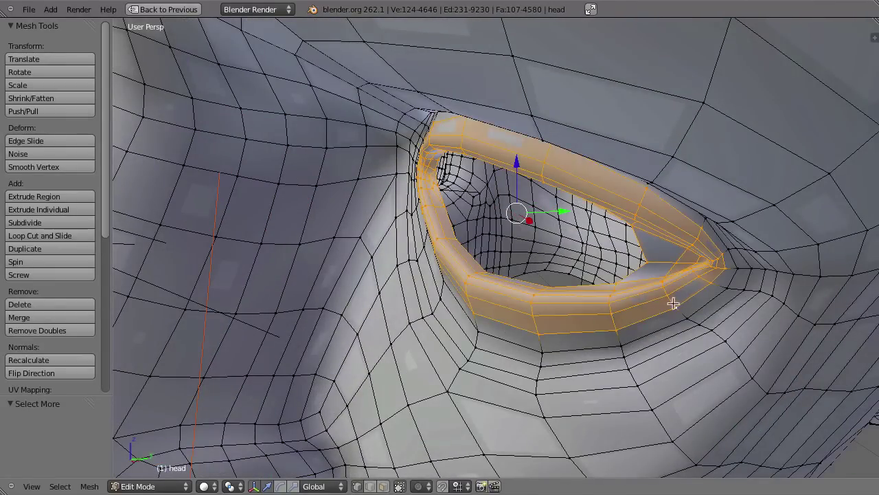
middle_drag(674, 303, 577, 281)
key(x)
click(570, 263)
Select the left eye hole's rim loop and extrude it inward twice, scaling each new ring smaller.
alt+right_click(567, 344)
key(s)
click(684, 318)
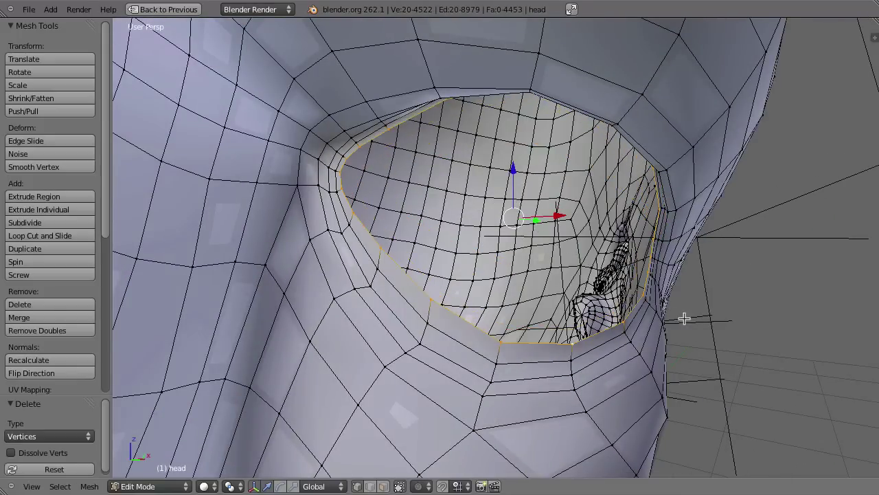
key(e)
key(s)
click(663, 324)
key(g)
key(s)
click(632, 304)
key(e)
right_click(633, 304)
key(s)
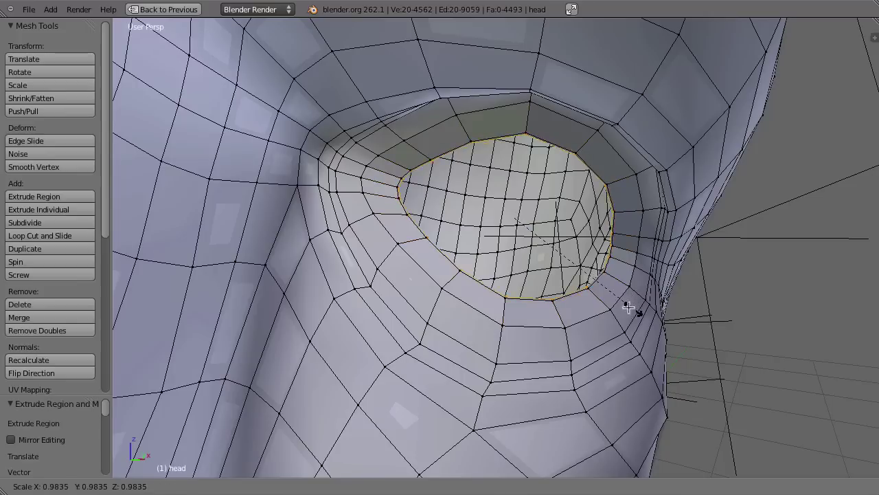
click(591, 291)
Extrude and scale two more rings toward the middle of the left eye hole and merge the last ring at center.
key(e)
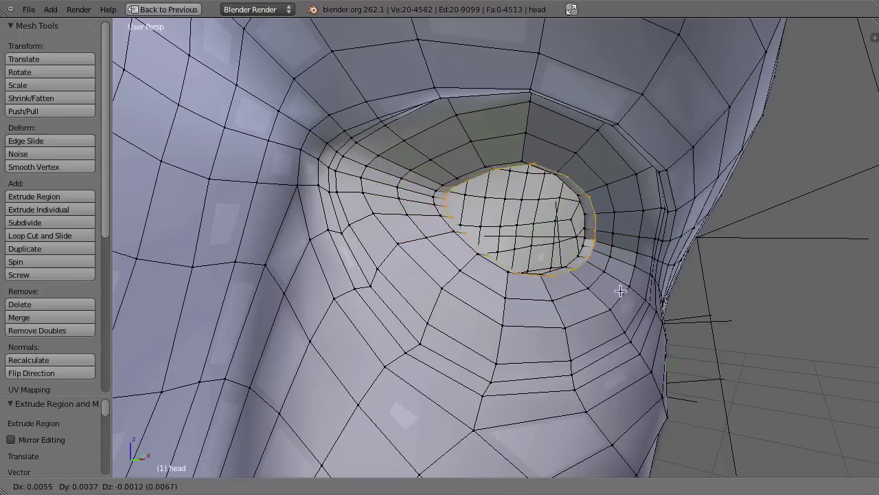
key(s)
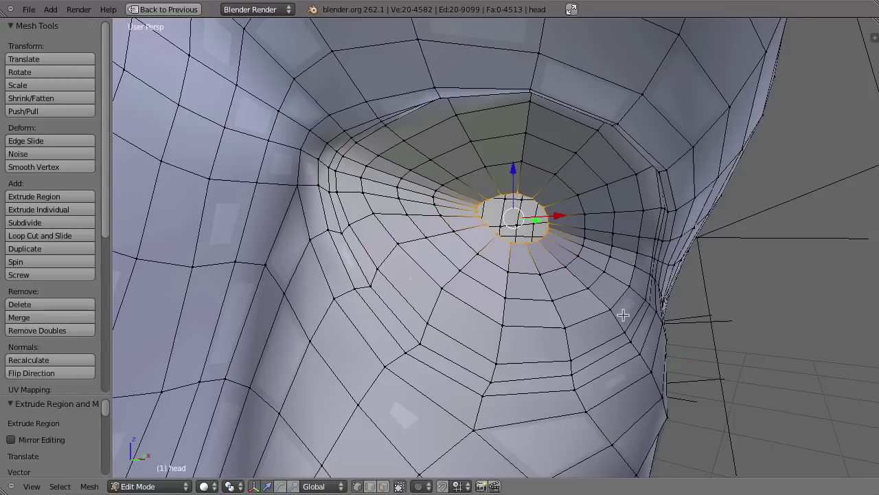
key(e)
key(s)
click(584, 286)
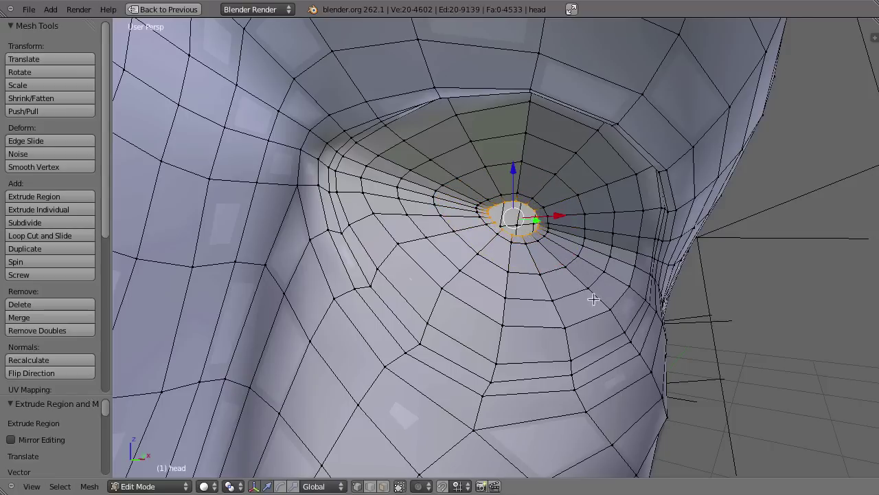
key(alt+m)
click(584, 309)
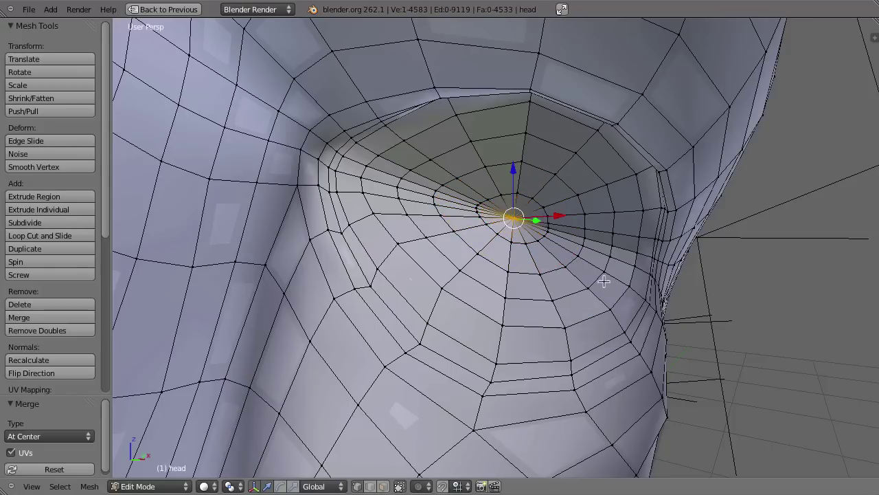
Grow the selection from the merged vertex over the whole left eye patch and set its faces to smooth shading.
middle_drag(584, 309, 577, 304)
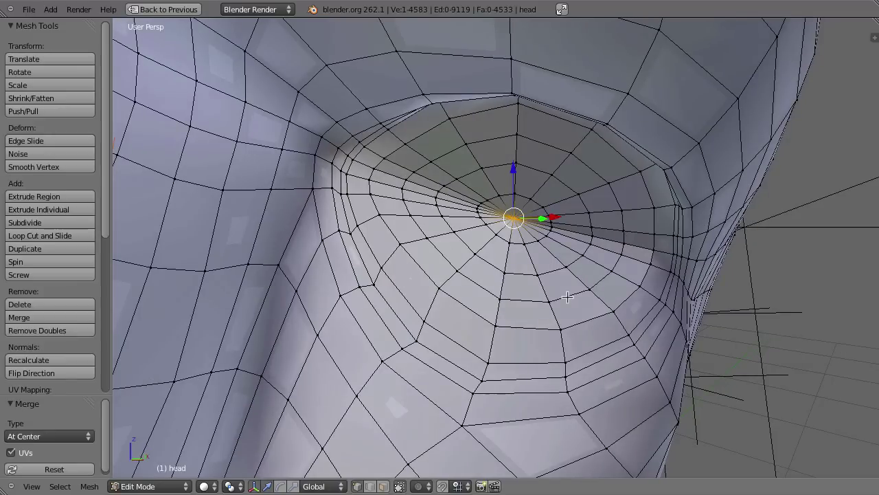
key(ctrl+KP_Add)
key(ctrl+KP_Add)
key(ctrl+KP_Add)
key(ctrl+KP_Add)
key(ctrl+KP_Add)
key(ctrl+KP_Add)
key(ctrl+KP_Add)
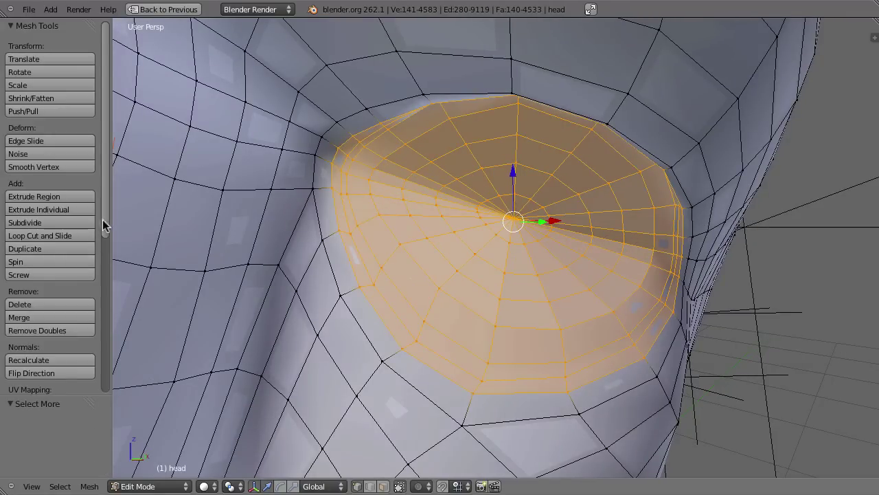
scroll(82, 275, down, 8)
click(25, 204)
Smooth the left eye patch's vertices four times and check the whole head in Object Mode.
scroll(103, 227, up, 8)
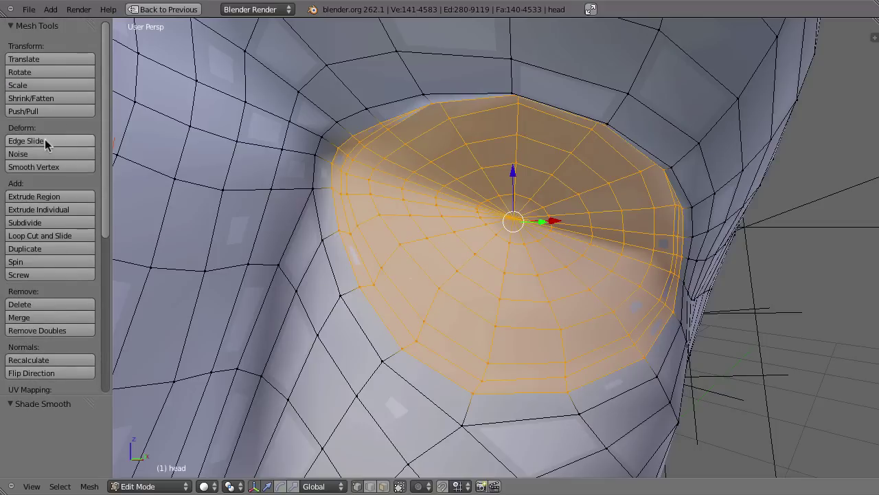
click(46, 167)
click(46, 168)
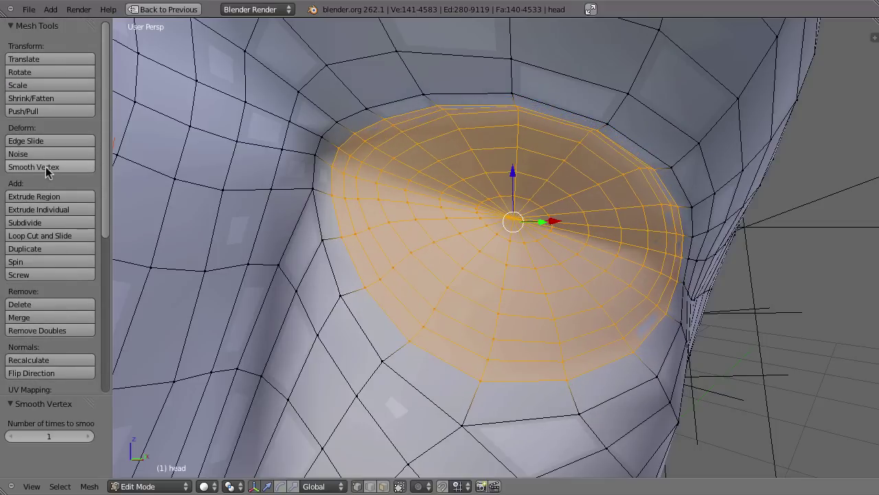
click(47, 169)
click(46, 168)
key(Tab)
scroll(528, 281, down, 12)
middle_drag(534, 270, 480, 299)
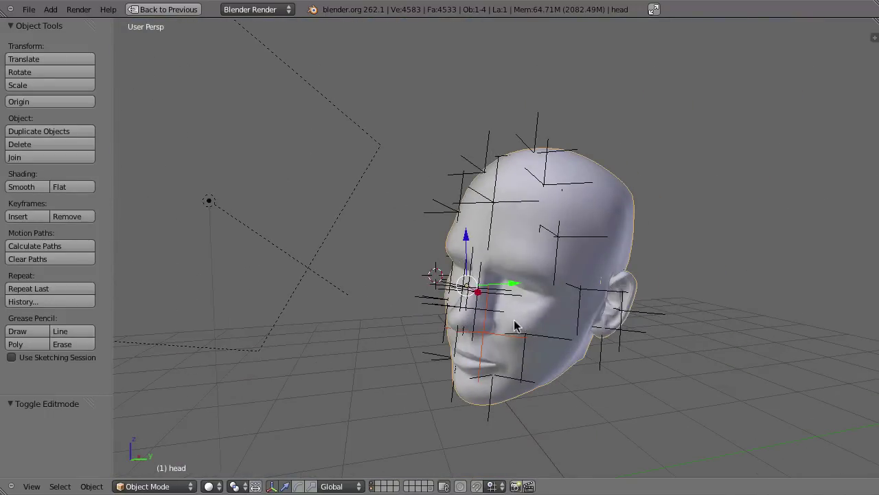
Render the current frame, then preview the Add and AlphaOver outputs in the maximized node editor's backdrop.
key(shift+space)
key(F12)
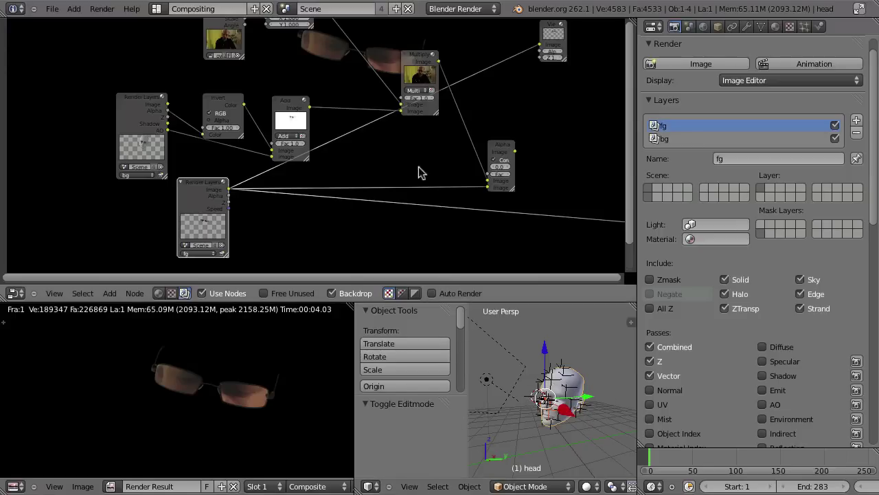
key(ctrl+Up)
ctrl+shift+click(391, 166)
middle_drag(478, 198, 556, 173)
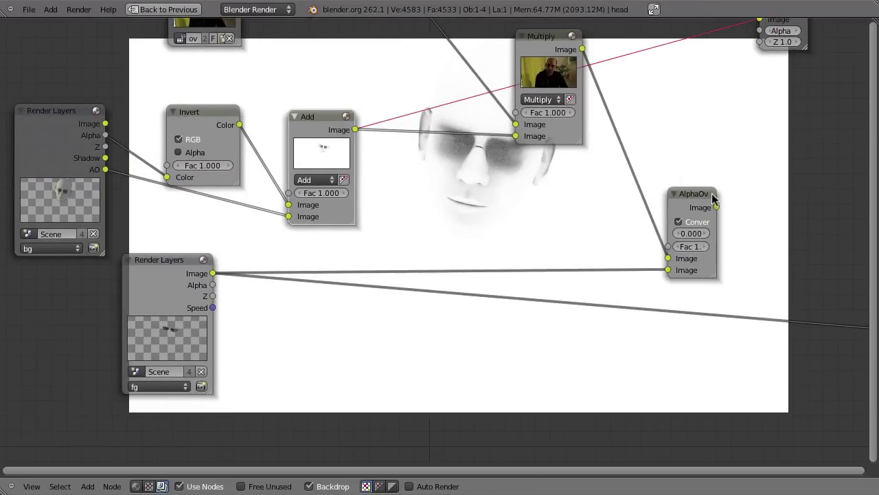
ctrl+shift+click(691, 197)
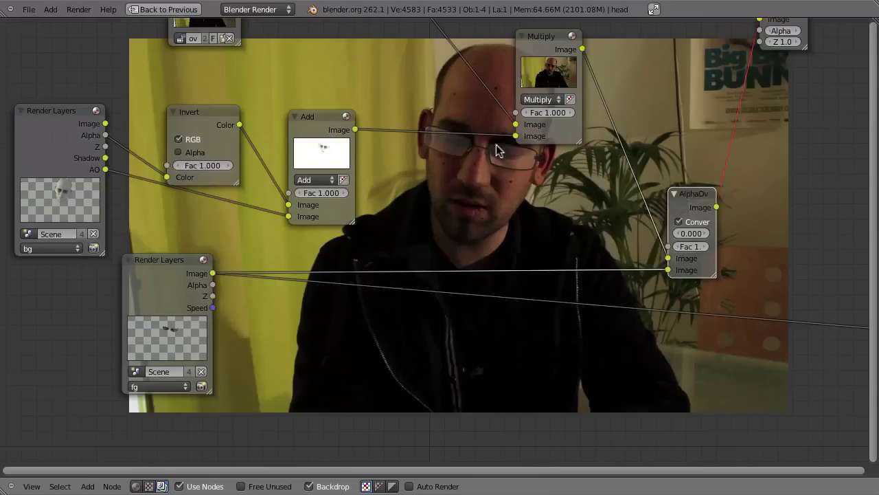
Compare the outputs of the Add, Multiply and AlphaOver nodes in the backdrop and look over the node tree.
middle_drag(492, 189, 536, 346)
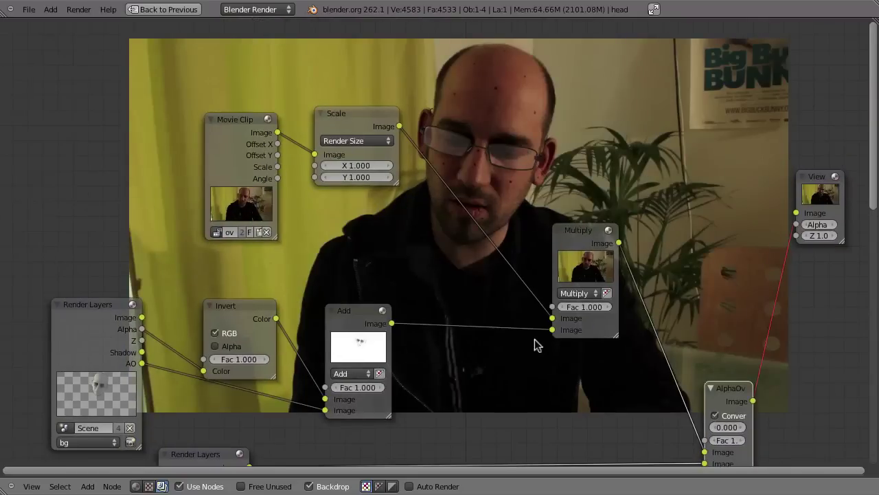
ctrl+shift+click(359, 317)
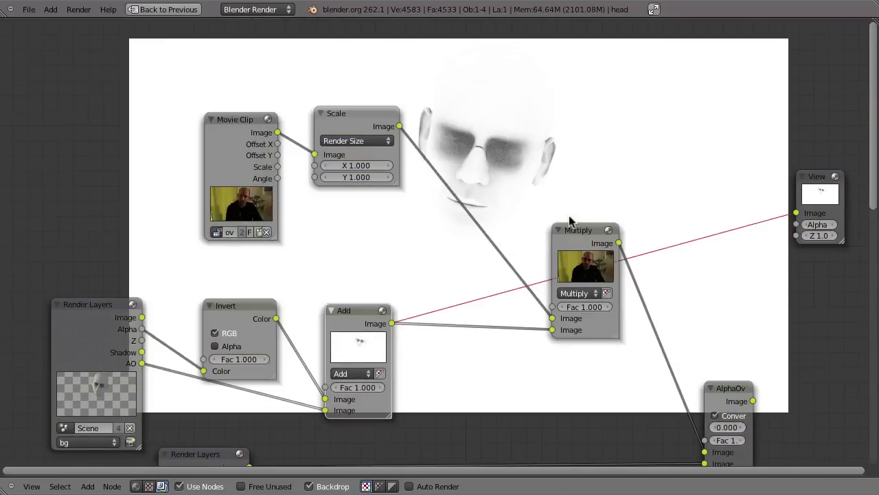
ctrl+shift+click(579, 240)
middle_drag(633, 246, 486, 137)
ctrl+shift+click(593, 298)
middle_drag(510, 266, 576, 292)
scroll(576, 292, down, 2)
scroll(464, 135, up, 3)
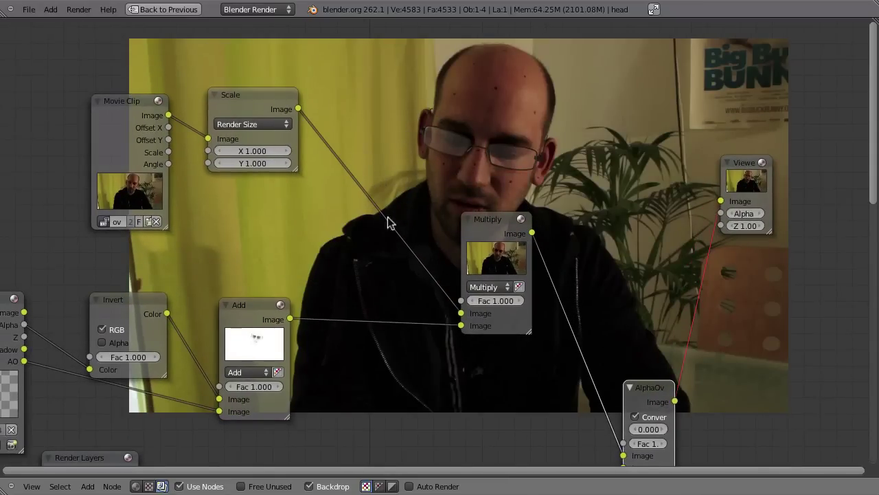
scroll(563, 323, down, 4)
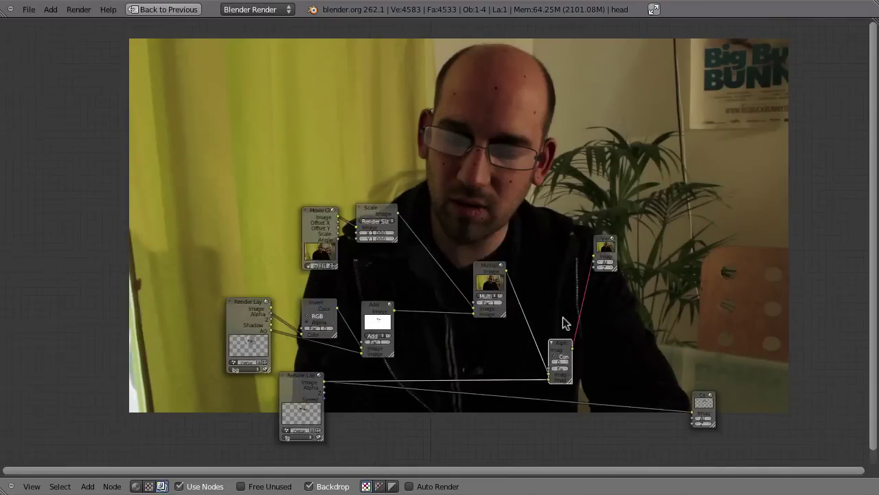
Inspect the head in the maximized 3D view, including its wireframe in Edit Mode, and look at it through the camera.
key(ctrl+Up)
key(ctrl+Up)
middle_drag(643, 296, 748, 291)
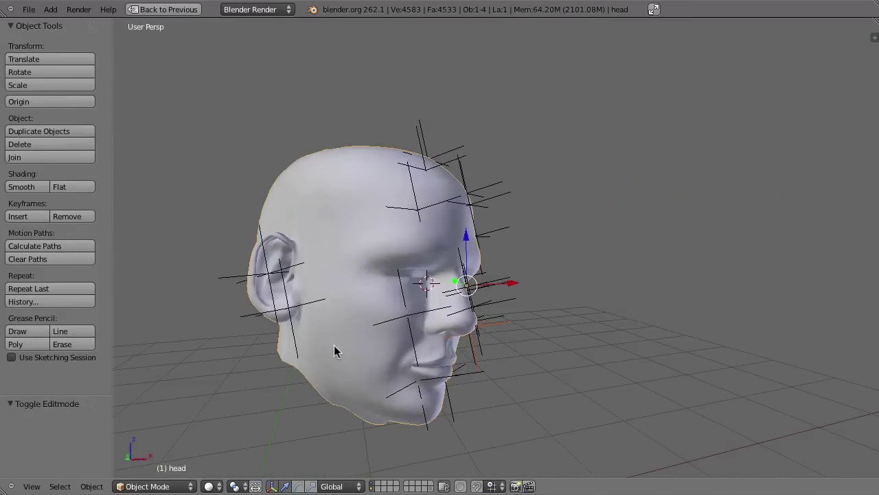
key(Tab)
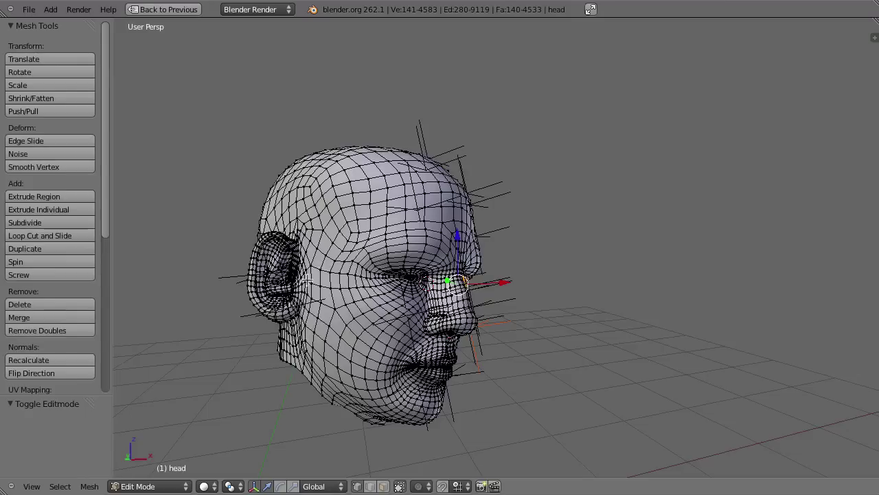
key(Tab)
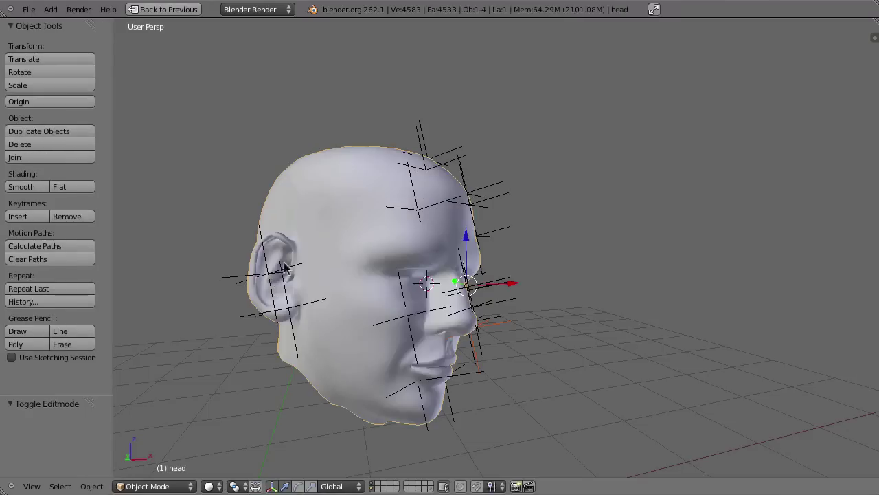
middle_drag(347, 286, 320, 190)
key(KP_0)
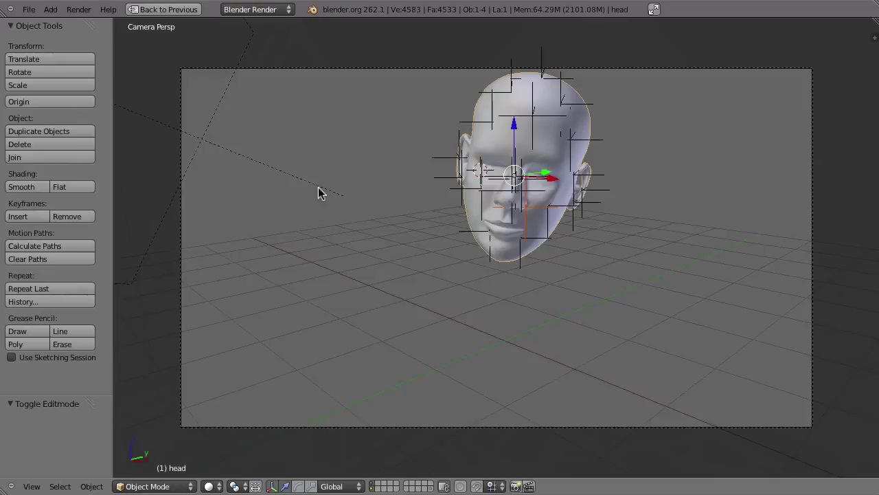
shift+middle_drag(521, 201, 510, 225)
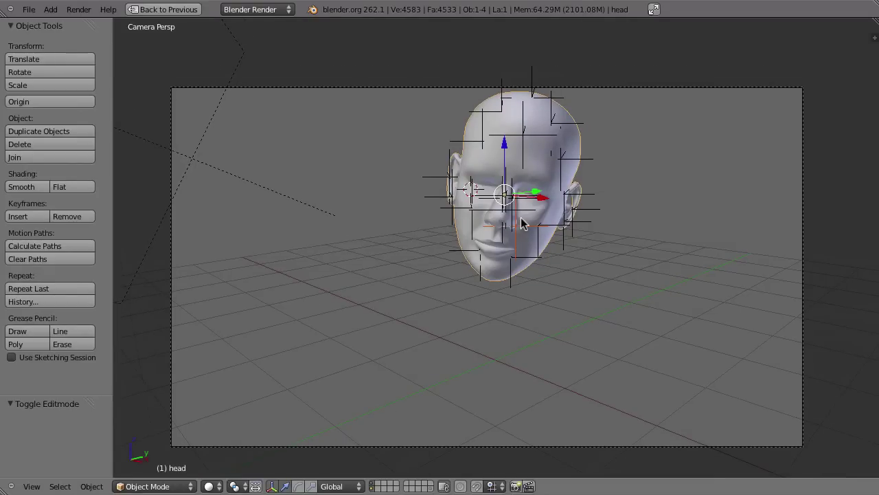
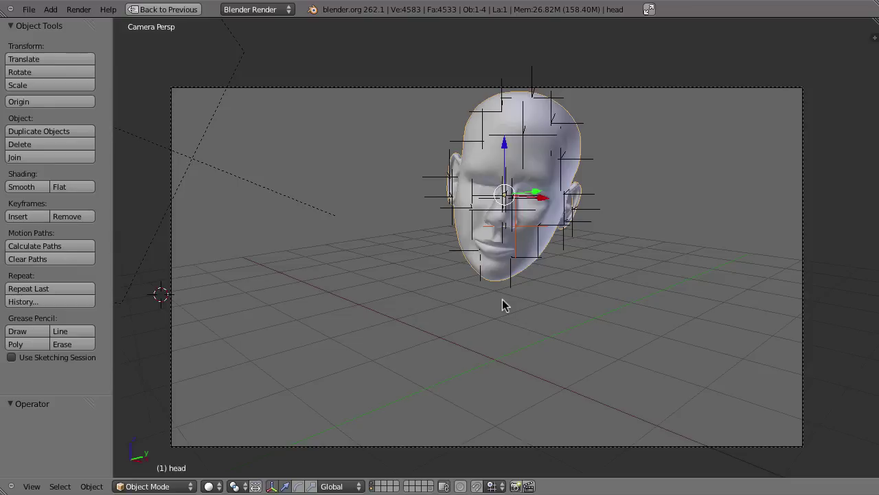
Rename the head mesh's existing UV map to project.
key(Tab)
key(Tab)
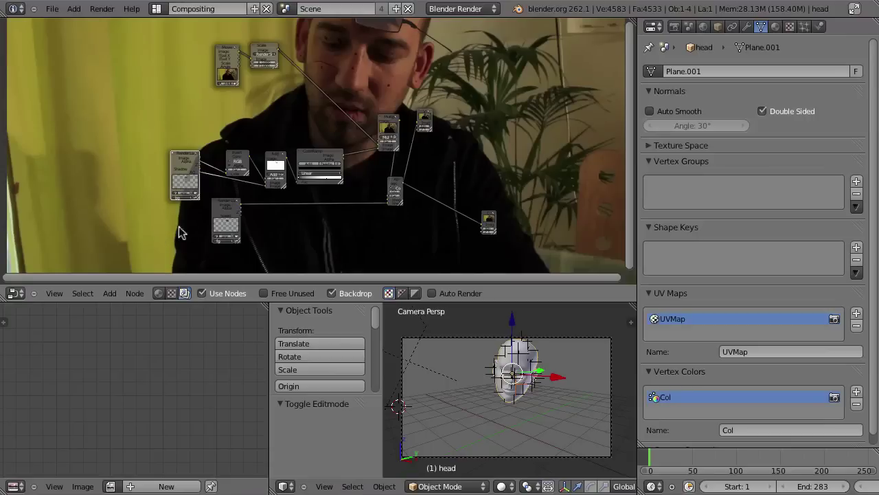
click(755, 350)
text(p)
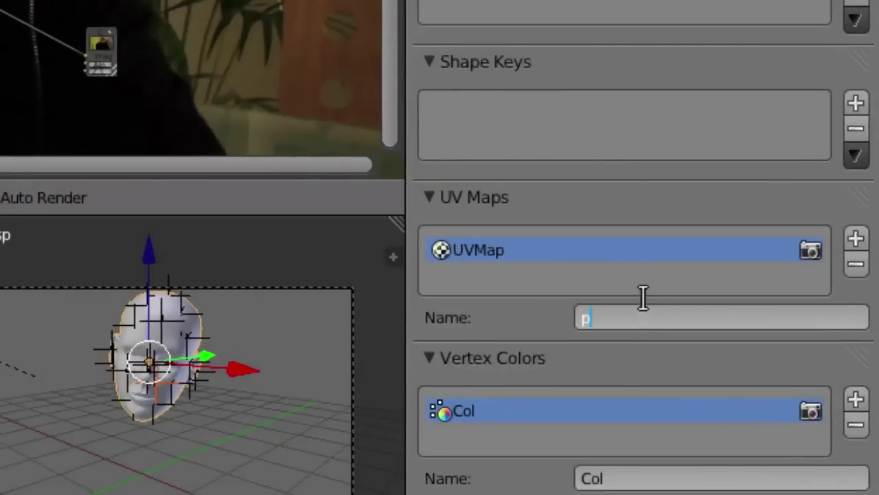
text(roject)
key(Return)
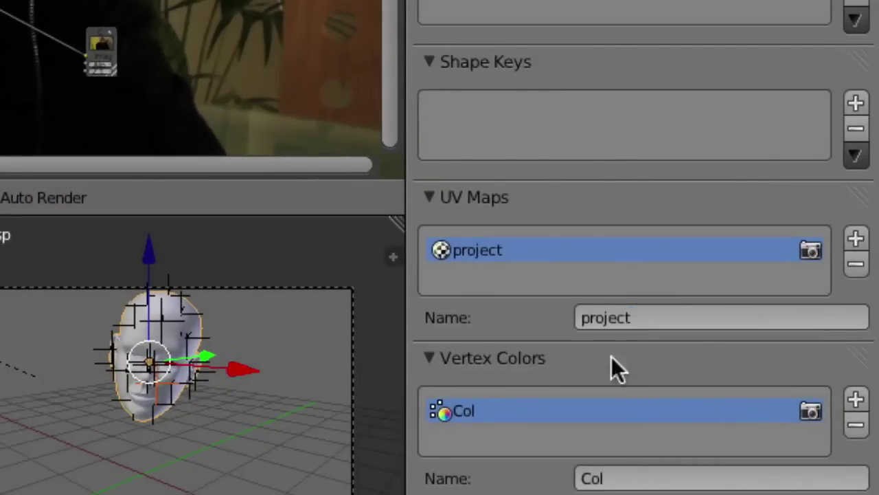
Add a second UV map to the head and name it mask.
click(856, 241)
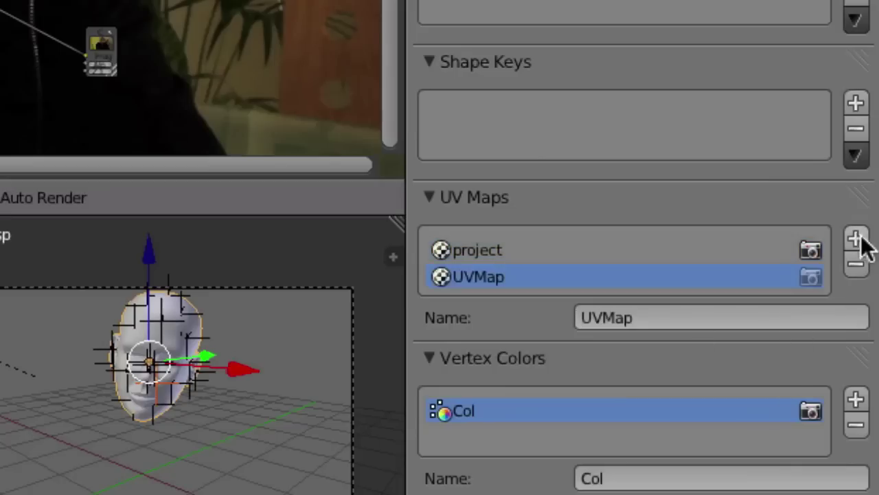
click(611, 322)
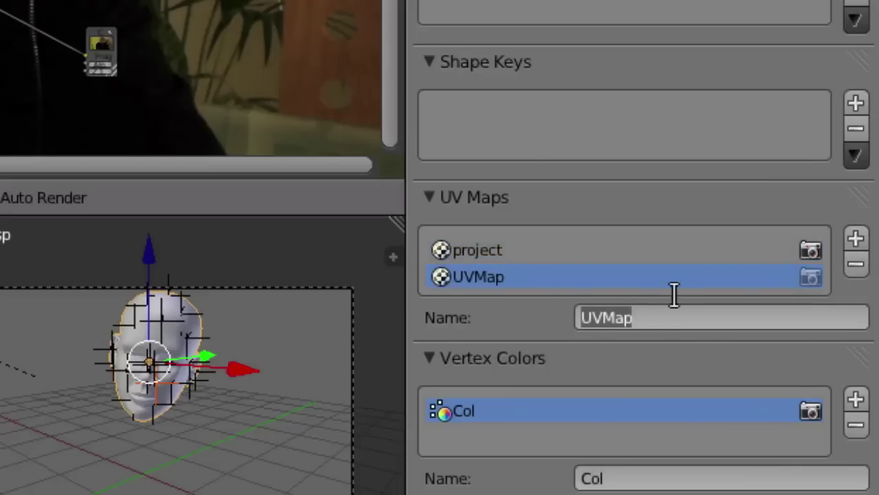
text(mask)
key(Return)
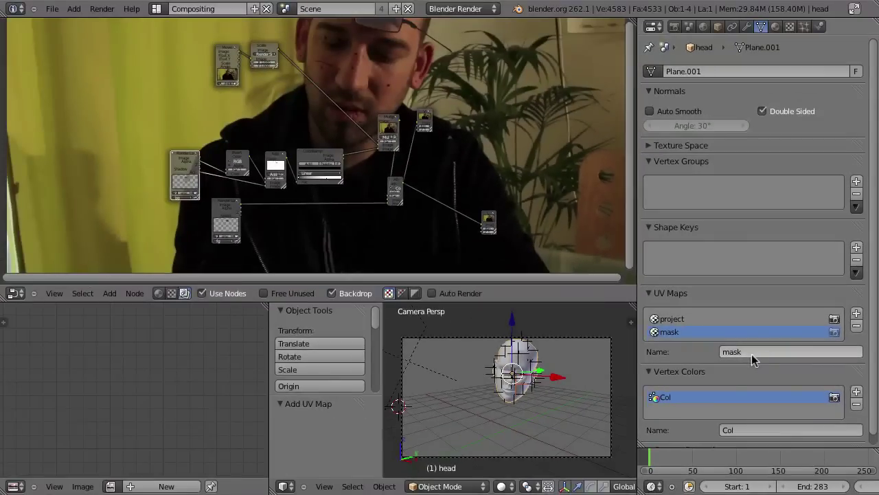
Unwrap the whole head mesh in Edit Mode into the mask UV map.
key(Tab)
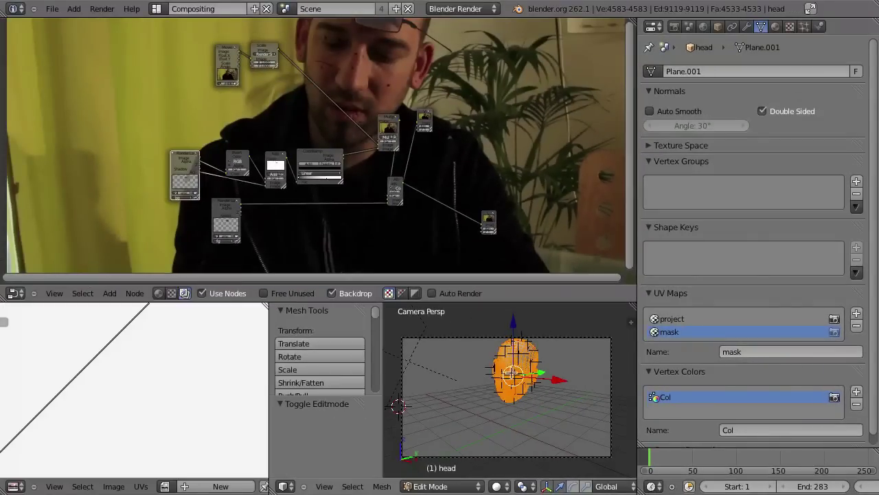
key(u)
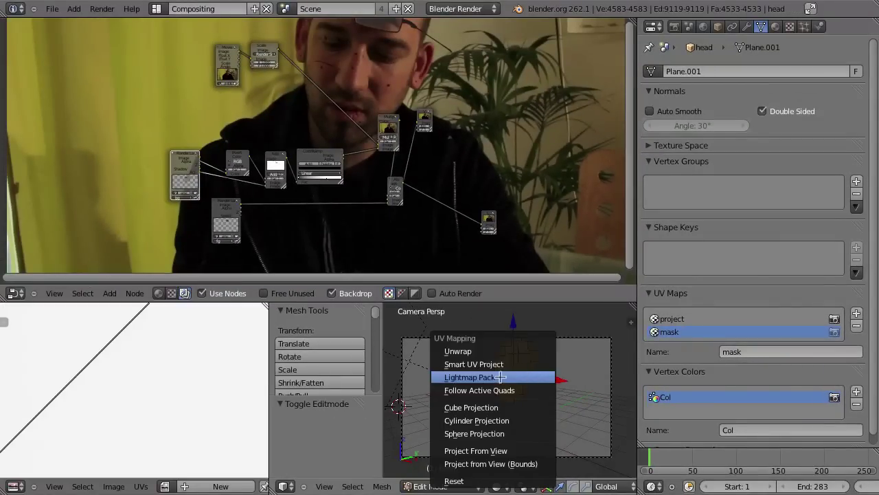
click(470, 352)
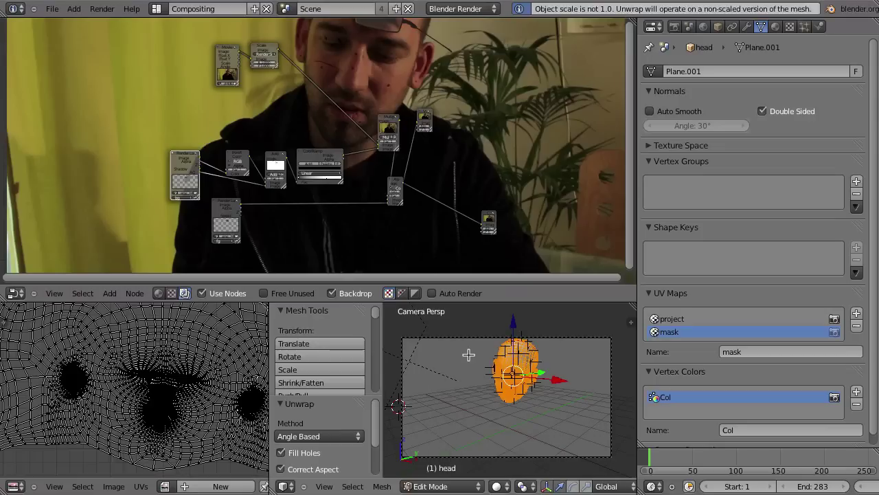
Inspect the unwrapped head mesh and its seams from several angles with all vertices deselected.
key(ctrl+Up)
middle_drag(522, 202, 440, 180)
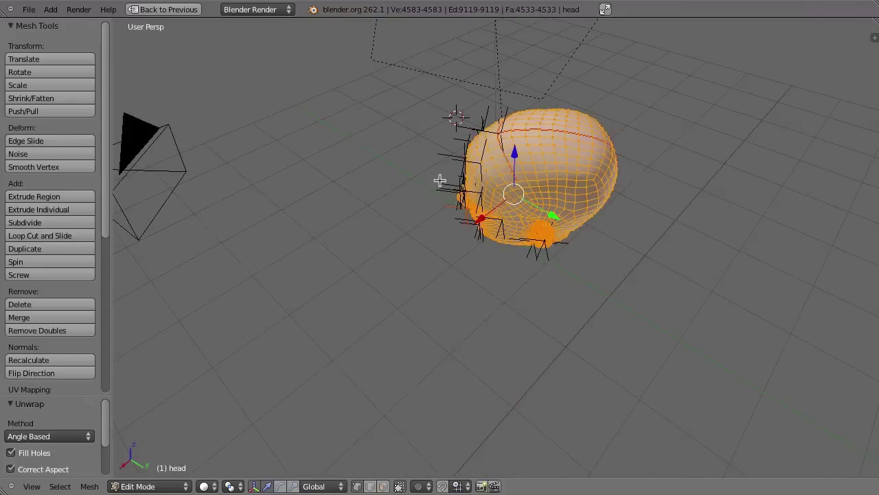
scroll(525, 136, up, 6)
scroll(528, 134, down, 4)
middle_drag(563, 154, 501, 119)
middle_drag(585, 143, 552, 215)
alt+right_click(546, 135)
key(a)
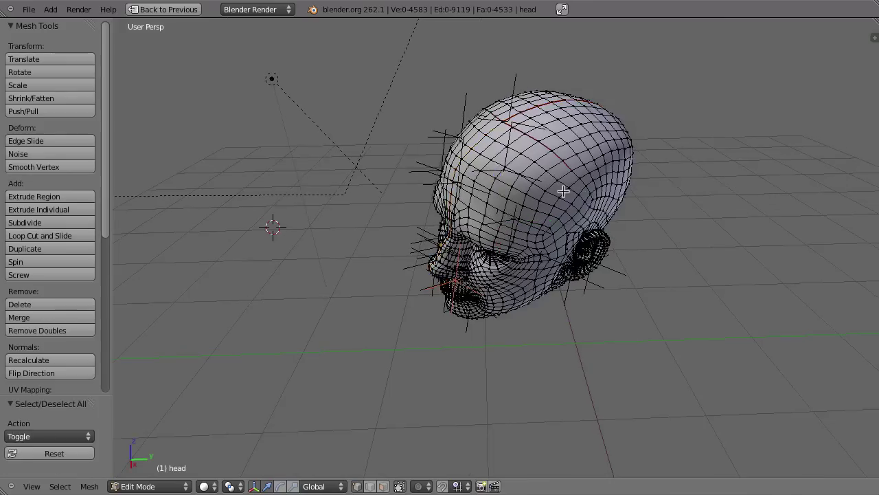
Select the whole head mesh and bring its complete UV layout into view in the maximized UV editor.
key(ctrl+Right)
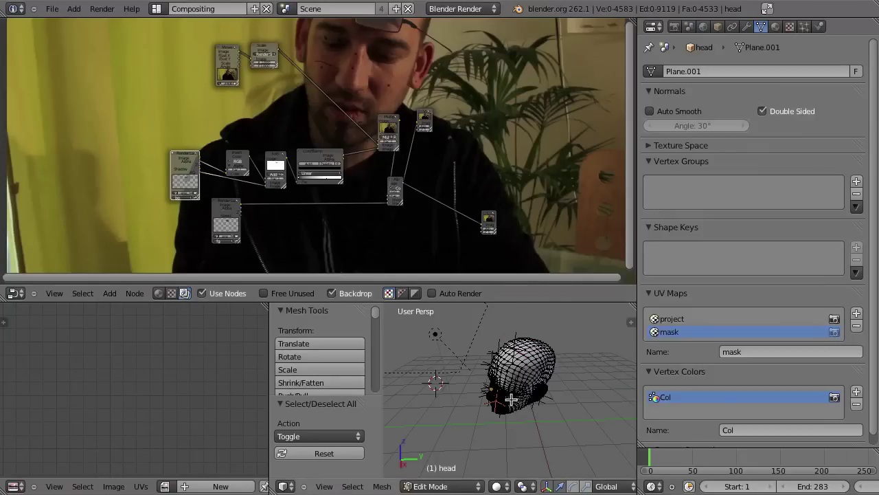
key(a)
key(ctrl+Up)
ctrl+middle_drag(443, 316, 422, 296)
middle_drag(510, 252, 470, 267)
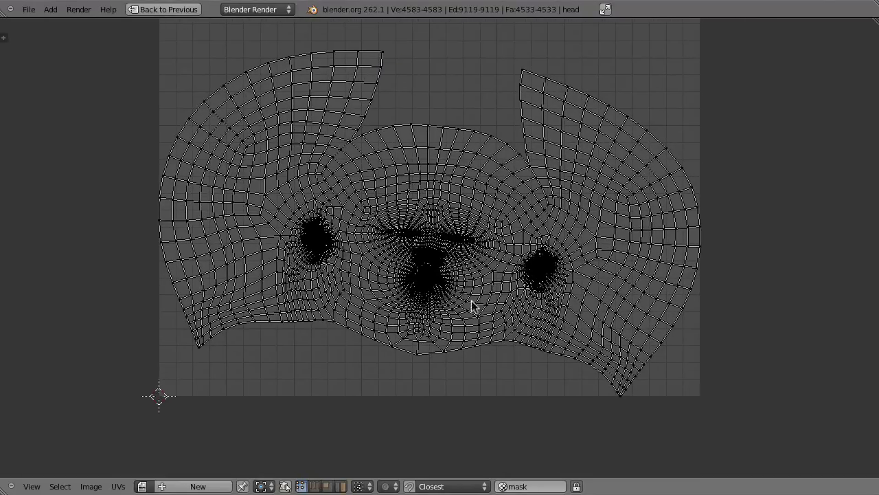
Create a new black 1024 × 1024 image named mask for the head's UV layout.
click(197, 487)
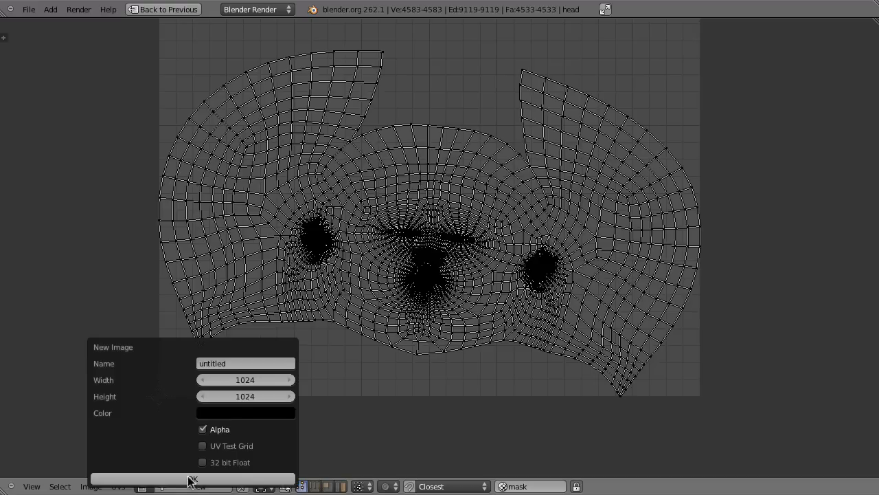
click(237, 361)
text(m)
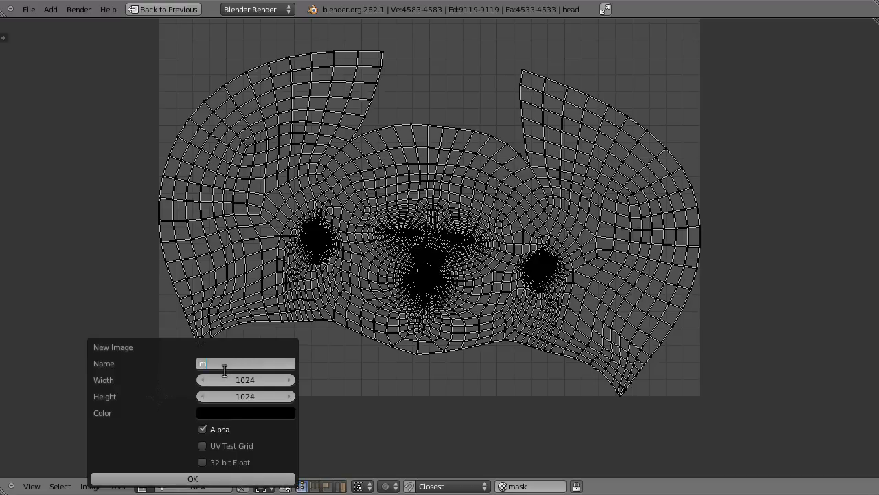
text(ask)
click(179, 479)
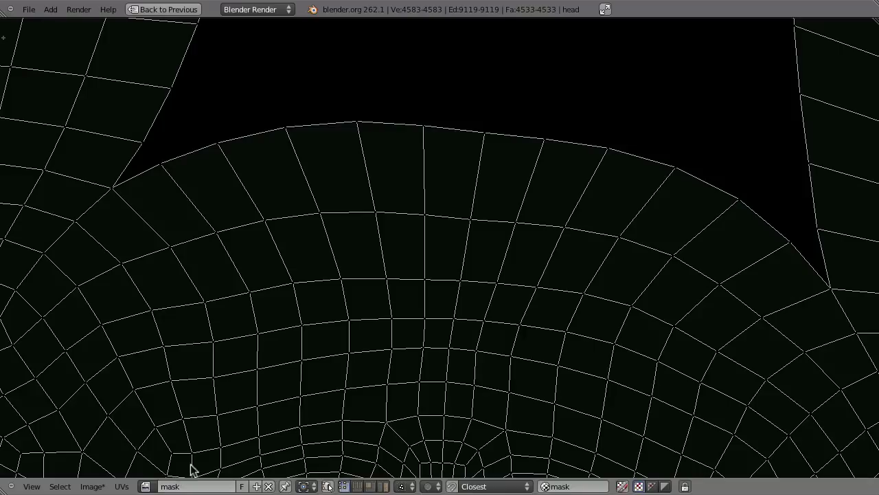
Return the head to Object Mode and set the 3D view's shading to Texture.
scroll(409, 259, down, 5)
key(Tab)
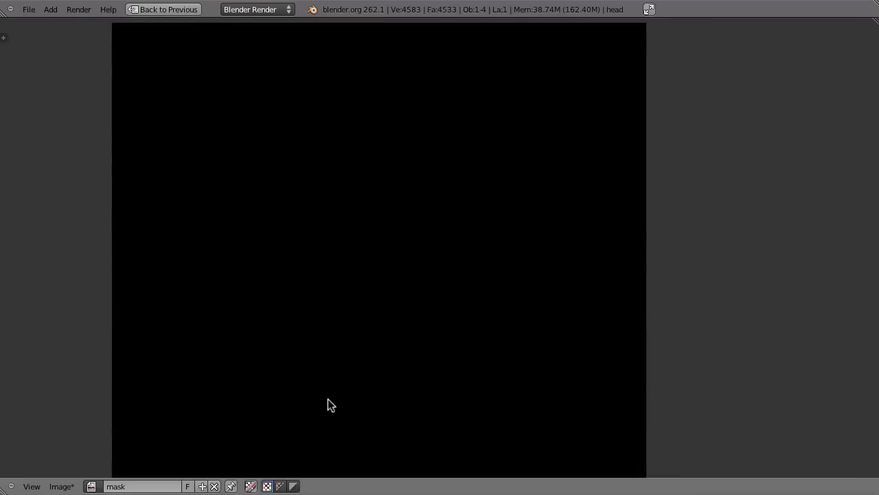
key(shift+F5)
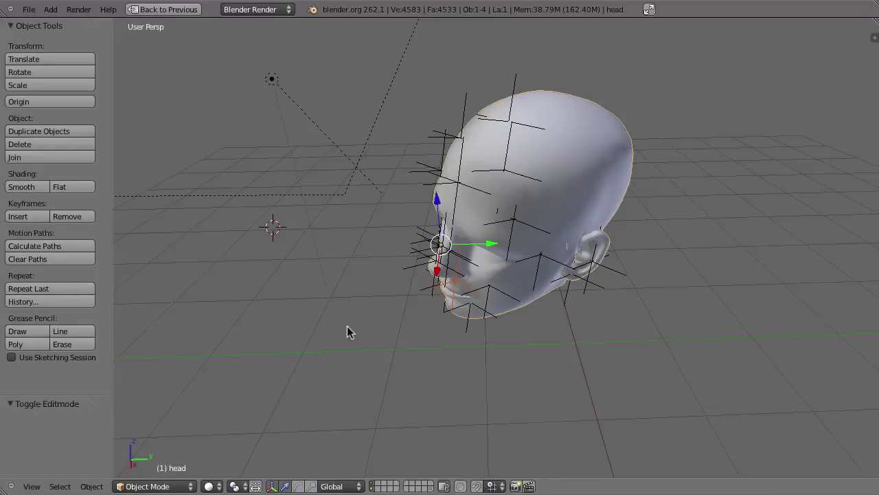
click(213, 485)
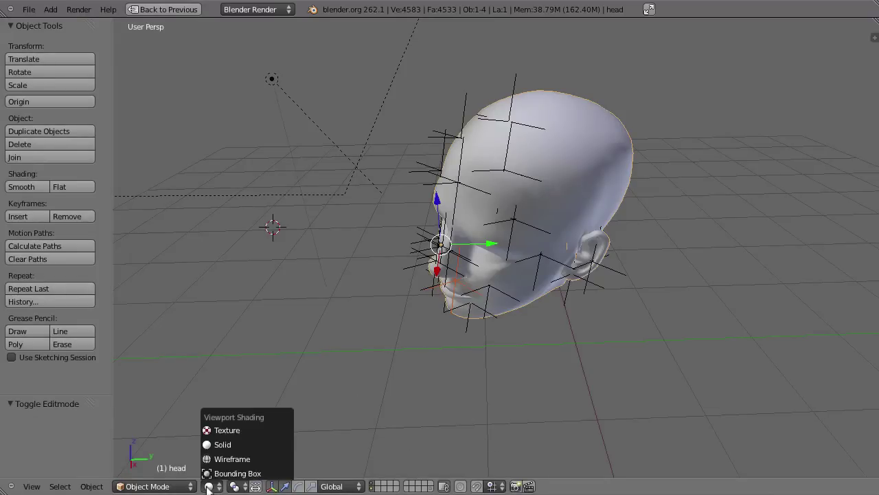
click(220, 429)
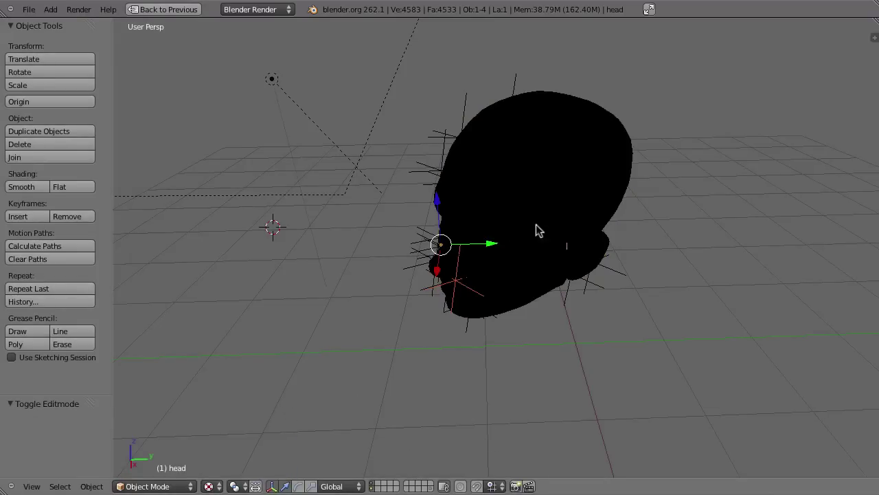
key(ctrl+Down)
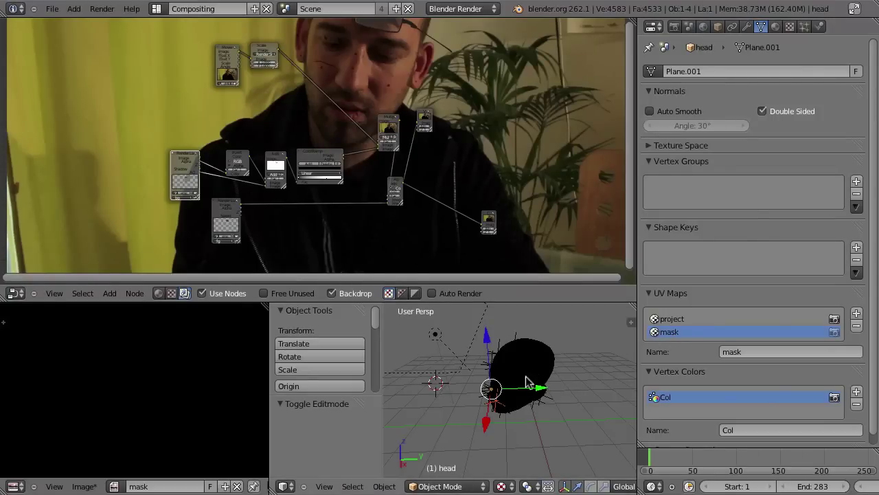
Switch the head to Texture Paint mode in the maximized 3D view and set the brush named Brush to white.
key(ctrl+Up)
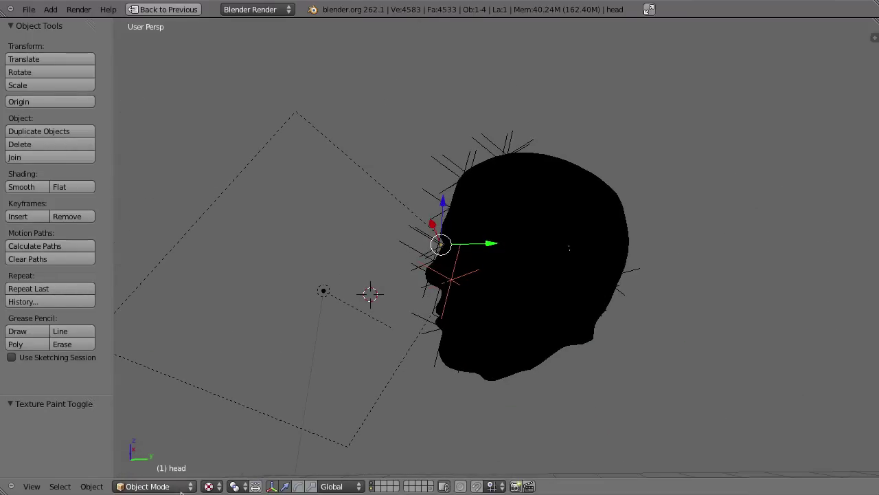
click(171, 486)
click(163, 416)
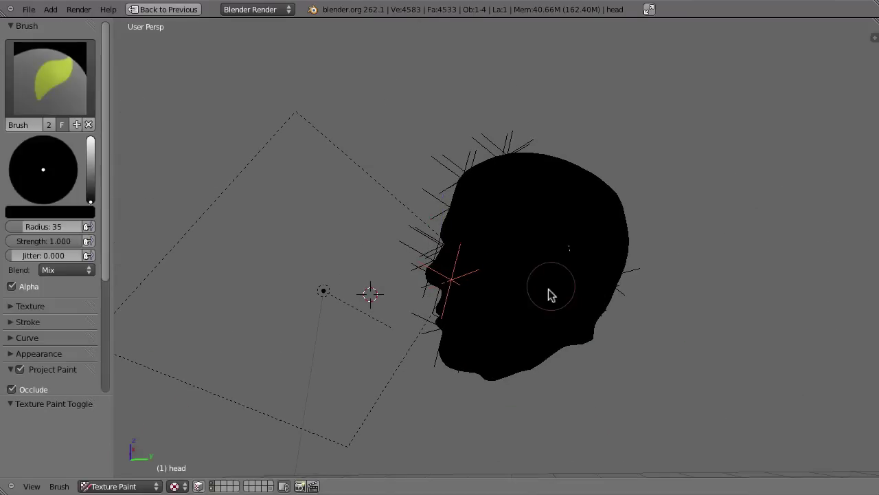
click(41, 79)
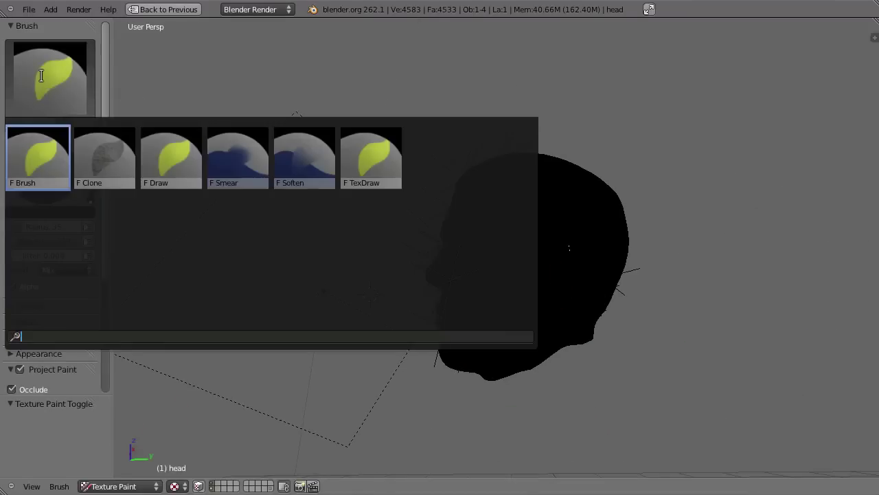
click(41, 162)
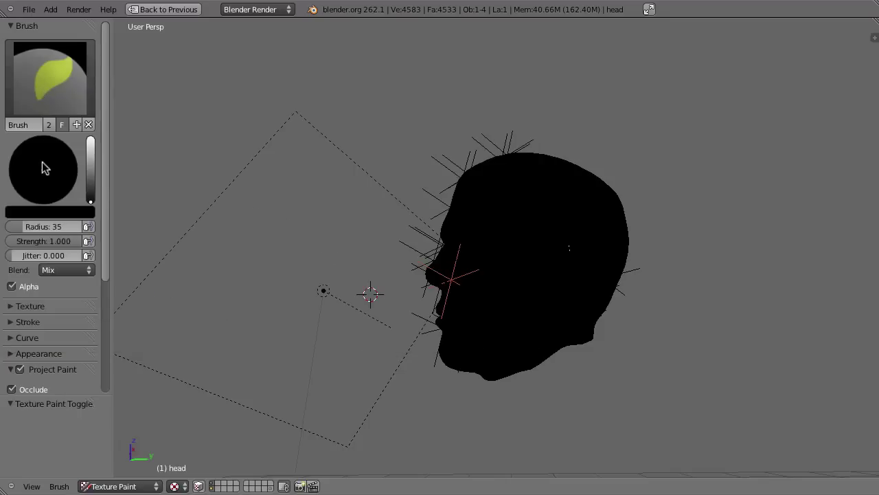
drag(90, 201, 137, 101)
Enable the Wire display option for the head object.
mouse_move(542, 244)
middle_down()
mouse_move(504, 277)
mouse_move(541, 276)
mouse_move(501, 267)
mouse_move(528, 261)
mouse_move(529, 281)
mouse_move(547, 227)
mouse_move(573, 236)
mouse_move(509, 211)
mouse_move(543, 241)
mouse_move(522, 211)
middle_up()
key(ctrl+Up)
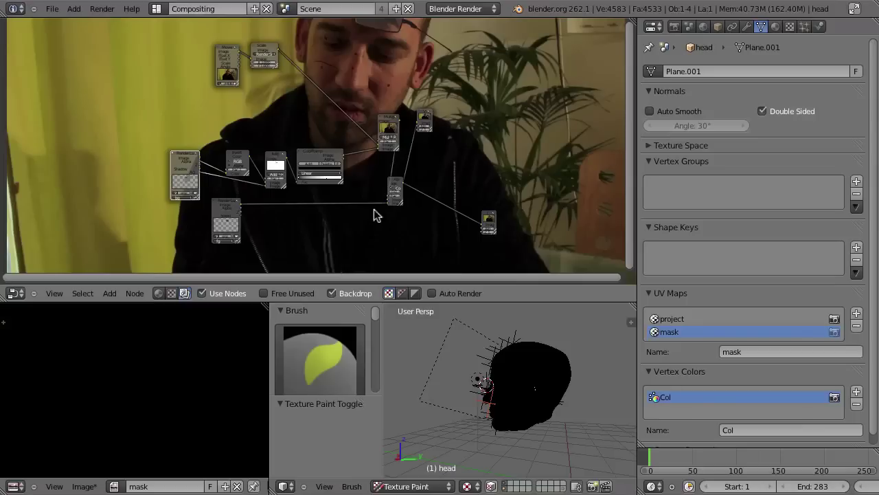
click(718, 27)
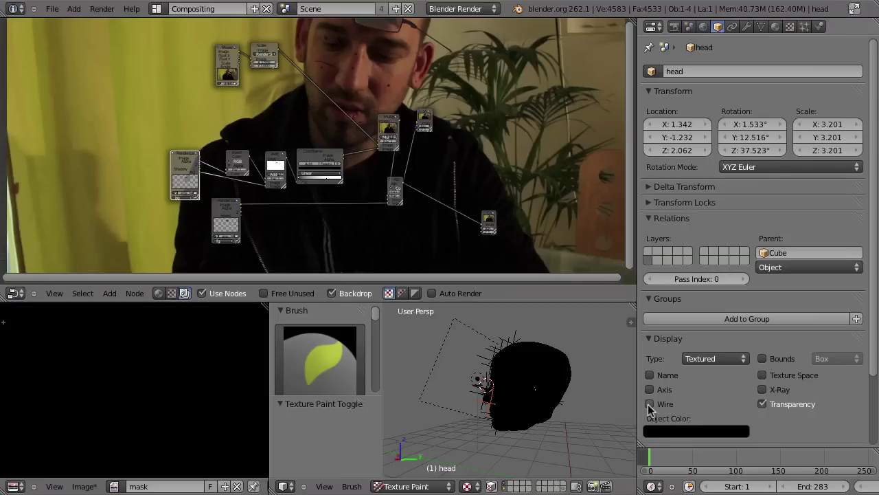
click(649, 404)
Paint a white band along the head's left side, covering the temple from the ear and the area around the left eye.
mouse_move(515, 208)
middle_down()
mouse_move(501, 219)
mouse_move(497, 240)
mouse_move(516, 248)
mouse_move(493, 240)
middle_up()
mouse_move(489, 243)
mouse_down()
mouse_move(529, 250)
mouse_move(613, 226)
mouse_up()
mouse_move(613, 226)
middle_down()
mouse_move(549, 246)
mouse_move(573, 255)
middle_up()
click(573, 253)
middle_drag(535, 277, 549, 266)
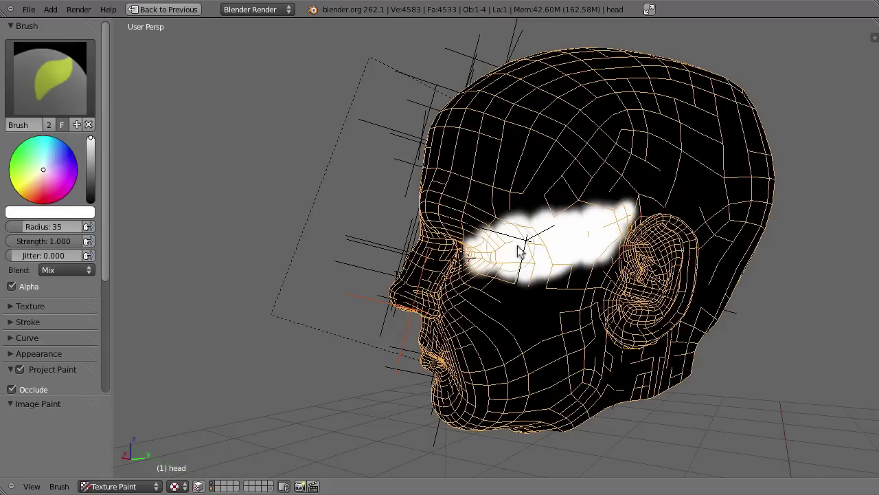
middle_drag(518, 246, 563, 249)
mouse_move(507, 254)
mouse_down()
mouse_move(473, 228)
mouse_move(484, 271)
mouse_up()
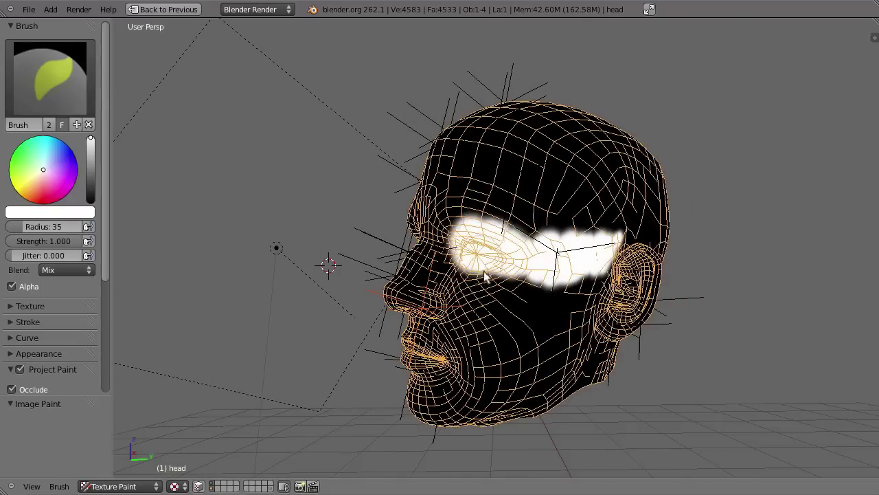
middle_drag(485, 276, 515, 268)
mouse_move(515, 268)
mouse_down()
mouse_move(473, 247)
mouse_move(440, 255)
mouse_move(474, 257)
mouse_up()
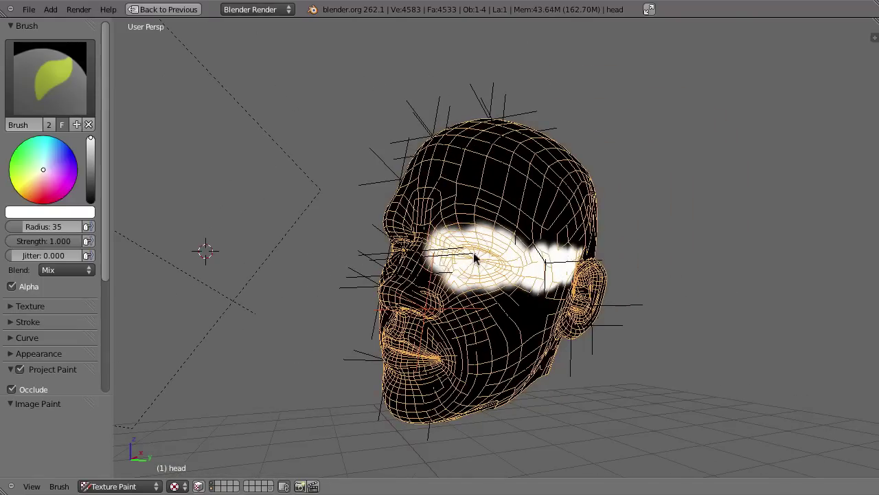
middle_drag(487, 261, 530, 279)
mouse_move(530, 279)
mouse_down()
mouse_move(491, 275)
mouse_move(469, 252)
mouse_move(416, 243)
mouse_move(422, 254)
mouse_up()
middle_drag(430, 268, 489, 276)
Continue the white band across the nose bridge, around the right eye and along the right temple to the ear.
drag(416, 243, 389, 249)
mouse_move(391, 250)
middle_down()
mouse_move(444, 261)
mouse_move(405, 241)
middle_up()
mouse_move(405, 240)
mouse_down()
mouse_move(308, 236)
mouse_move(323, 246)
mouse_move(343, 215)
mouse_move(364, 248)
mouse_move(304, 245)
mouse_move(312, 237)
mouse_up()
middle_drag(312, 237, 371, 244)
drag(371, 244, 309, 237)
mouse_move(309, 237)
middle_down()
mouse_move(365, 252)
mouse_move(319, 220)
mouse_move(342, 237)
middle_up()
drag(518, 205, 513, 218)
middle_drag(513, 214, 513, 230)
mouse_move(512, 233)
mouse_down()
mouse_move(399, 196)
mouse_move(551, 232)
mouse_move(420, 211)
mouse_up()
middle_drag(420, 211, 448, 234)
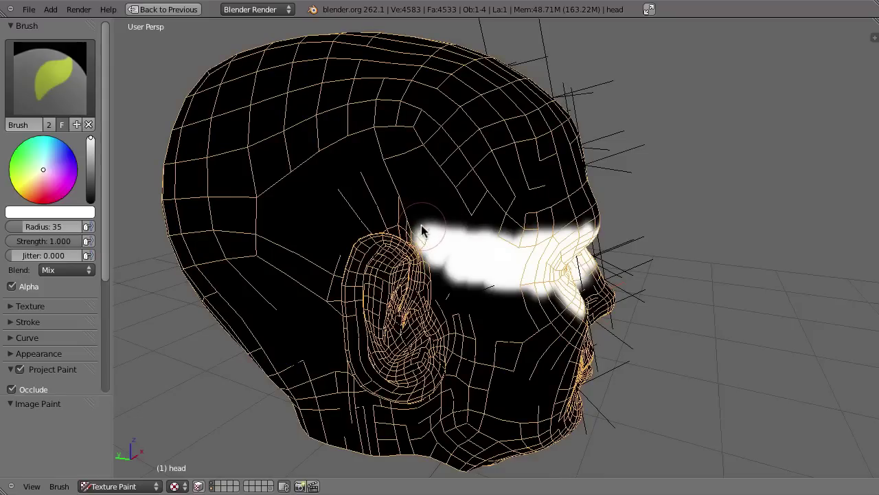
mouse_move(421, 225)
mouse_down()
mouse_move(447, 247)
mouse_move(523, 247)
mouse_up()
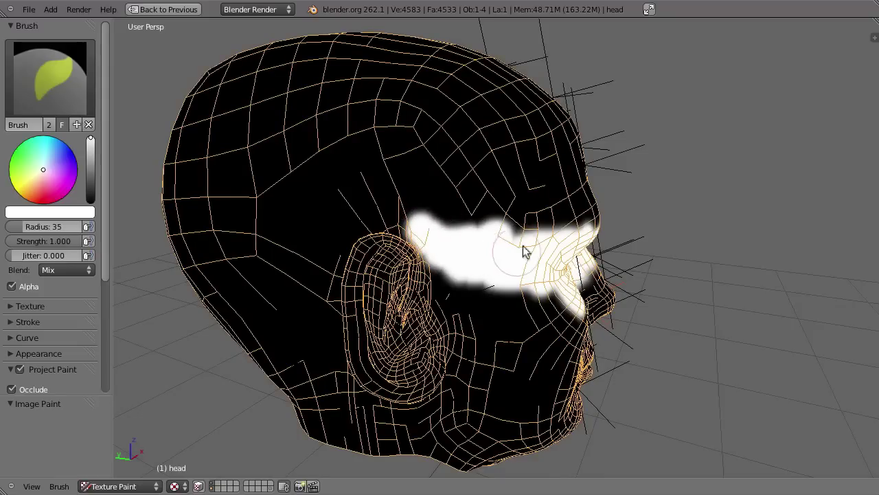
Inspect the painted white band from the front and the sides of the head and restore the full screen layout.
scroll(533, 250, down, 4)
mouse_move(540, 250)
middle_down()
mouse_move(385, 239)
mouse_move(364, 215)
middle_up()
mouse_move(589, 244)
middle_down()
mouse_move(576, 261)
mouse_move(519, 268)
middle_up()
scroll(519, 268, up, 3)
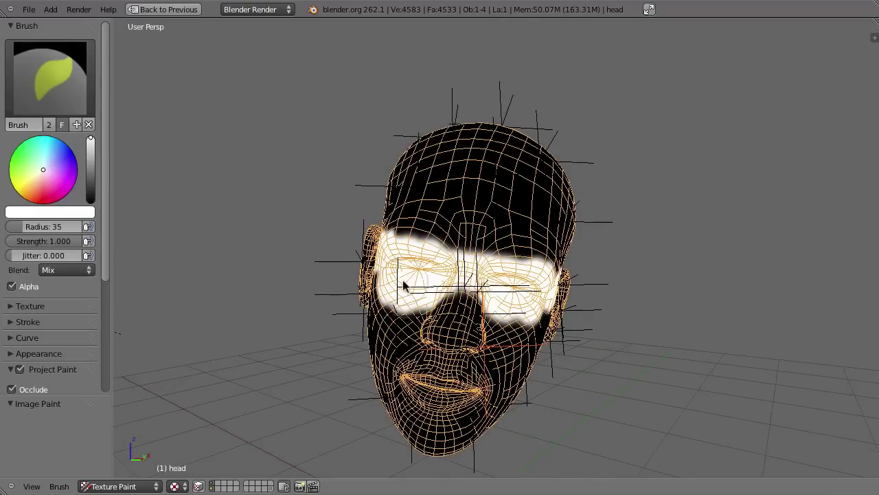
middle_drag(502, 298, 506, 303)
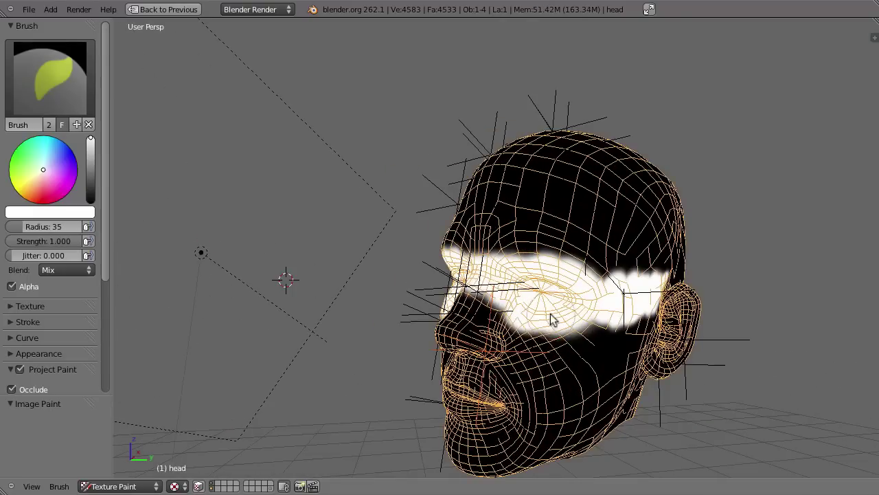
shift+middle_drag(597, 309, 421, 254)
key(ctrl+Up)
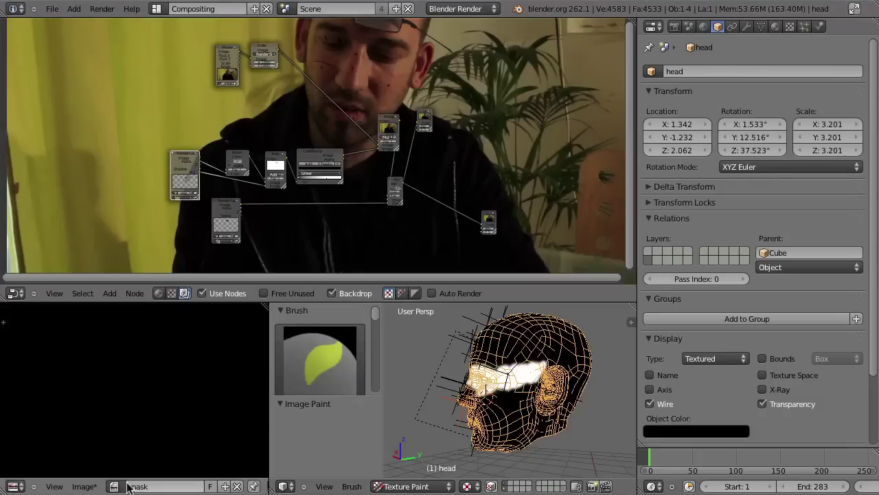
Save the painted mask image as mask.png in the tex folder, overwriting the existing file.
click(84, 487)
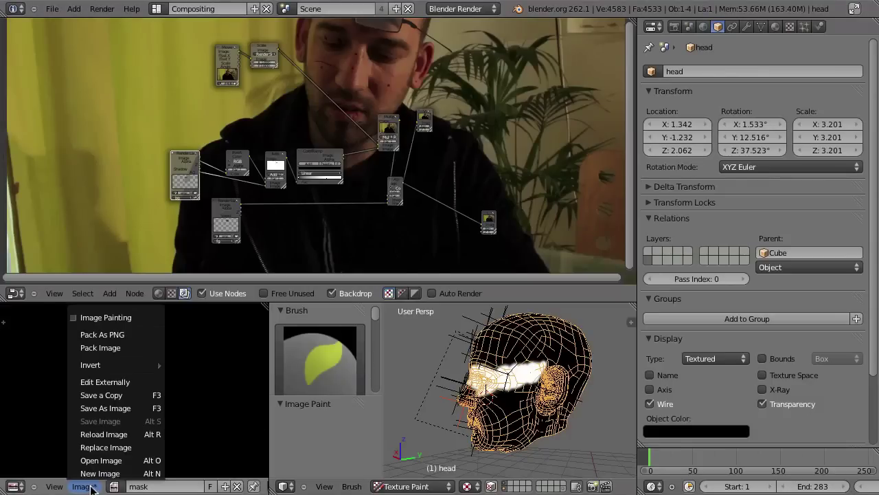
click(100, 410)
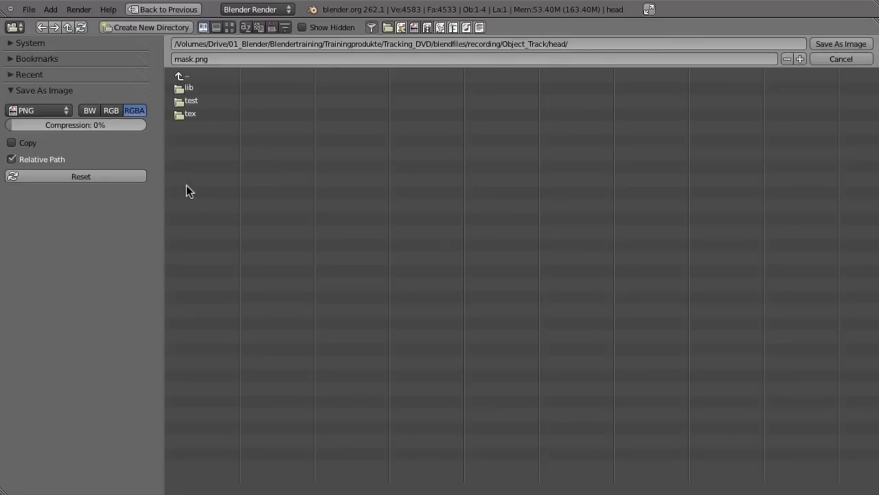
click(192, 114)
click(206, 86)
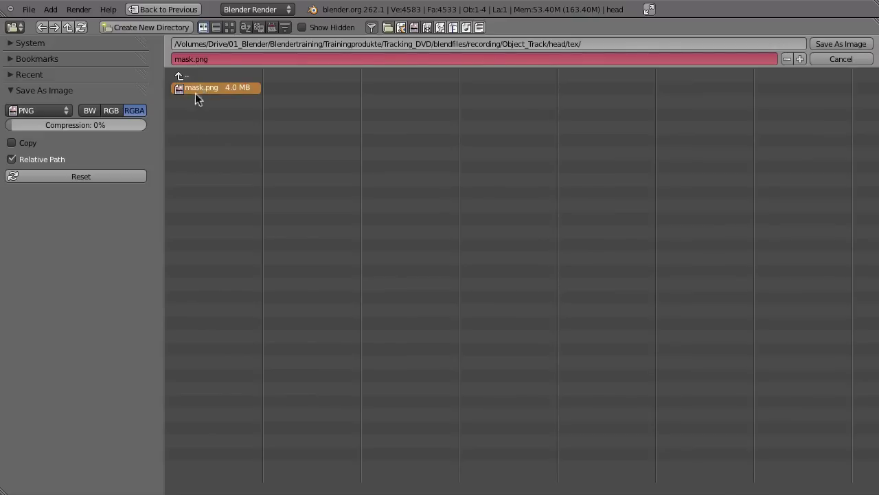
click(840, 43)
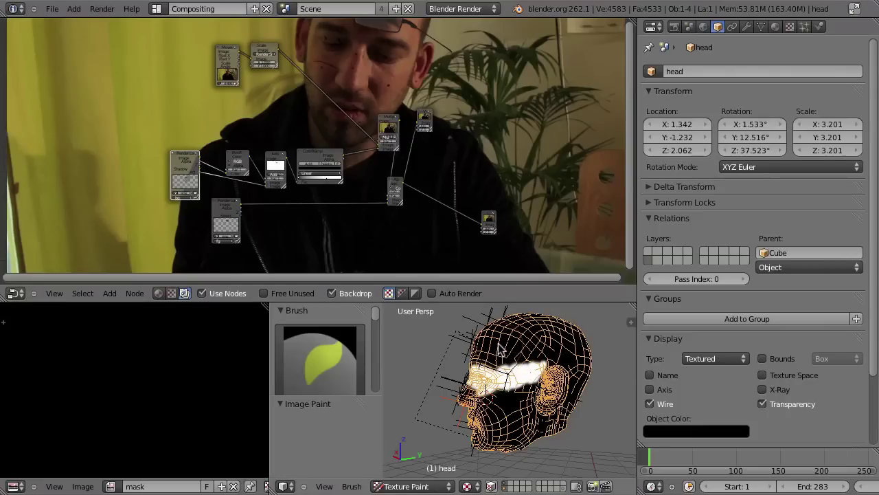
Enable the UV pass for the bg render layer and render the current frame.
click(675, 27)
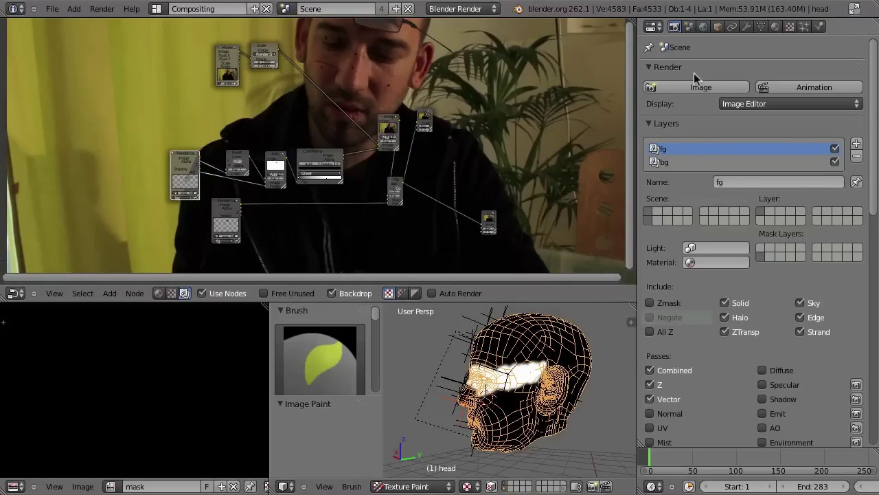
click(664, 163)
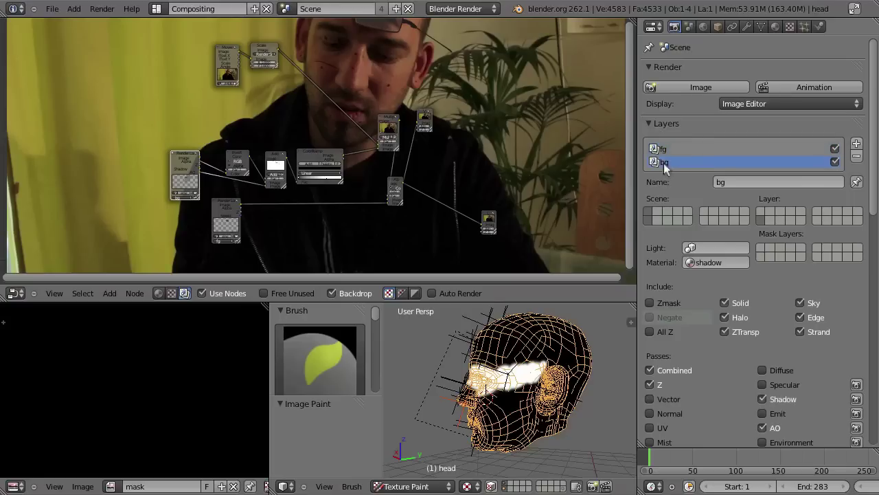
click(650, 428)
scroll(675, 420, down, 4)
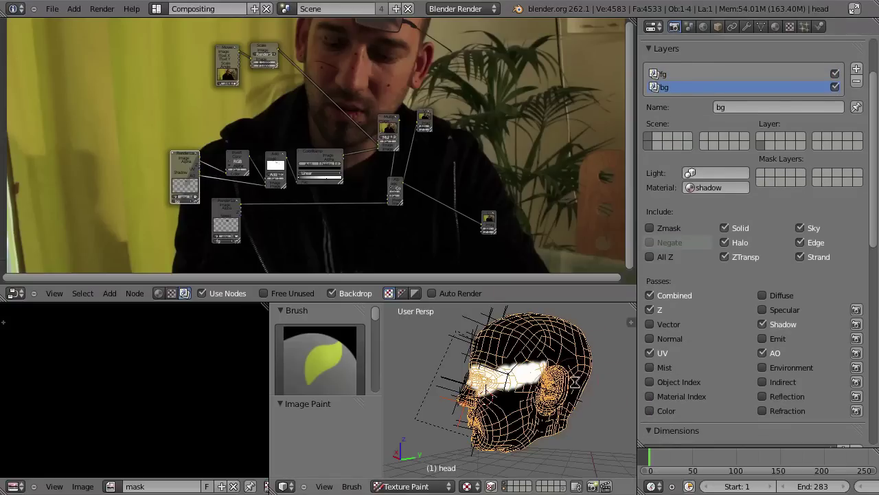
key(F12)
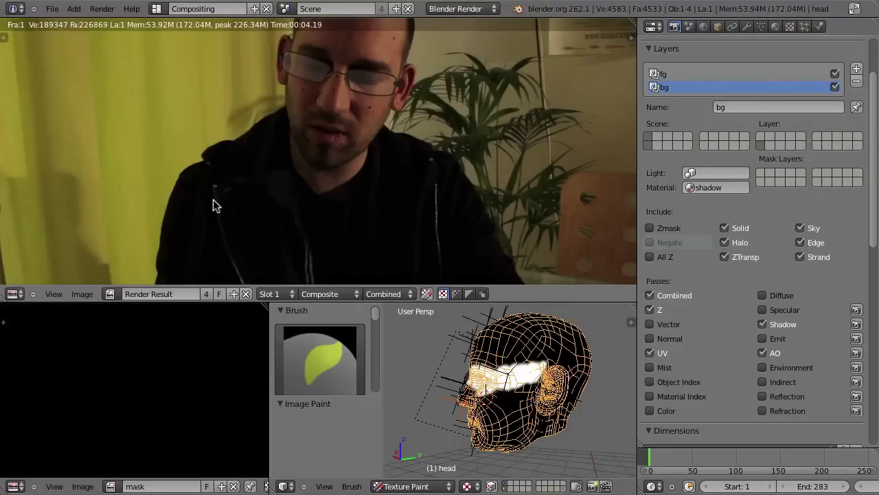
key(Escape)
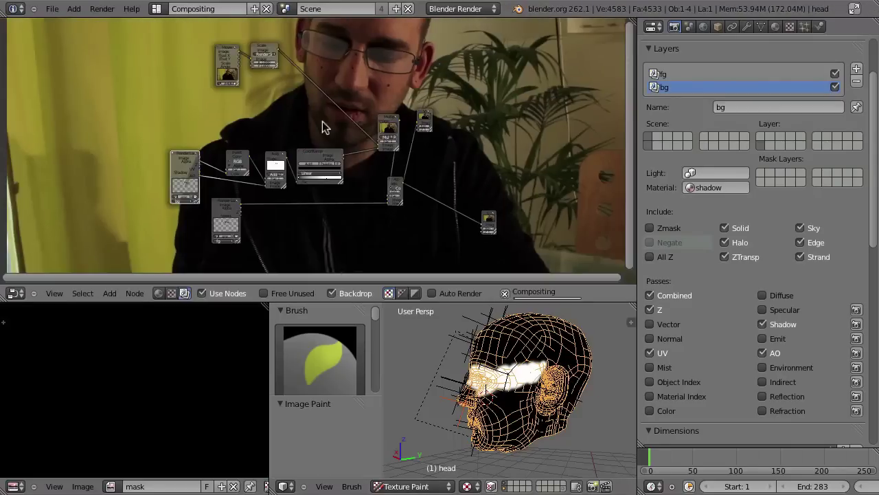
Add a Map UV distort node above the bg Render Layers node in the compositor.
key(ctrl+Up)
scroll(227, 182, up, 4)
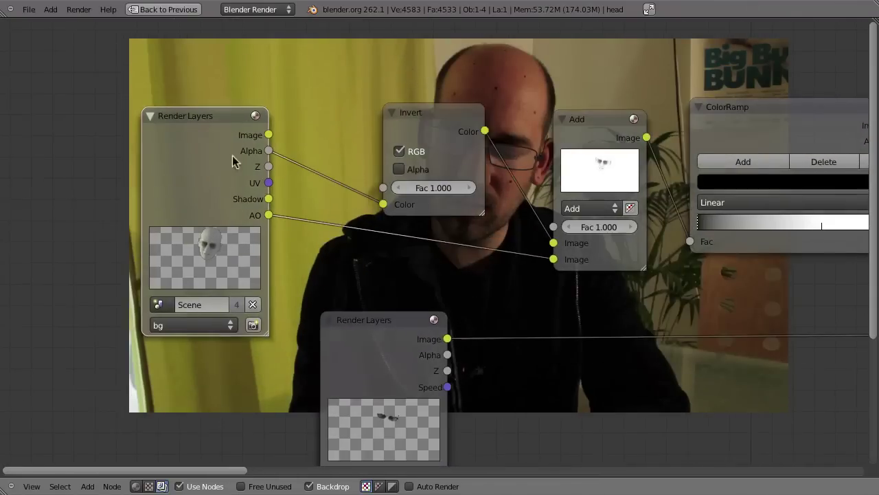
drag(232, 161, 176, 216)
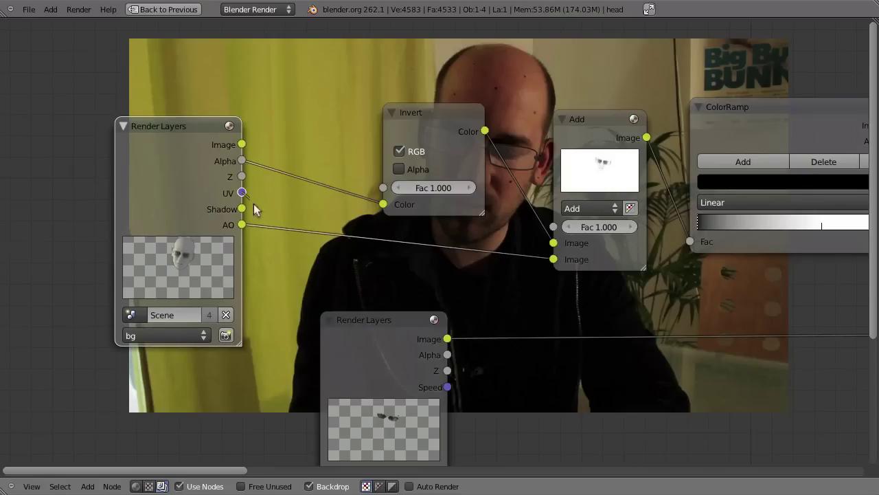
drag(281, 206, 312, 150)
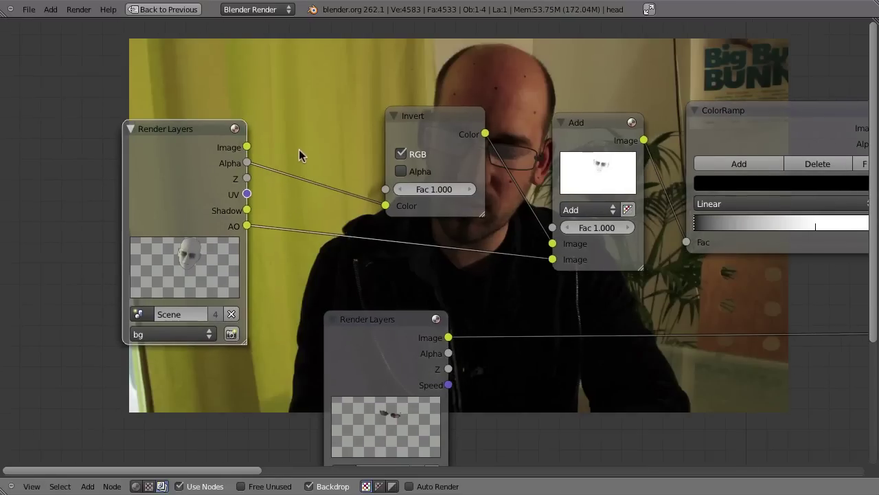
scroll(299, 149, down, 2)
middle_drag(298, 149, 300, 251)
key(shift+a)
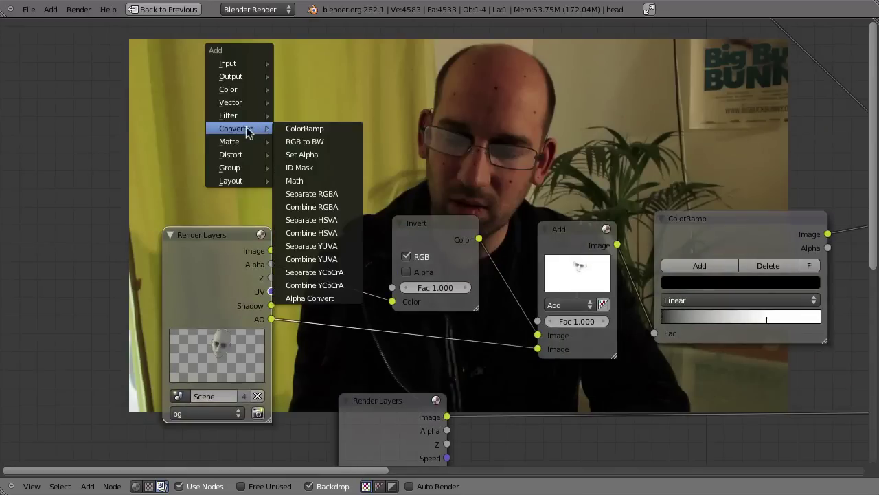
mouse_move(226, 159)
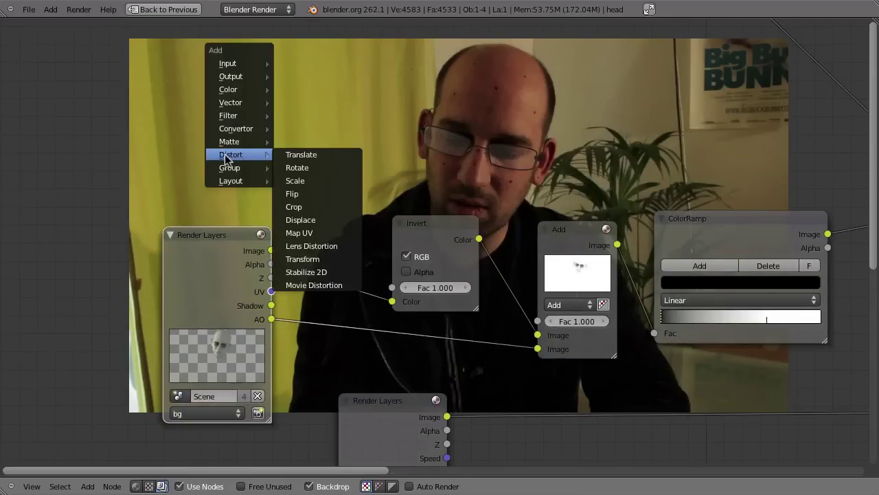
click(314, 235)
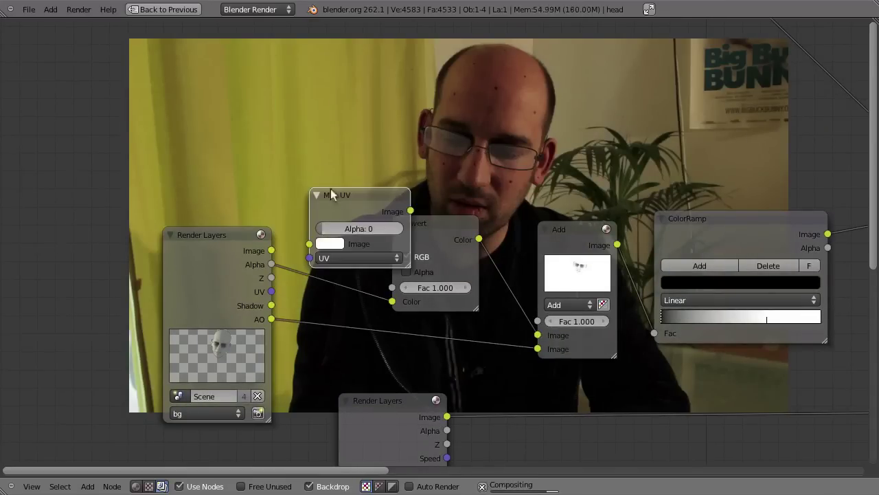
click(325, 74)
Add an Image input node to the compositor and load the mask image into it.
key(shift+a)
mouse_move(39, 36)
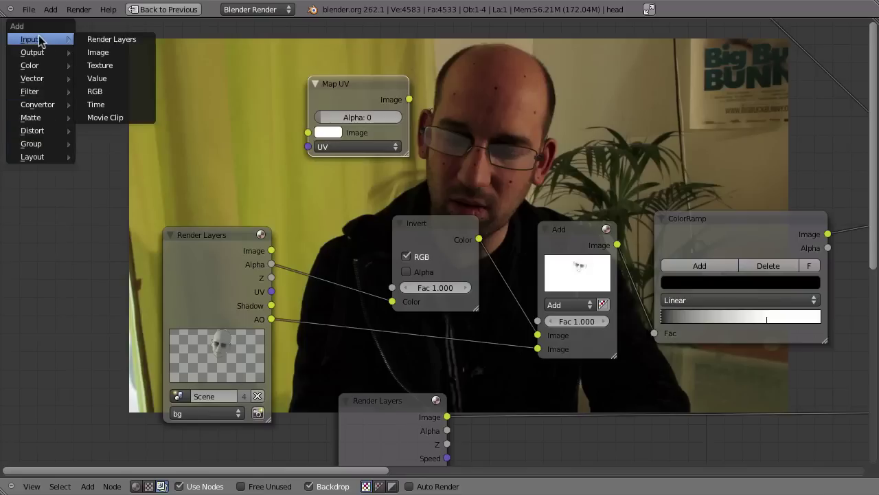
click(114, 53)
click(98, 102)
click(102, 159)
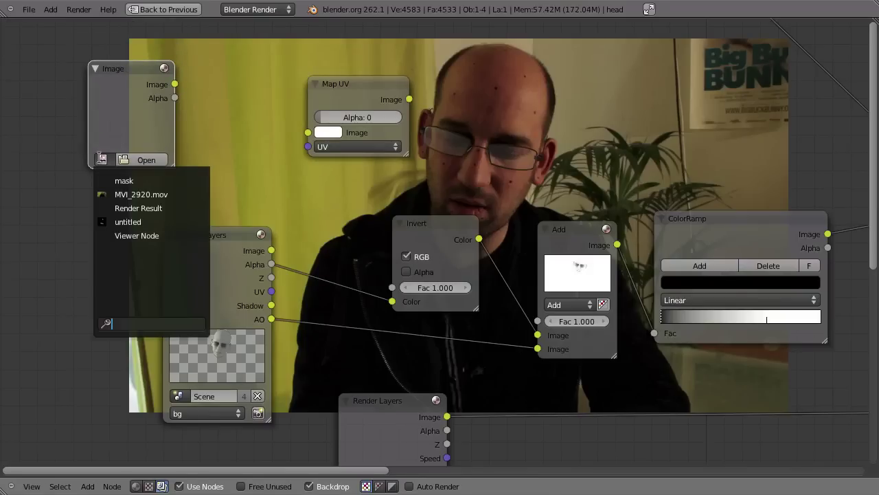
click(167, 181)
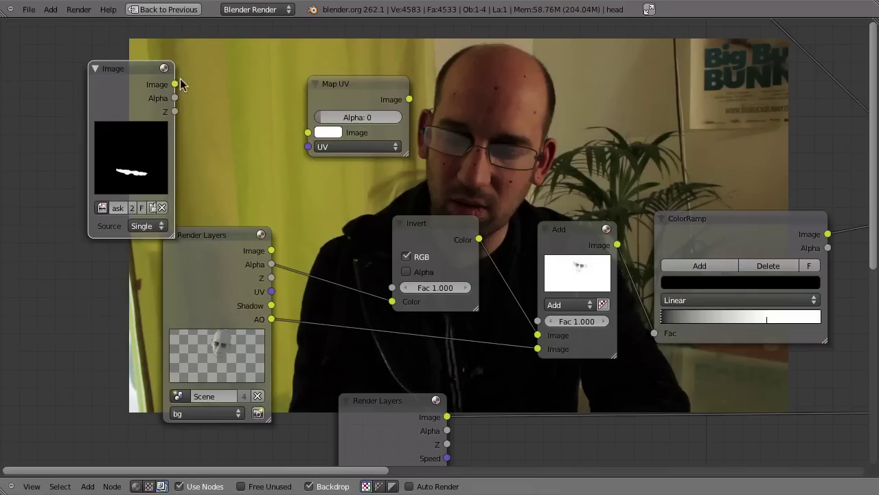
Link the mask image and the bg layer's UV pass into the Map UV node and preview its output.
drag(172, 85, 308, 132)
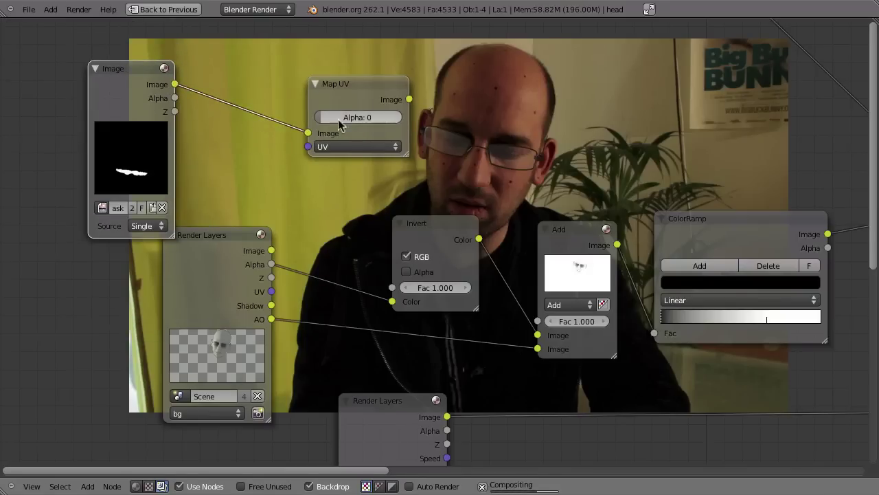
drag(271, 292, 306, 146)
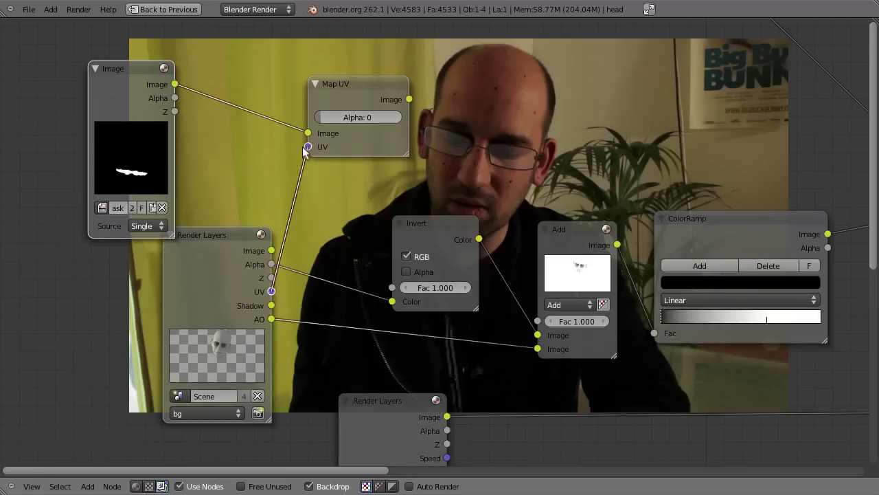
ctrl+shift+click(376, 92)
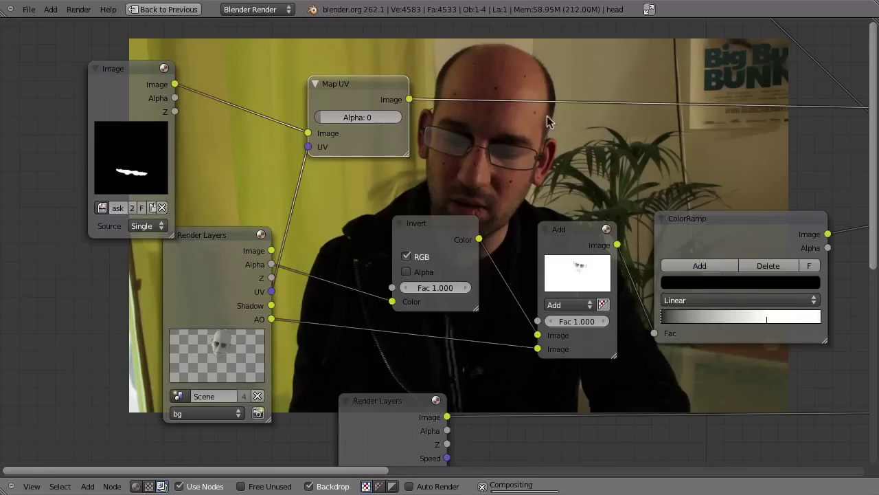
middle_drag(533, 160, 468, 261)
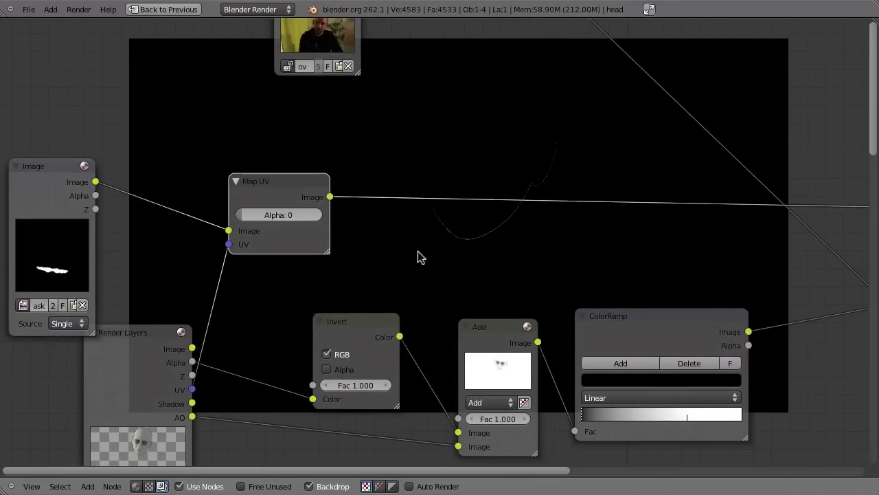
Check the head's UV maps and delete the mask Image node and the Map UV node from the compositor.
key(ctrl+Up)
click(761, 26)
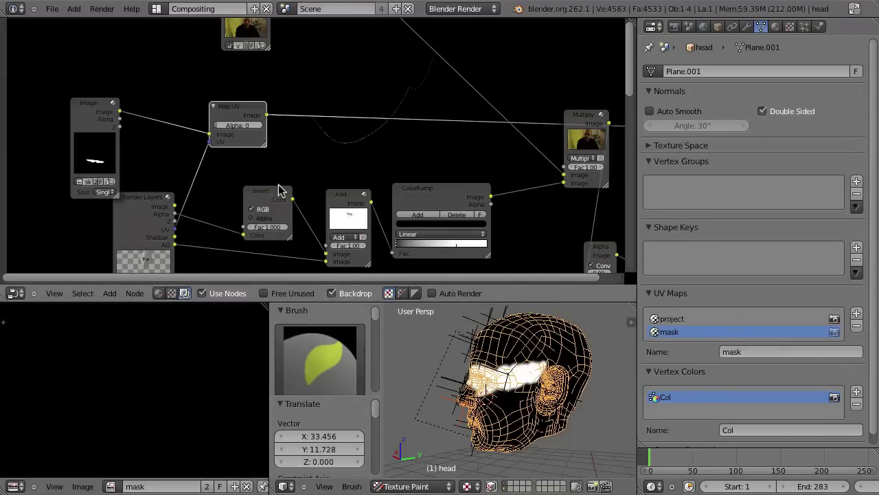
drag(98, 120, 102, 123)
key(x)
click(232, 114)
key(x)
Add a third material slot to the head with a new material named mask.
click(776, 26)
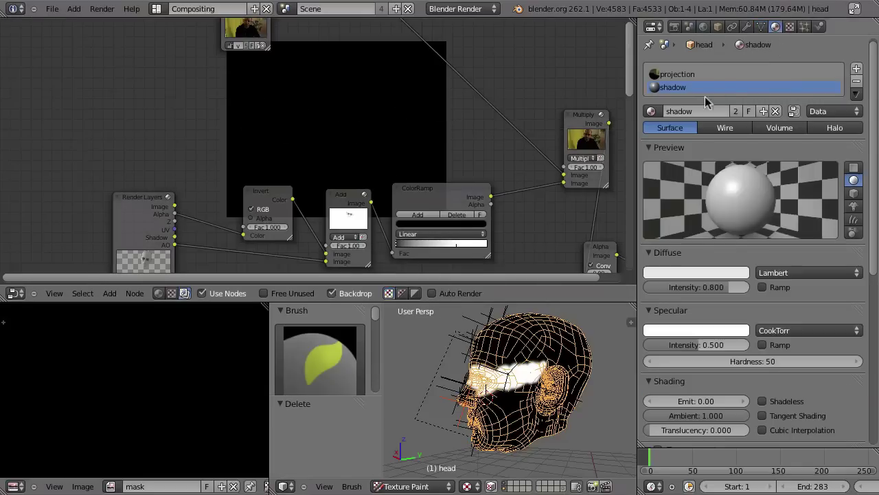
click(856, 69)
click(710, 119)
click(712, 120)
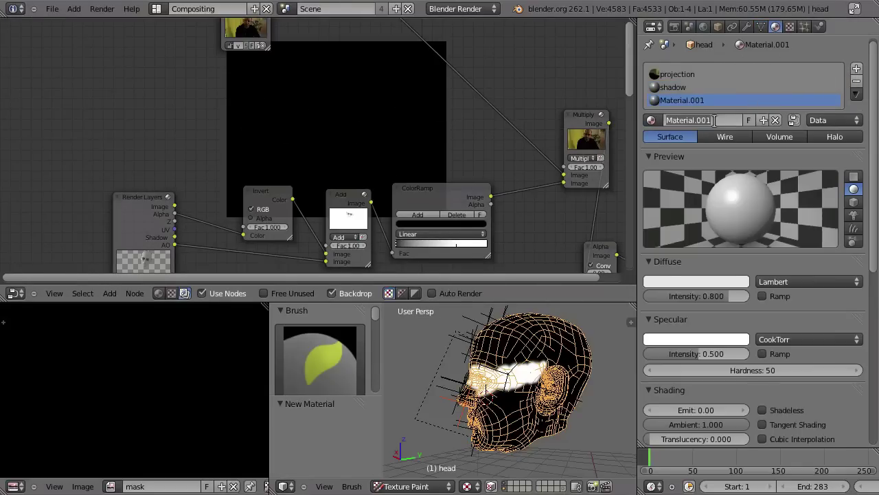
text(mask)
key(Return)
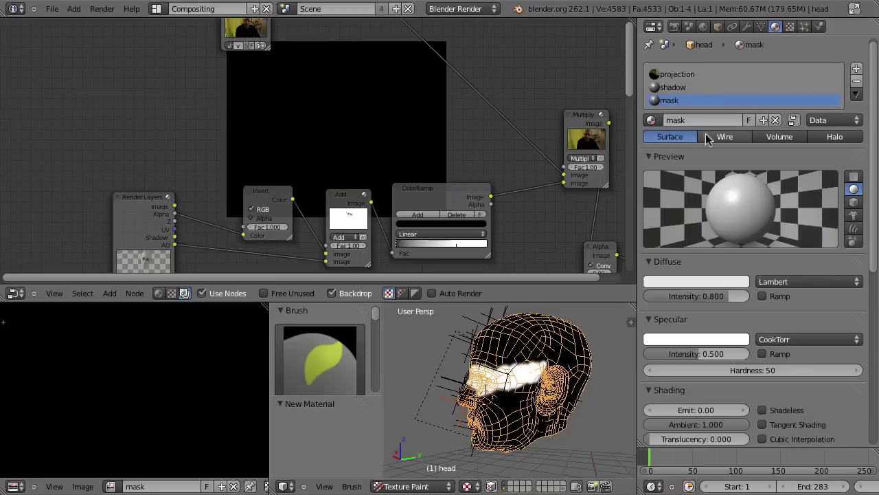
Make the mask material shadeless.
click(763, 410)
scroll(742, 309, down, 8)
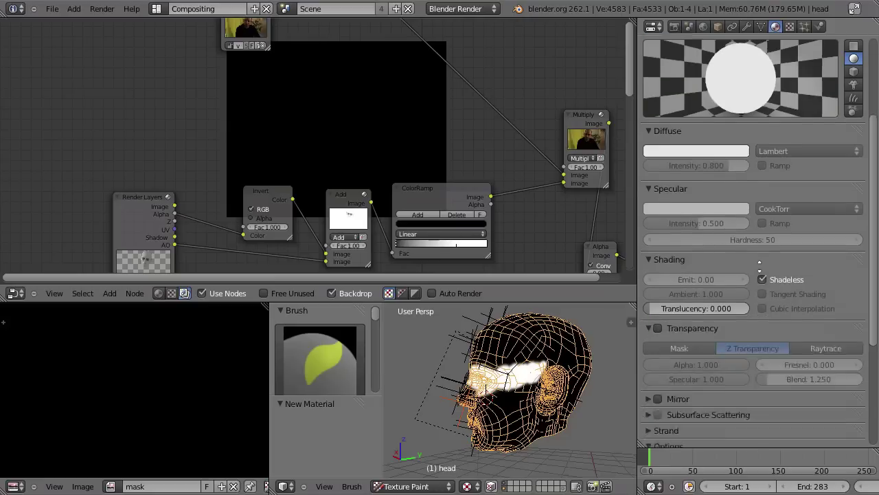
click(652, 345)
scroll(753, 82, up, 8)
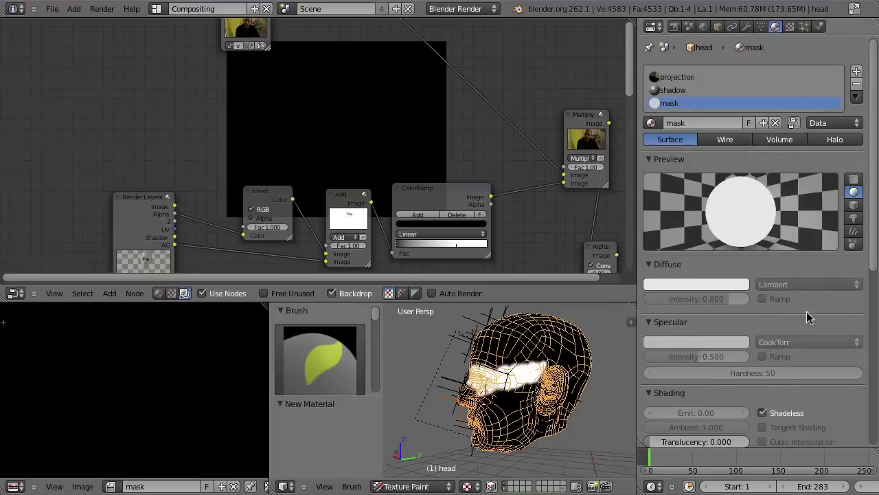
Add a new Image or Movie texture to the mask material and assign the mask image to it.
click(790, 27)
click(694, 163)
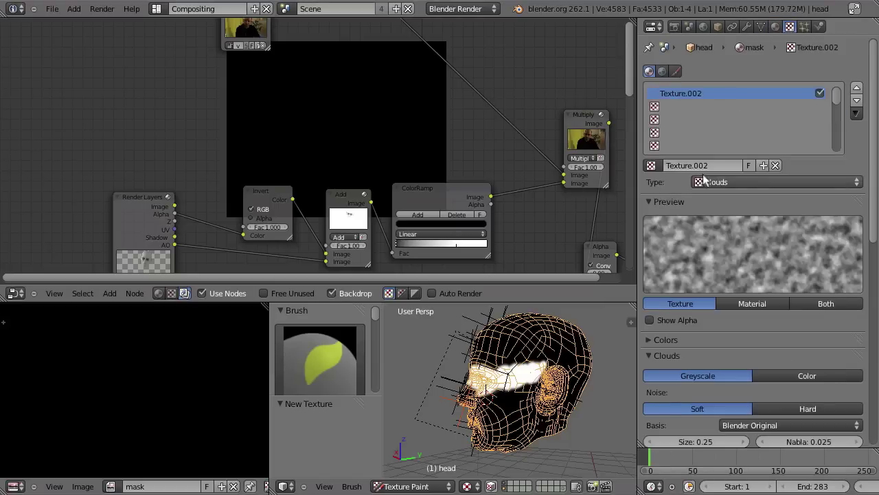
click(713, 186)
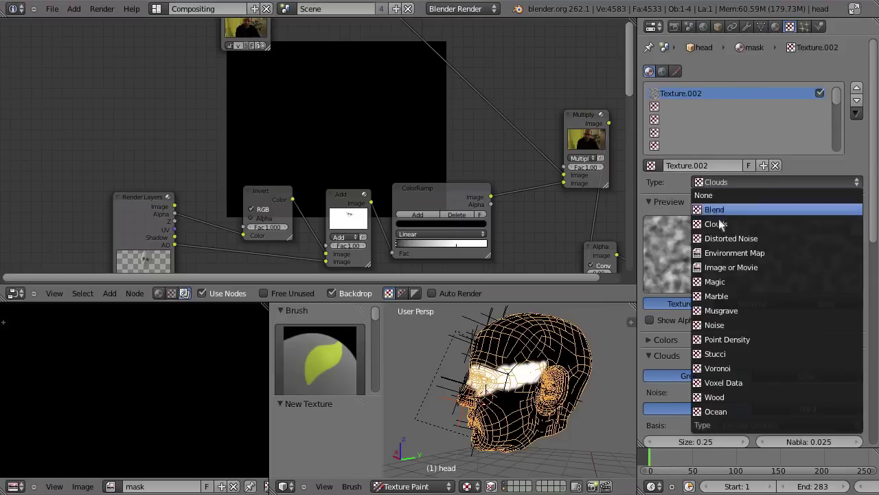
click(728, 265)
click(652, 376)
click(687, 232)
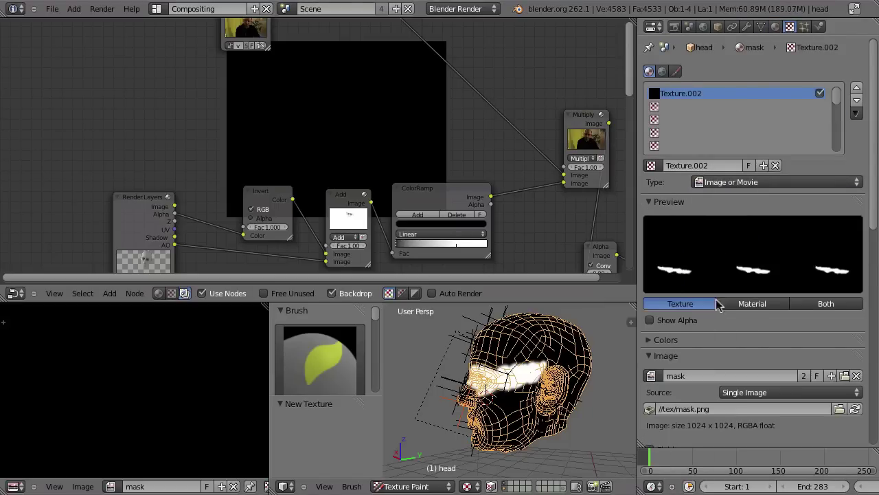
Set the mask texture's mapping coordinates to UV using the mask UV map.
scroll(750, 80, down, 6)
click(749, 198)
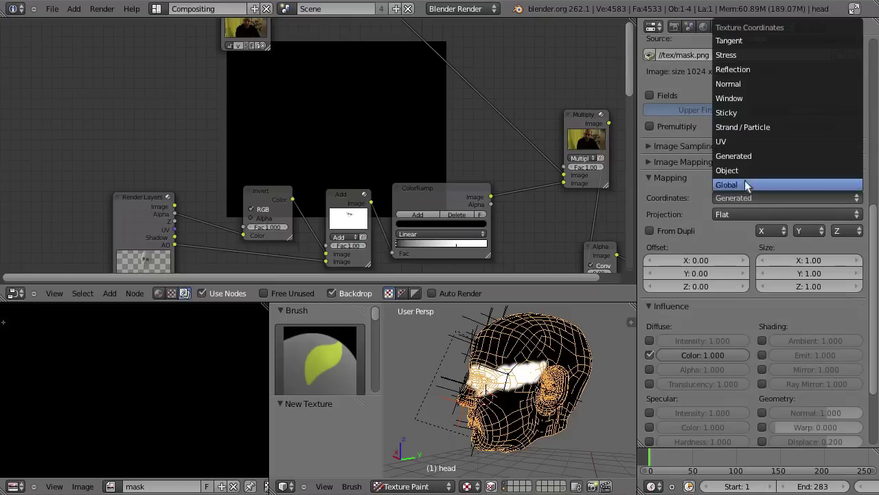
click(747, 143)
click(725, 214)
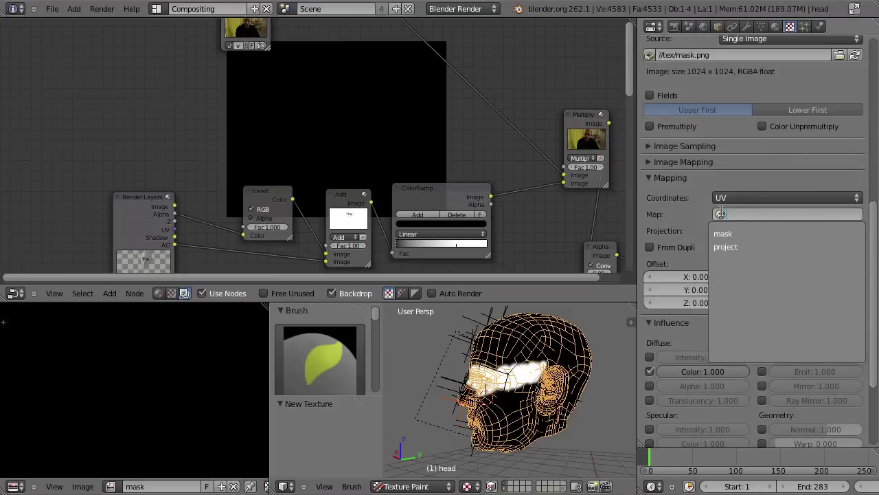
click(721, 234)
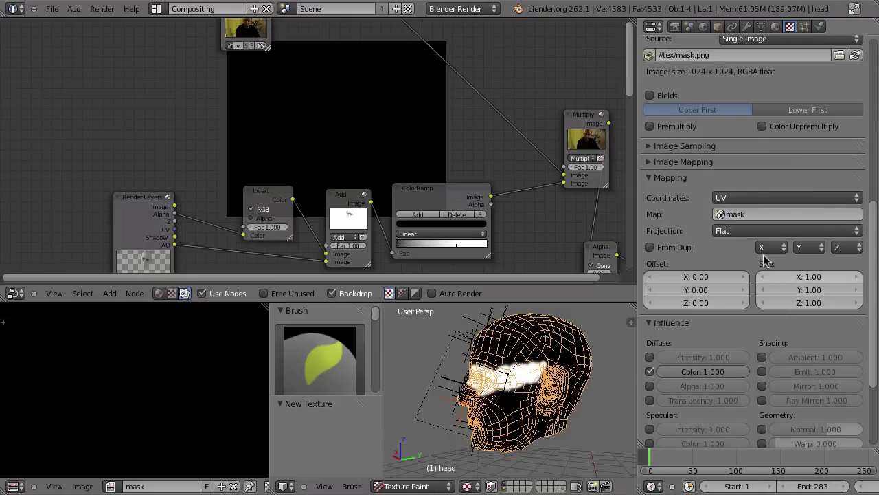
scroll(766, 259, up, 12)
scroll(689, 130, down, 1)
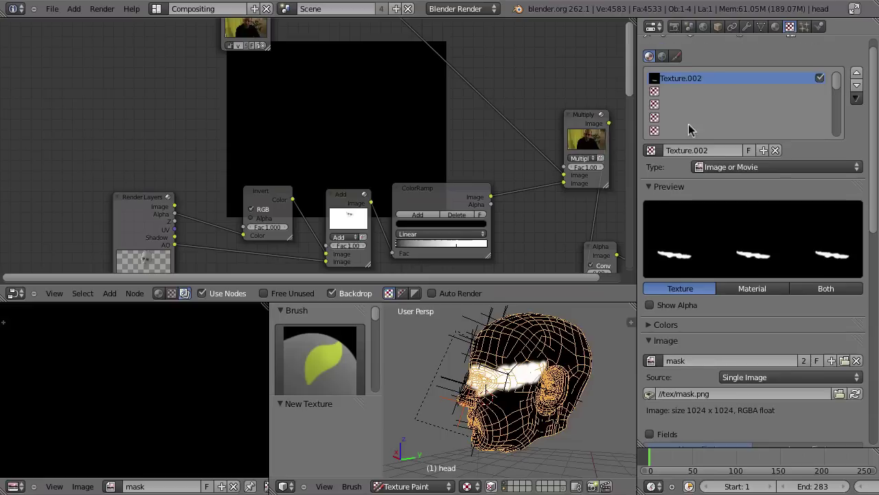
Add a third render layer to the scene and name it mask.
click(774, 27)
click(674, 27)
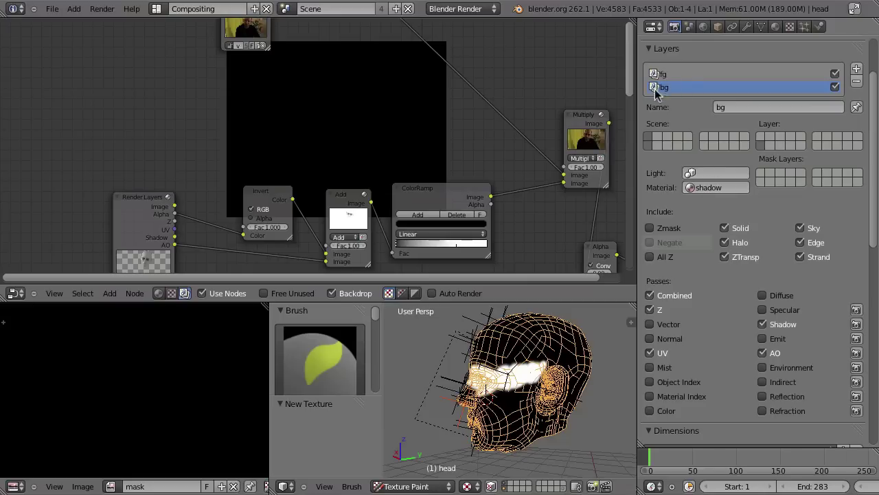
click(857, 71)
click(755, 121)
text(mask)
key(Return)
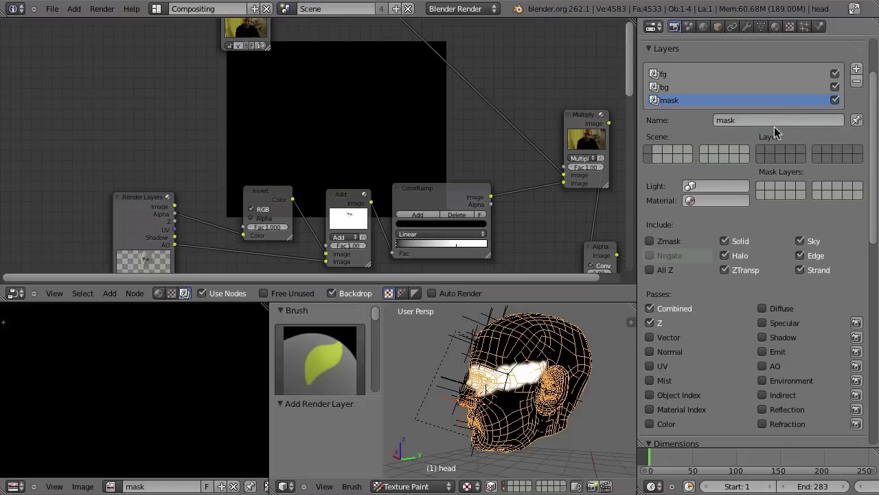
Set the mask render layer's material override to the mask material and render the frame.
click(691, 200)
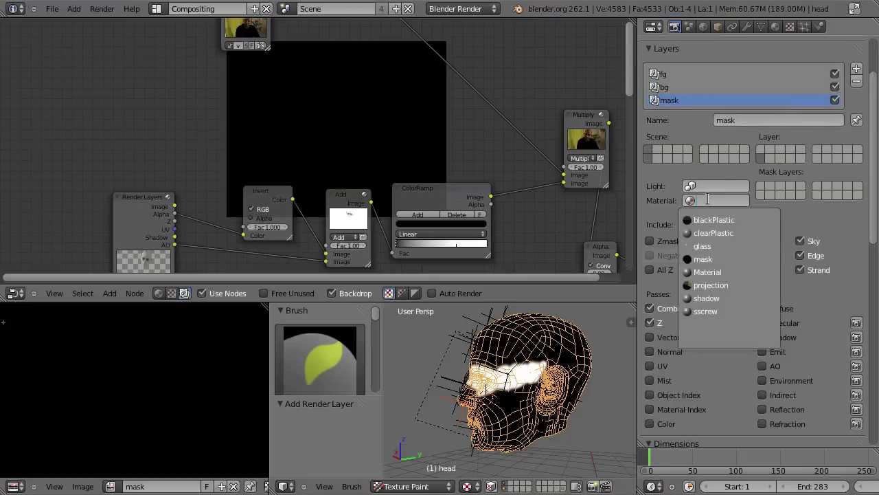
click(702, 259)
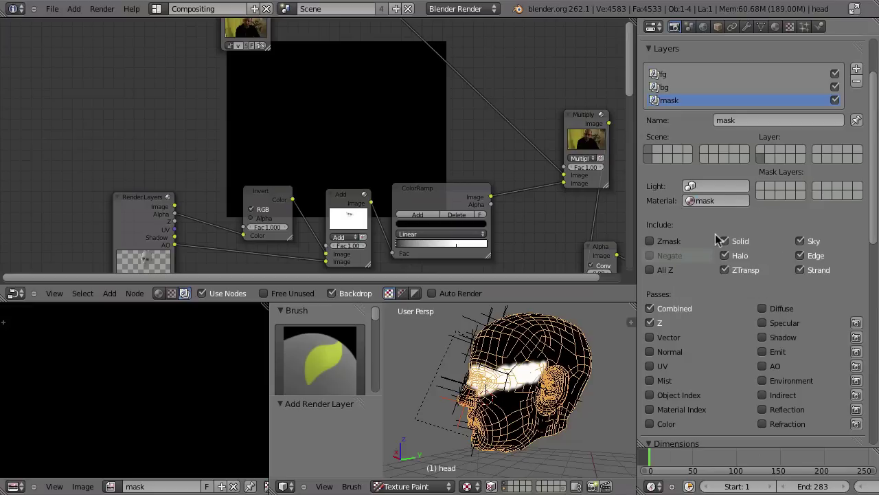
key(F12)
key(Escape)
Add a Render Layers node set to the mask layer near the movie clip node and preview its image in the Viewer.
key(ctrl+Up)
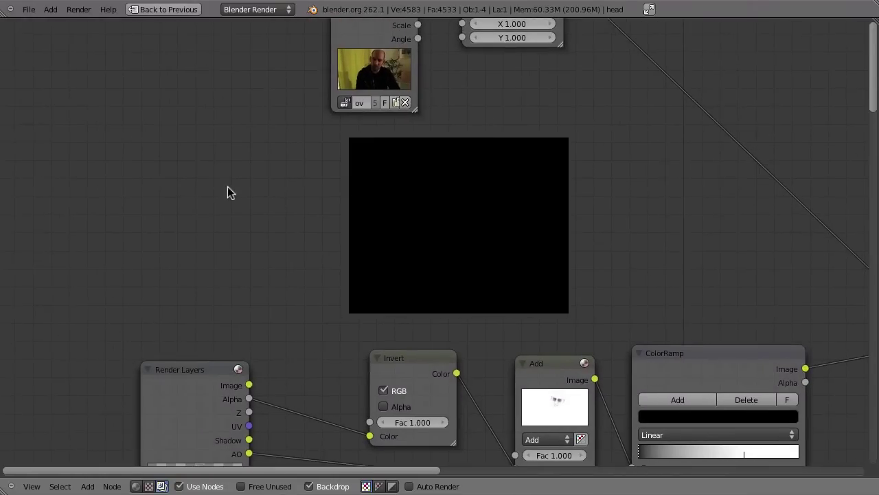
key(shift+a)
mouse_move(209, 177)
click(255, 181)
click(289, 169)
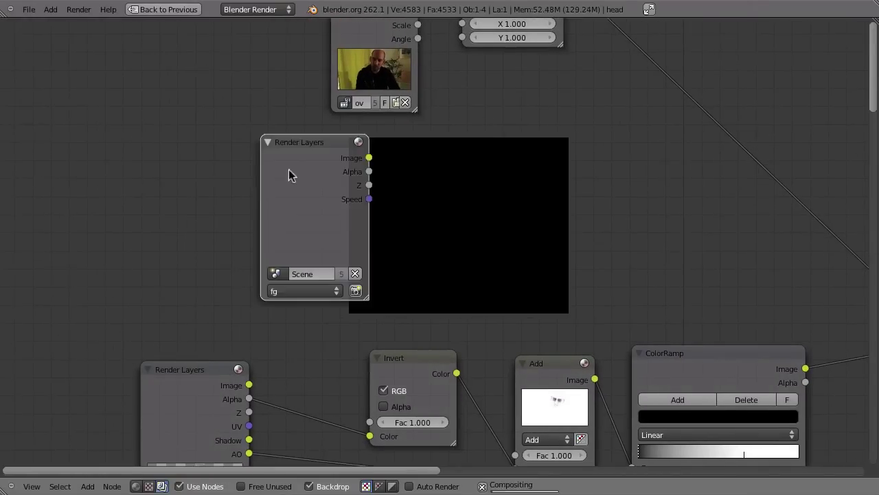
click(293, 293)
click(291, 249)
drag(268, 187, 155, 197)
ctrl+shift+click(238, 190)
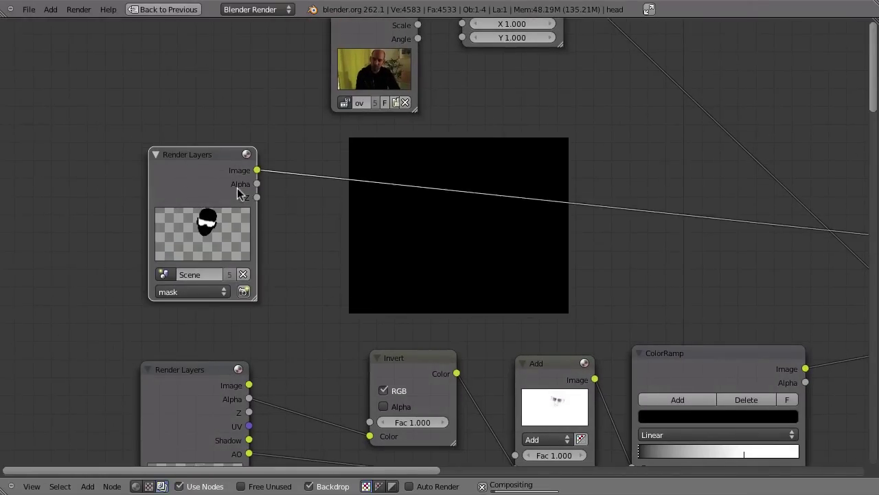
middle_drag(422, 162, 292, 211)
scroll(362, 238, down, 1)
middle_drag(363, 241, 246, 139)
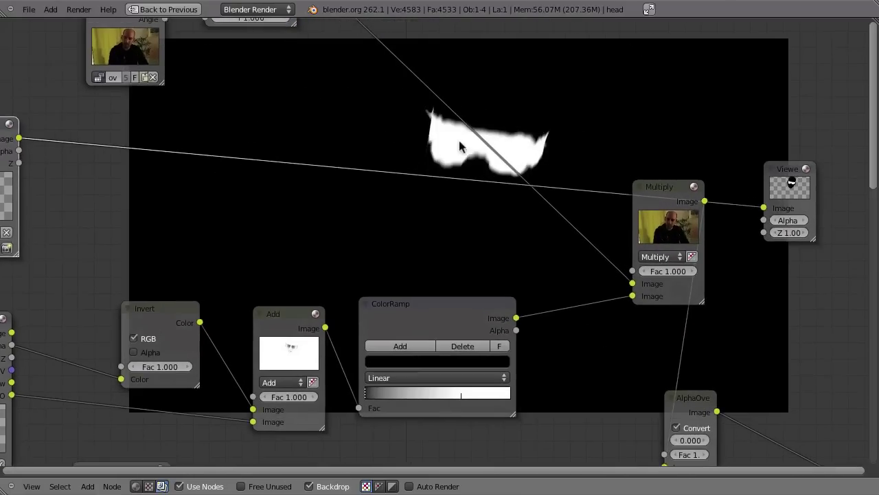
Make room around the Multiply and ColorRamp nodes and compare the ColorRamp and Add outputs in the Viewer.
drag(649, 199, 650, 124)
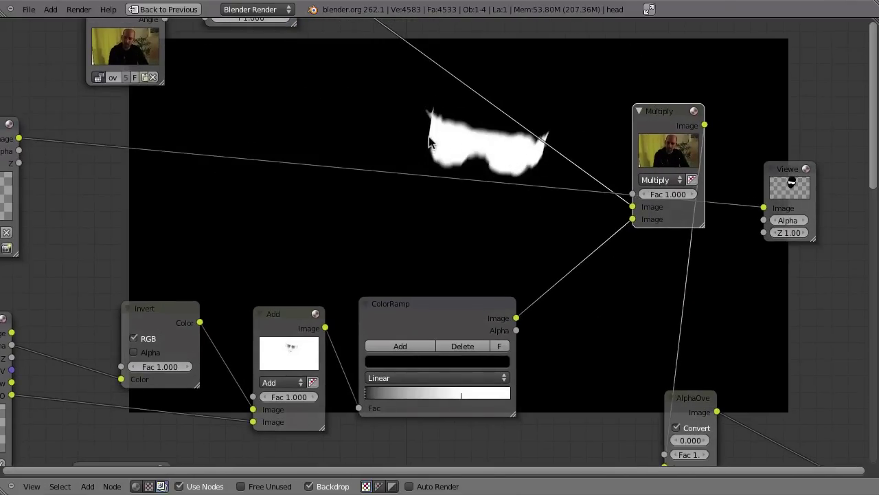
ctrl+shift+click(676, 118)
middle_drag(520, 186, 543, 134)
ctrl+shift+click(474, 274)
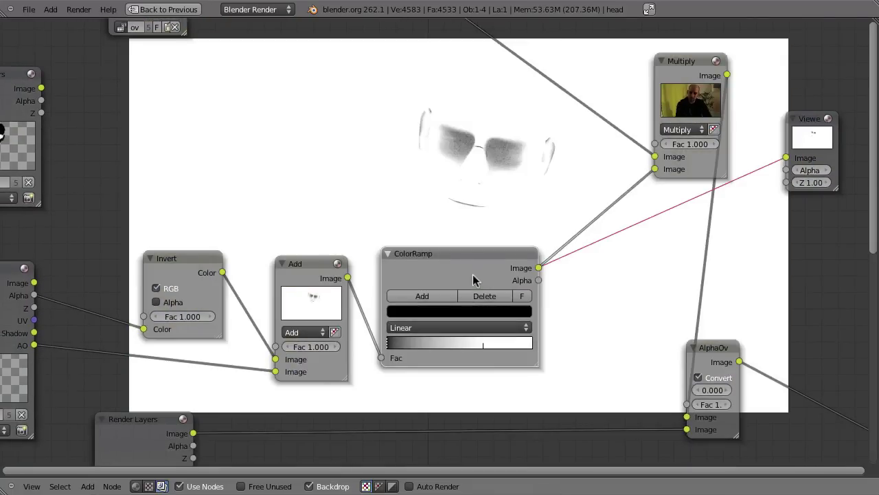
drag(472, 275, 482, 264)
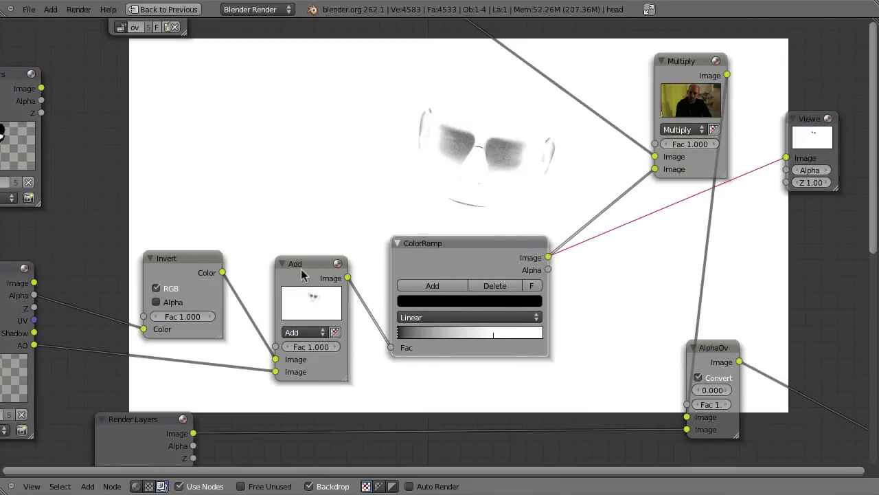
ctrl+shift+click(302, 274)
Delete the ColorRamp node between the Add and Multiply nodes.
drag(442, 243, 472, 245)
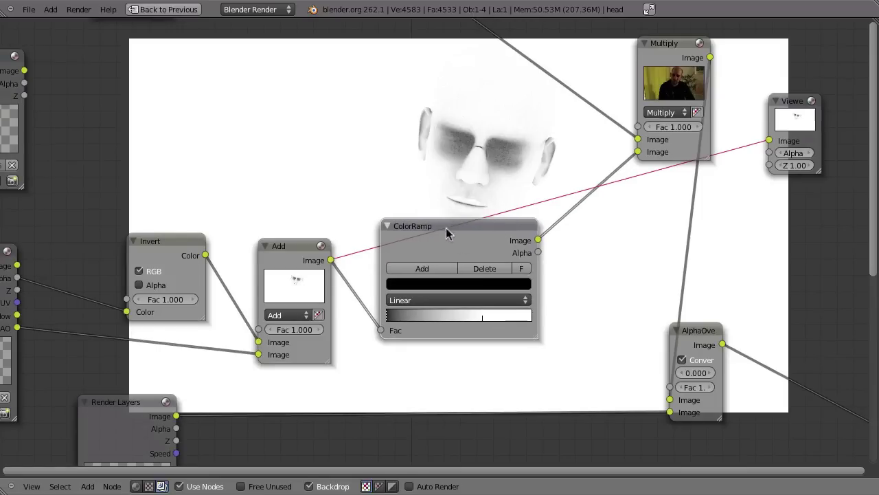
key(x)
ctrl+shift+click(315, 254)
middle_drag(482, 202, 489, 253)
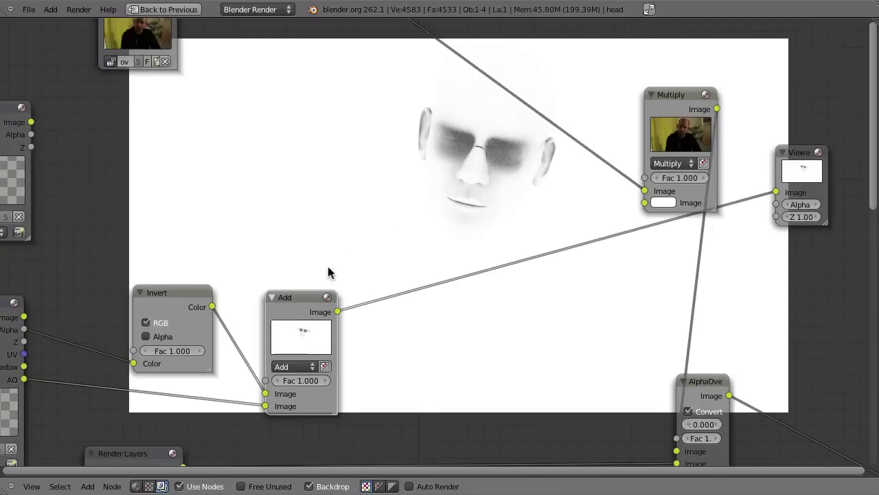
middle_drag(244, 270, 342, 244)
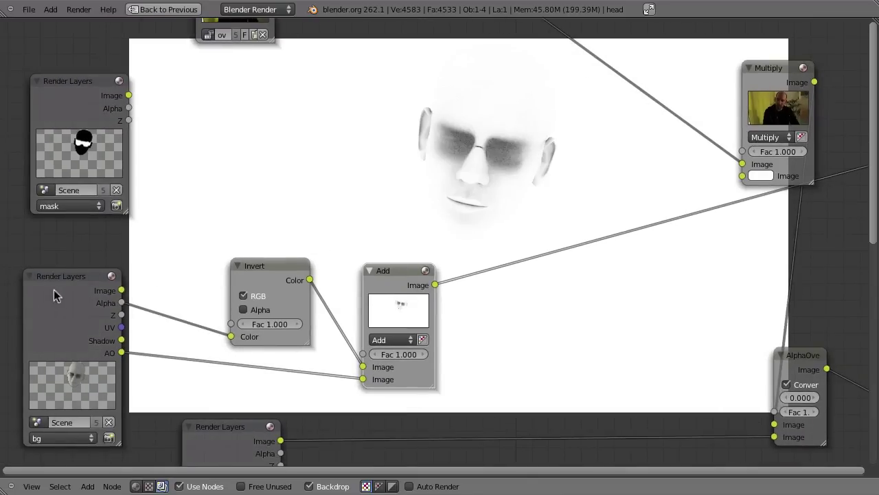
ctrl+shift+click(53, 290)
middle_drag(413, 265, 353, 287)
ctrl+shift+click(354, 292)
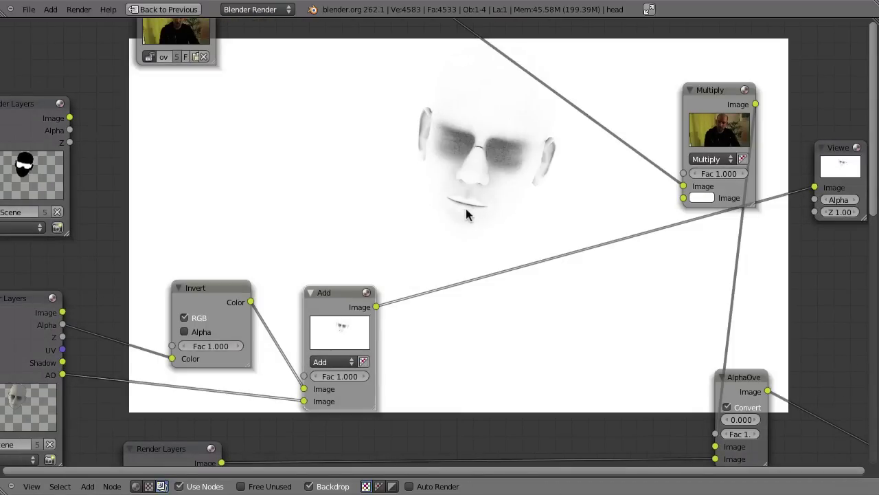
Connect the Add node's output to the Multiply node's second image input and preview the Multiply result in the Viewer.
middle_drag(552, 203, 503, 231)
drag(662, 139, 642, 136)
drag(327, 336, 615, 223)
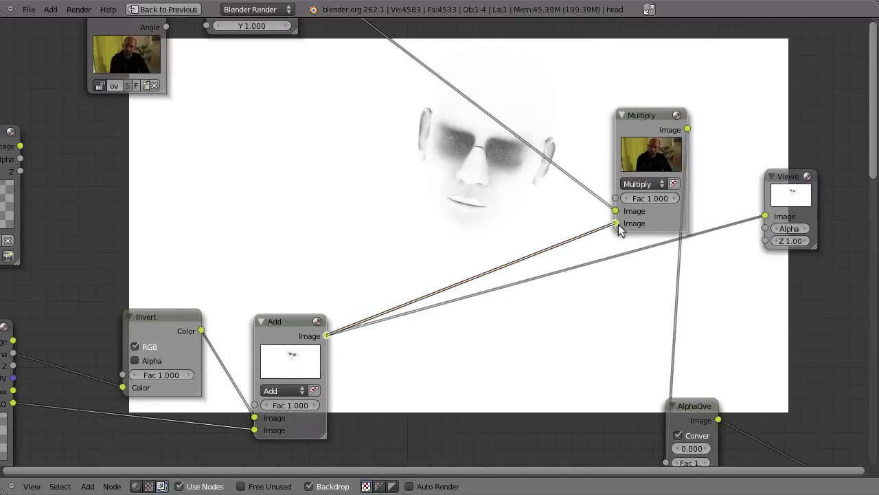
drag(655, 110, 658, 100)
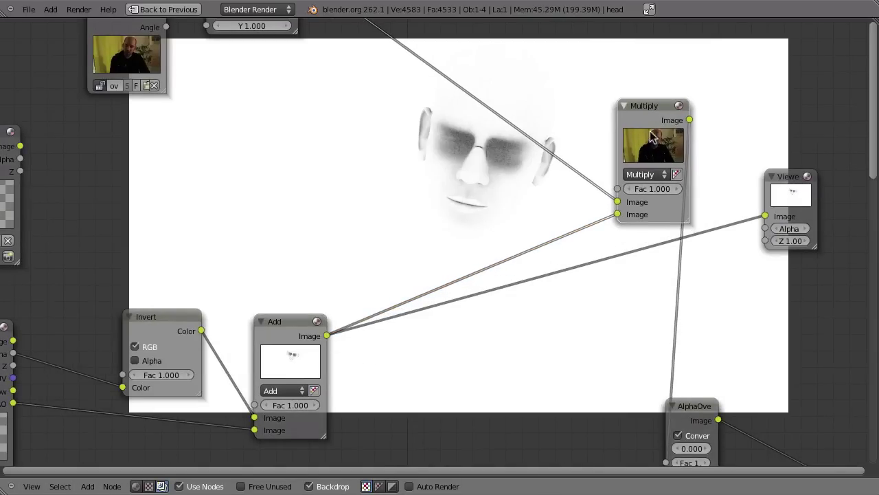
ctrl+shift+click(641, 129)
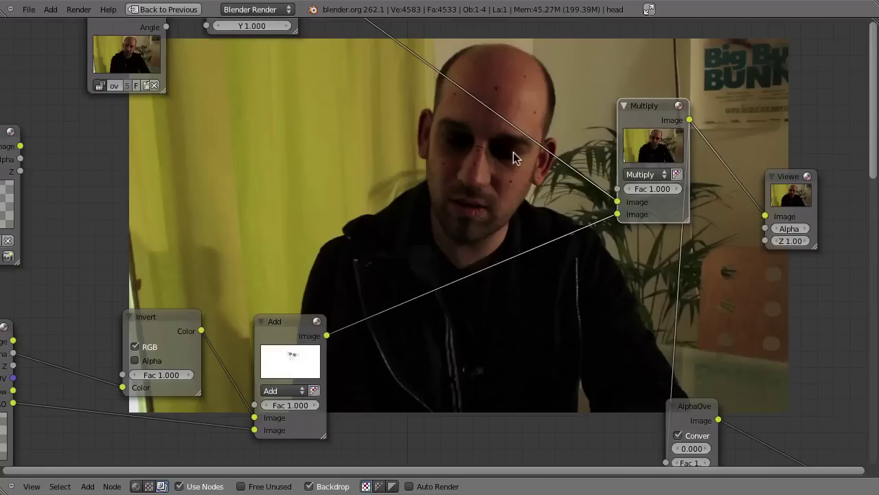
Connect the mask render layer's Image output to the Multiply node's Fac input.
drag(290, 324, 282, 312)
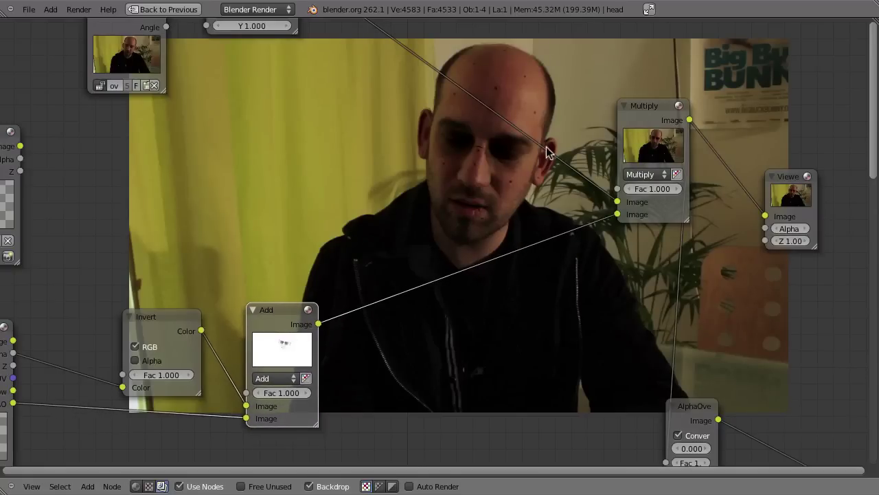
middle_drag(415, 177, 452, 172)
drag(33, 157, 655, 185)
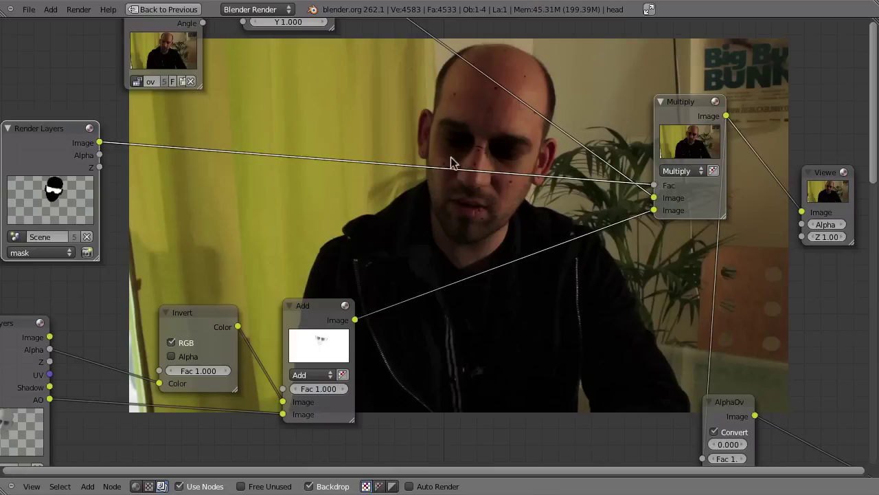
Preview the AlphaOver composite in the Viewer and inspect the masked darkening around the glasses.
middle_drag(567, 204, 365, 76)
middle_drag(504, 264, 464, 260)
scroll(465, 229, down, 3)
drag(463, 155, 667, 235)
scroll(534, 258, down, 4)
middle_drag(535, 257, 603, 295)
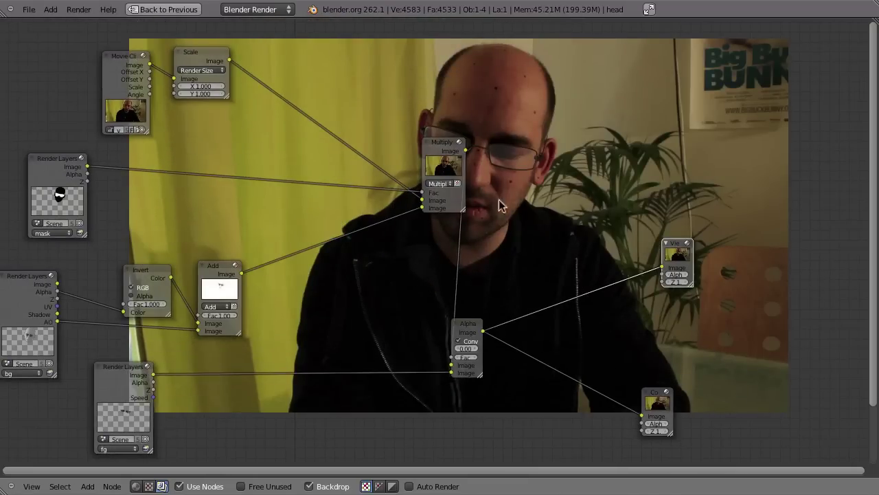
middle_drag(481, 231, 402, 241)
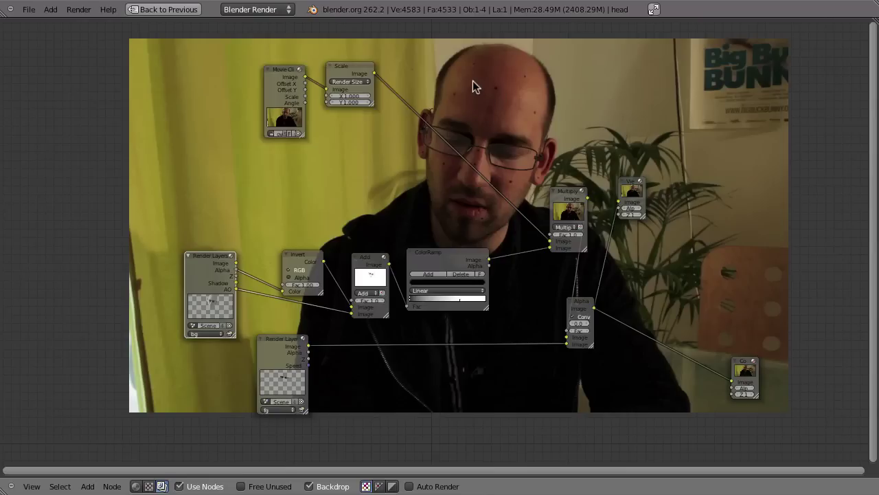
Switch to the Default screen layout and go to frame 65 of the tracked head shot.
key(ctrl+Up)
key(ctrl+Right)
drag(277, 460, 280, 438)
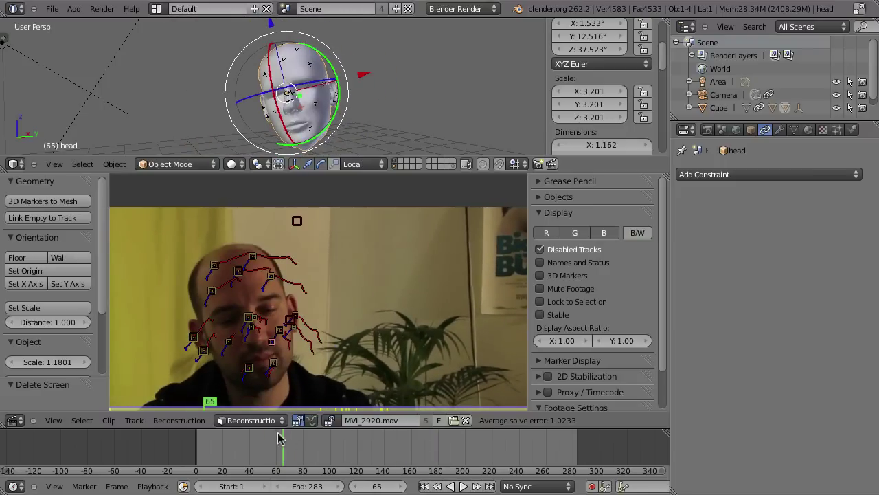
key(ctrl+Up)
key(ctrl+Down)
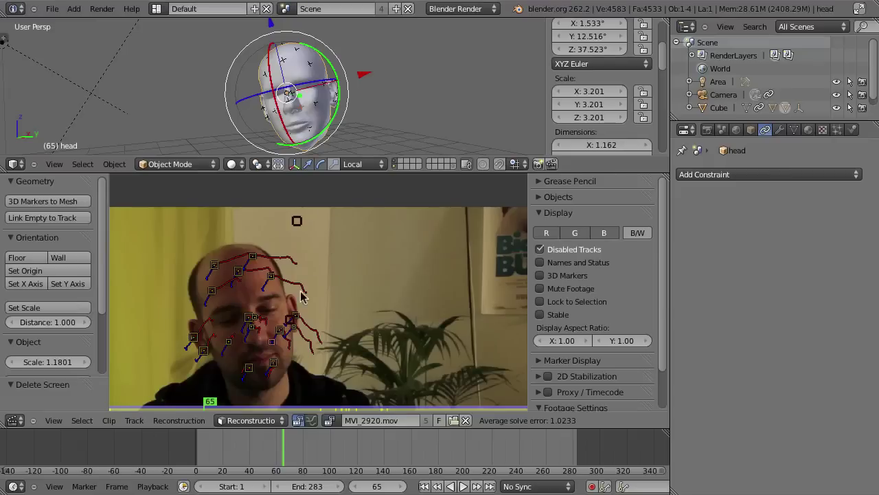
Examine the tracking markers on the face in the enlarged clip view at frames 97 and 130.
key(ctrl+Up)
scroll(351, 361, up, 2)
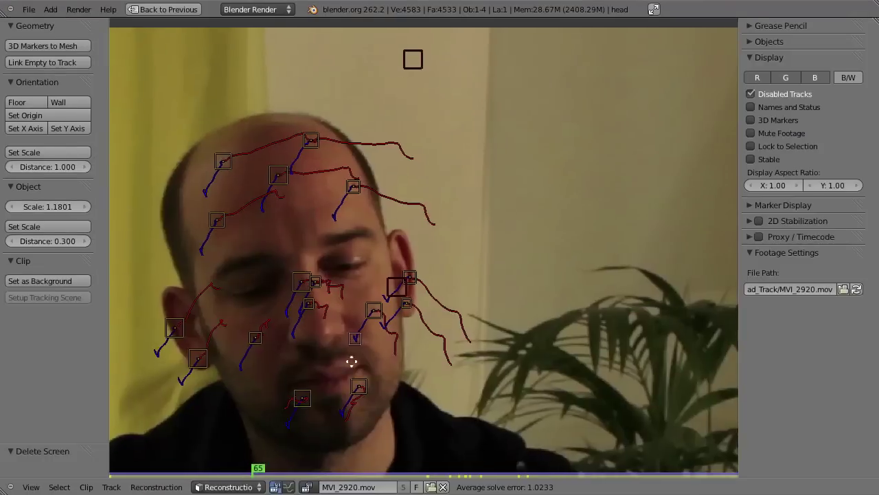
ctrl+middle_drag(351, 361, 247, 364)
middle_drag(248, 364, 415, 298)
middle_drag(439, 75, 440, 242)
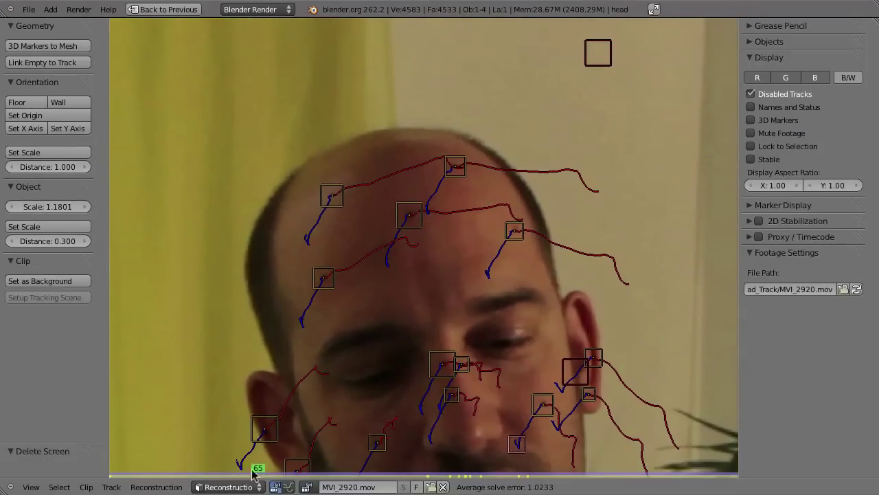
drag(254, 474, 330, 474)
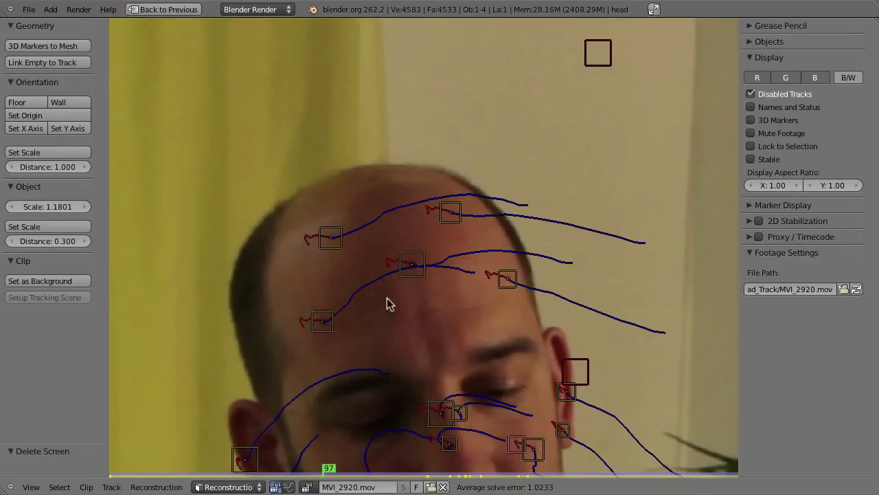
drag(324, 472, 395, 457)
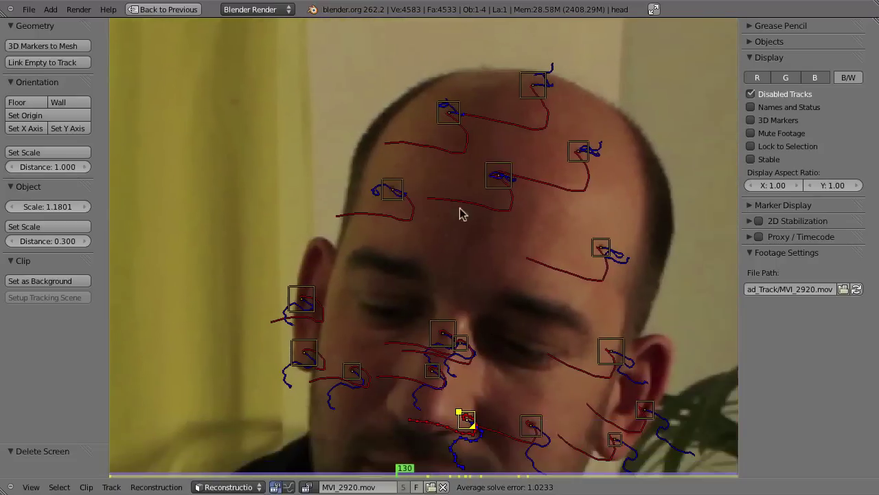
scroll(462, 214, down, 3)
key(ctrl+Up)
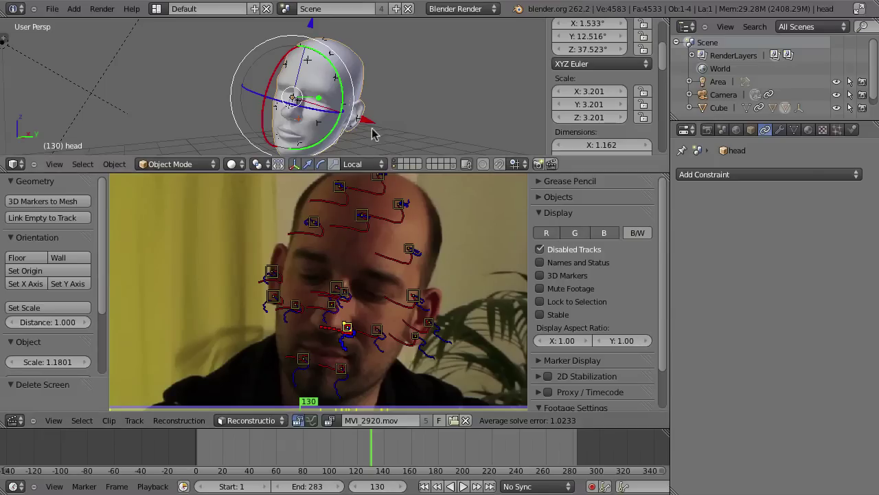
key(ctrl+Up)
scroll(463, 218, up, 3)
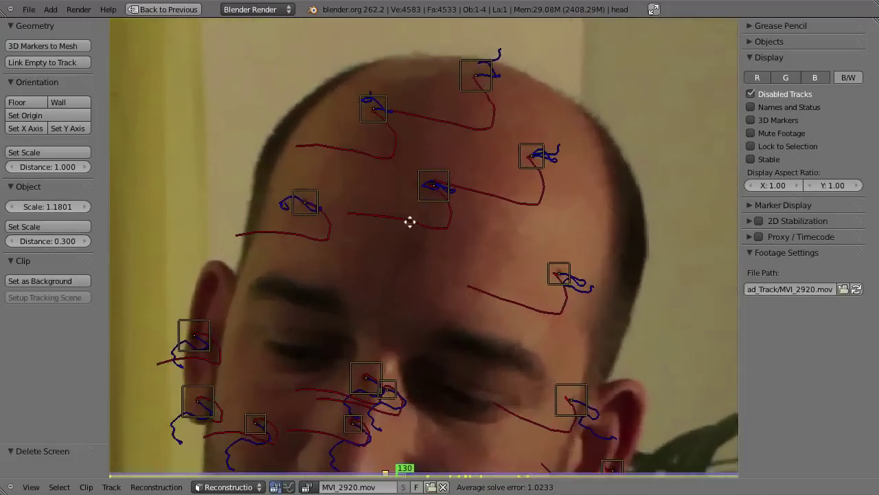
scroll(410, 222, up, 3)
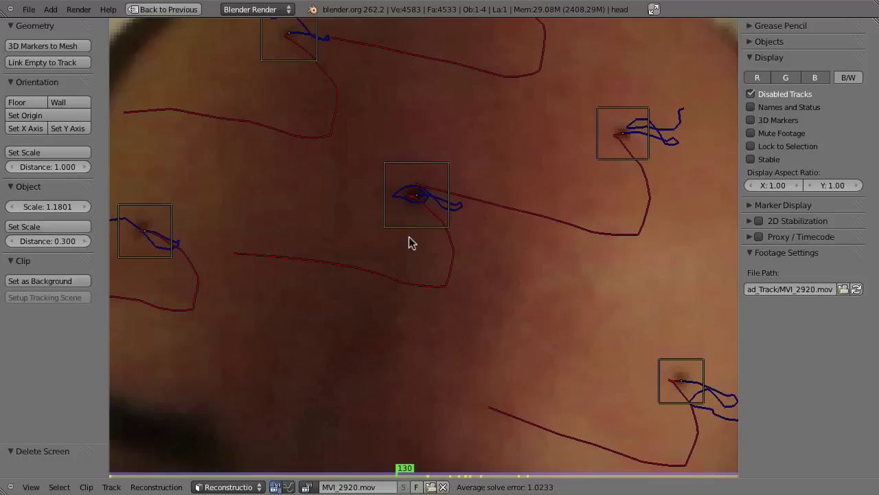
Return to the Compositing layout and add a Blur node beside the footage's Scale node.
key(ctrl+Up)
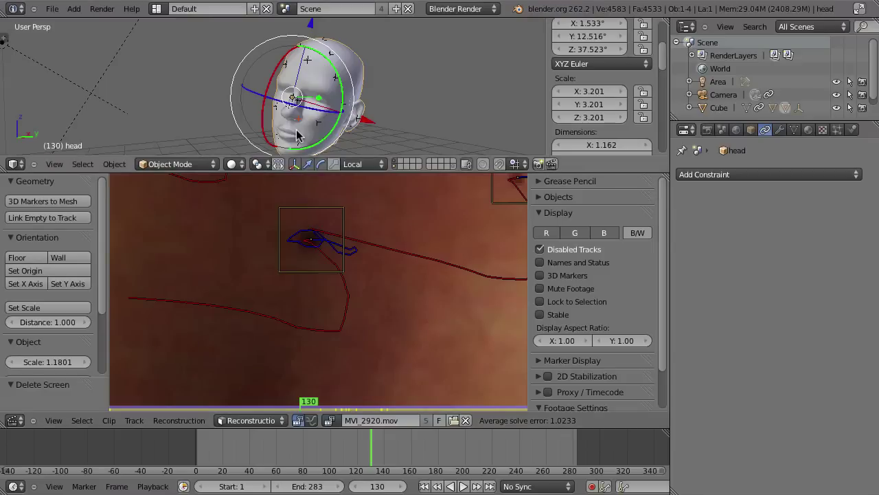
key(ctrl+Left)
key(ctrl+Up)
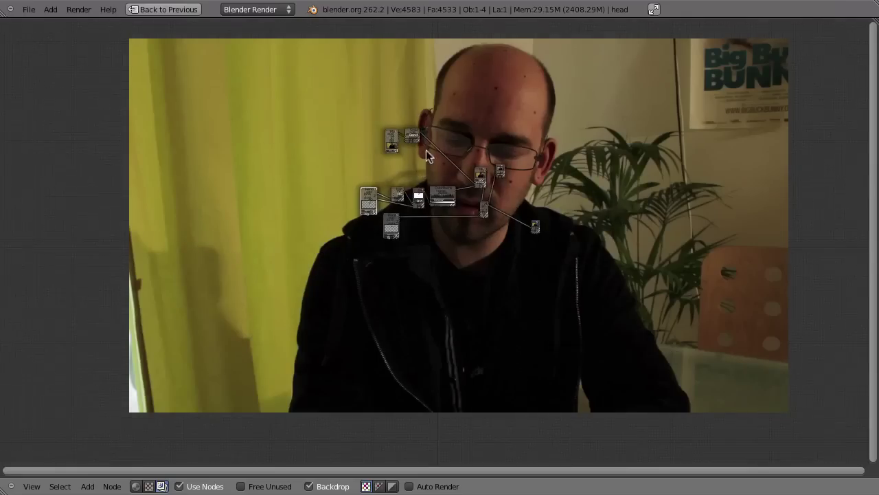
scroll(396, 220, up, 6)
scroll(415, 177, down, 2)
middle_drag(367, 213, 349, 225)
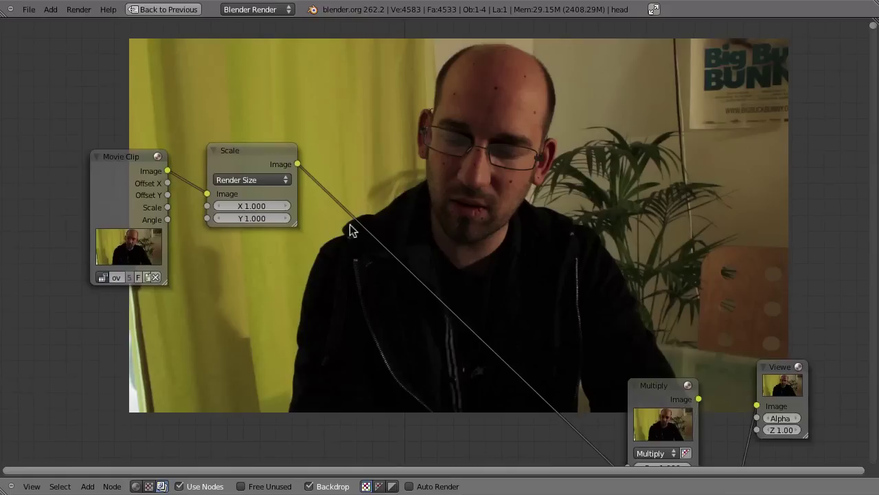
key(shift+a)
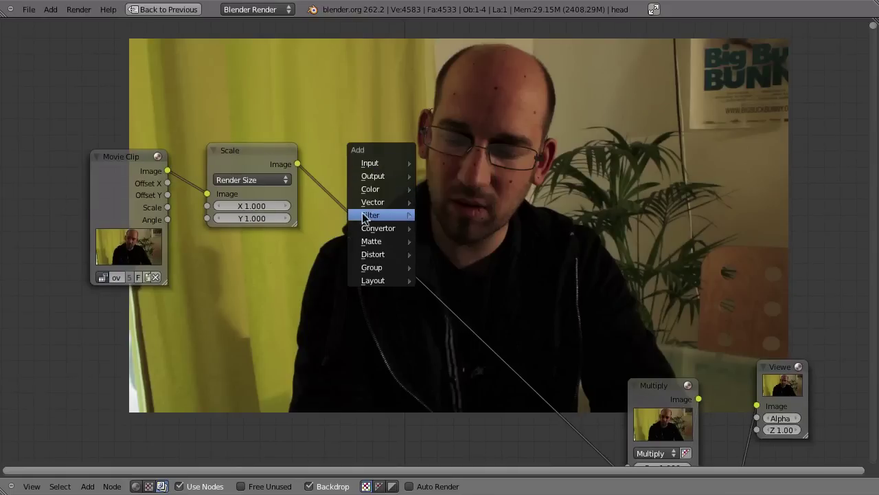
mouse_move(418, 214)
click(441, 226)
click(501, 130)
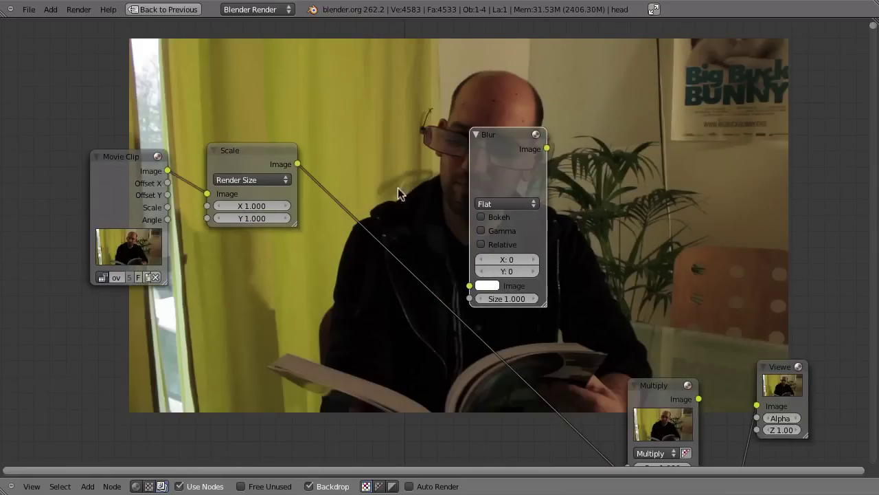
Connect the Scale node's image output to the Blur node's image input and place the Blur node below the Scale node.
drag(301, 165, 469, 285)
drag(501, 175, 332, 279)
scroll(486, 169, up, 3)
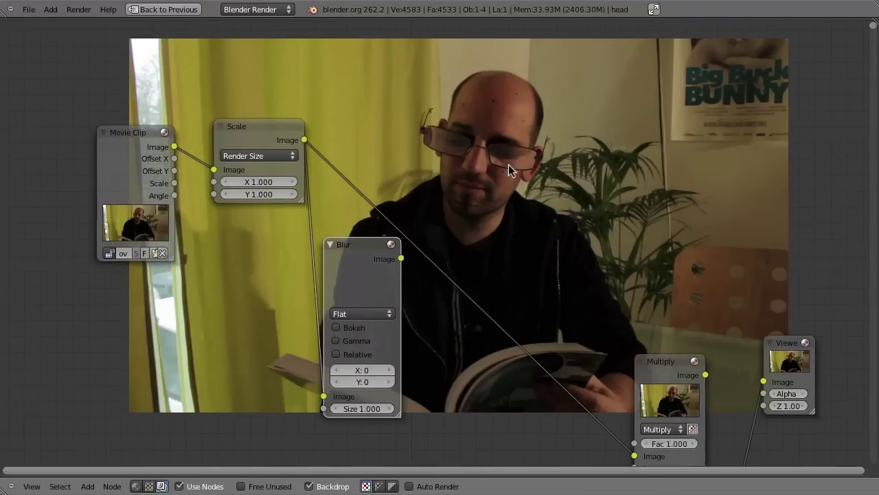
scroll(505, 163, up, 1)
Set the Blur node to Fast Gaussian with Relative enabled and 2% blur in both X and Y.
click(347, 351)
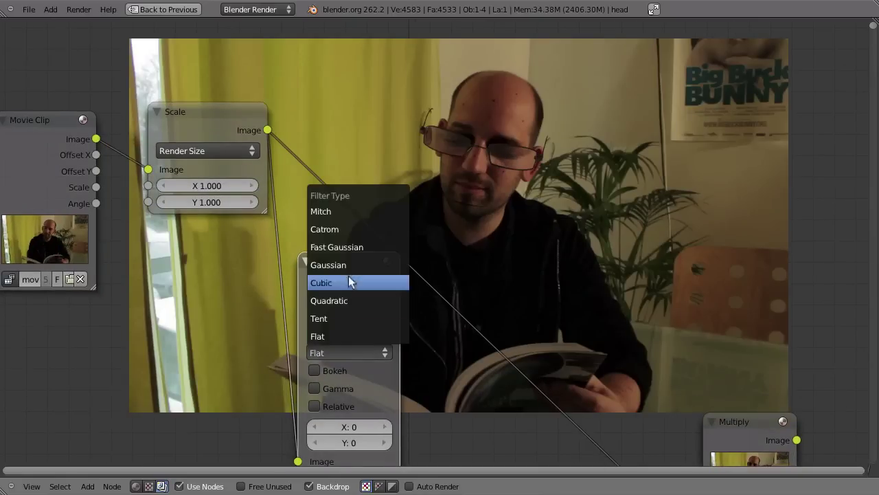
click(350, 250)
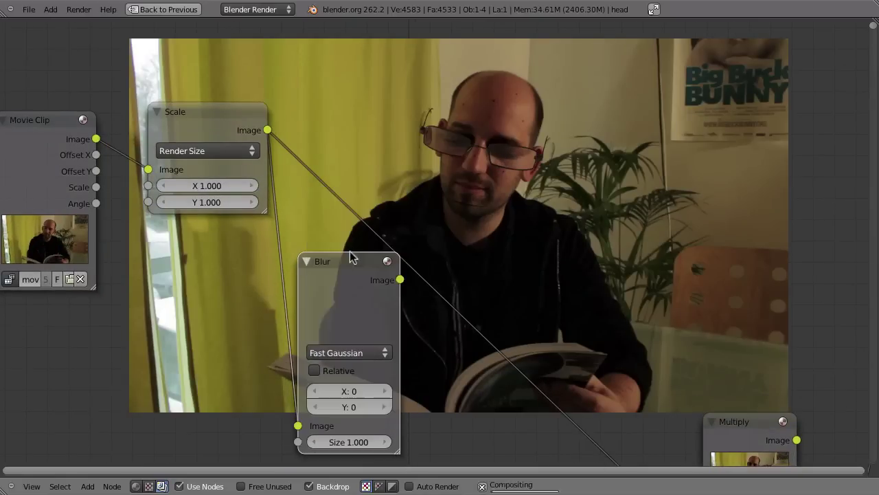
click(314, 371)
drag(337, 436, 316, 432)
click(316, 431)
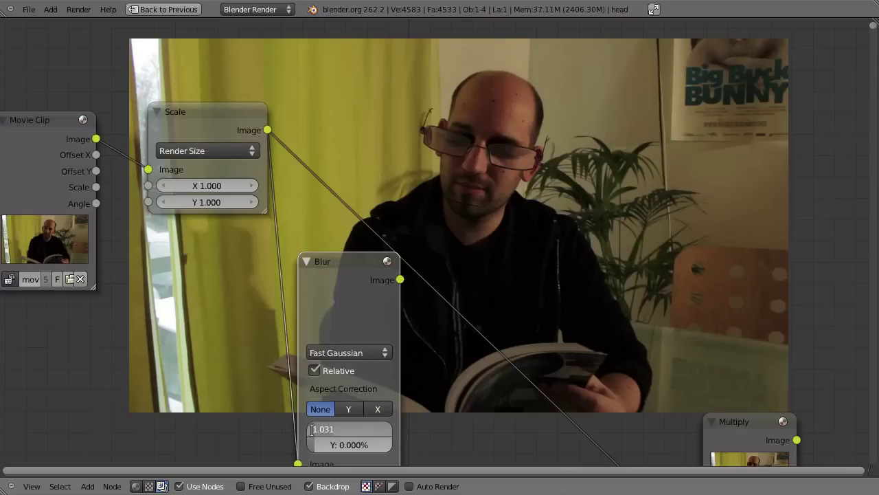
text(2)
key(Tab)
text(2)
key(Return)
Preview the Blur node's output in the Viewer and inspect the blurring of the tracking dots on the face.
ctrl+shift+click(373, 281)
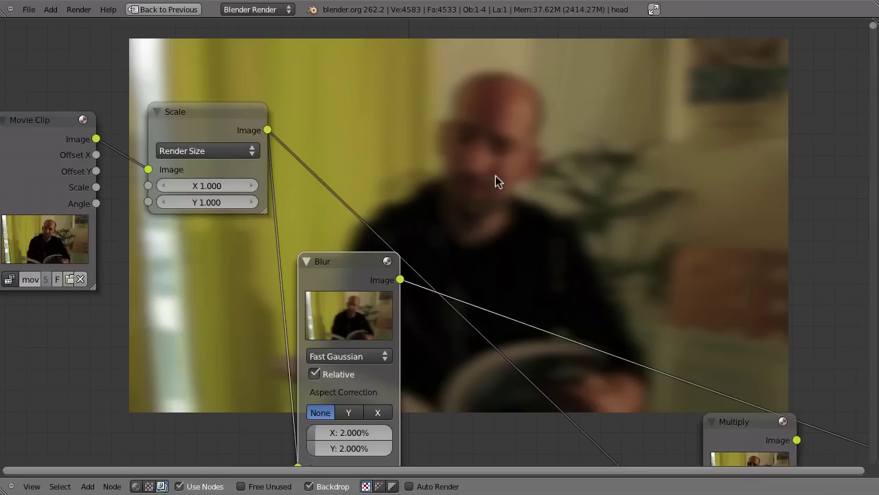
drag(337, 279, 661, 52)
ctrl+middle_drag(507, 122, 538, 100)
middle_drag(532, 161, 465, 214)
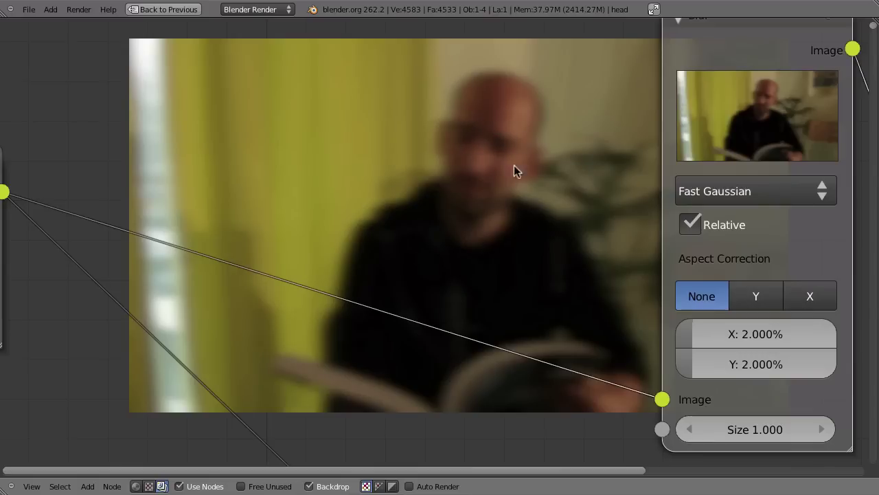
Set the Blur node's X and Y blur amounts to 1.8%.
click(711, 335)
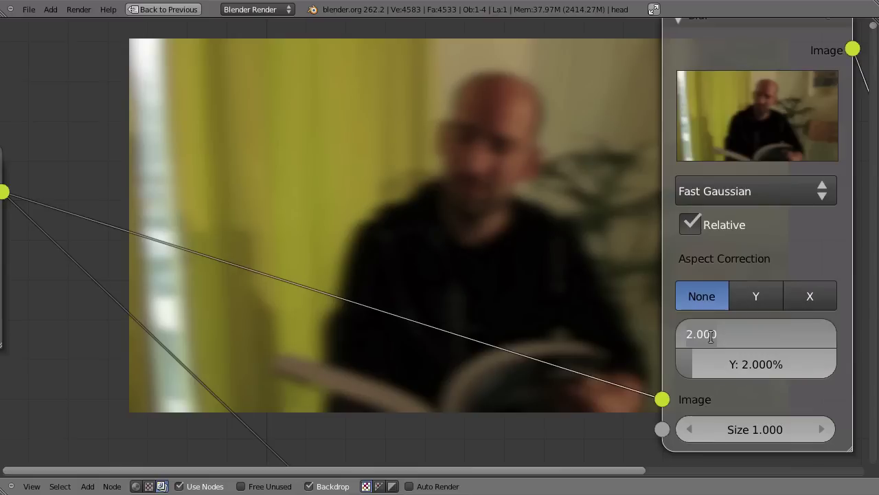
text(1.8)
key(Tab)
text(1)
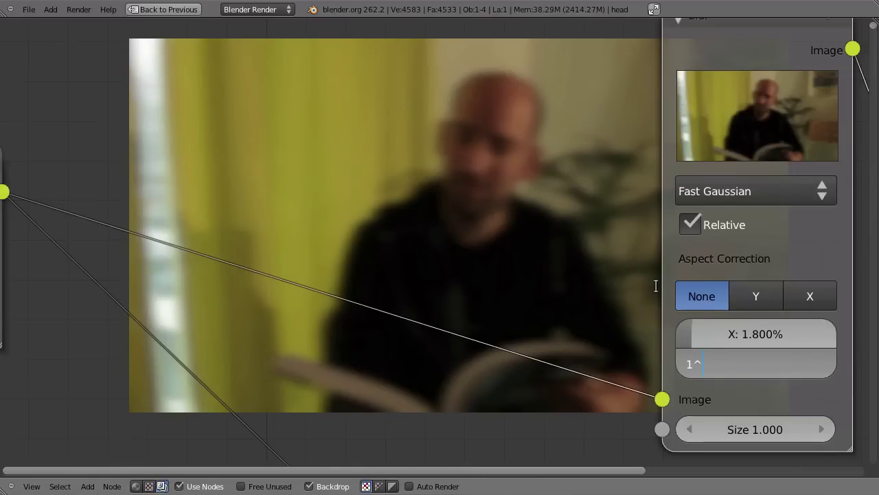
text(^8)
key(Return)
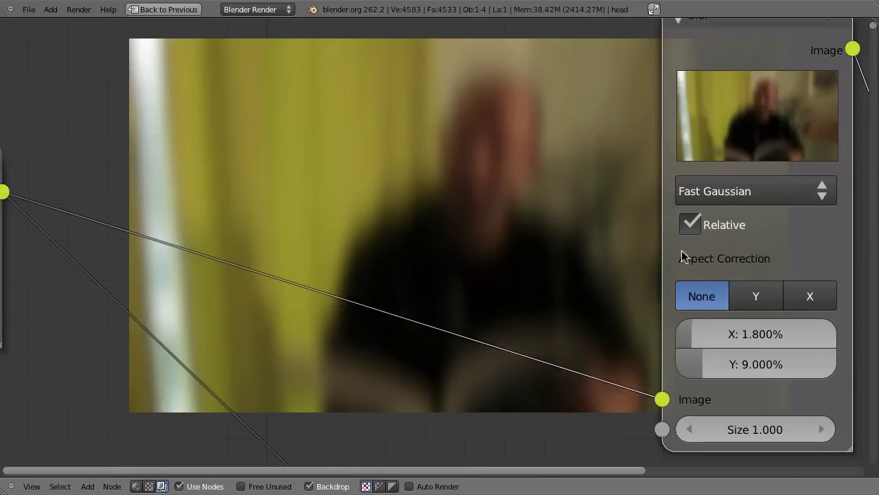
click(706, 365)
text(1.8)
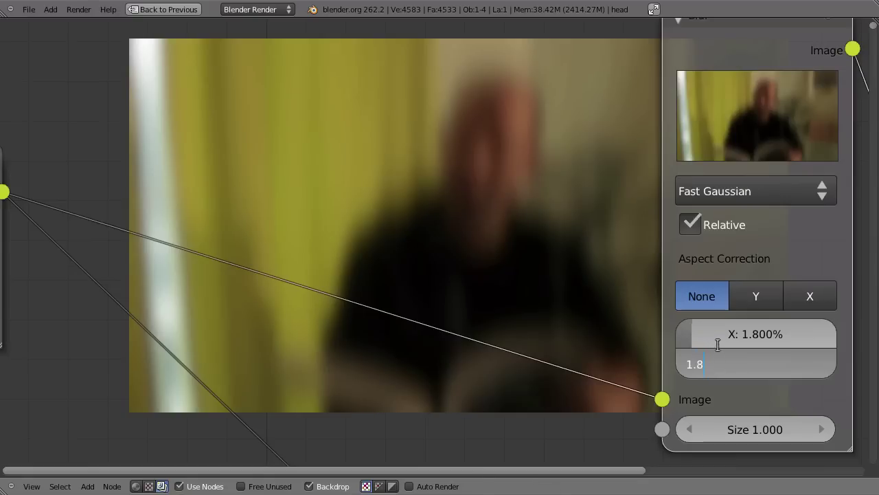
key(Return)
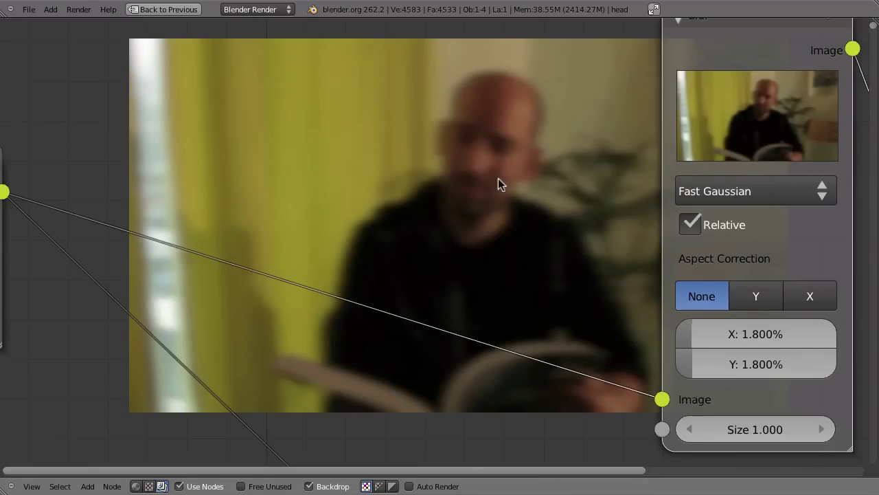
Collapse the Blur node and place it below the Scale node.
scroll(707, 71, down, 3)
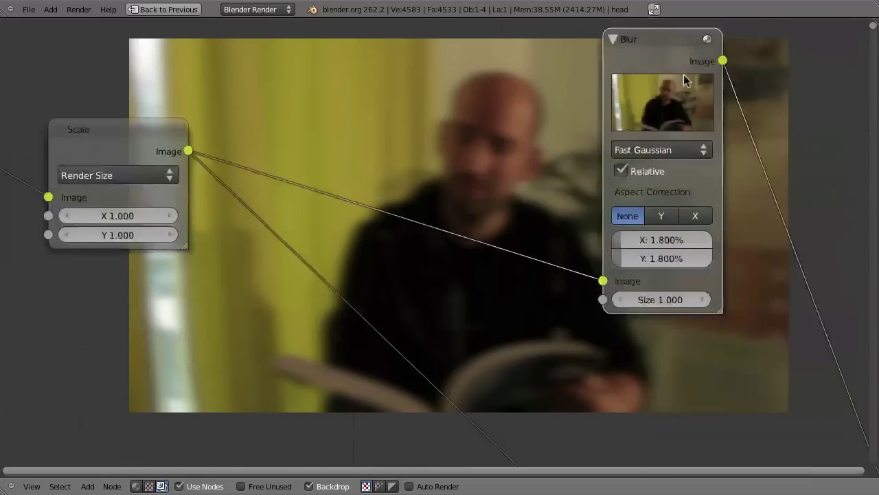
click(621, 39)
drag(621, 42, 246, 349)
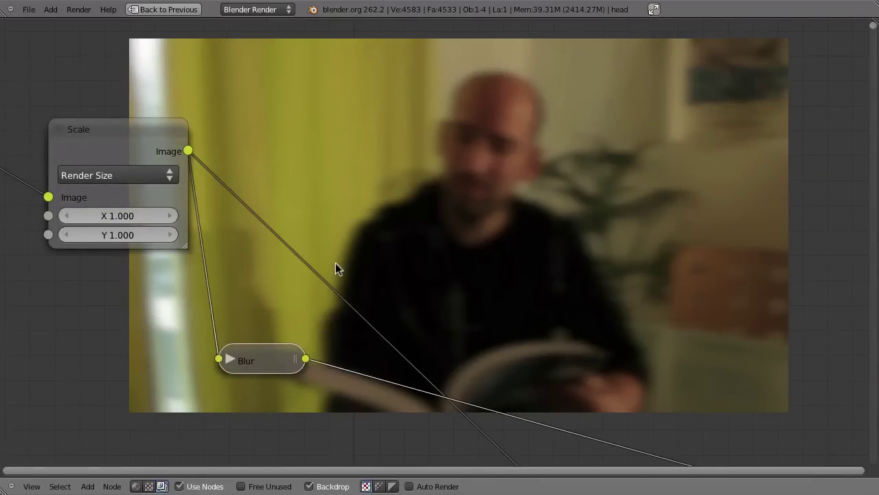
Compare the unblurred Scale output with the blurred footage in the Viewer, finishing on the Scale output.
key(m)
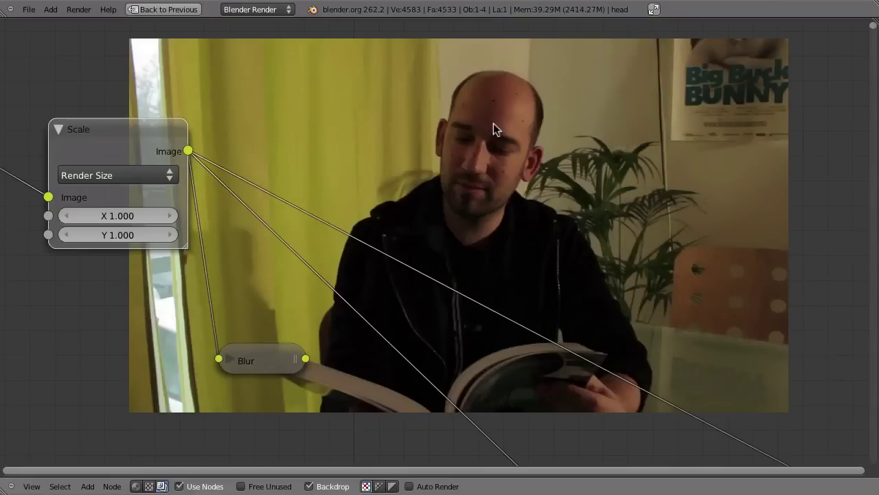
key(m)
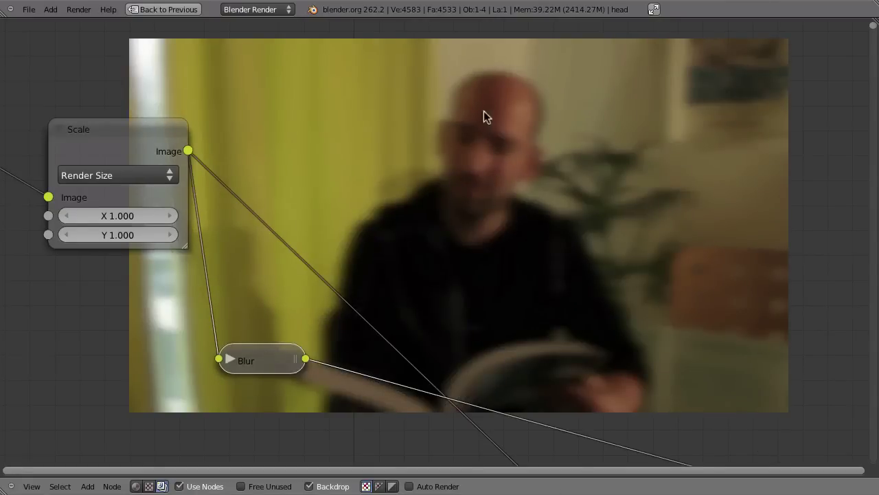
key(ctrl+Up)
key(space)
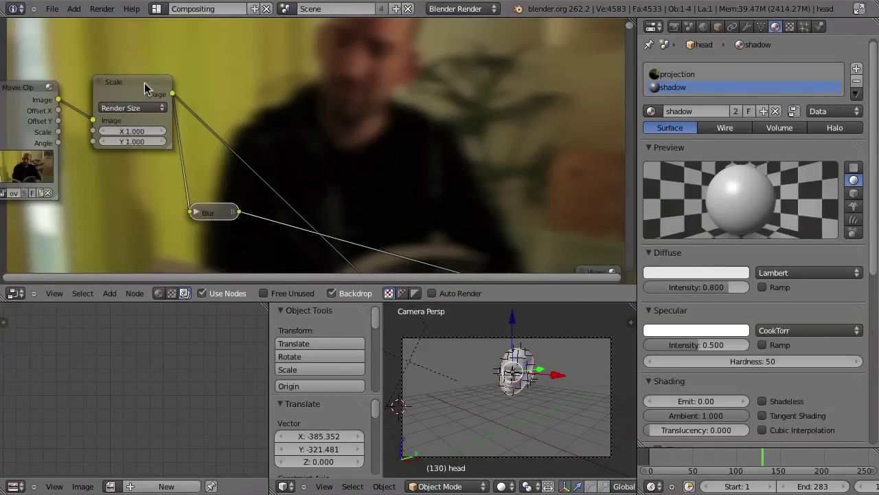
key(m)
key(ctrl+Up)
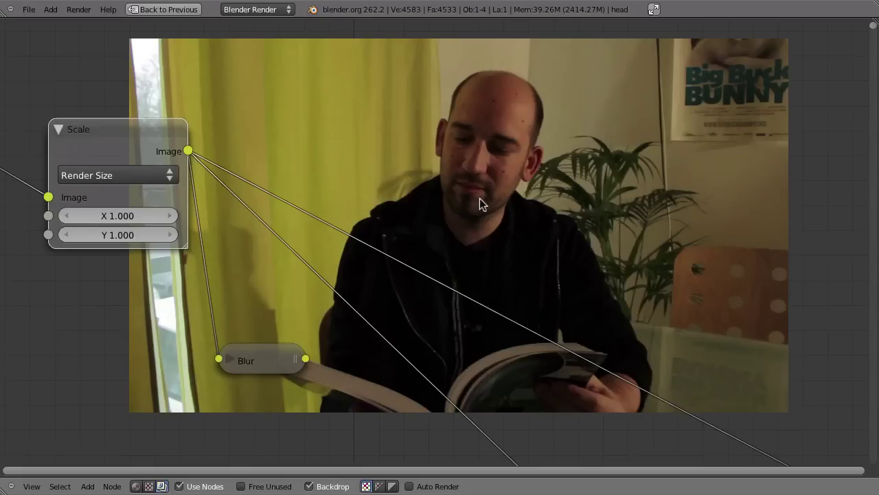
Select the tracking marker on the forehead in the enlarged 3D view and snap the 3D cursor to it.
key(shift+space)
key(space)
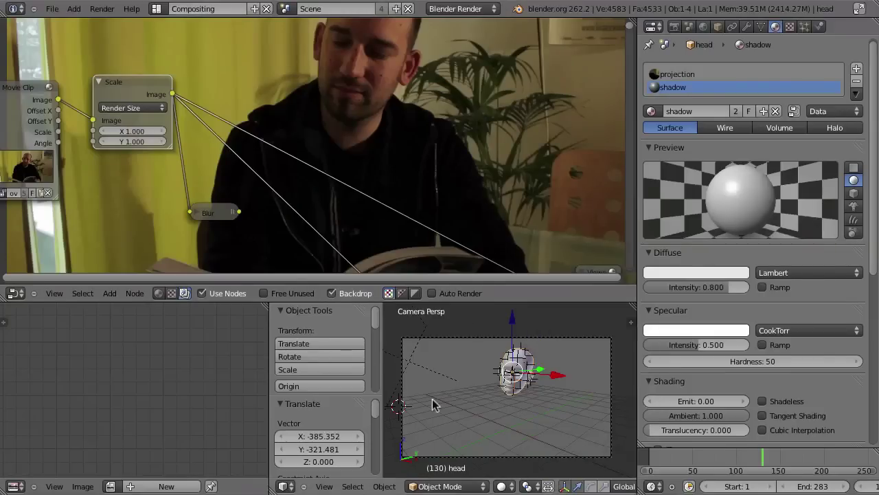
key(ctrl+Up)
ctrl+middle_drag(475, 272, 491, 330)
middle_drag(507, 275, 512, 206)
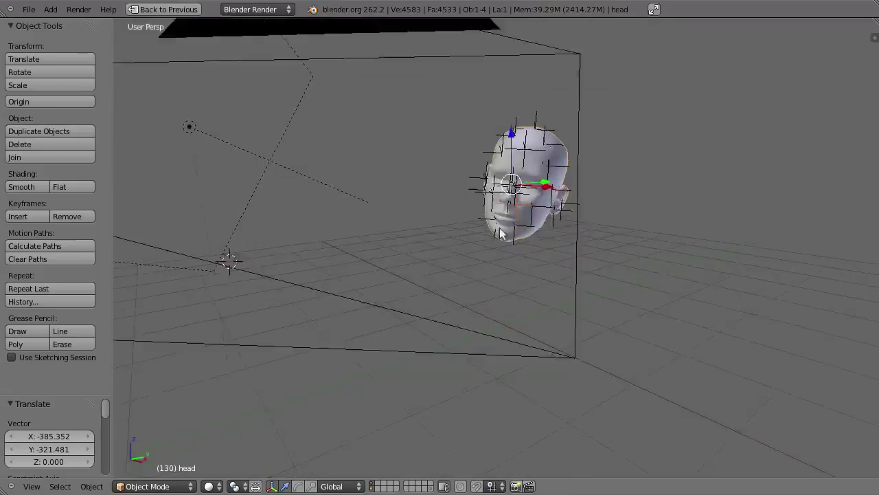
ctrl+middle_drag(512, 206, 513, 231)
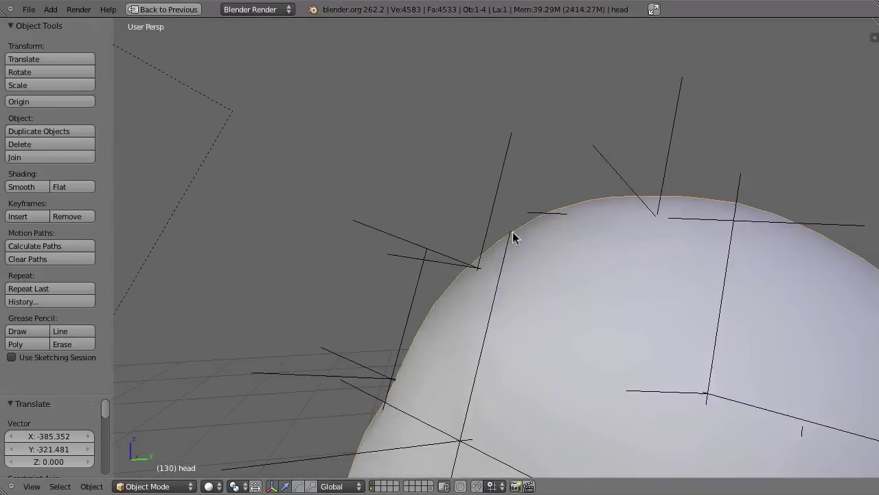
right_click(373, 396)
right_click(357, 396)
middle_drag(357, 396, 386, 367)
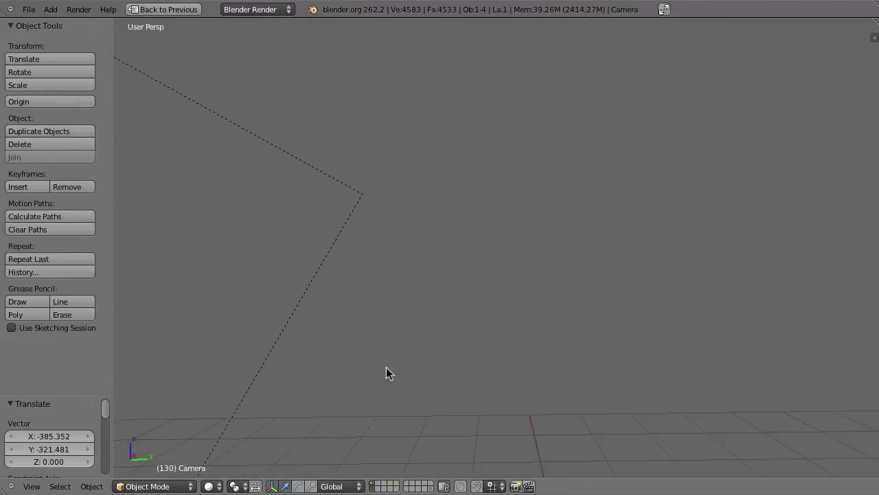
scroll(465, 387, down, 4)
shift+middle_drag(465, 387, 449, 275)
scroll(449, 250, up, 3)
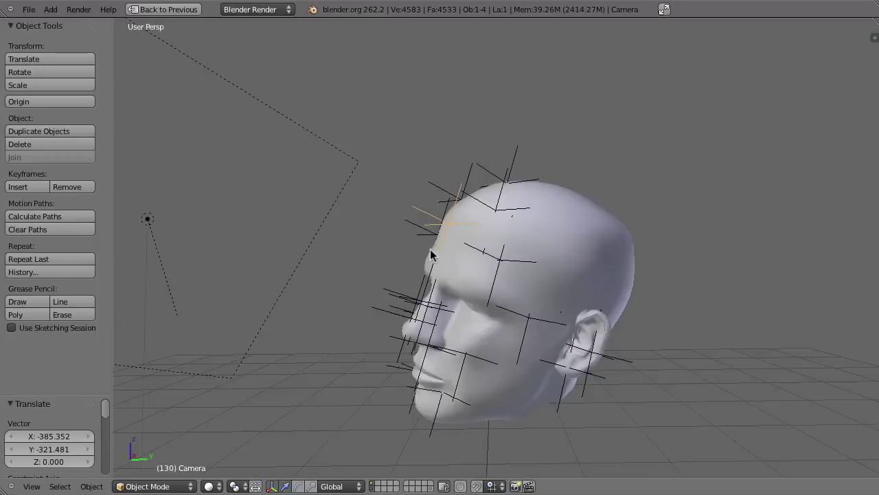
key(shift+s)
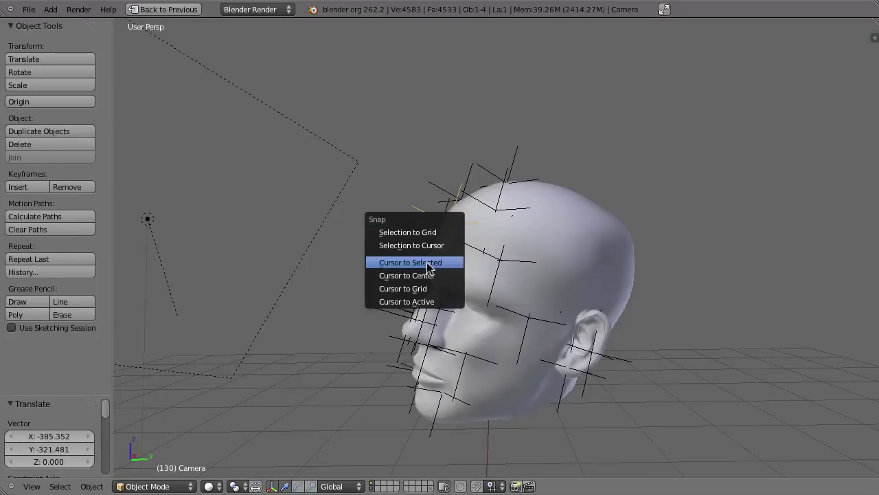
click(433, 262)
Add a Bezier circle at the forehead marker, rotate it to face the front and scale it to about 0.166.
scroll(447, 256, down, 2)
middle_drag(446, 256, 350, 238)
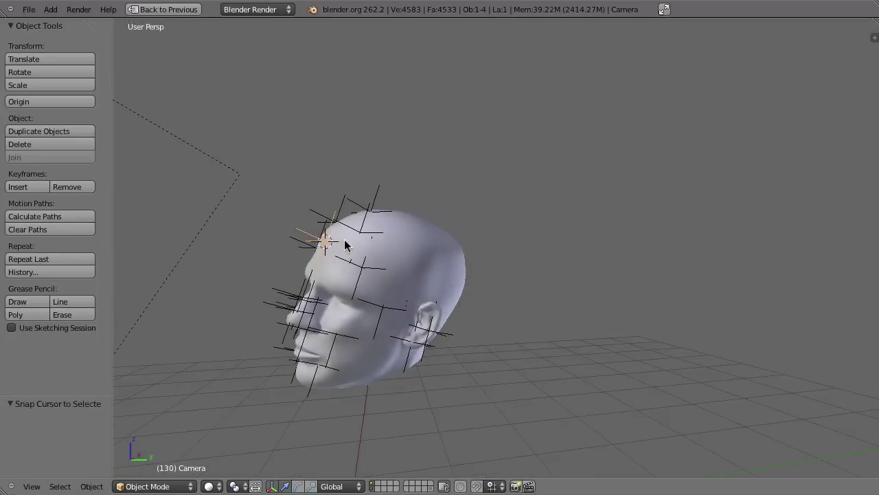
key(shift+a)
mouse_move(323, 255)
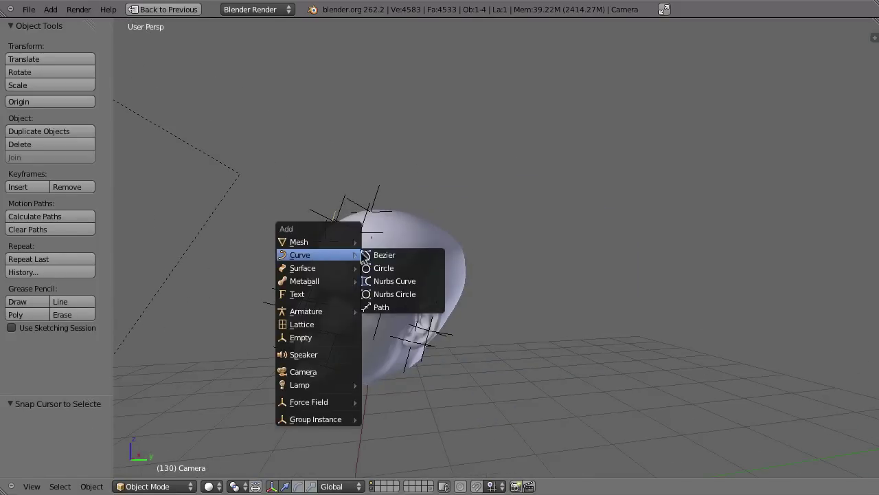
click(398, 268)
middle_drag(317, 208, 343, 182)
key(r)
key(r)
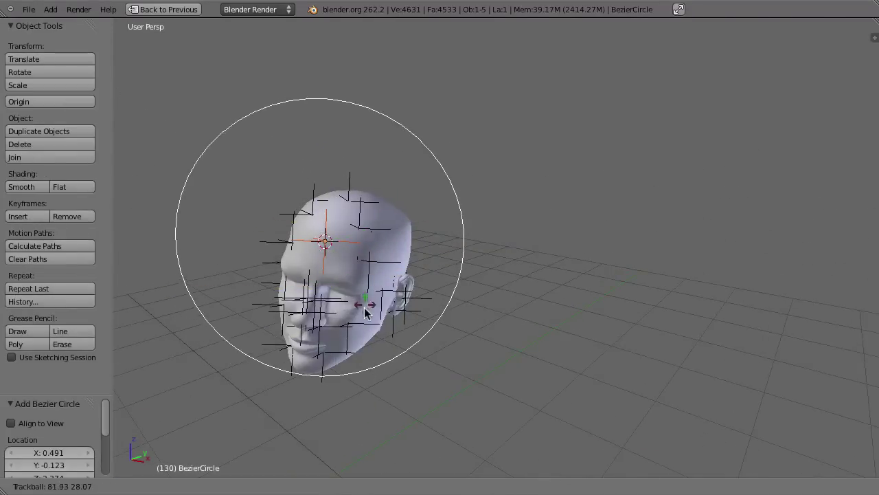
click(395, 299)
key(s)
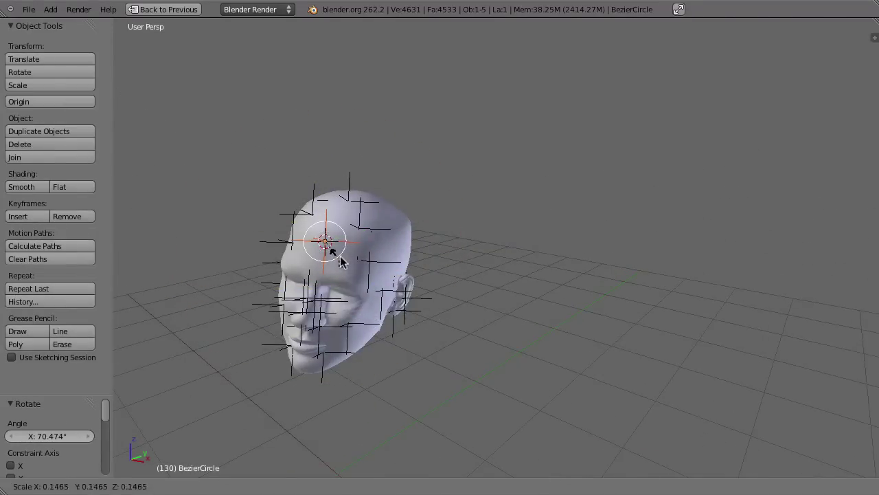
click(336, 252)
Switch the Bezier circle's curve shape to 2D so that it is filled.
middle_drag(344, 252, 426, 247)
scroll(336, 256, up, 4)
scroll(354, 254, down, 2)
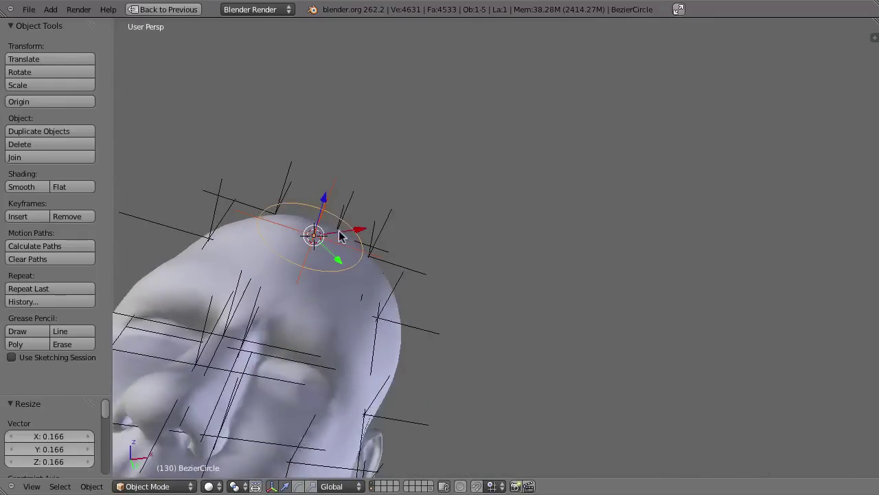
key(ctrl+Up)
click(761, 27)
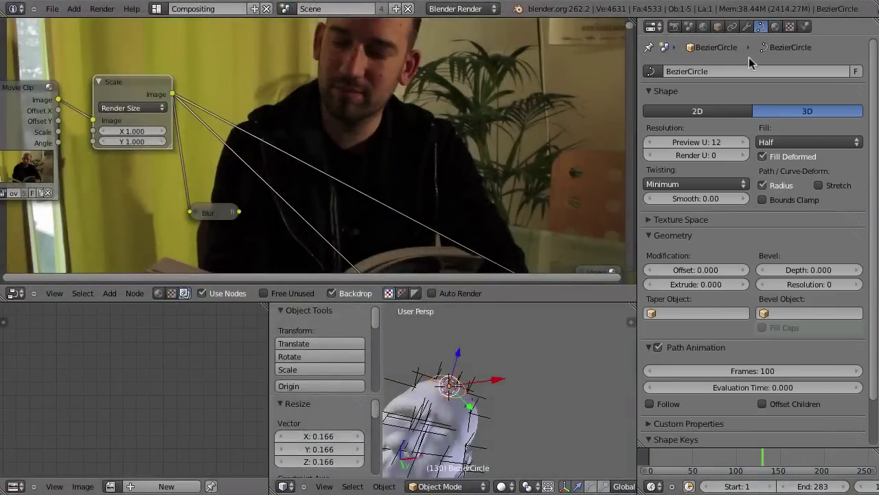
click(698, 112)
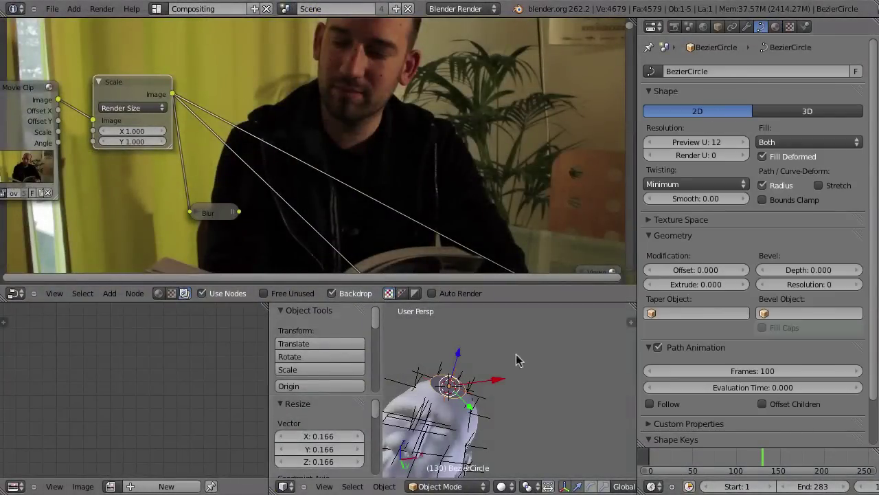
Scale the filled circle down by a factor of about 0.28 in the camera view.
key(ctrl+Up)
middle_drag(461, 254, 312, 255)
key(KP_0)
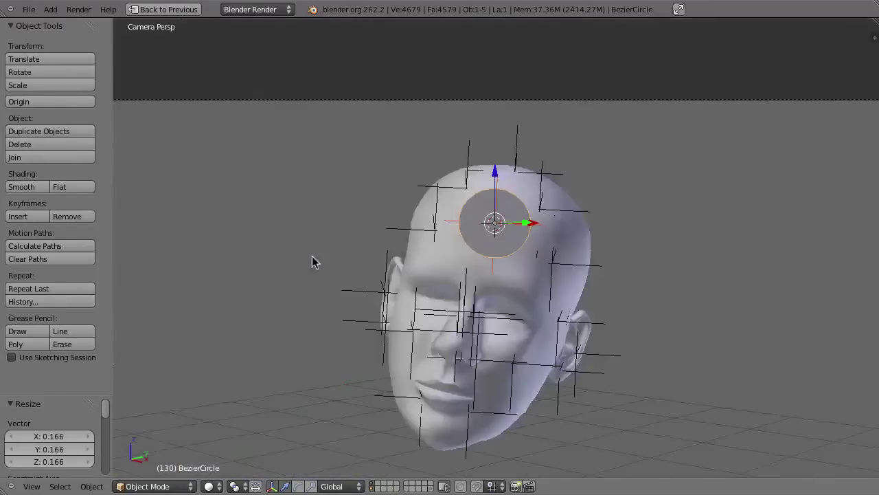
key(s)
click(499, 246)
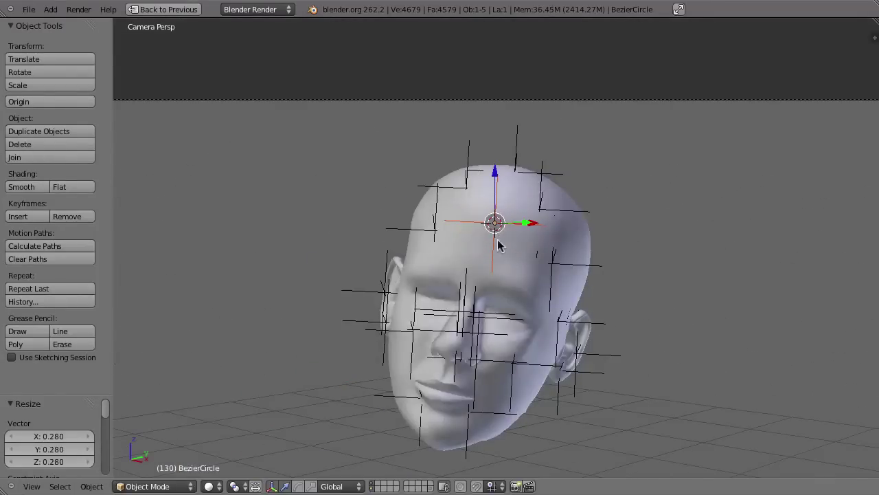
Switch to wireframe display and enable a background image for the Camera axis using the Camera Clip movie clip.
key(z)
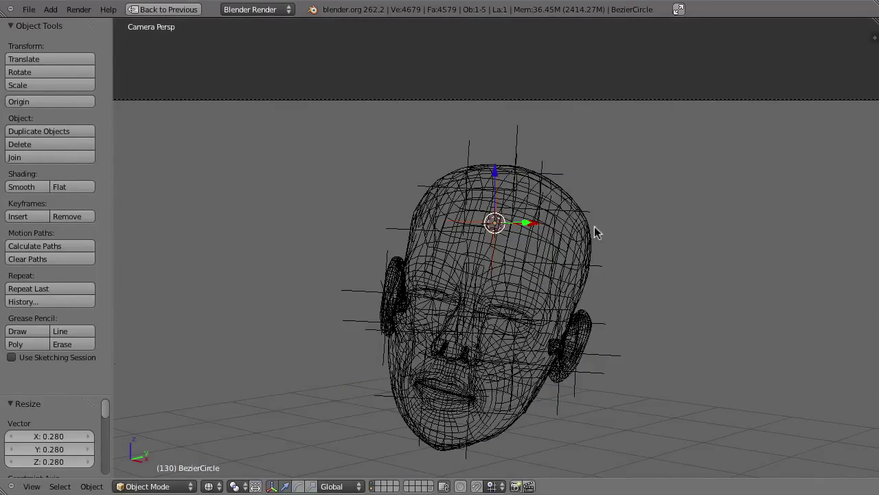
key(n)
key(a)
drag(772, 65, 770, 131)
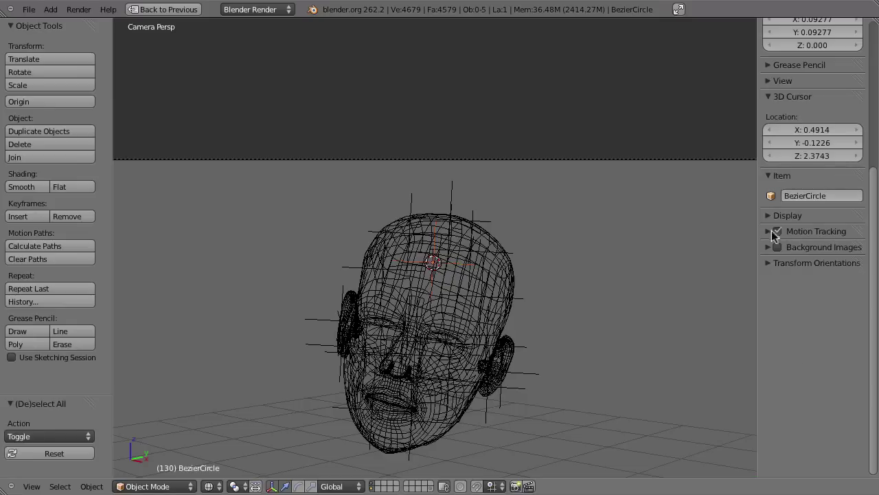
click(777, 248)
click(797, 266)
click(839, 307)
click(840, 294)
click(835, 326)
click(774, 345)
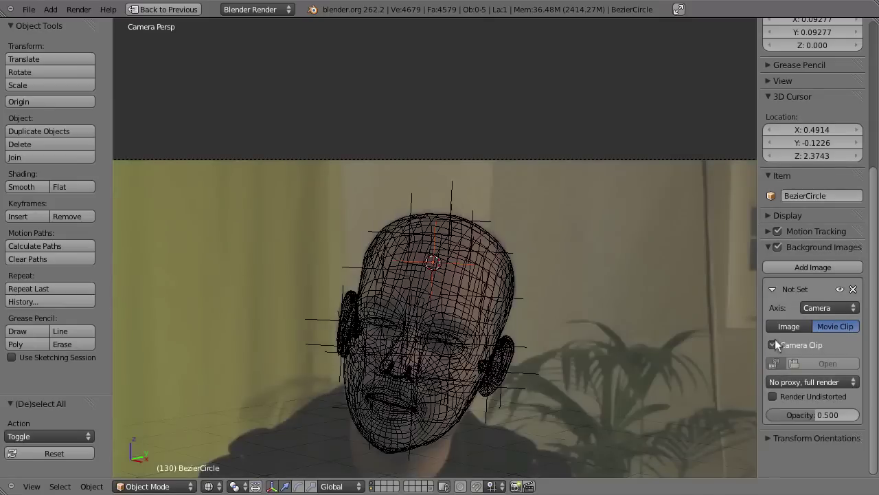
scroll(566, 270, up, 8)
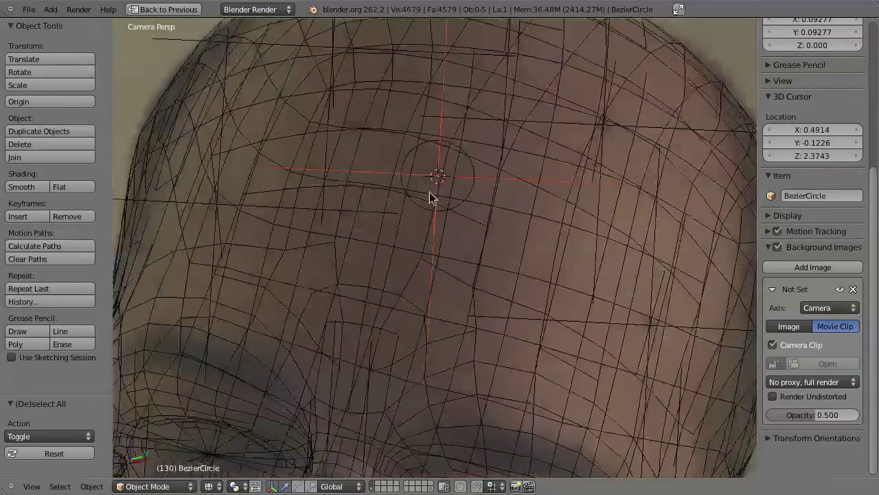
Scale the filled circle down to about 0.066 across so that it fits the forehead marker in the camera view.
scroll(453, 186, up, 2)
right_click(481, 193)
right_click(486, 179)
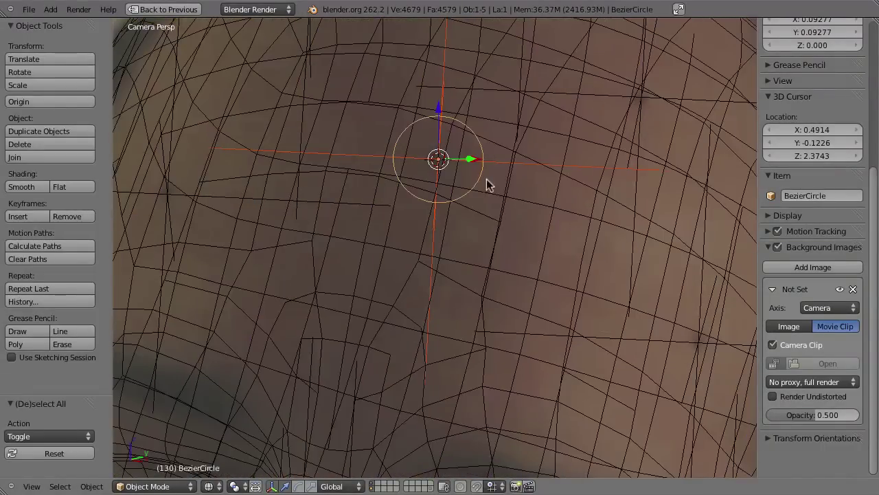
key(s)
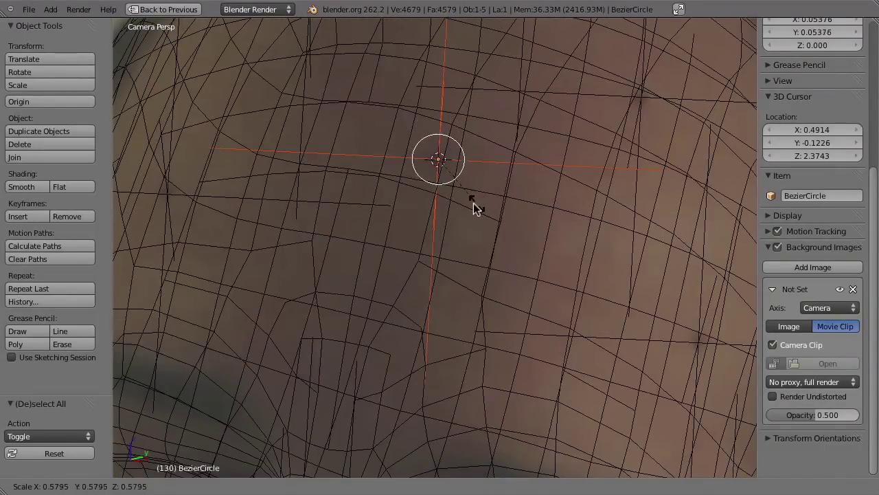
click(474, 206)
key(s)
click(483, 219)
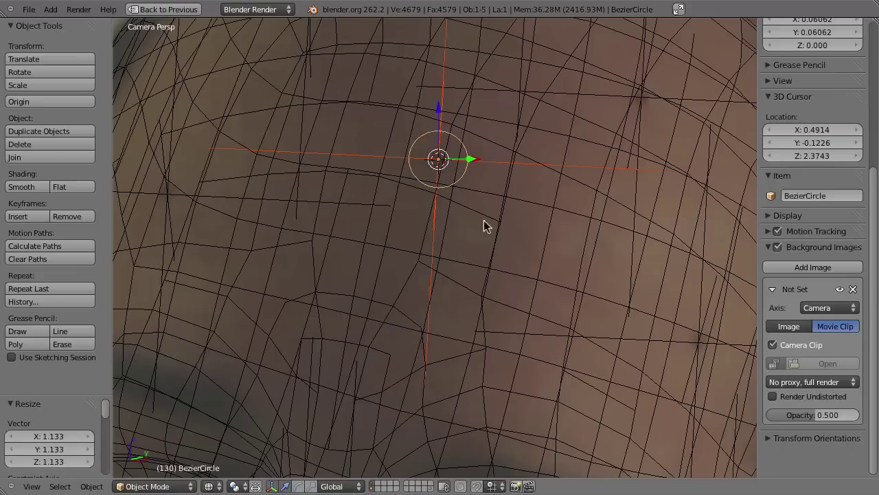
key(s)
click(495, 241)
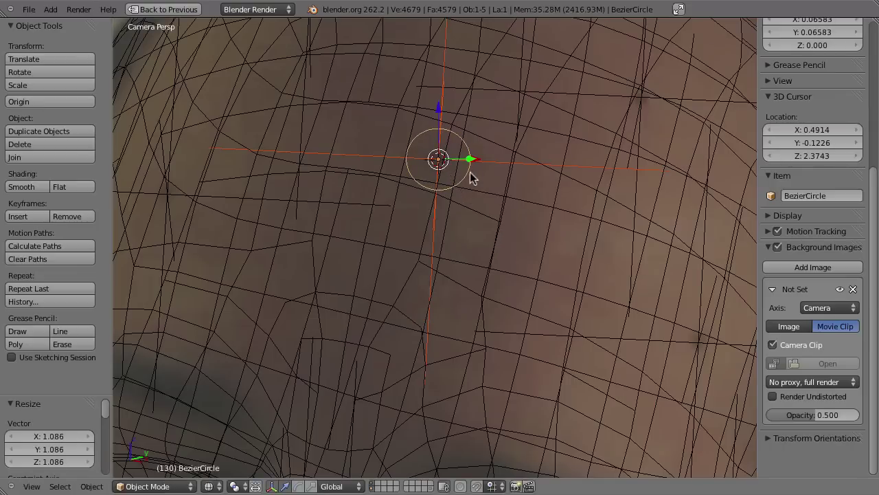
scroll(454, 172, up, 1)
shift+middle_drag(450, 101, 437, 167)
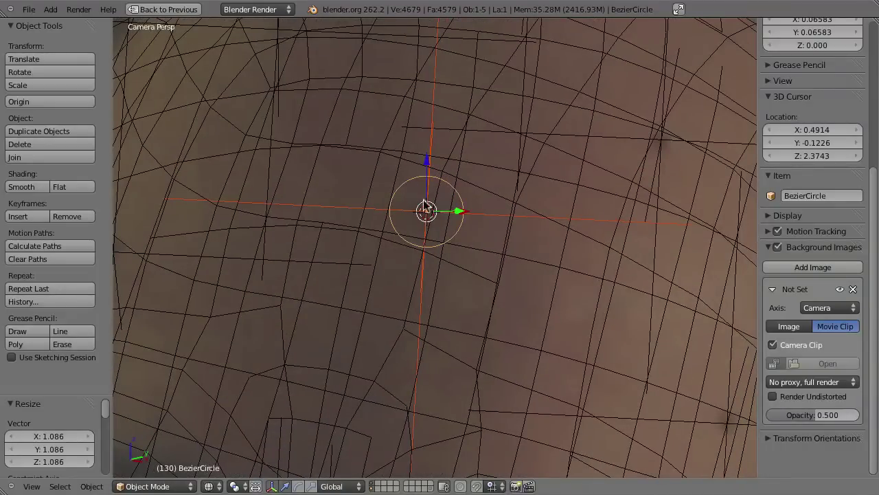
Move the filled circle to the second layer of the lower row and make that layer visible too.
scroll(415, 237, down, 5)
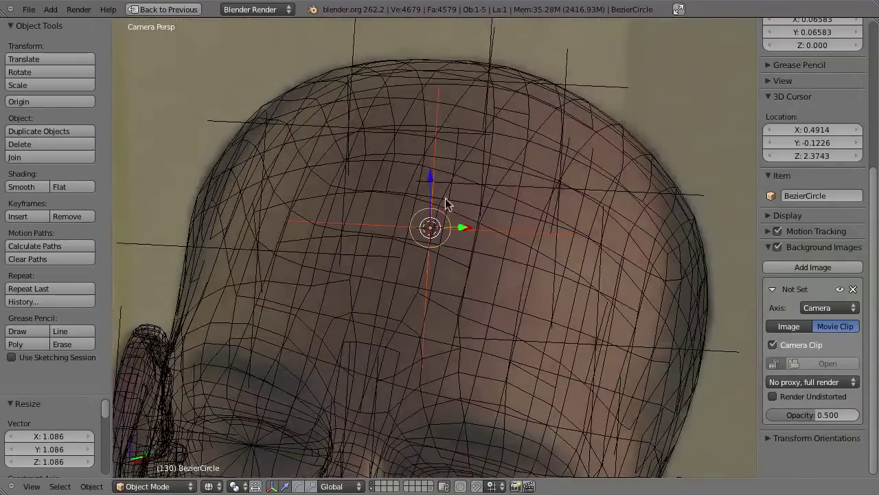
scroll(450, 253, down, 1)
shift+middle_drag(450, 253, 460, 167)
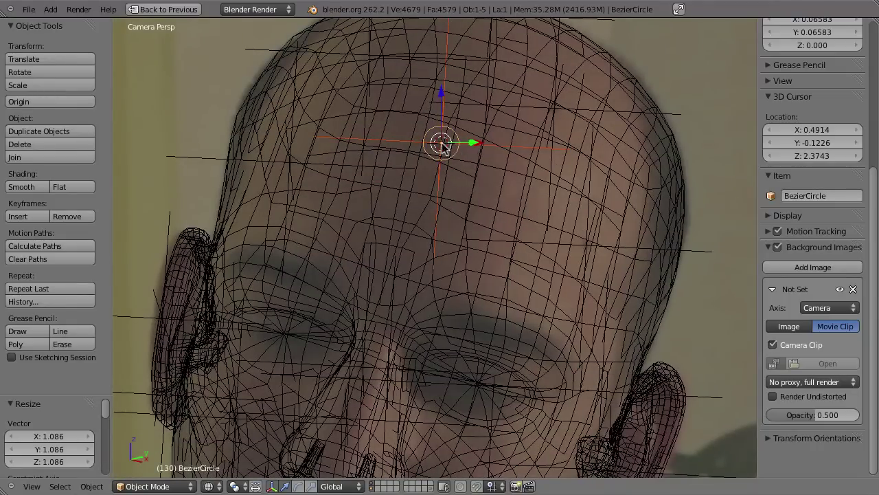
key(m)
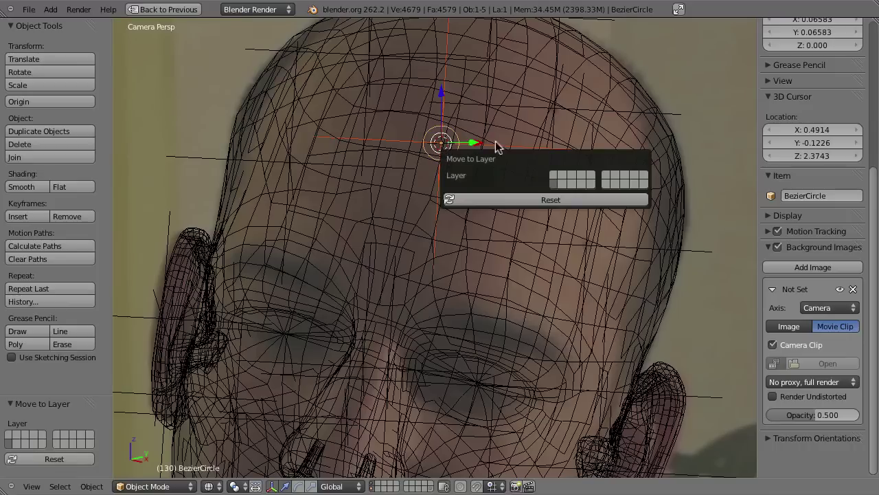
click(560, 184)
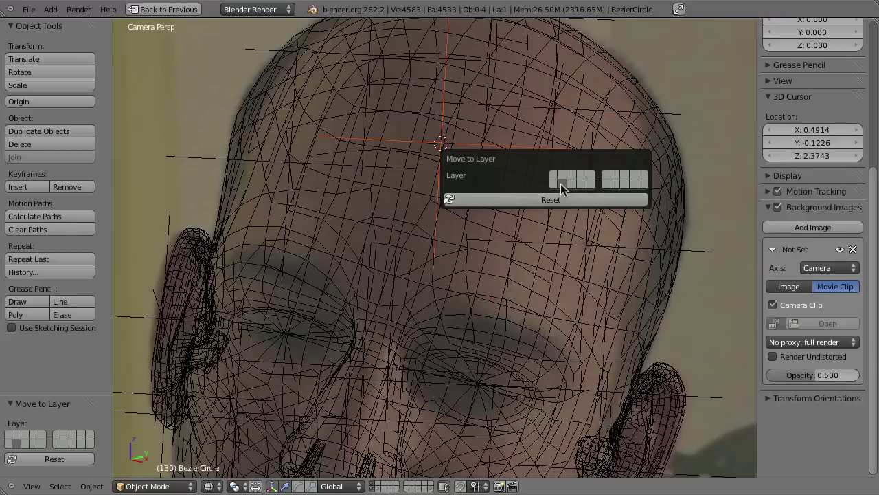
shift+click(377, 485)
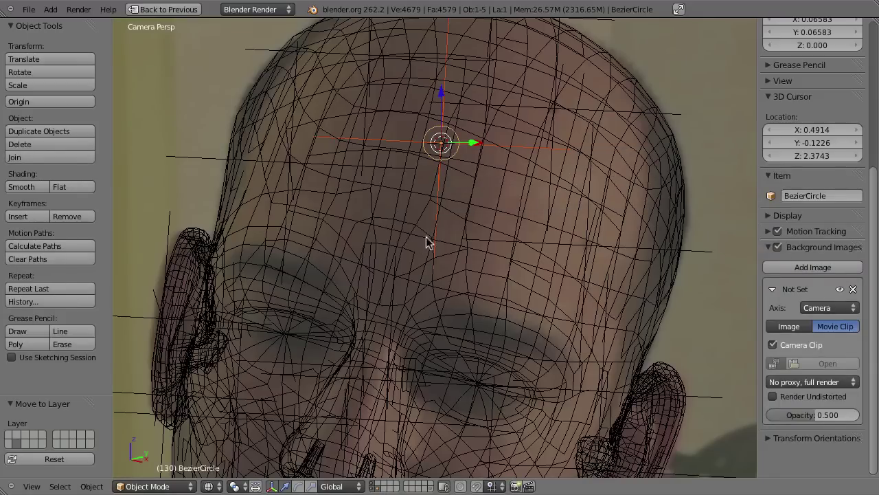
Render the current frame and examine how the circle affects the composite and the AO node result.
key(F12)
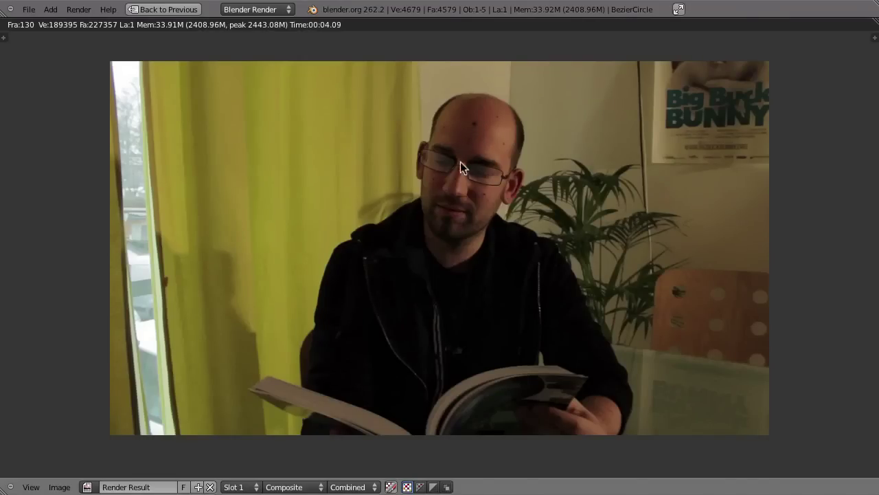
key(Escape)
key(shift+space)
middle_drag(467, 306, 301, 276)
scroll(422, 208, up, 8)
scroll(412, 214, down, 3)
shift+middle_drag(384, 232, 369, 294)
scroll(376, 287, down, 3)
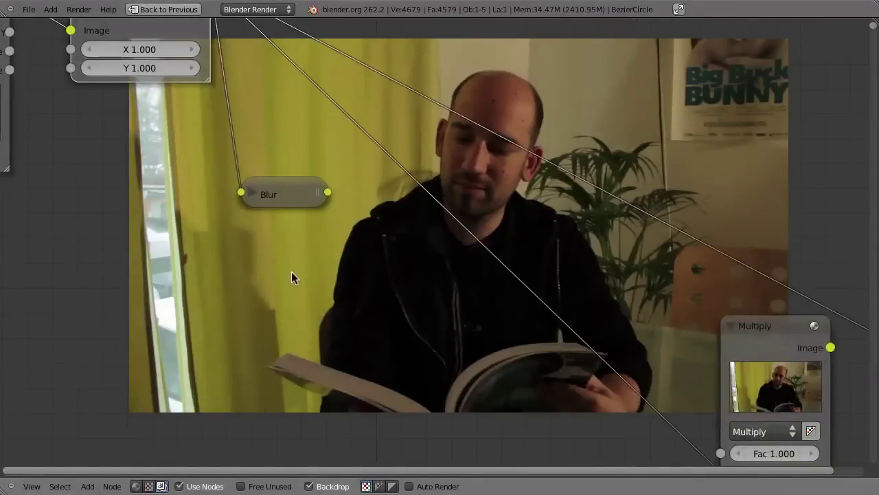
key(Home)
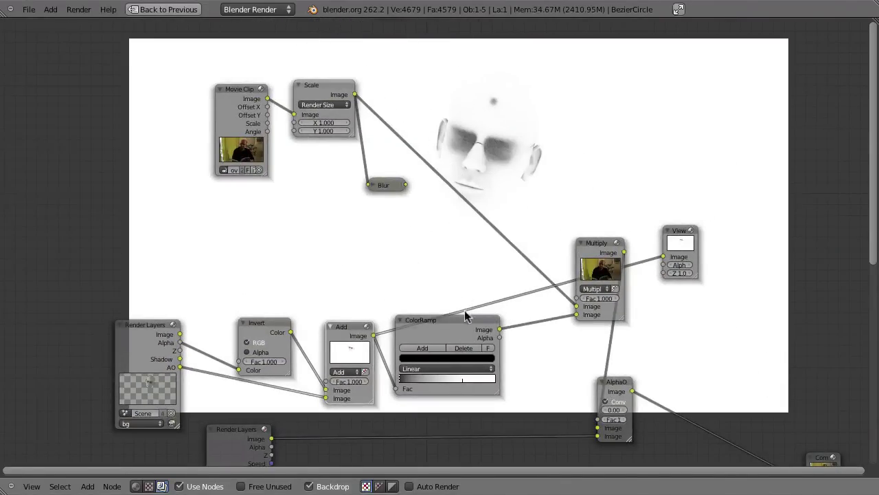
Create a new material for the Bezier circle and name it mask.
key(ctrl+Up)
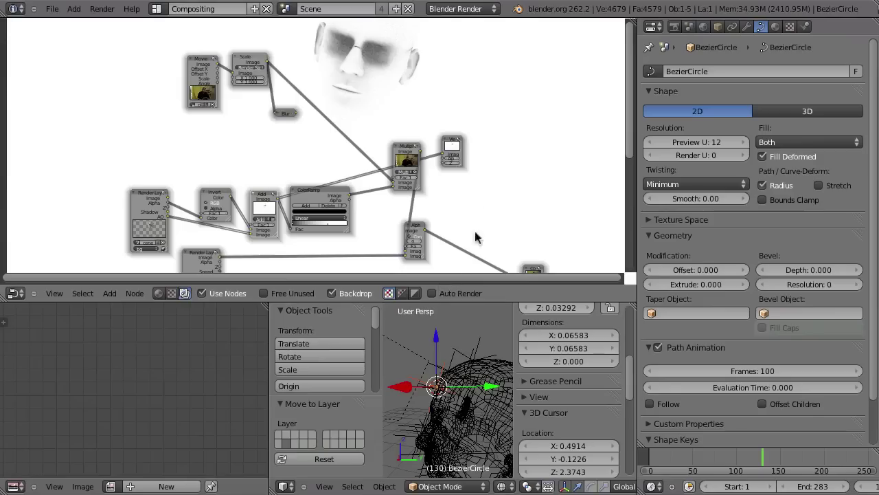
click(773, 28)
click(726, 118)
click(715, 114)
text(ma)
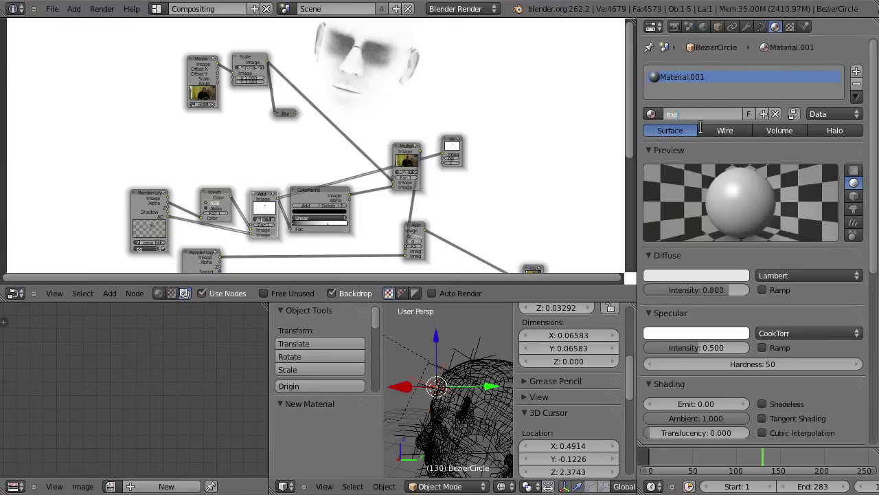
text(sk)
key(Return)
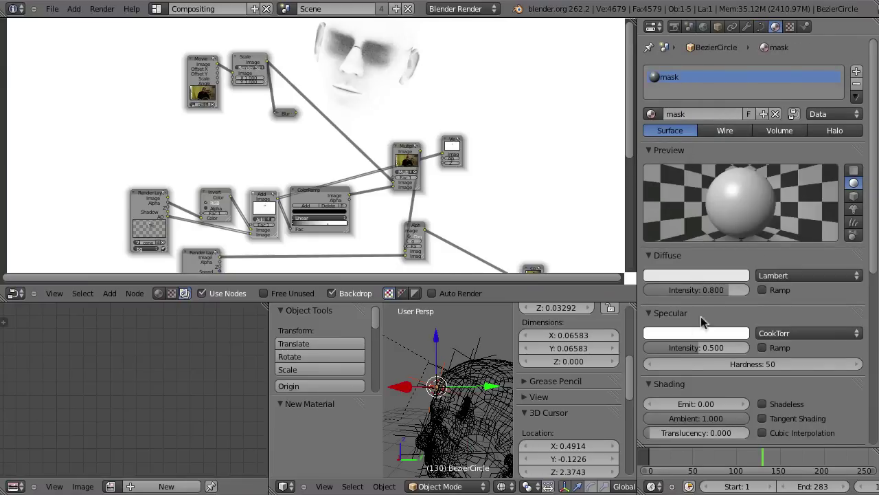
Make the mask material Shadeless and disable its Traceable option.
click(762, 404)
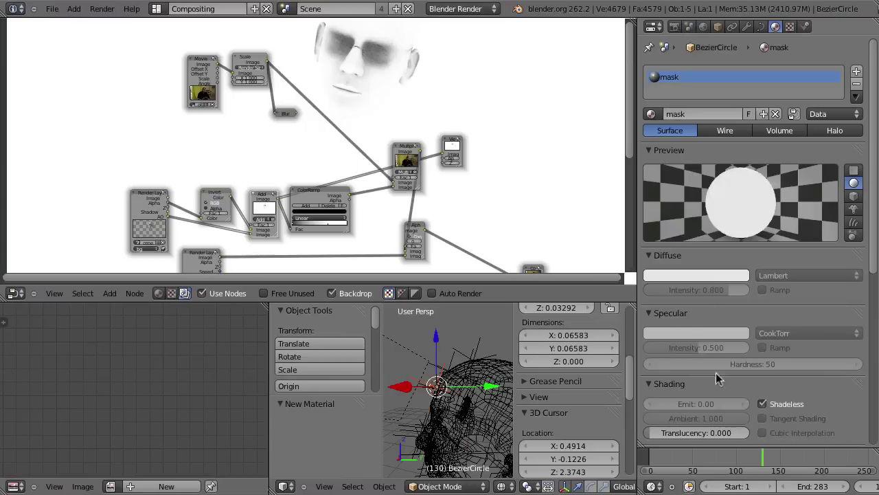
click(649, 255)
click(649, 271)
click(647, 287)
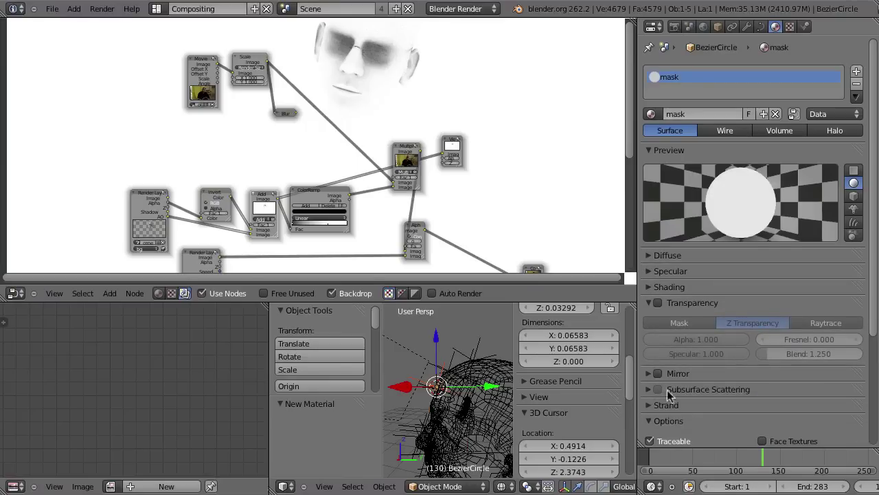
click(664, 420)
scroll(736, 226, down, 5)
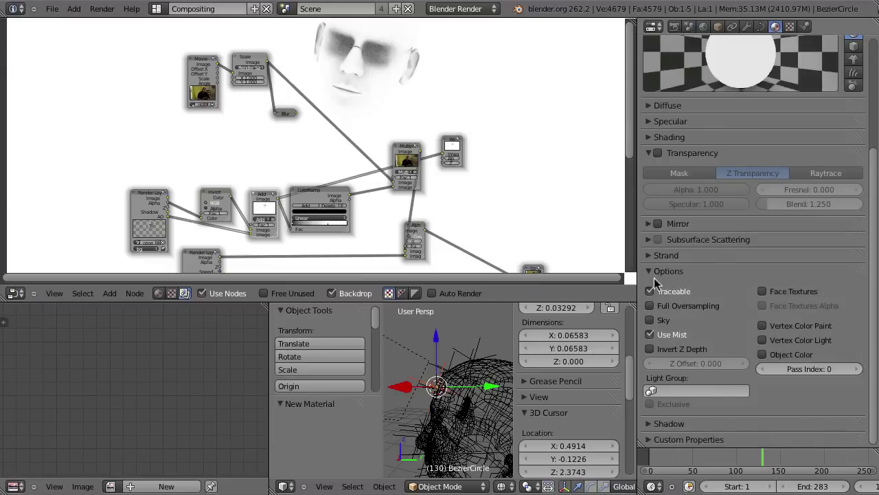
click(651, 291)
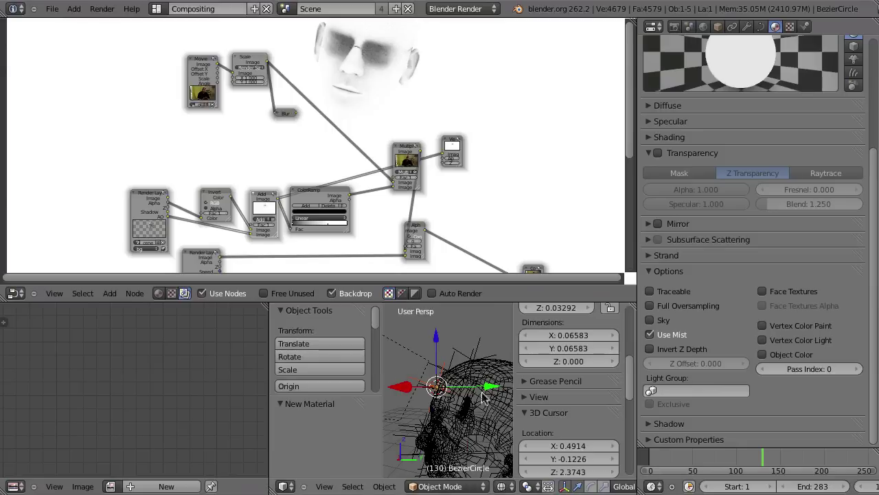
Render the frame again and check the AO result for the circle's darkening.
key(F12)
middle_drag(381, 44, 356, 117)
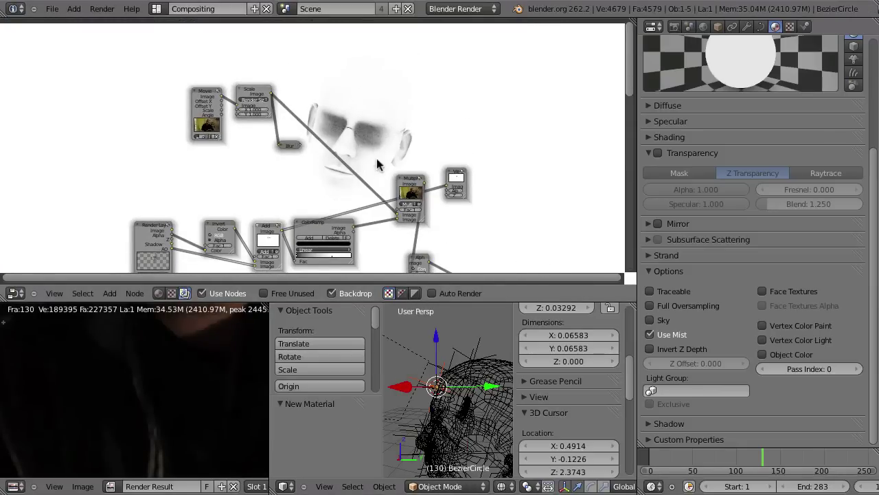
middle_drag(379, 165, 407, 108)
key(ctrl+Up)
key(ctrl+Up)
Add a render layer named mask and assign it only the second layer of the lower row.
click(774, 26)
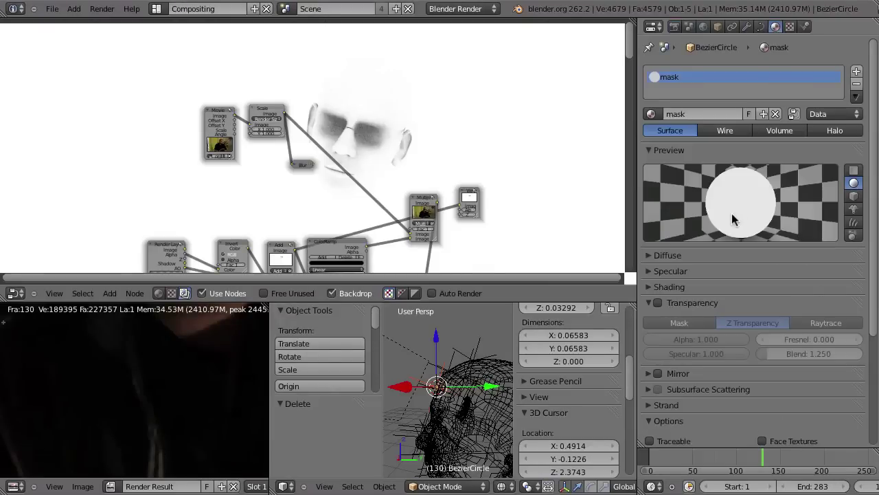
click(674, 26)
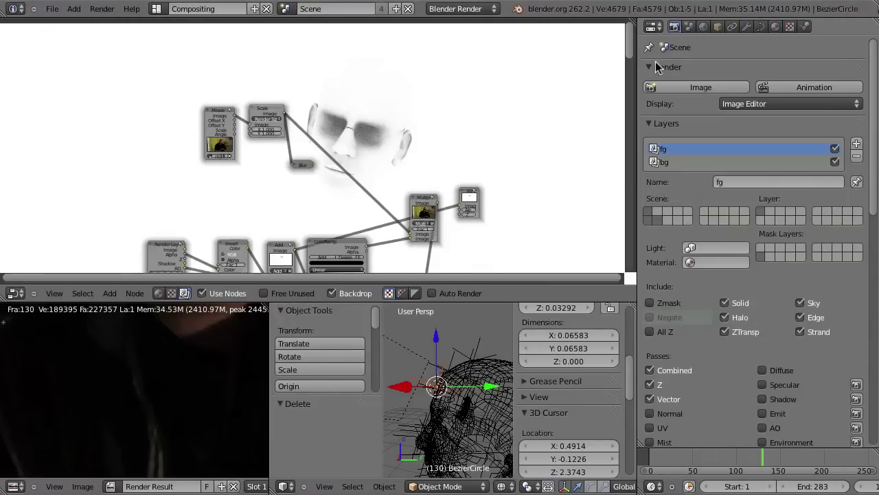
click(856, 144)
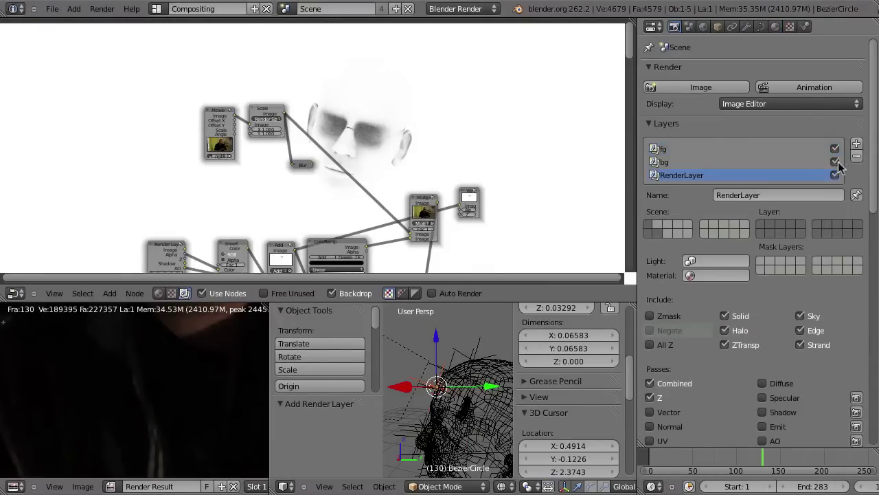
click(776, 195)
text(mask)
key(Return)
click(769, 235)
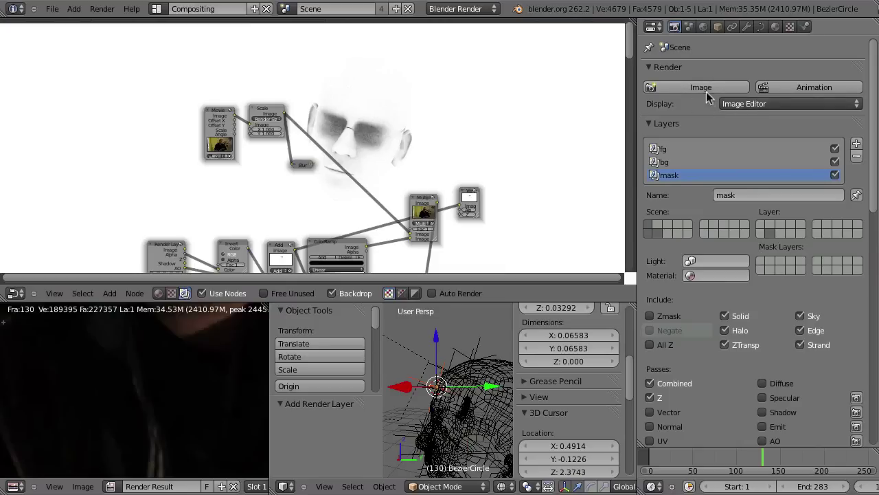
Render the image and add a Render Layers node to the composite, set to the mask layer.
click(694, 87)
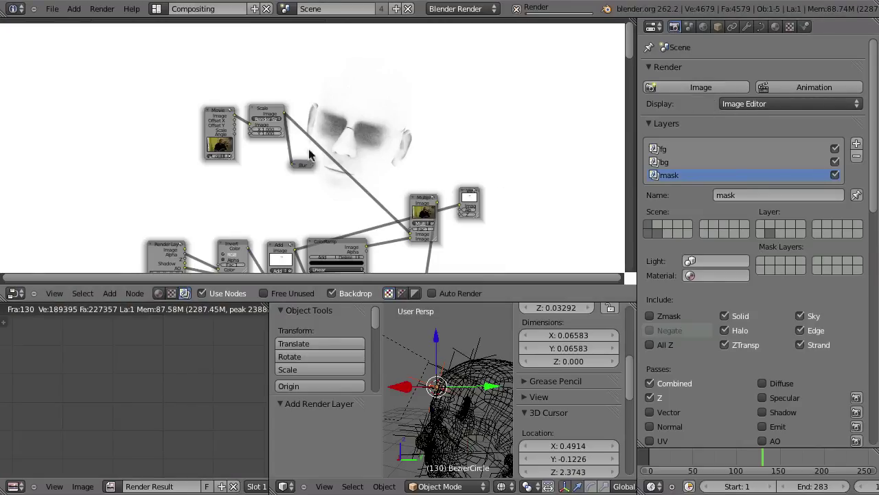
key(ctrl+Up)
key(shift+a)
mouse_move(244, 118)
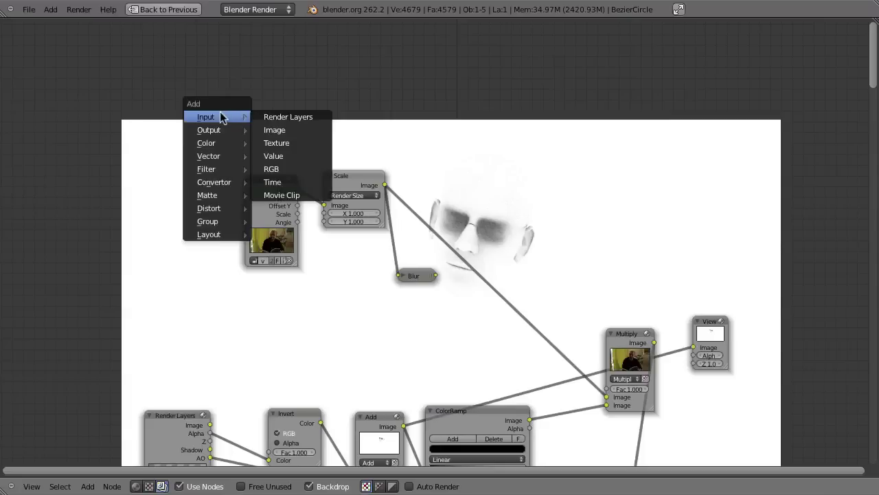
click(292, 115)
drag(322, 107, 186, 81)
click(276, 147)
click(270, 129)
Preview the mask layer's Image and Alpha outputs and the Blur node's result in the Viewer.
ctrl+shift+click(191, 83)
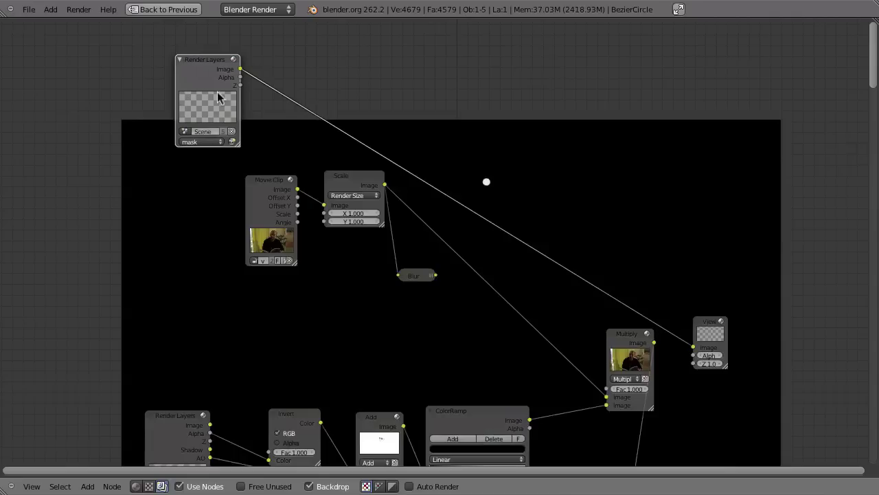
ctrl+shift+click(218, 92)
middle_drag(516, 202, 466, 256)
middle_drag(456, 195, 418, 180)
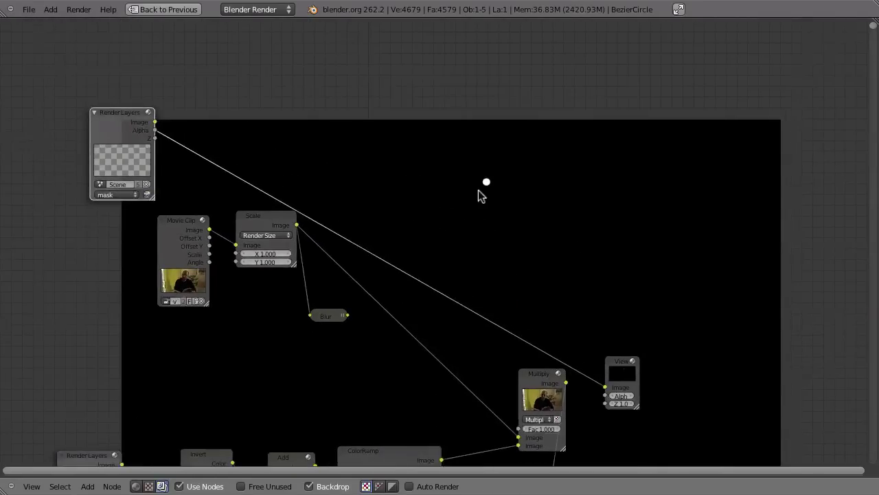
ctrl+shift+click(338, 318)
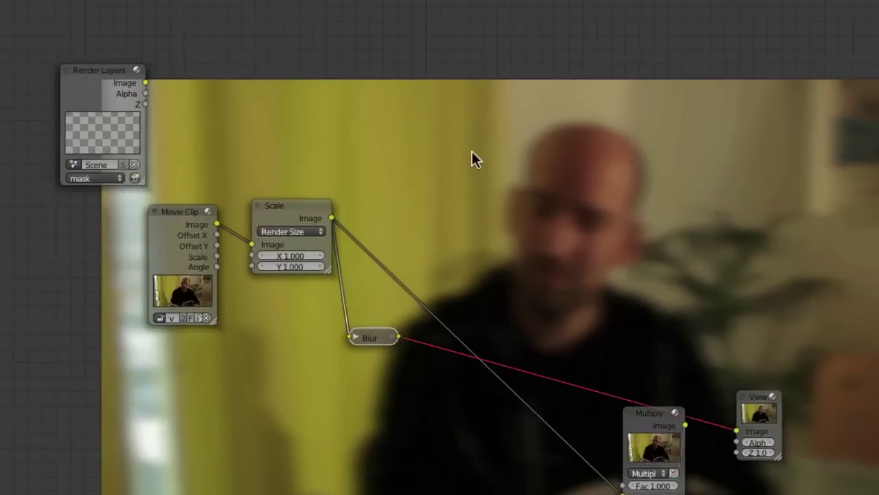
Add a Mix node with the Scale output as its first image and the Blur output as its second.
key(shift+a)
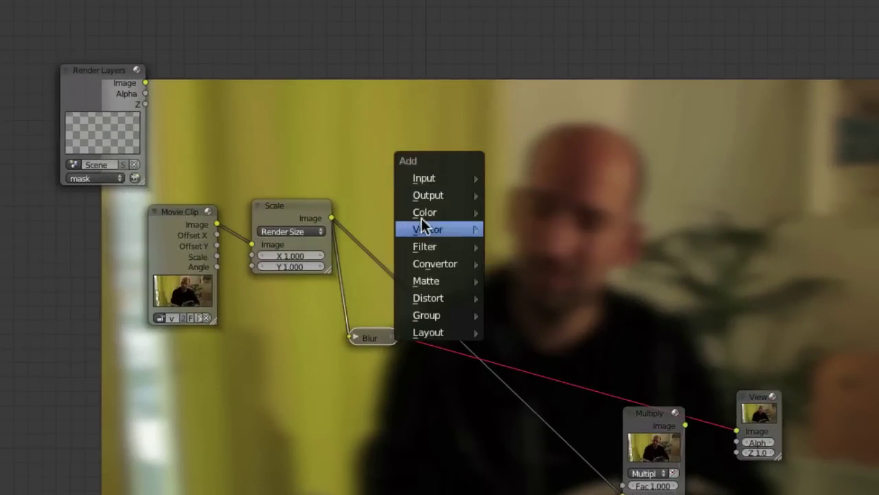
mouse_move(429, 213)
drag(557, 208, 546, 162)
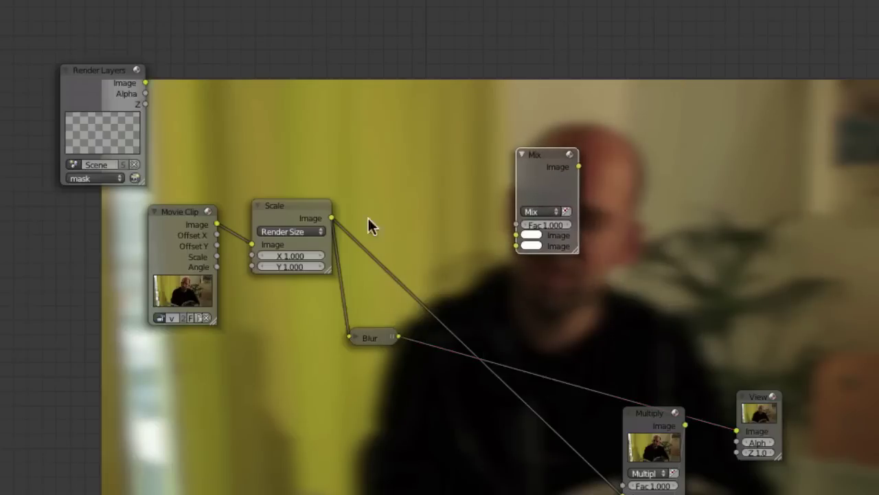
right_click(332, 216)
drag(358, 157, 516, 235)
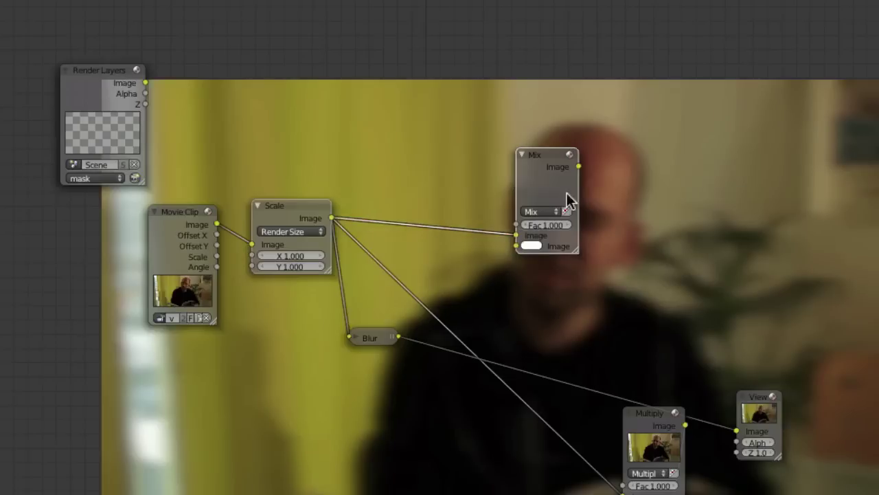
drag(396, 336, 516, 246)
Show the Mix node's output in the Viewer and connect the mask layer's Alpha to its Fac input.
drag(549, 167, 516, 202)
ctrl+shift+click(517, 202)
middle_drag(660, 216, 598, 294)
drag(443, 267, 457, 231)
drag(314, 413, 345, 404)
drag(83, 171, 436, 304)
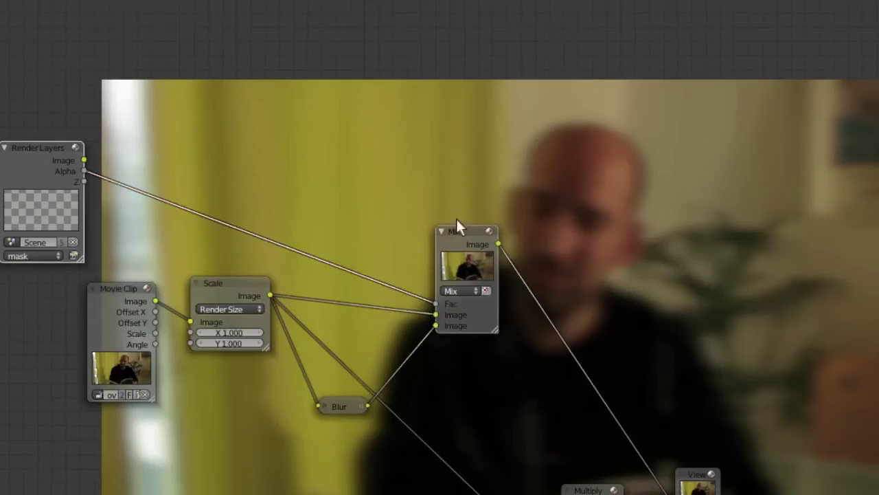
drag(462, 229, 456, 219)
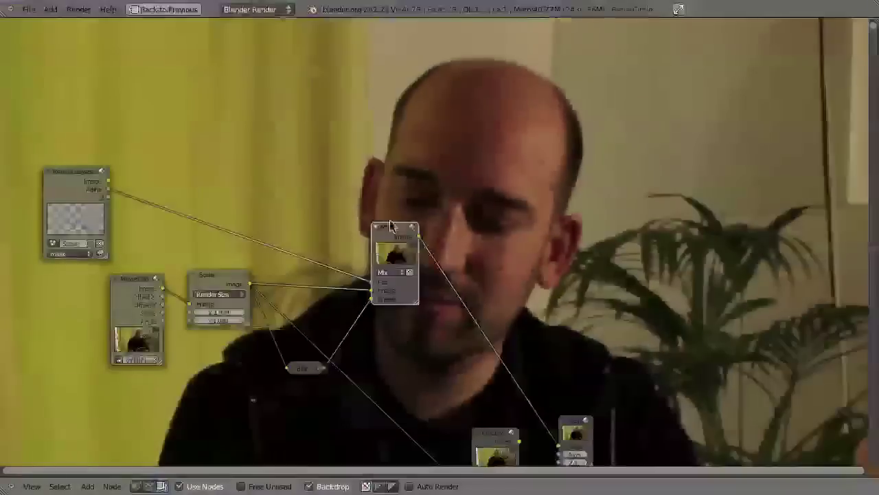
Duplicate the Blur node onto the link between the mask layer's Alpha and the Mix node's Fac, and expand the copy.
click(305, 365)
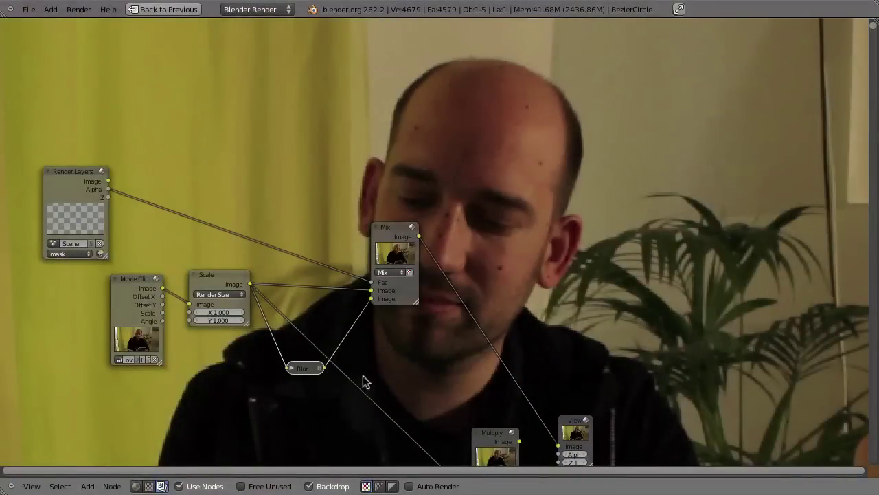
key(shift+d)
click(144, 237)
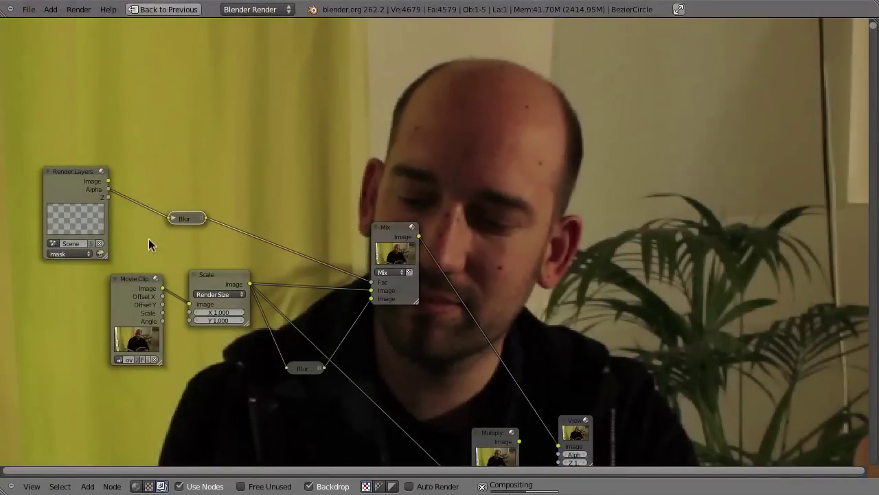
key(h)
drag(188, 221, 202, 129)
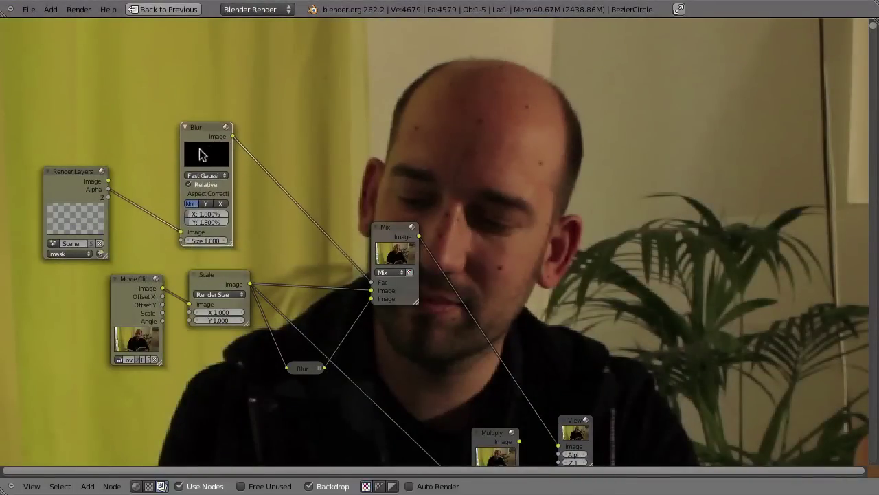
Set the mask Blur node's X and Y blur to 0.5%.
key(BackSpace)
double_click(192, 215)
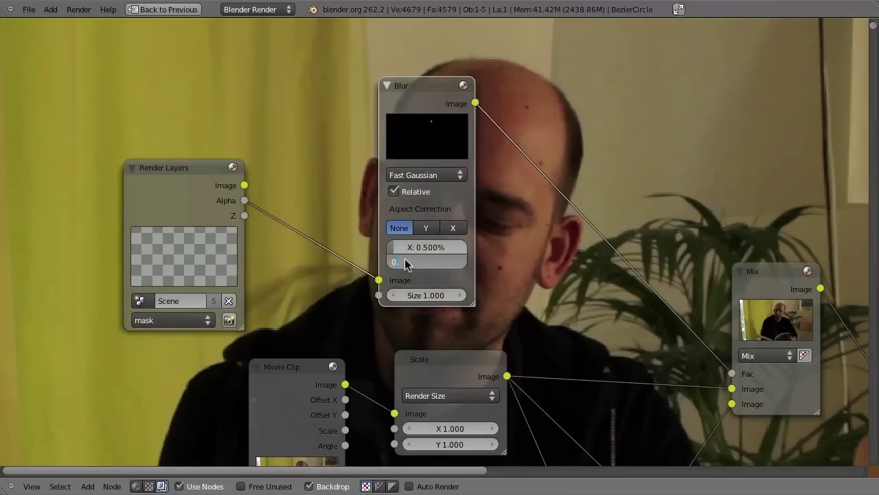
key(Return)
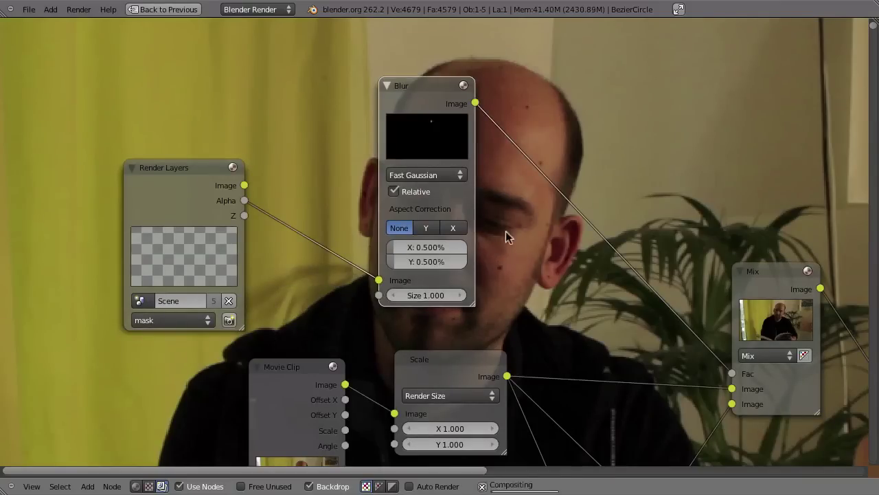
Preview the blurred mask in the Viewer and check the scene's render dimensions.
ctrl+shift+click(426, 103)
middle_drag(487, 206, 353, 245)
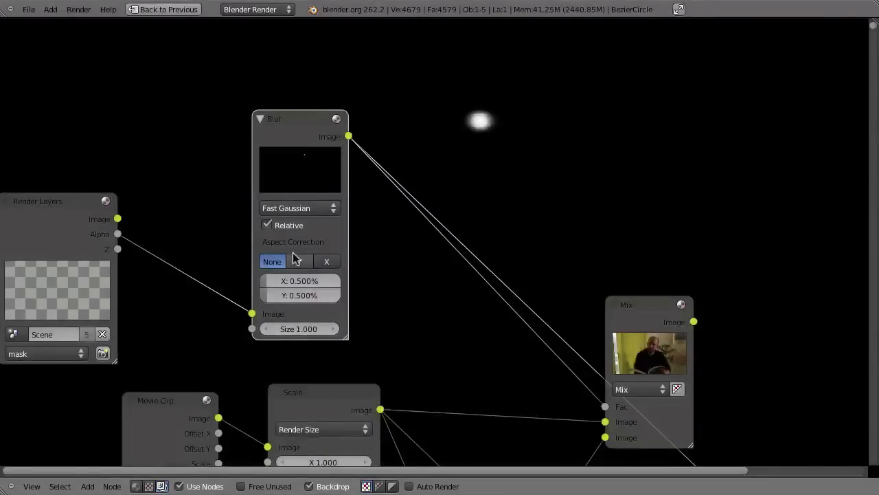
key(ctrl+Up)
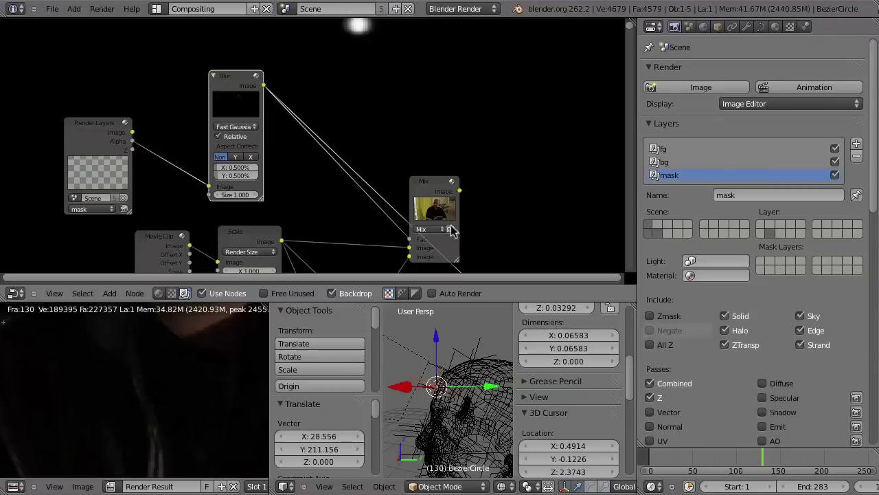
click(670, 127)
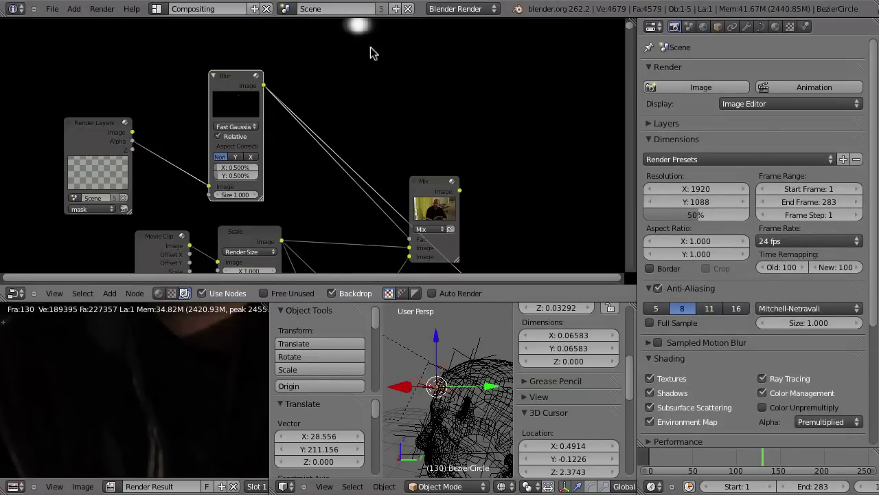
key(ctrl+Up)
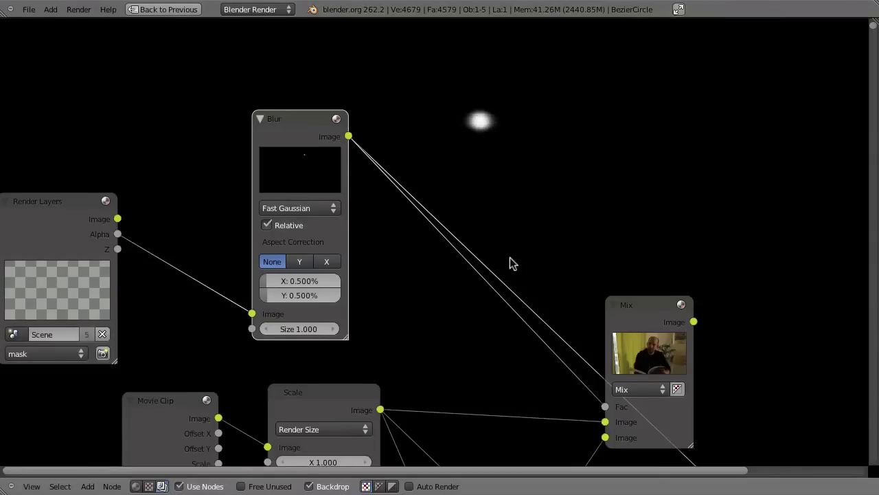
middle_drag(510, 259, 486, 232)
Collapse and reposition the mask Blur node, and show the Mix node's output in the Viewer.
click(237, 94)
drag(250, 98, 240, 245)
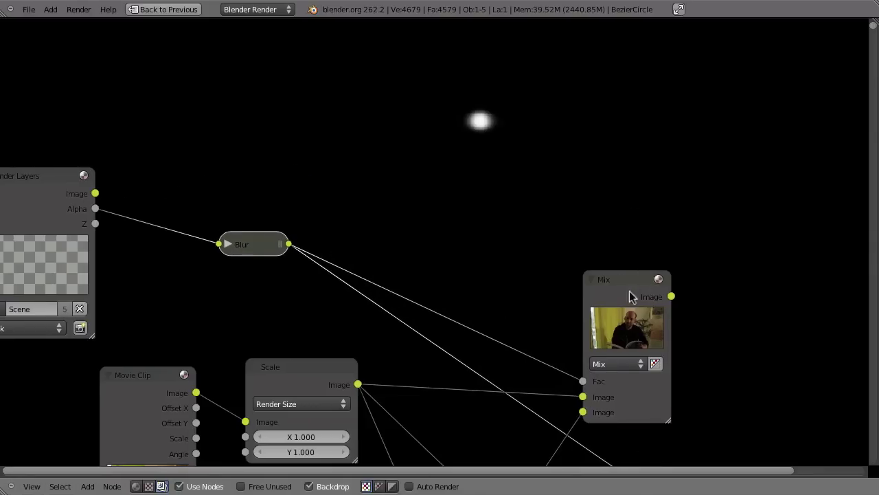
ctrl+shift+click(603, 292)
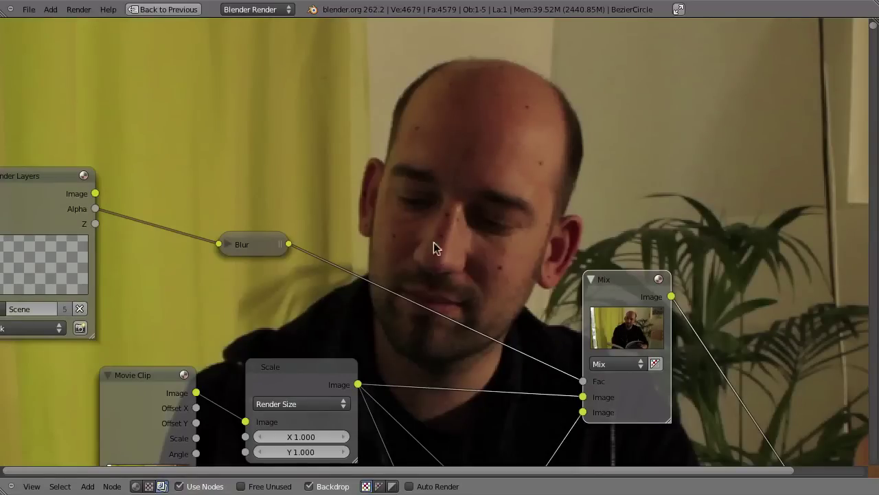
drag(249, 251, 313, 212)
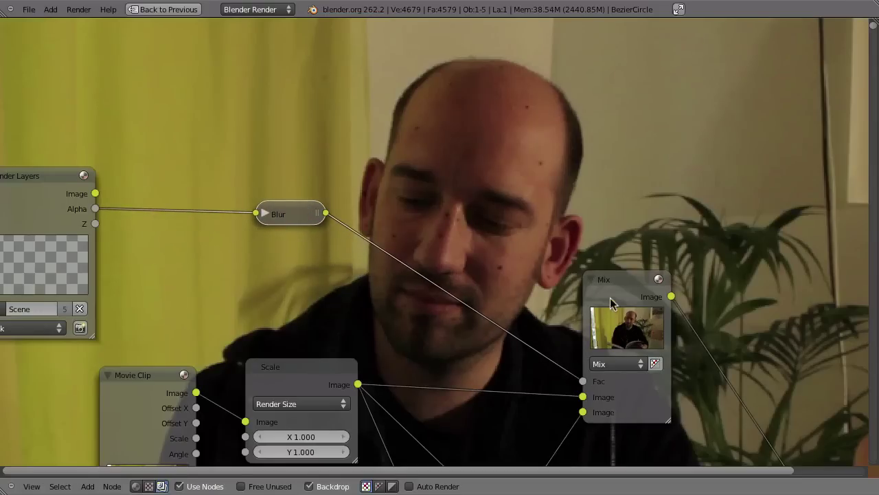
middle_drag(477, 301, 446, 371)
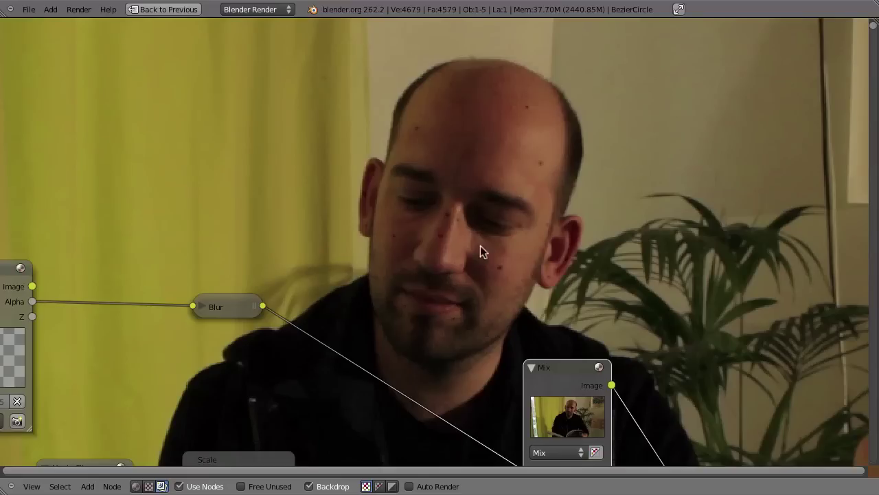
Play the animation in a maximized 3D view to check the mask circle's motion against the head.
key(shift+space)
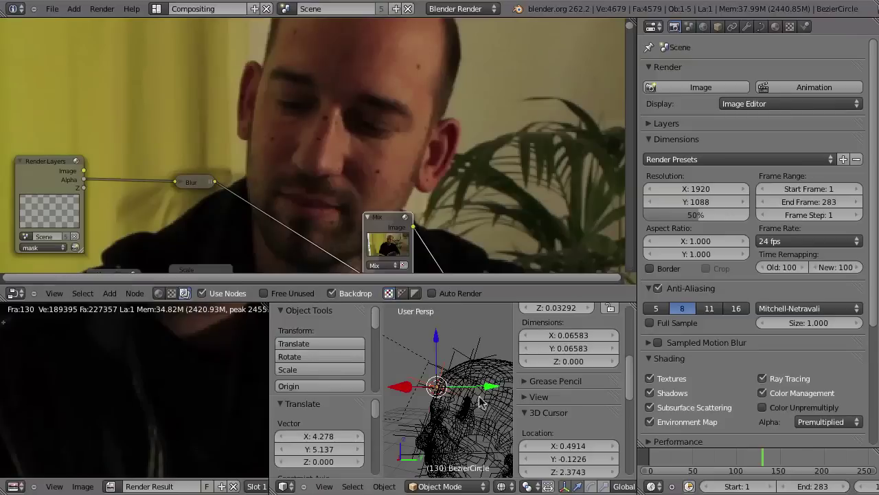
key(shift+space)
middle_drag(435, 318, 323, 268)
scroll(413, 274, up, 5)
scroll(413, 274, down, 5)
key(alt+a)
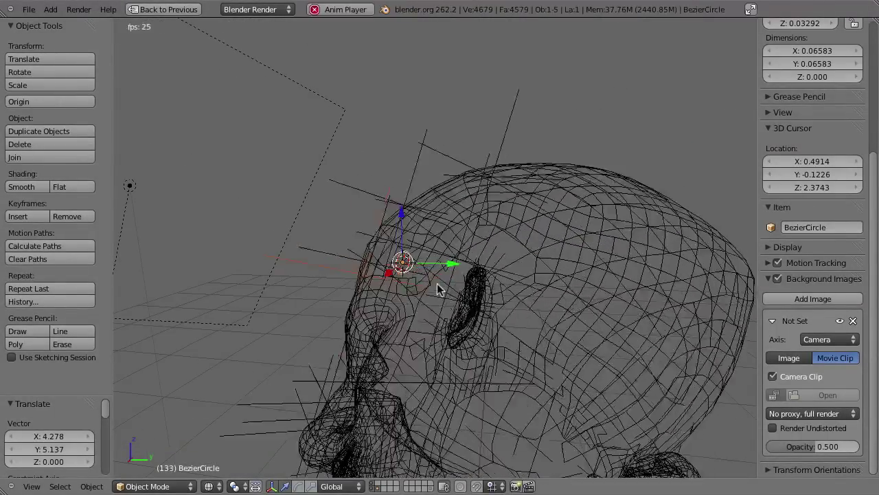
key(Escape)
Hide the tracking empties around the mask circle and parent the circle to the head object.
middle_drag(594, 221, 614, 208)
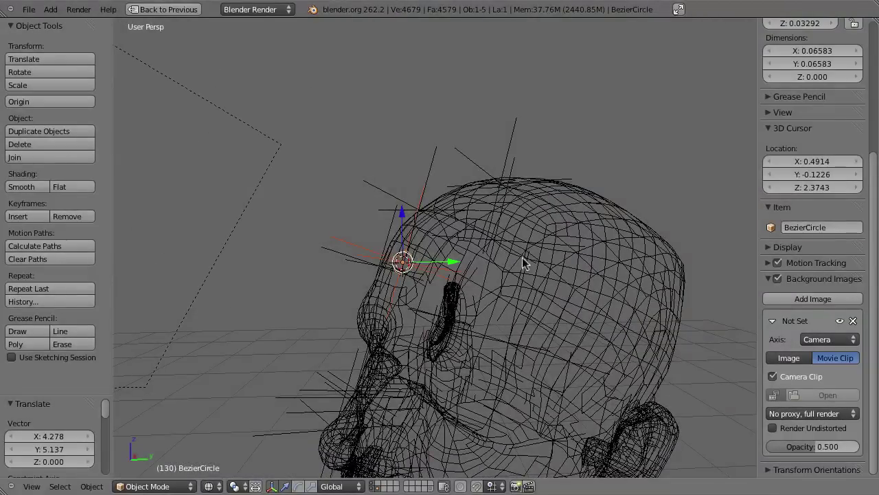
middle_drag(475, 307, 416, 294)
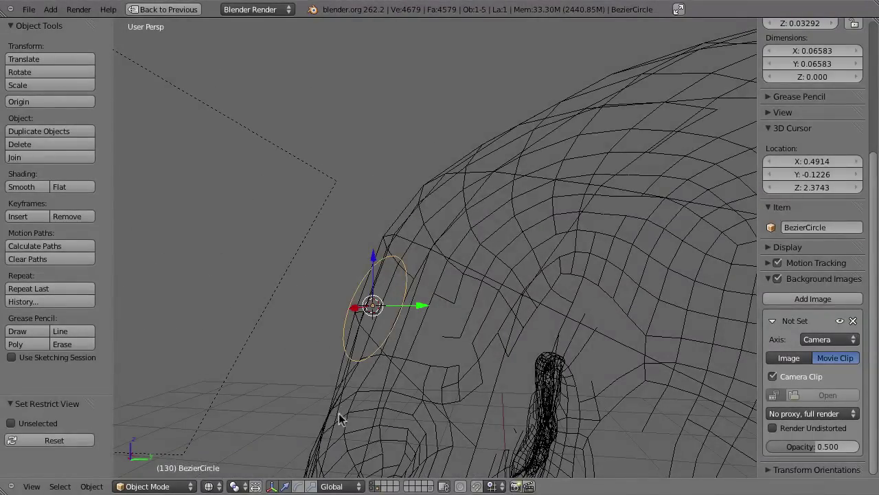
shift+right_click(437, 253)
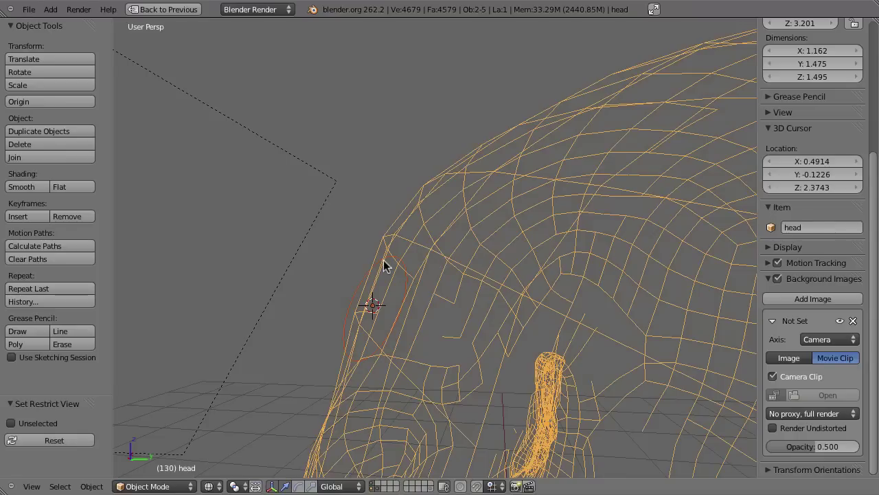
key(ctrl+p)
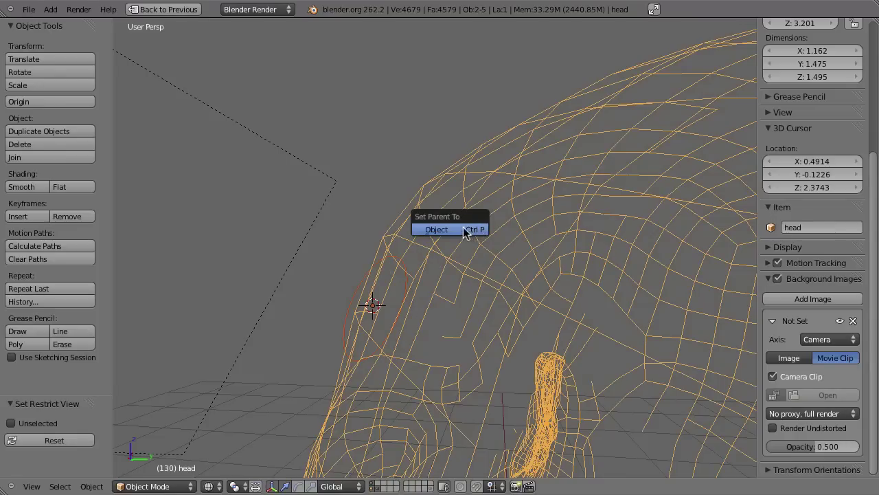
click(453, 226)
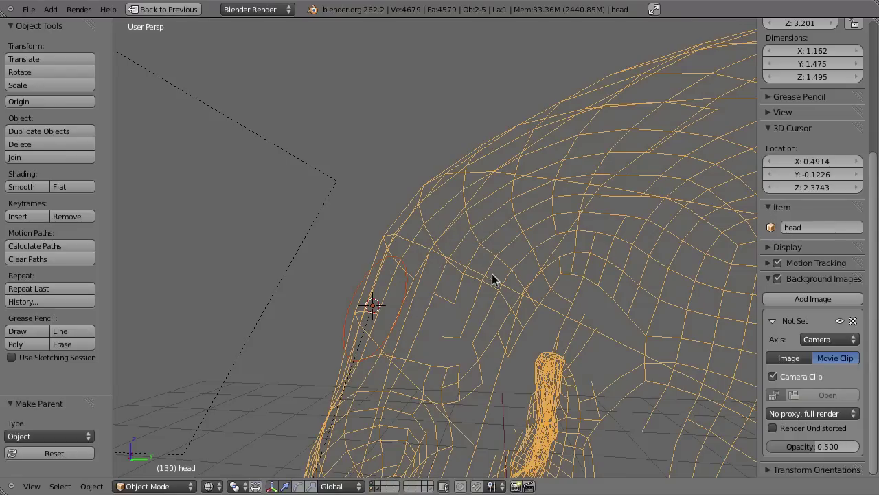
Unhide all hidden objects and play the animation to check how the circle follows the head.
key(alt+h)
scroll(362, 325, down, 8)
middle_drag(362, 324, 428, 296)
key(alt+a)
key(Escape)
shift+middle_drag(383, 321, 384, 257)
scroll(362, 282, up, 5)
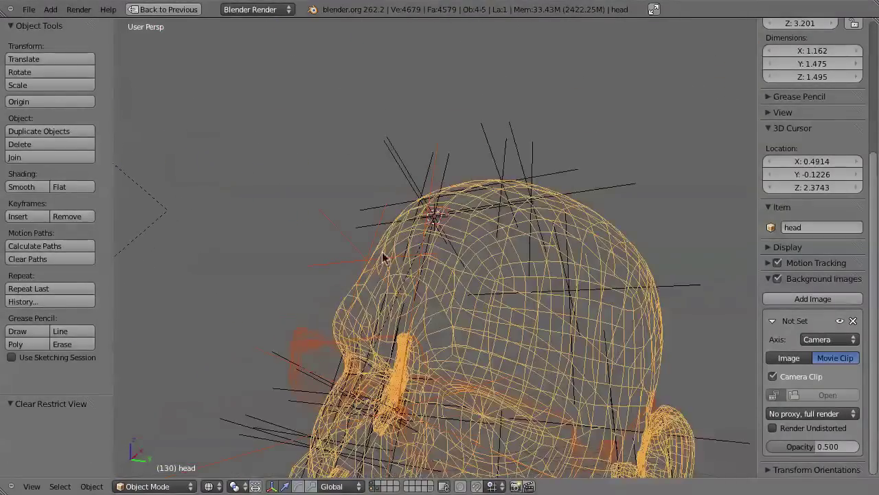
scroll(436, 240, up, 3)
In camera view, place a linked duplicate of the mask circle over the forehead's right-hand tracking dot and scale it by 0.814.
right_click(447, 211)
middle_drag(436, 239, 381, 290)
right_click(447, 210)
scroll(448, 210, down, 3)
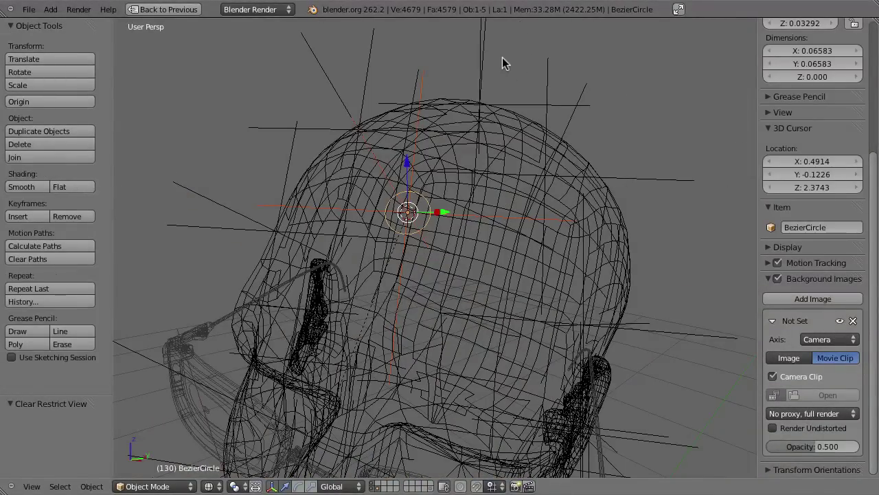
key(KP_0)
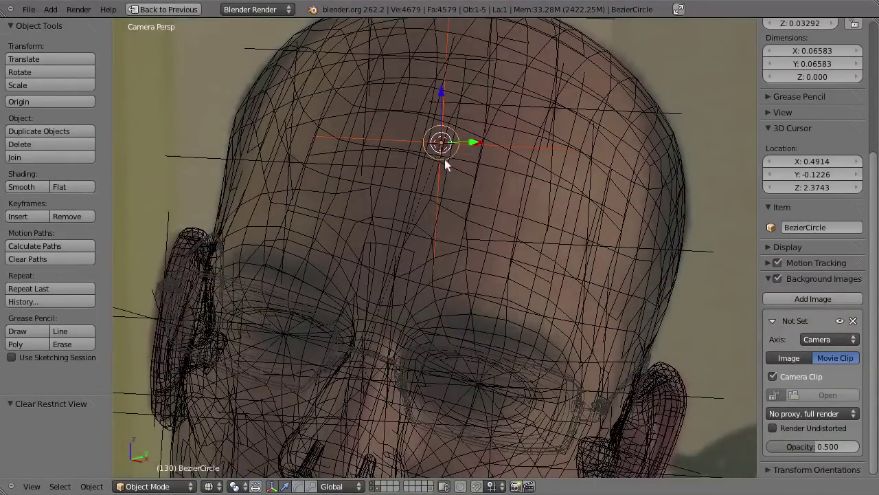
scroll(444, 165, down, 2)
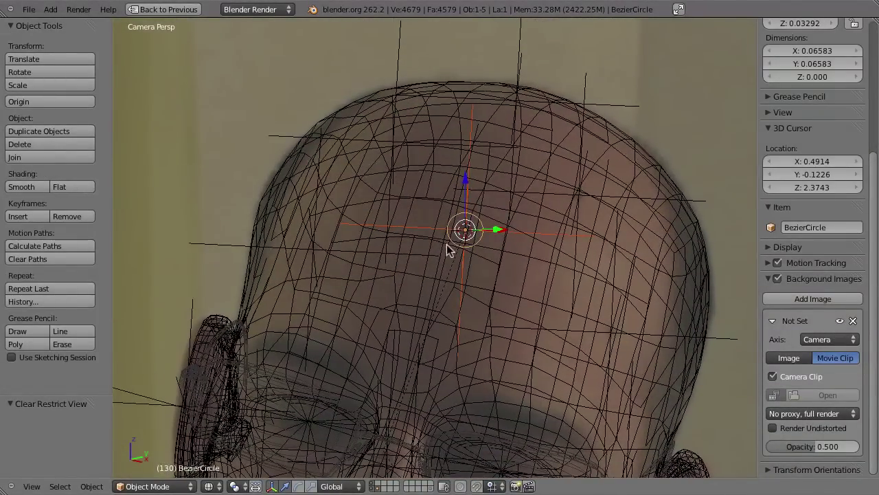
key(alt+d)
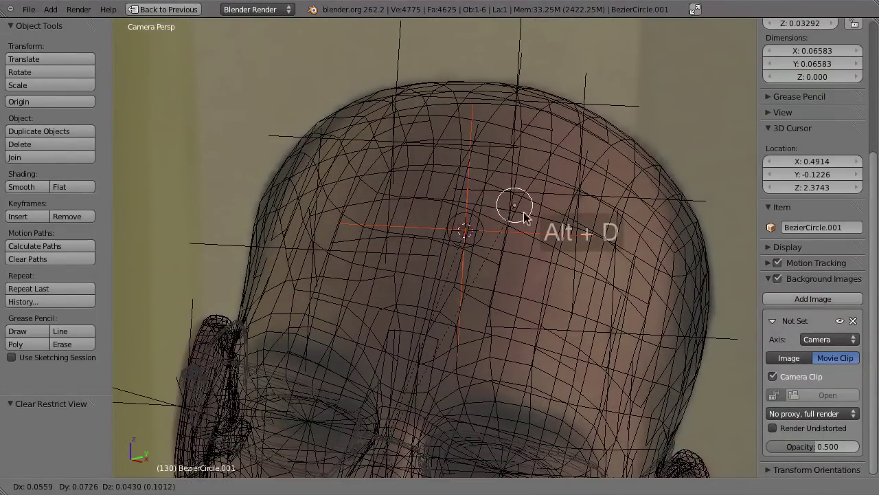
click(561, 213)
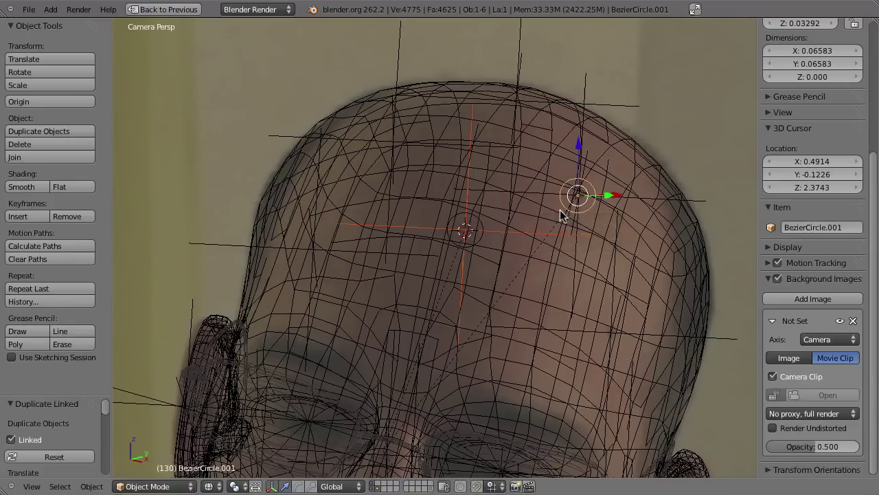
key(s)
click(556, 242)
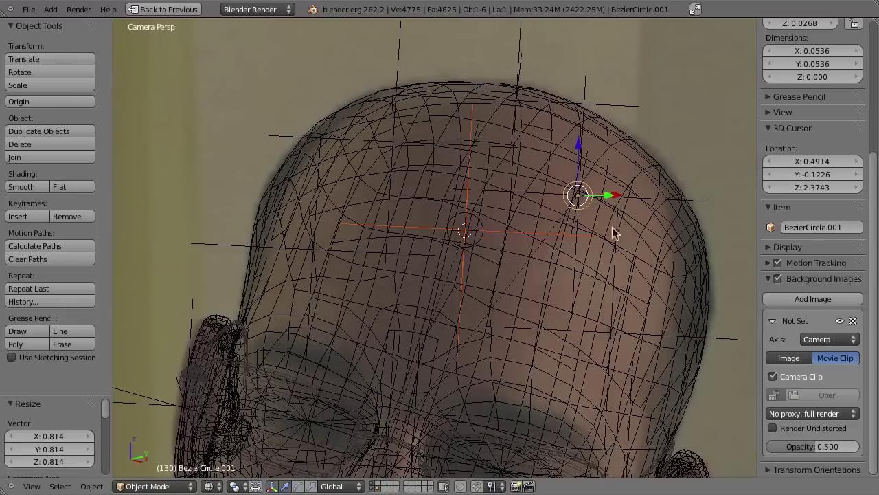
Place three more linked duplicates of the smaller circle over the upper and left-hand forehead dots and the bridge of the nose.
key(alt+d)
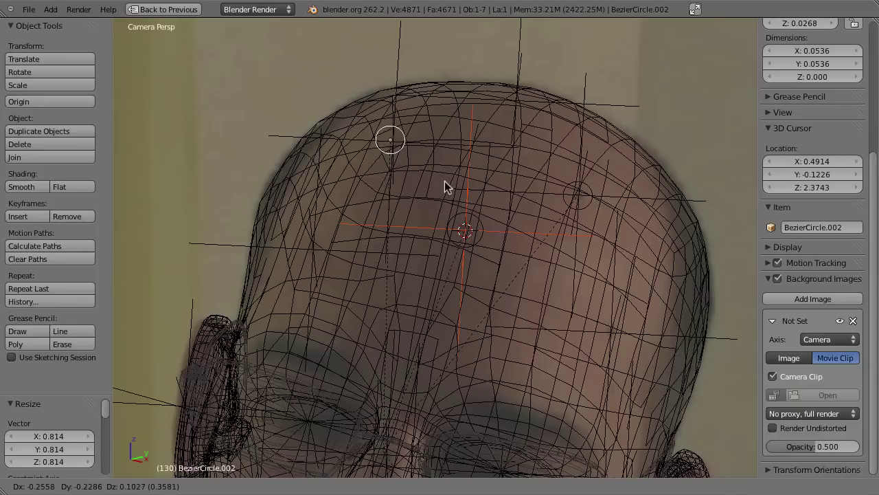
click(449, 183)
key(alt+d)
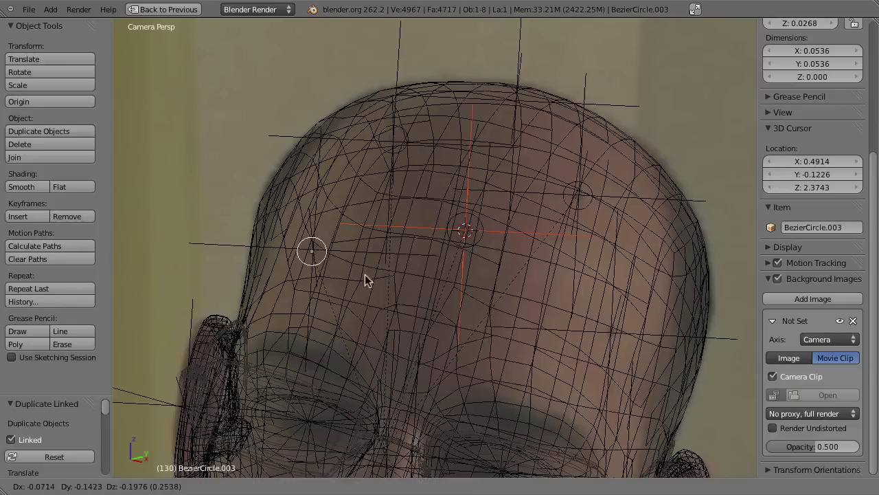
click(364, 273)
shift+middle_drag(401, 302, 402, 173)
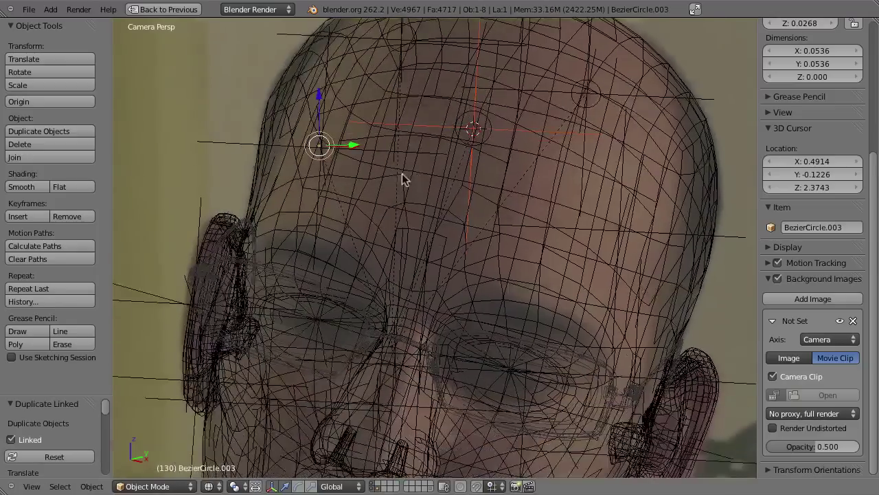
key(alt+d)
click(459, 382)
Place linked duplicates of the circle over the tracking dots on the side of the nose and on both cheeks.
shift+middle_drag(457, 377, 481, 247)
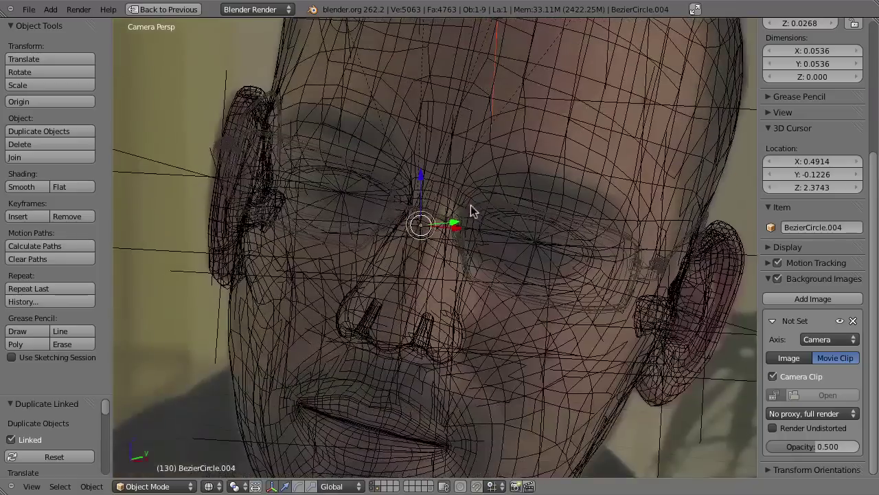
key(alt+d)
click(433, 287)
key(alt+d)
click(599, 379)
key(alt+d)
click(332, 291)
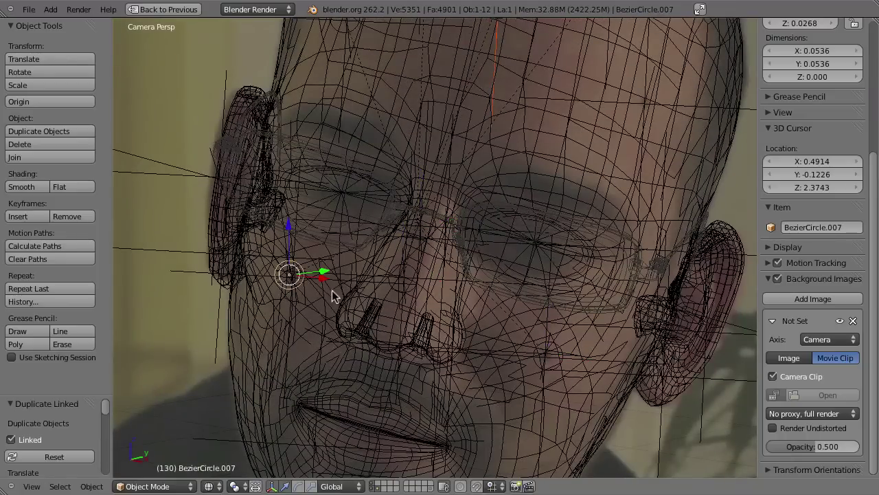
Switch the 3D view to solid shading and examine from the side how far the circles sit from the face.
ctrl+middle_drag(430, 254, 527, 176)
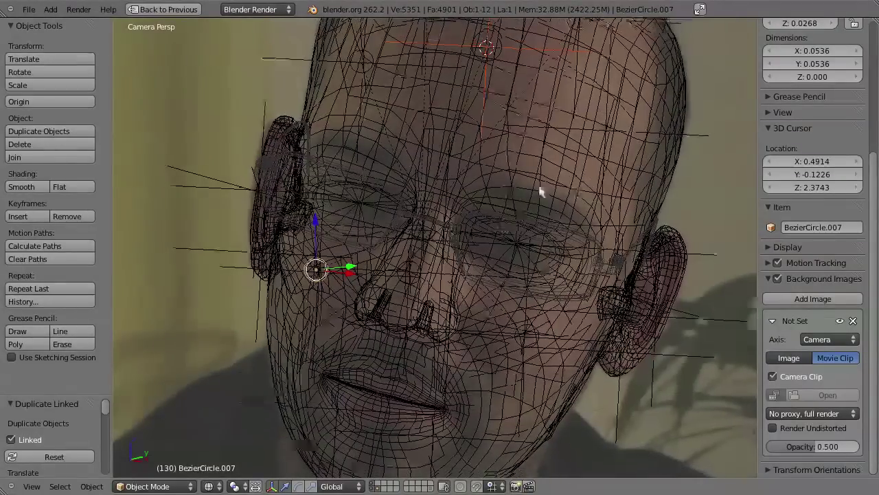
scroll(542, 220, down, 3)
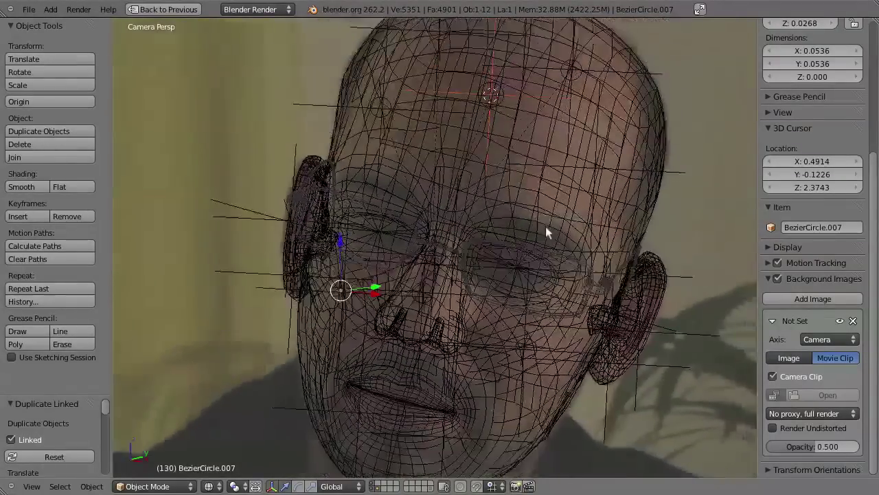
middle_drag(529, 265, 406, 213)
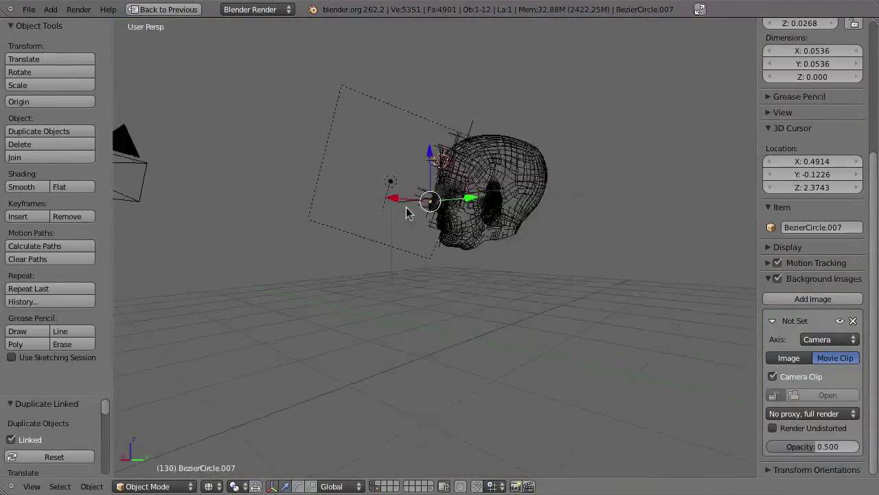
scroll(419, 189, up, 7)
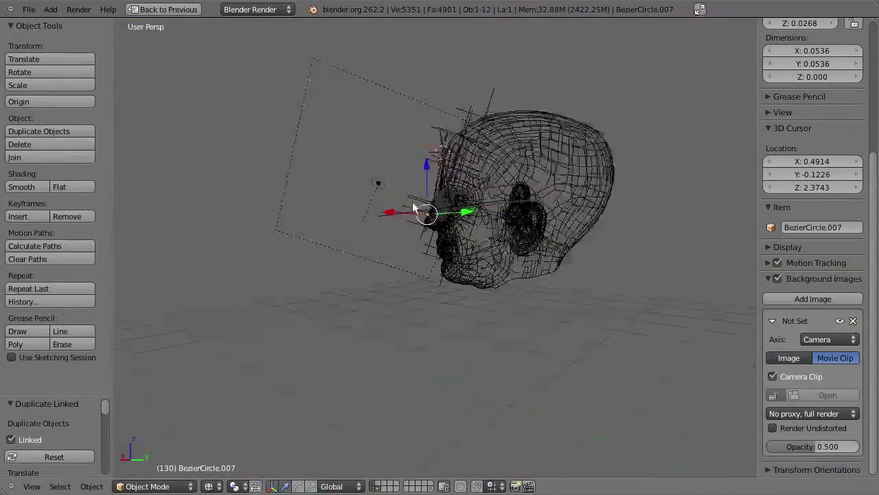
middle_drag(426, 163, 505, 162)
scroll(467, 124, up, 2)
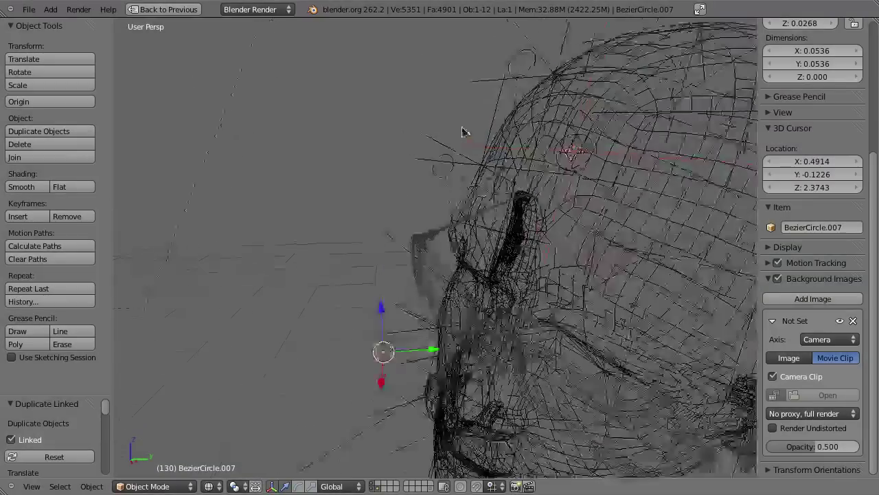
key(z)
scroll(439, 145, up, 4)
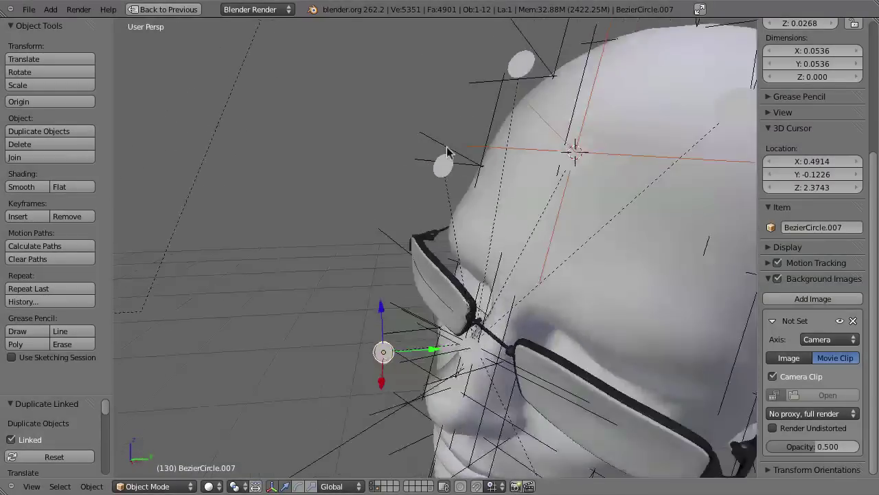
Snap the 3D cursor to the forehead's left-hand tracking empty and snap BezierCircle.003 onto it.
right_click(428, 138)
key(shift+s)
click(447, 133)
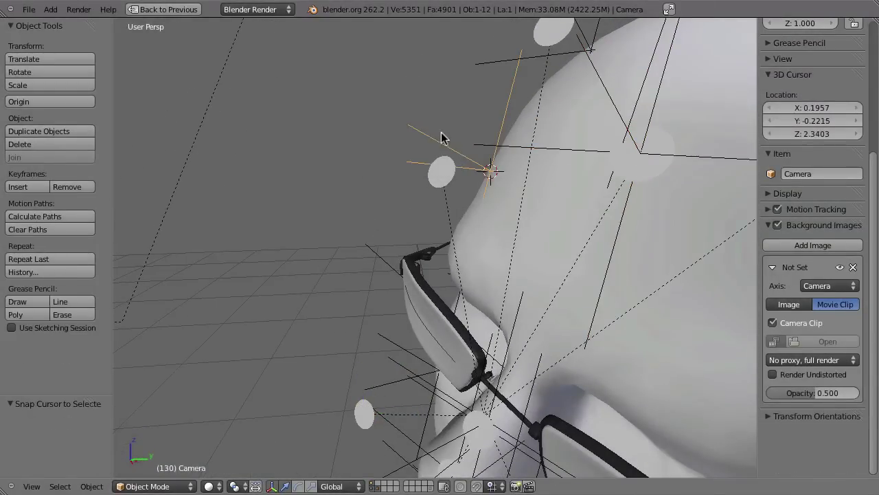
right_click(443, 180)
key(shift+s)
click(457, 169)
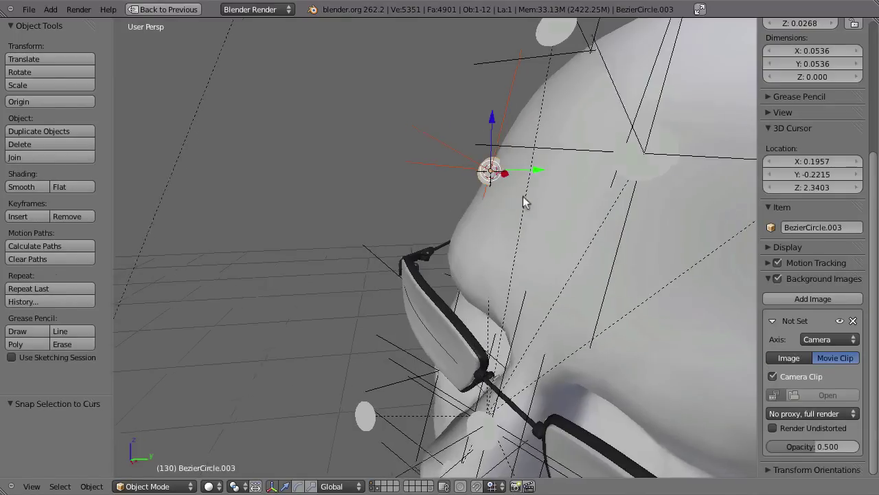
Freely rotate BezierCircle.003 until it lies parallel to the forehead surface.
middle_drag(523, 196, 483, 170)
right_click(478, 180)
right_click(475, 178)
right_click(471, 177)
right_click(477, 164)
right_click(478, 164)
key(KP_Decimal)
middle_drag(550, 180, 459, 161)
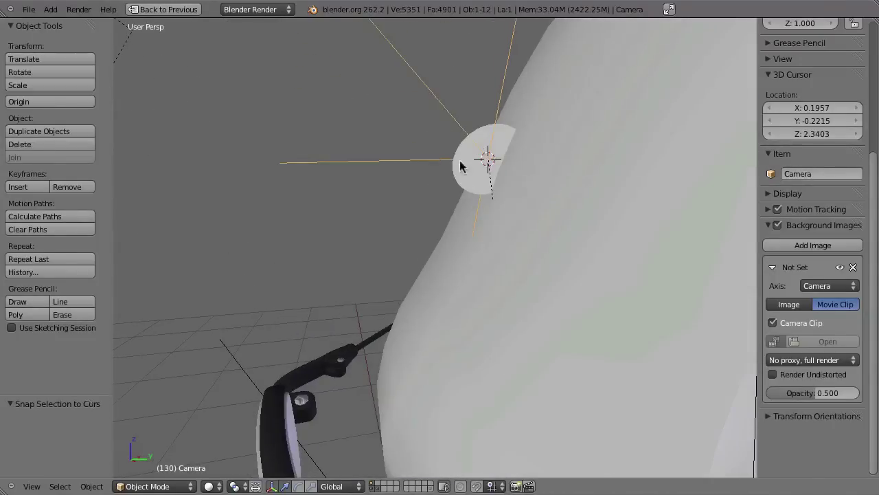
right_click(458, 172)
middle_drag(549, 161, 571, 147)
key(r)
key(r)
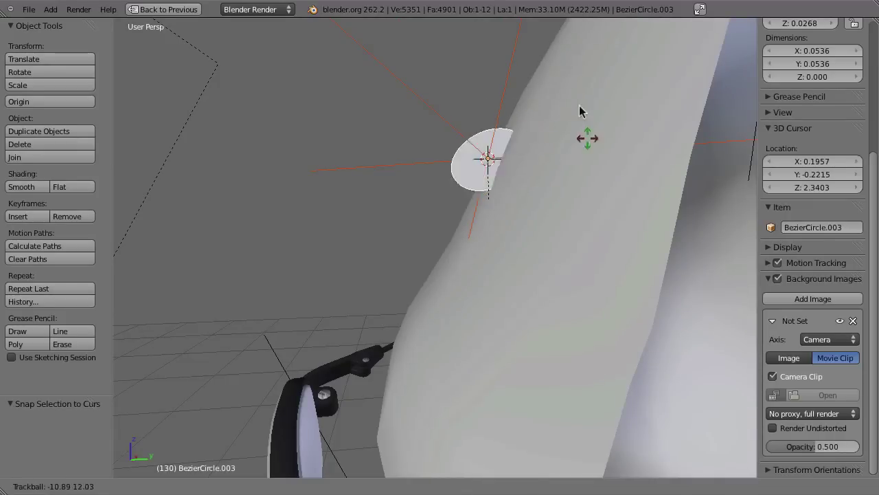
click(500, 145)
Set the transform orientation to Local and nudge BezierCircle.003 along its own Z axis toward the forehead.
middle_drag(500, 145, 439, 261)
click(336, 485)
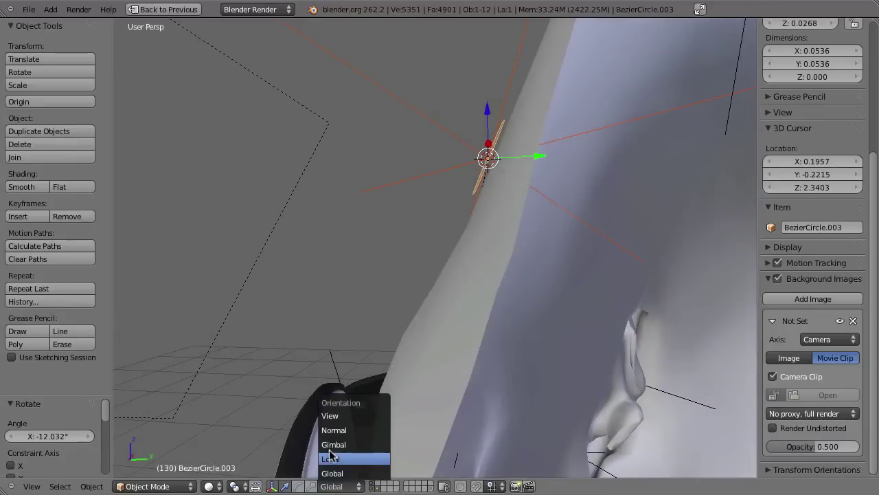
click(331, 457)
drag(448, 139, 474, 146)
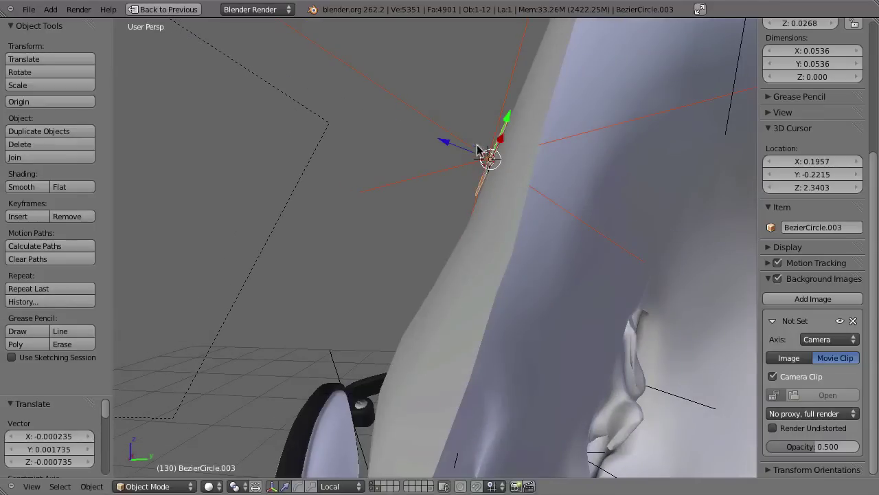
Snap the upper forehead circle, BezierCircle.002, onto its tracking empty and rotate it to follow the skull's surface.
scroll(509, 114, down, 12)
middle_drag(525, 94, 501, 123)
scroll(502, 126, up, 7)
middle_drag(467, 176, 491, 175)
right_click(471, 257)
key(r)
click(512, 237)
right_click(551, 228)
key(shift+s)
right_click(474, 249)
click(581, 263)
key(ctrl+z)
key(ctrl+z)
key(ctrl+z)
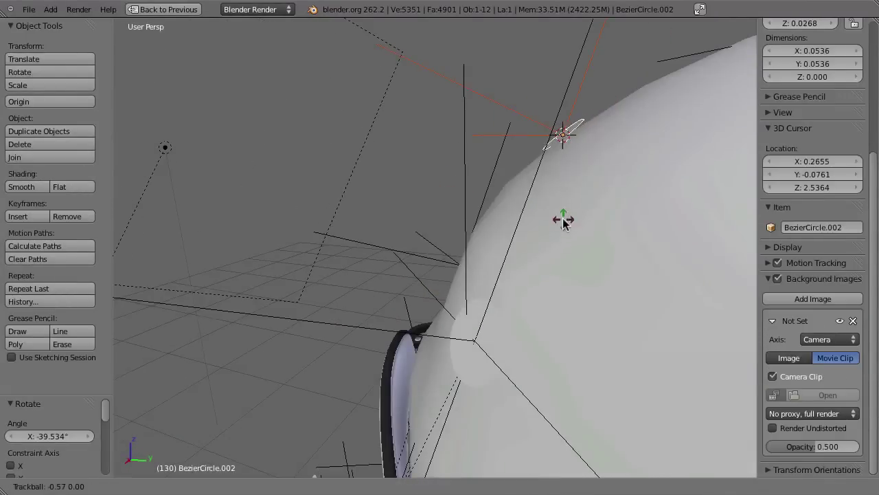
Snap the forehead's right-hand circle, BezierCircle.001, onto its tracking empty and rotate it to lie flat against the head.
key(ctrl+z)
key(ctrl+z)
key(ctrl+z)
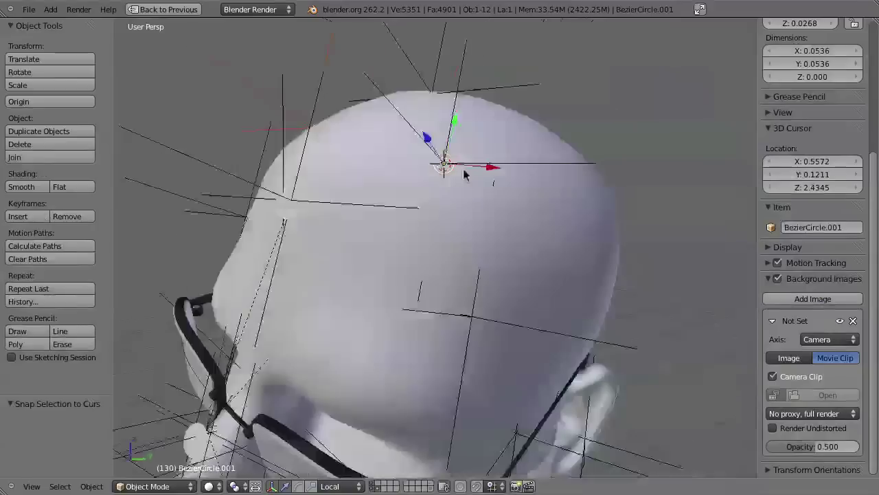
mouse_move(460, 231)
middle_down()
mouse_move(420, 267)
mouse_move(569, 234)
mouse_move(546, 183)
mouse_move(526, 255)
mouse_move(416, 265)
mouse_move(466, 247)
middle_up()
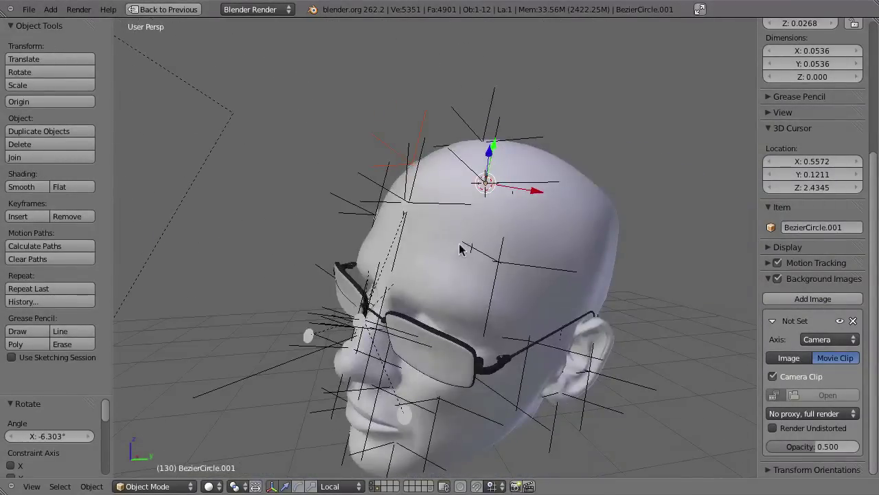
Render frame 130 and compare the blurred mask, the scaled clip and the Mix output in the compositor backdrop.
key(F12)
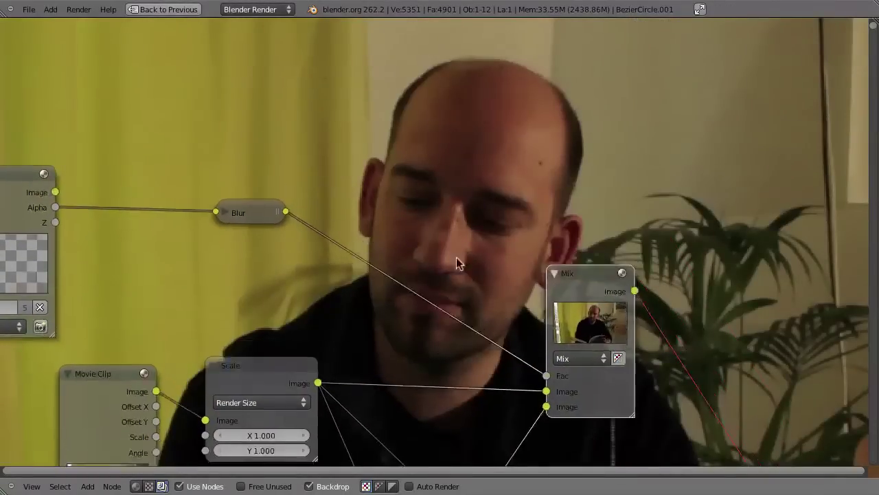
middle_drag(457, 257, 456, 255)
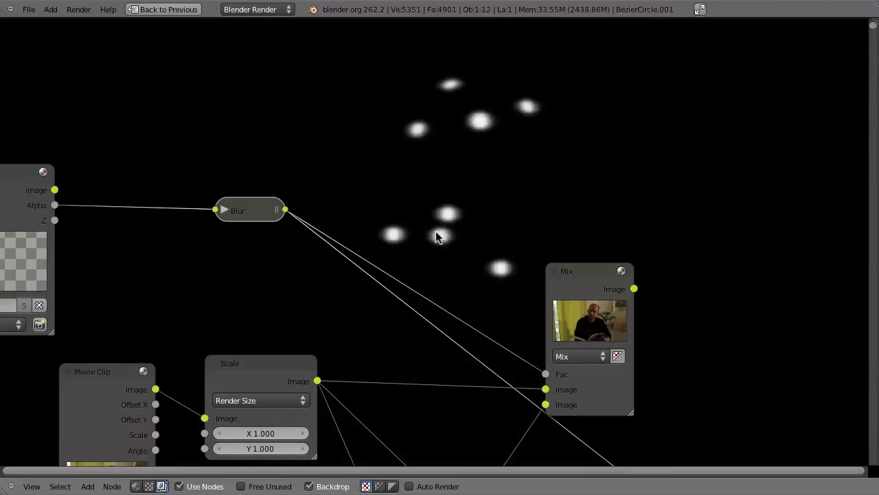
ctrl+shift+click(308, 358)
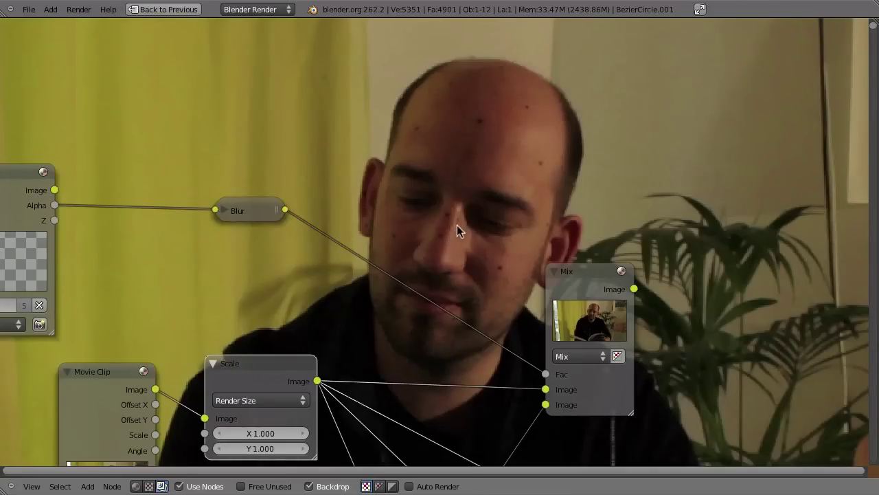
ctrl+shift+click(597, 289)
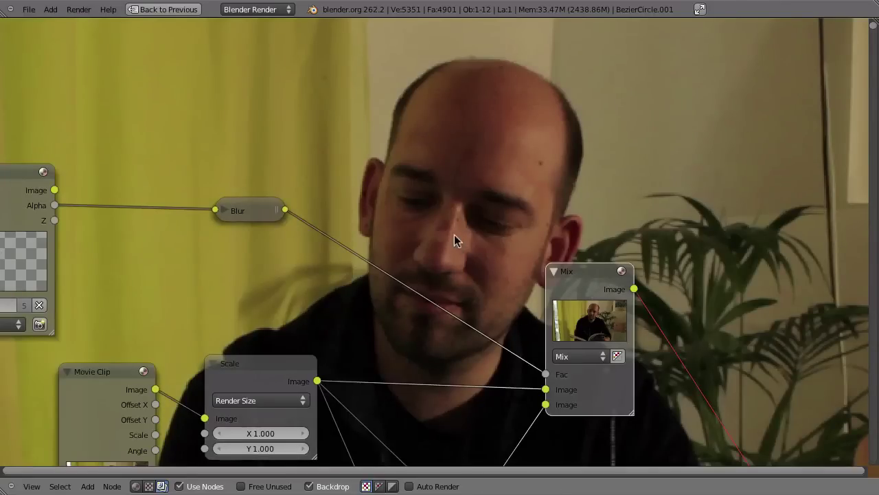
middle_drag(450, 247, 479, 356)
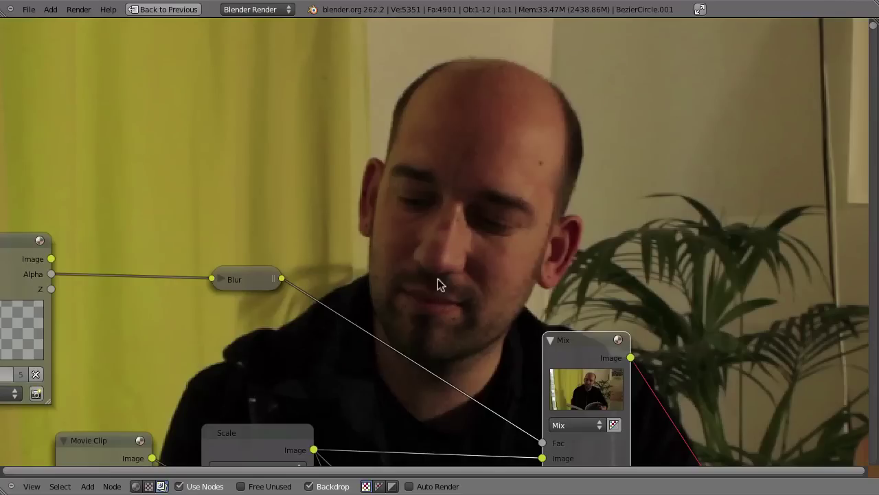
middle_drag(462, 337, 443, 254)
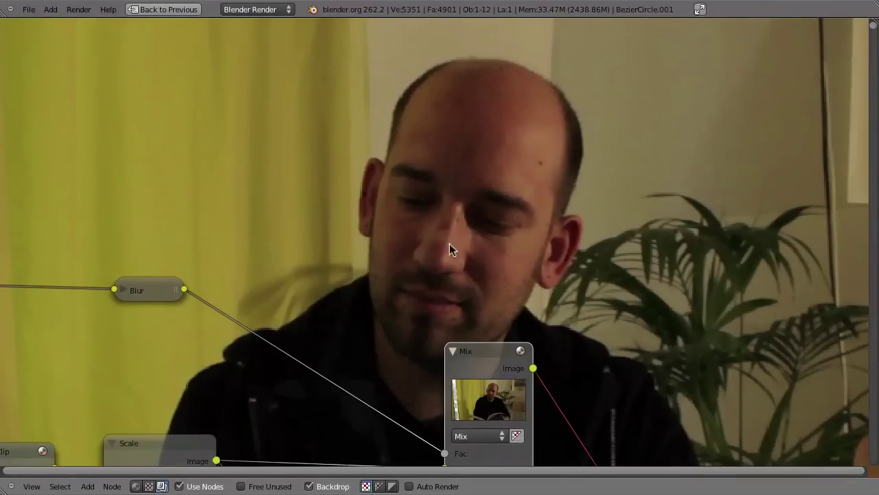
Snap the nose-bridge circle onto its tracking empty and rotate the circle on the nose, BezierCircle.005, to match the surface.
key(shift+space)
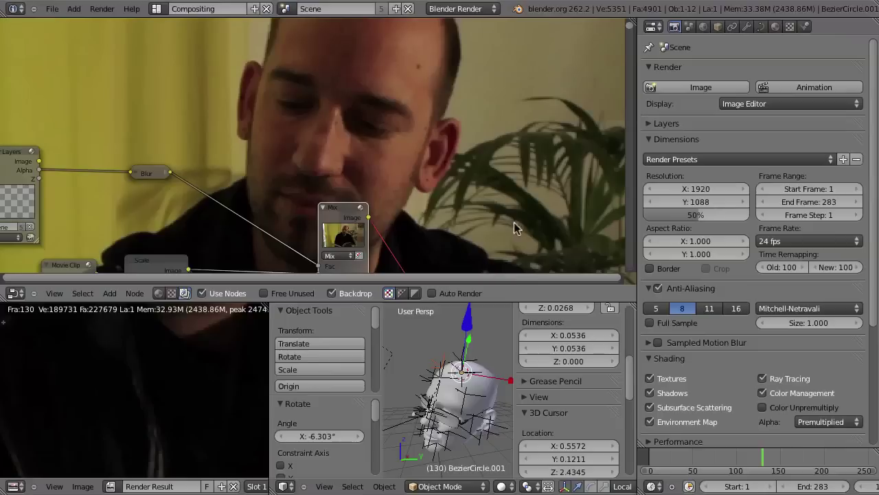
middle_drag(441, 416, 430, 406)
key(shift+space)
middle_drag(423, 363, 304, 366)
scroll(402, 334, up, 5)
right_click(259, 377)
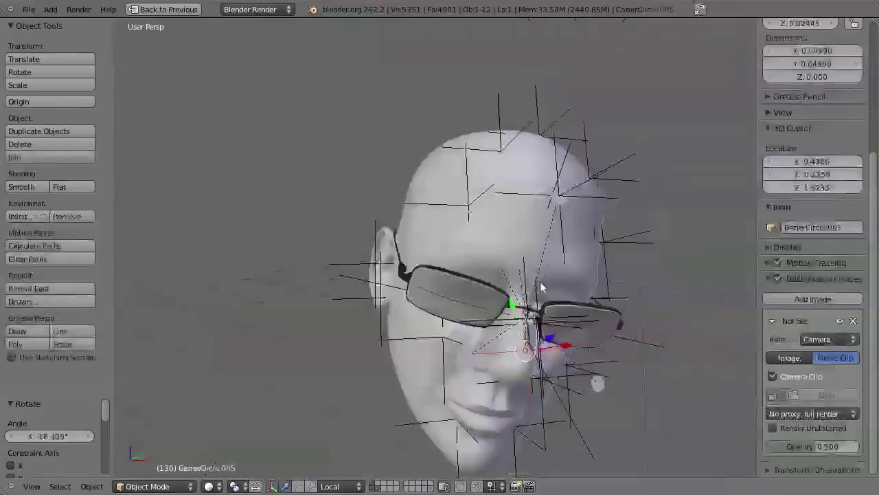
middle_drag(540, 289, 402, 390)
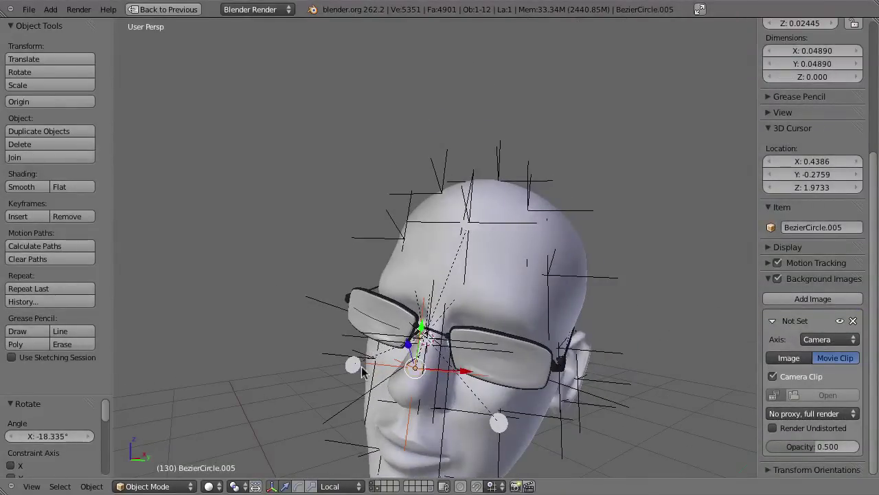
middle_drag(485, 422, 522, 323)
Set the object pass index of the nose-bridge circle, BezierCircle.004, to 2.
key(ctrl+Up)
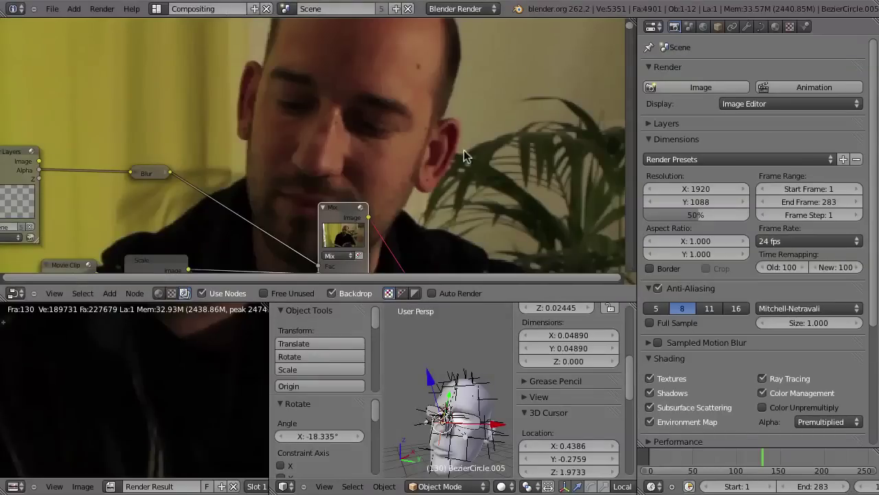
click(719, 27)
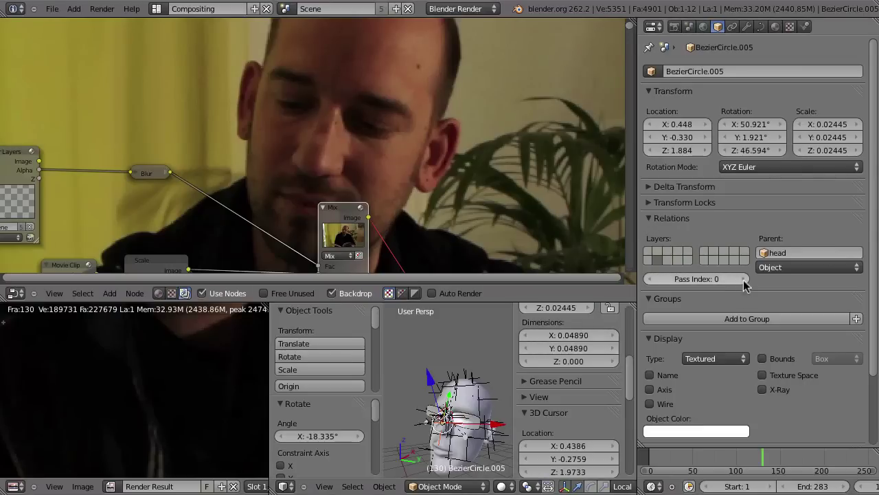
key(shift+space)
middle_drag(471, 385, 422, 378)
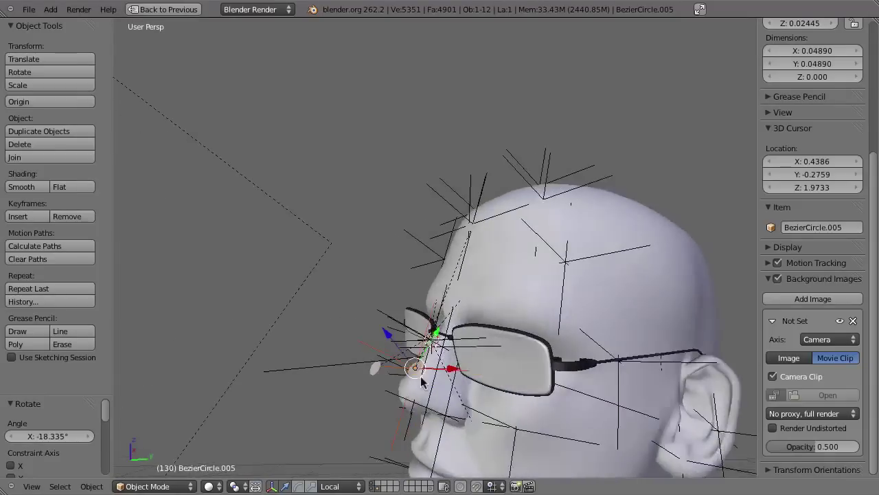
scroll(421, 380, up, 4)
middle_drag(406, 417, 398, 316)
right_click(450, 265)
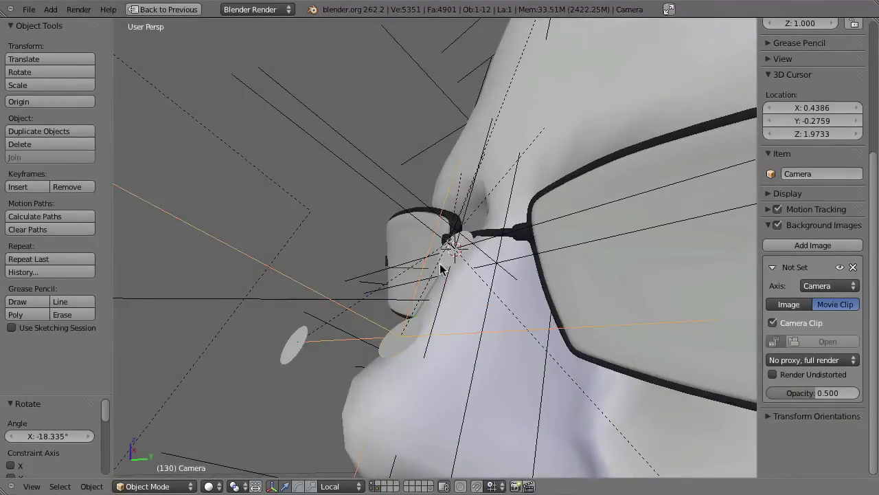
key(z)
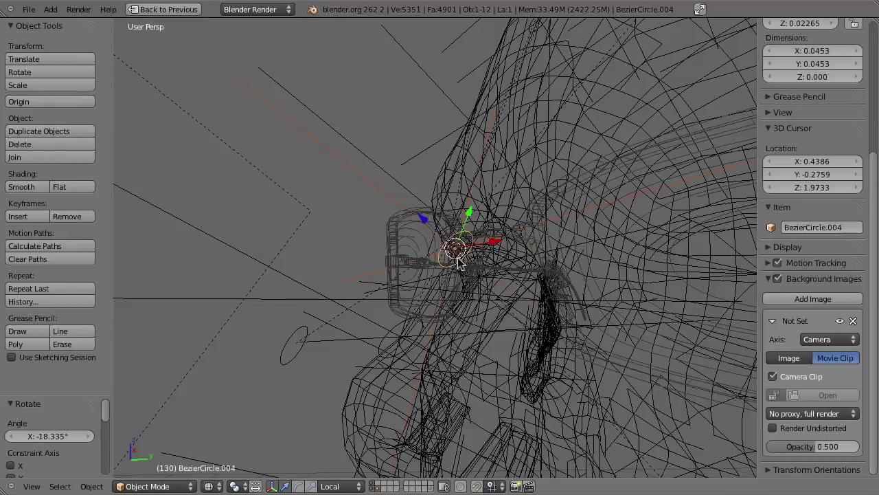
key(ctrl+Up)
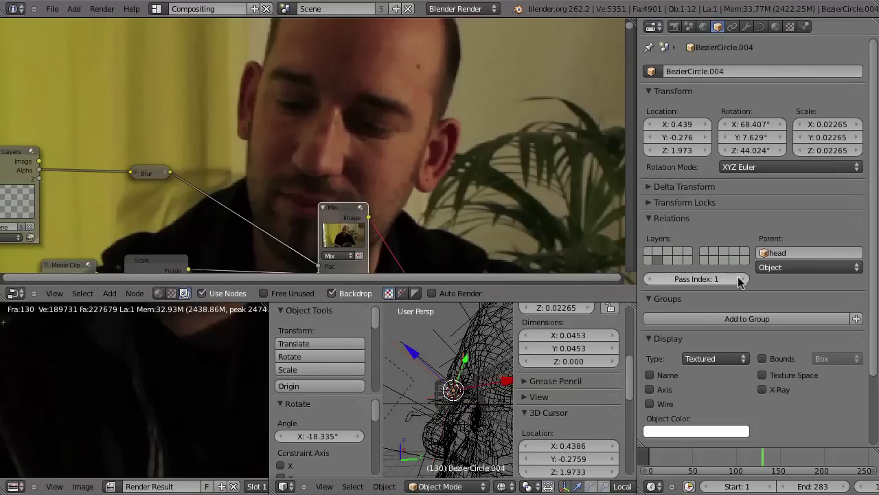
key(ctrl+Up)
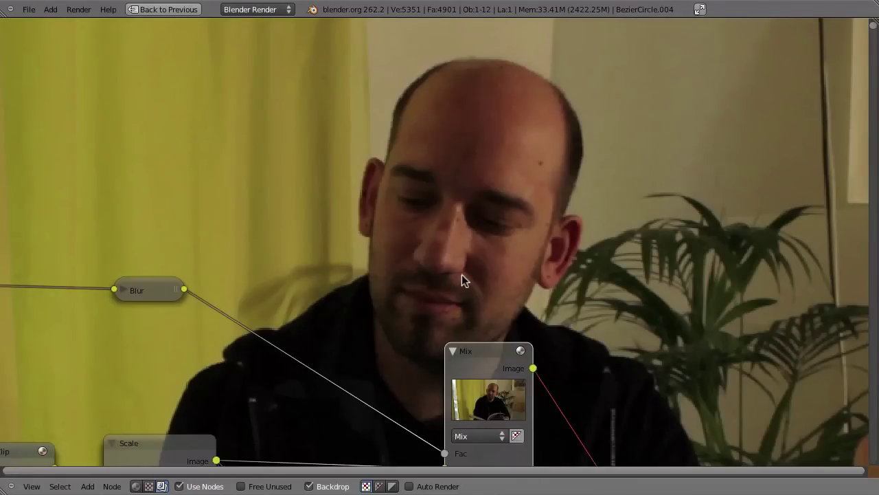
key(ctrl+Up)
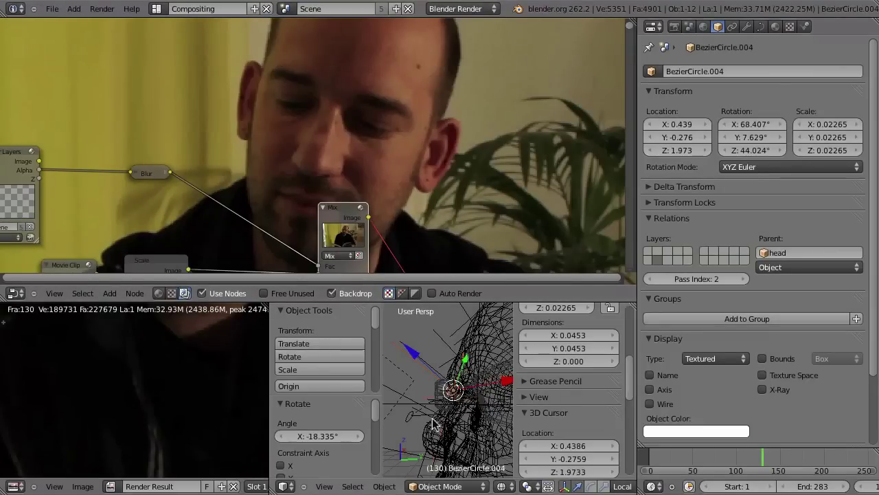
Enable the Object Index pass for the mask render layer and render the image again.
click(674, 27)
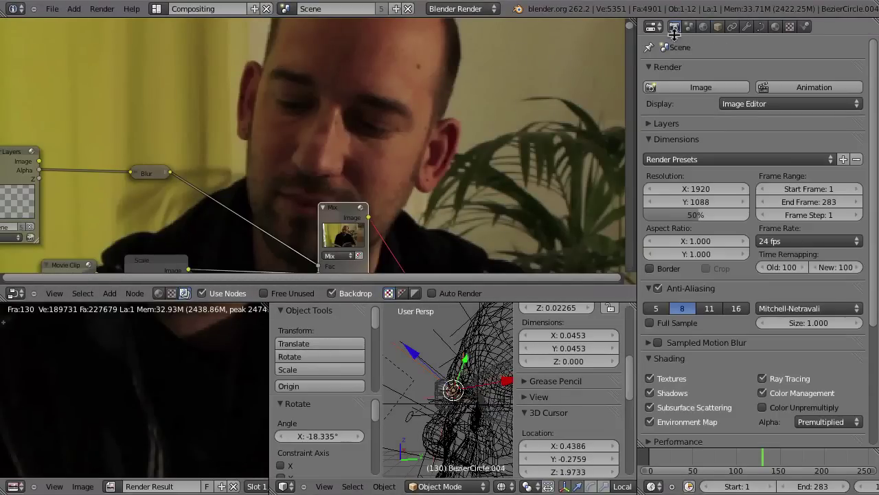
click(650, 124)
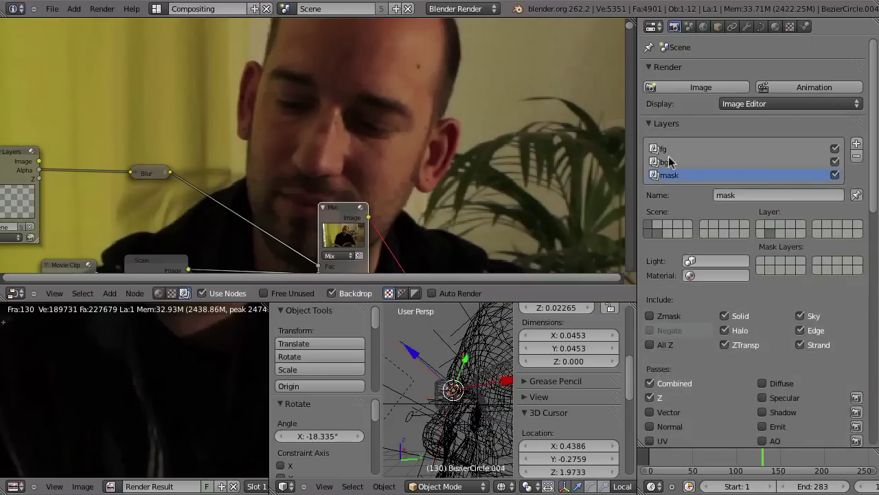
scroll(693, 347, down, 2)
scroll(693, 347, down, 5)
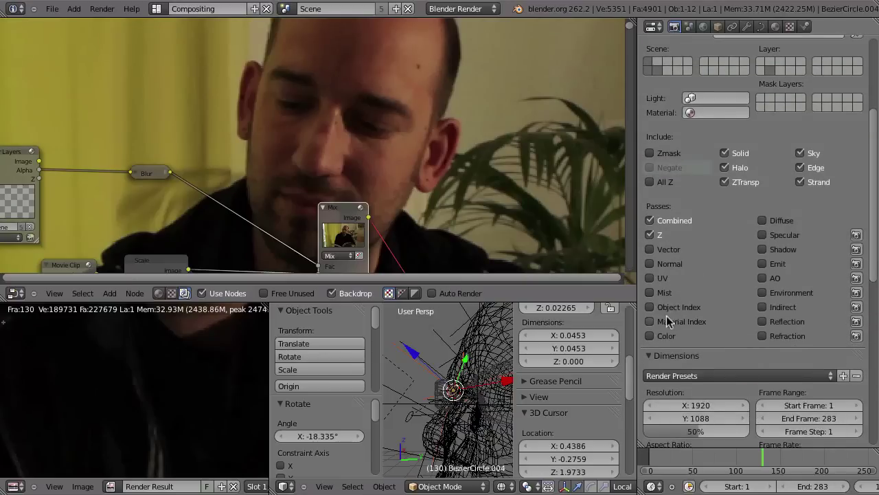
scroll(710, 293, up, 6)
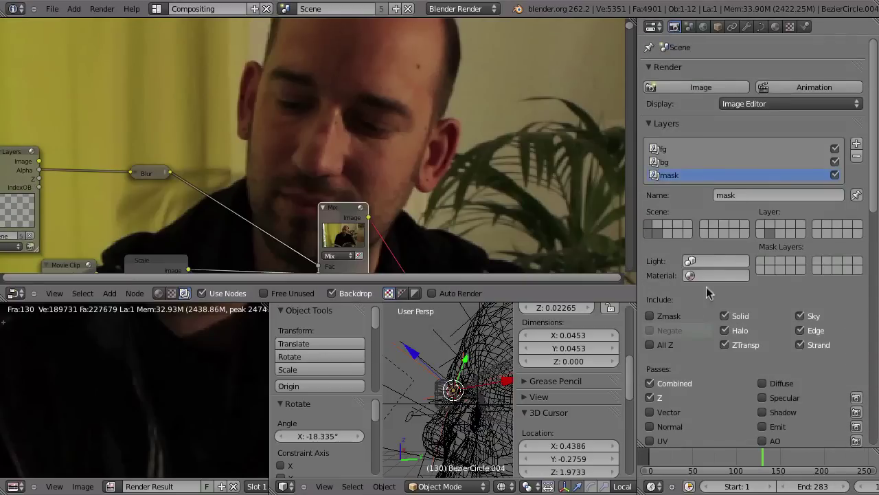
click(702, 89)
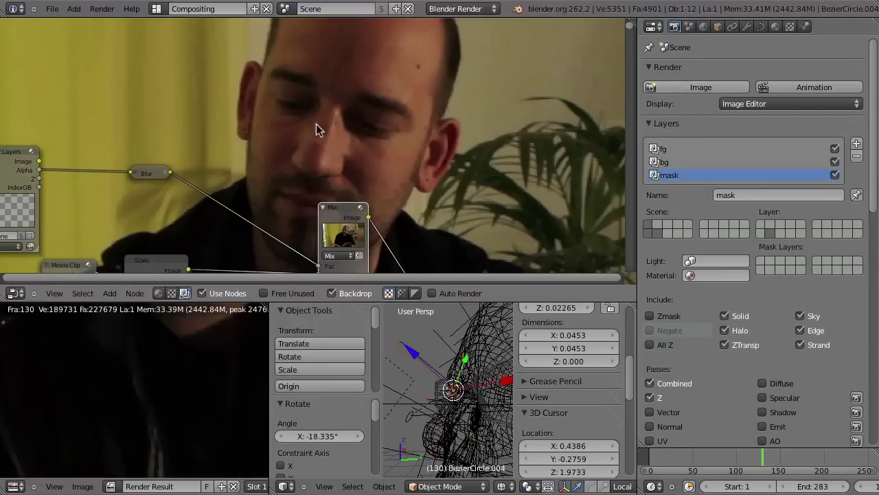
Select the dot-masking nodes as a group in the compositor and move them together to free up space.
key(ctrl+Up)
middle_drag(449, 241, 409, 210)
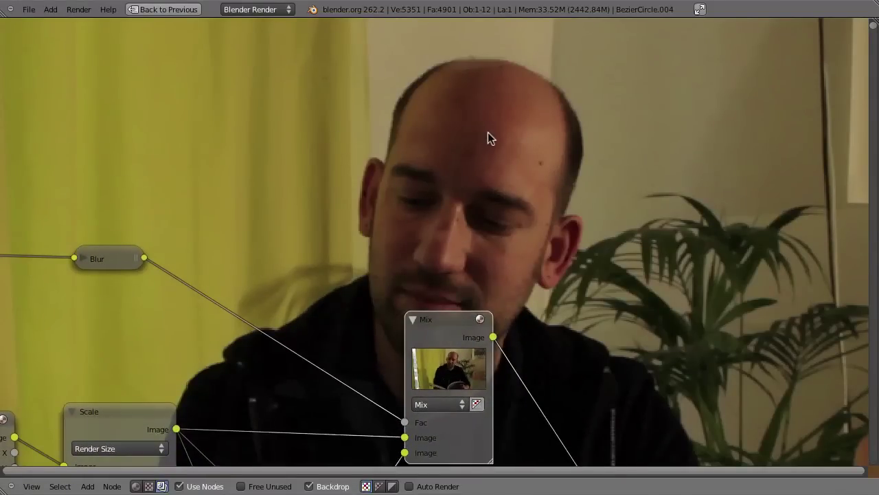
middle_drag(507, 201, 486, 41)
middle_drag(479, 233, 484, 27)
middle_drag(462, 194, 487, 249)
middle_drag(469, 285, 511, 345)
key(b)
drag(98, 106, 473, 344)
key(g)
click(470, 196)
Move the mask Render Layers node farther away from the Blur node to make room between them.
middle_drag(263, 242, 285, 317)
right_click(240, 117)
key(g)
click(84, 103)
key(g)
click(70, 116)
Add an ID Mask node to the compositor and place it near the mask Render Layers node.
key(shift+a)
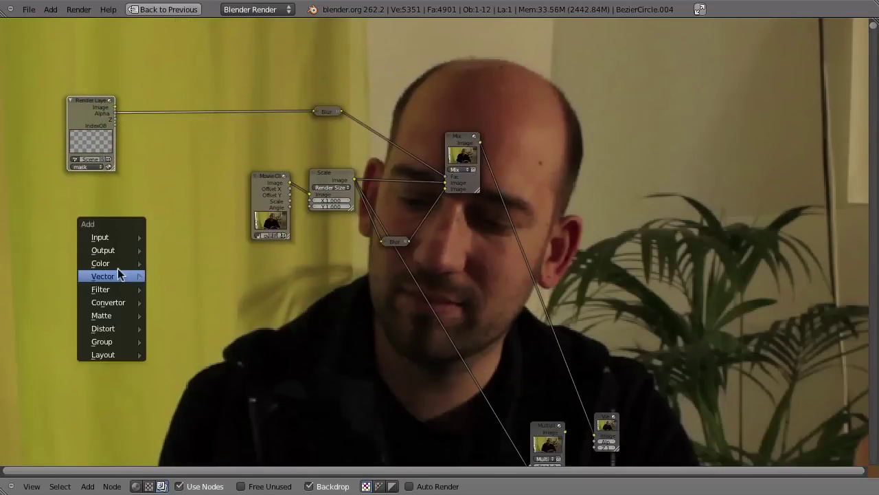
mouse_move(108, 305)
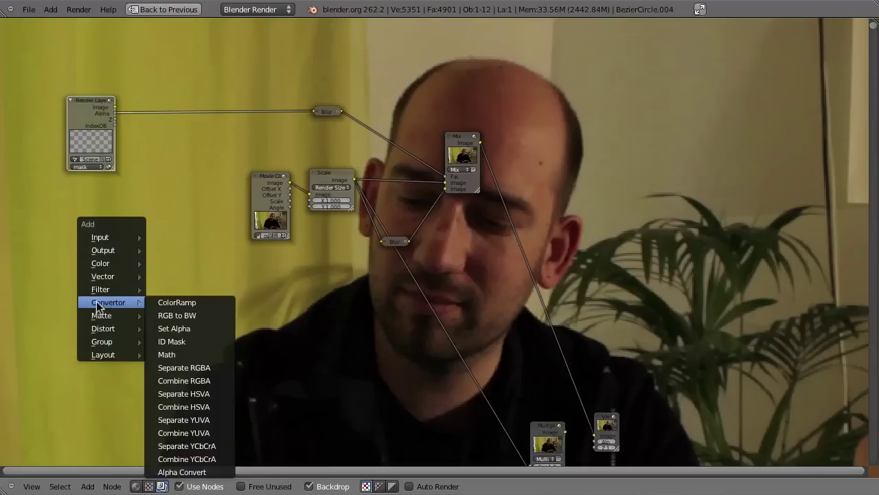
click(173, 341)
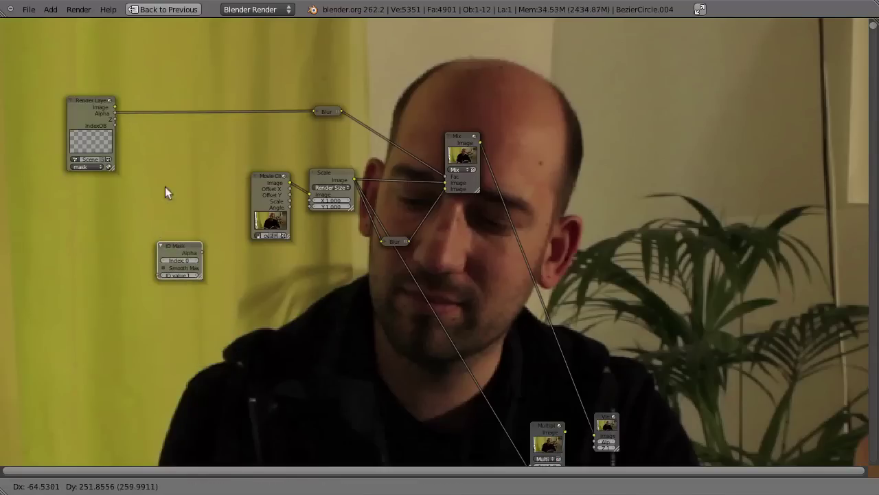
click(151, 155)
scroll(199, 170, up, 3)
middle_drag(198, 170, 230, 202)
scroll(230, 202, up, 2)
drag(110, 289, 114, 272)
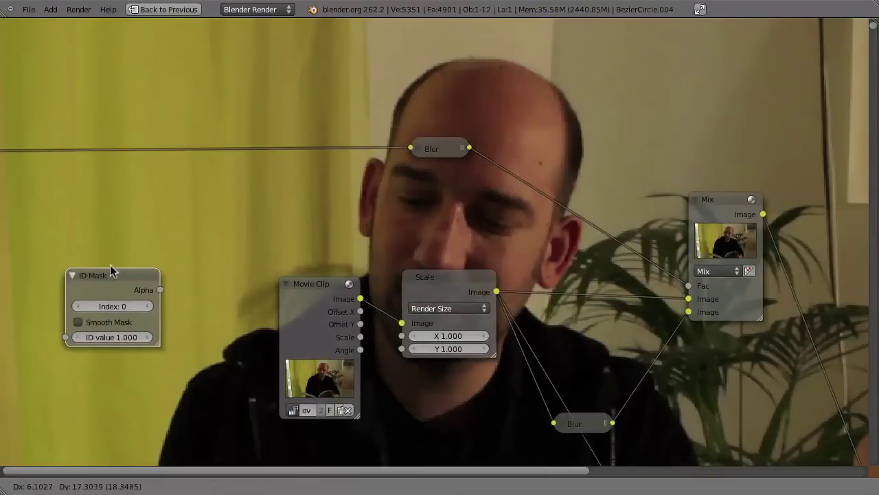
Connect the mask layer's IndexOB output to the ID Mask's ID value and preview the ID Mask in the backdrop.
middle_drag(115, 271, 287, 259)
drag(160, 167, 239, 325)
ctrl+shift+click(286, 269)
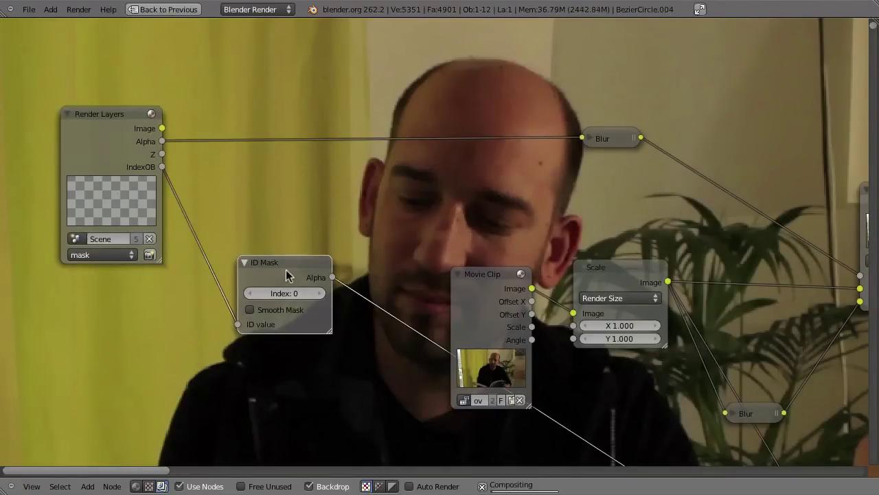
Set the ID Mask index to 1 and enable Smooth Mask.
click(319, 292)
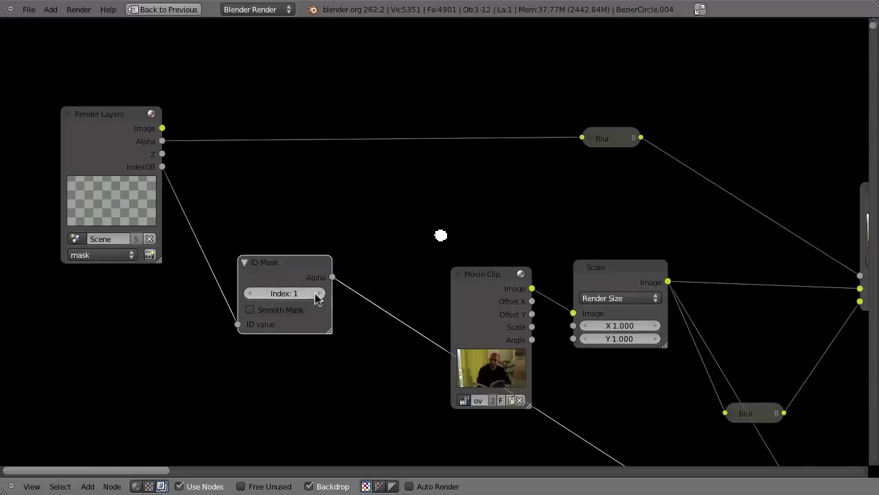
click(252, 313)
middle_drag(450, 319, 383, 354)
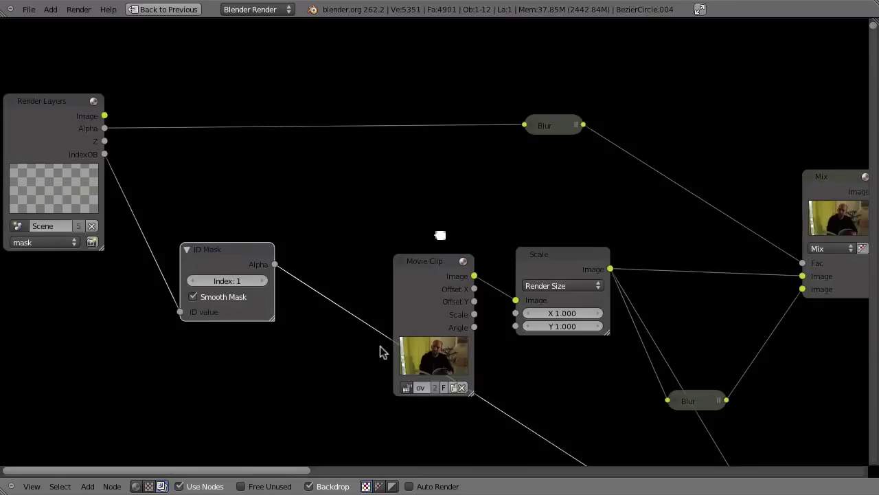
Preview the Mix node's result in the backdrop and move the dot-masking nodes as a group to make room after it.
scroll(502, 314, down, 5)
middle_drag(520, 330, 342, 240)
ctrl+shift+click(416, 146)
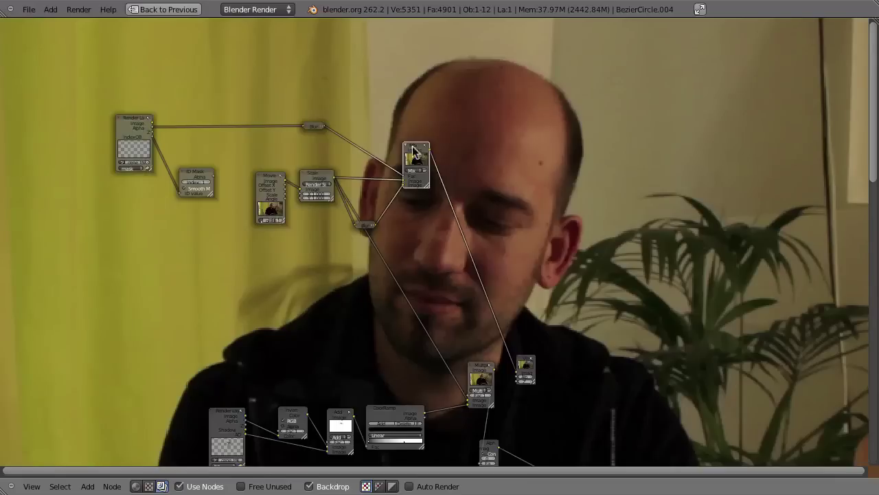
middle_drag(416, 148, 543, 188)
key(b)
drag(128, 98, 570, 281)
key(g)
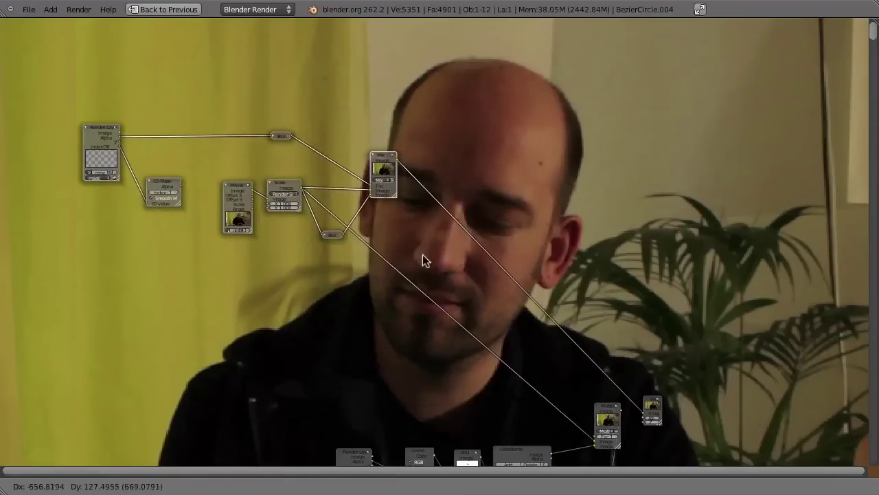
click(424, 257)
Add an RGB Curves node on the link between the Mix node and the Viewer.
scroll(423, 207, up, 3)
middle_drag(459, 246, 488, 253)
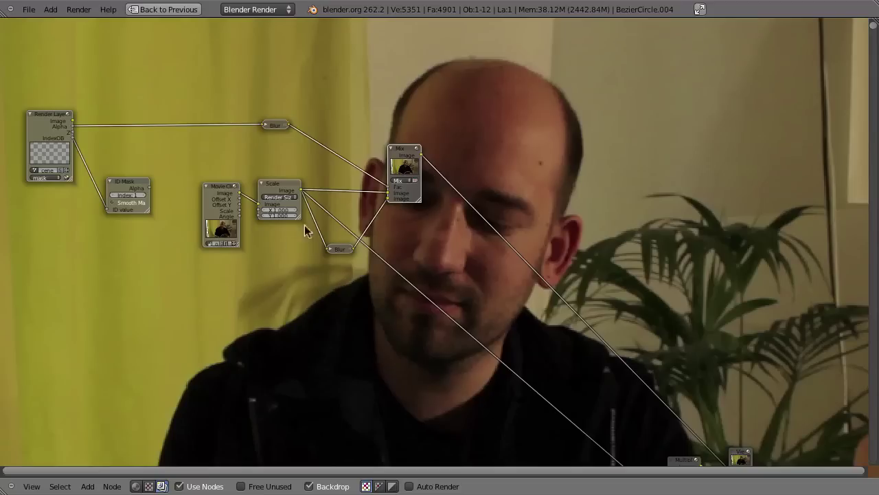
key(shift+a)
mouse_move(298, 309)
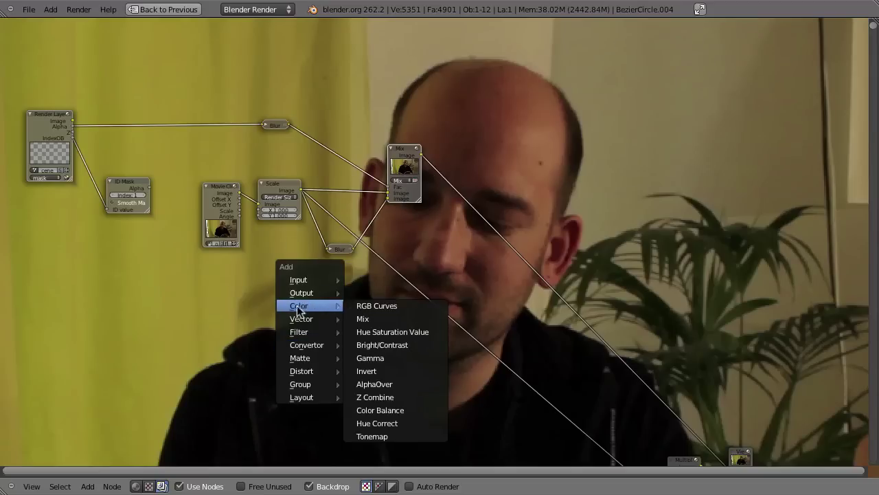
click(377, 306)
click(509, 177)
drag(503, 180, 466, 312)
Move the ID Mask below the movie clip nodes and connect its Alpha to the Fac input of the repositioned RGB Curves node.
click(132, 188)
drag(128, 220, 183, 333)
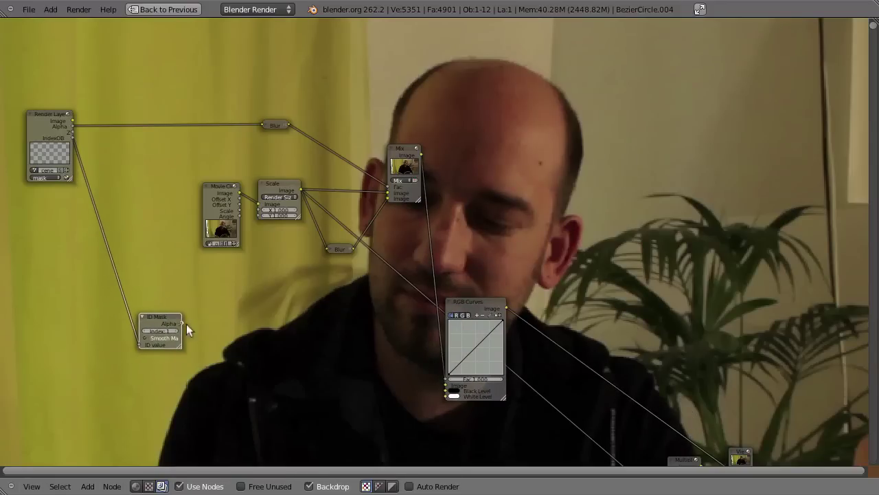
scroll(233, 320, up, 2)
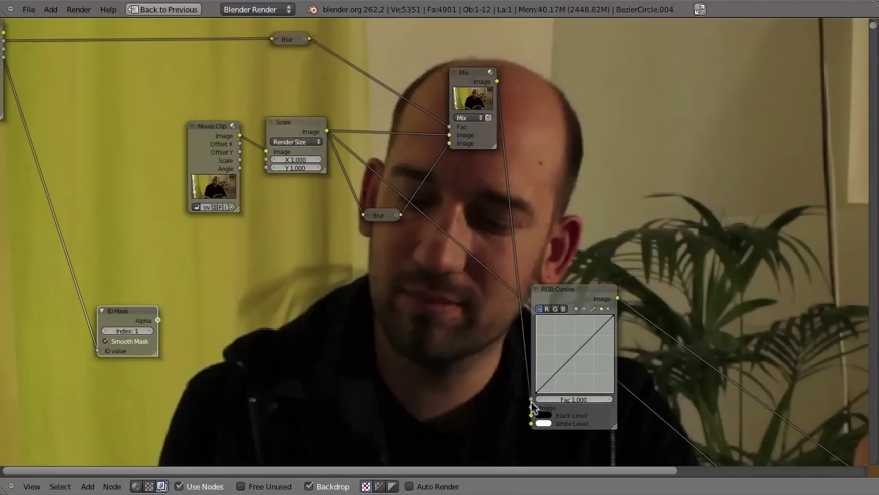
drag(566, 297, 616, 206)
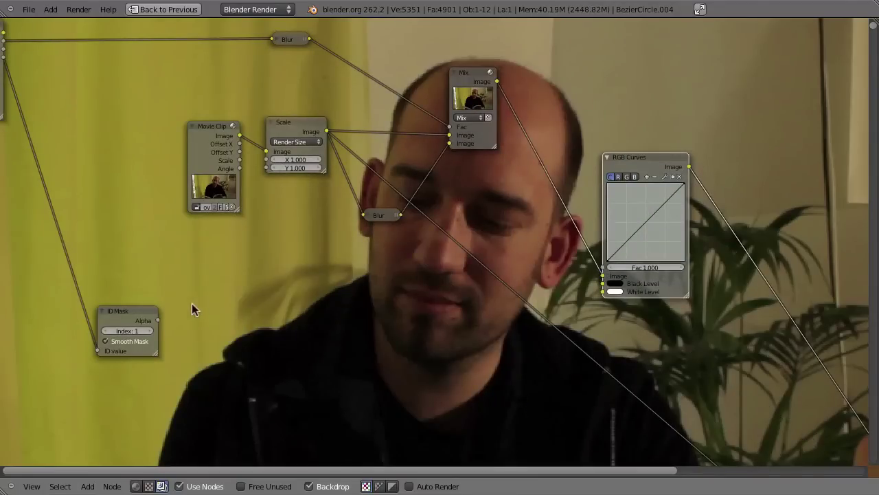
drag(159, 319, 602, 267)
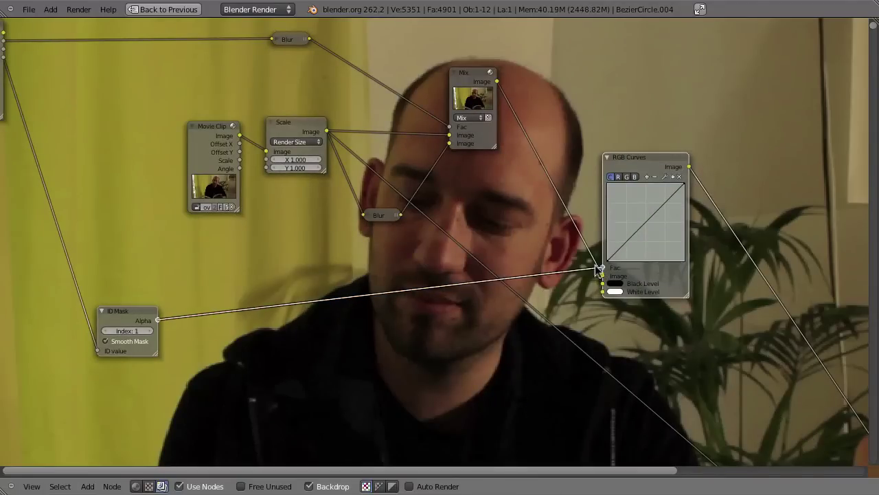
key(g)
click(672, 286)
Add a midpoint to the combined curve of the RGB Curves node and lower it slightly to darken the masked area.
middle_drag(672, 286, 405, 321)
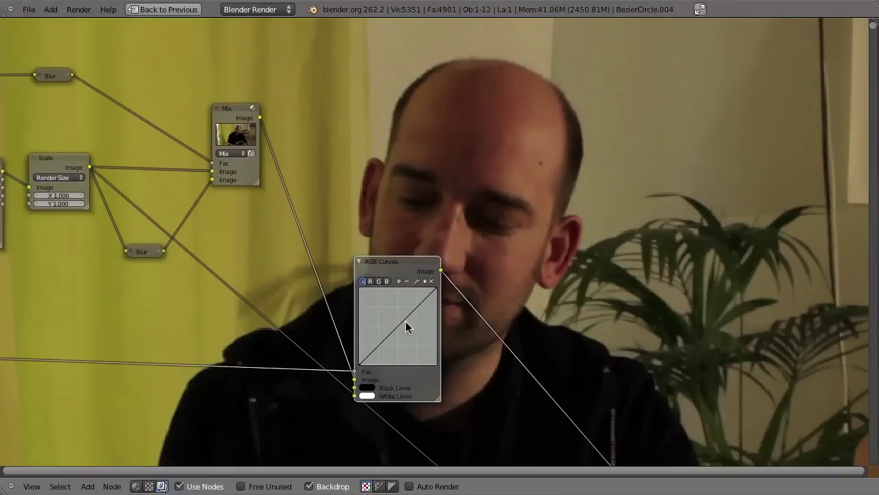
click(404, 324)
scroll(491, 256, up, 2)
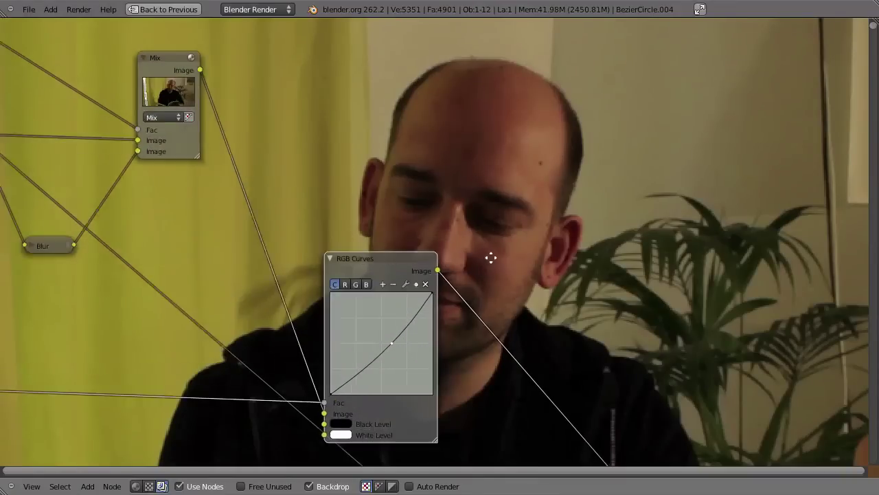
drag(380, 349, 376, 350)
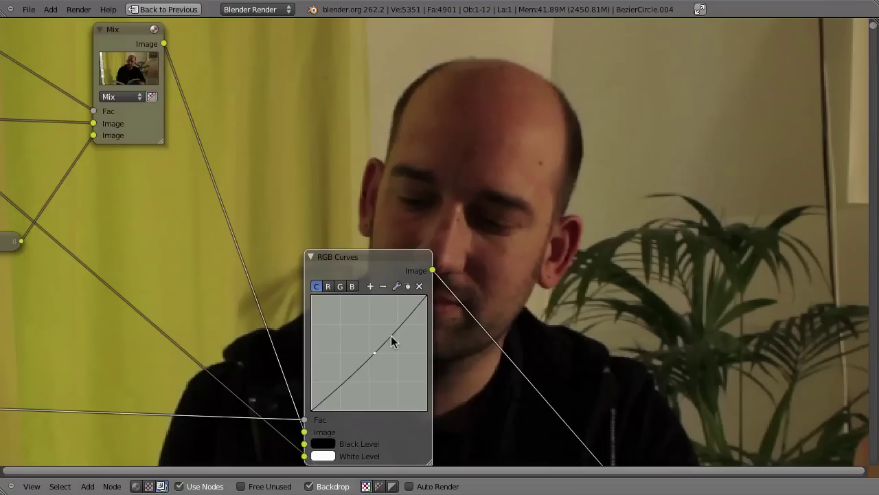
drag(374, 353, 375, 352)
Raise the midpoint of the red curve slightly and lower the combined curve's midpoint further.
click(329, 287)
drag(366, 352, 369, 347)
click(317, 287)
middle_drag(377, 356, 356, 410)
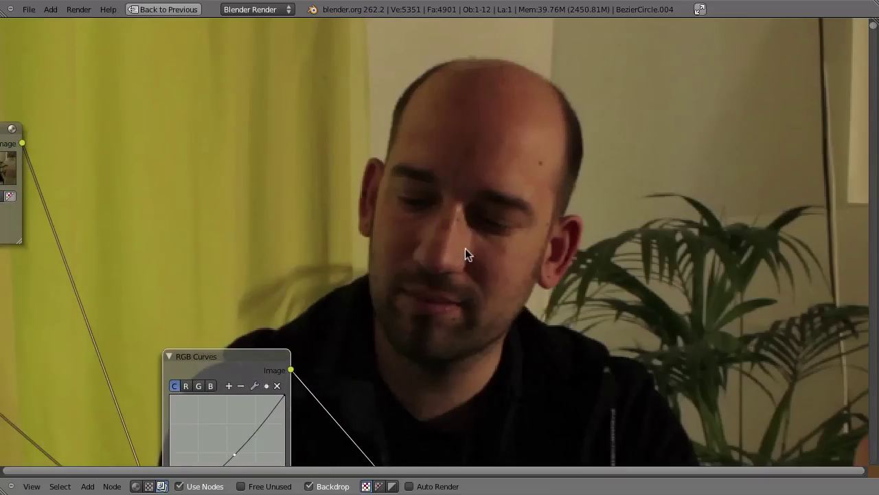
middle_drag(387, 321, 462, 229)
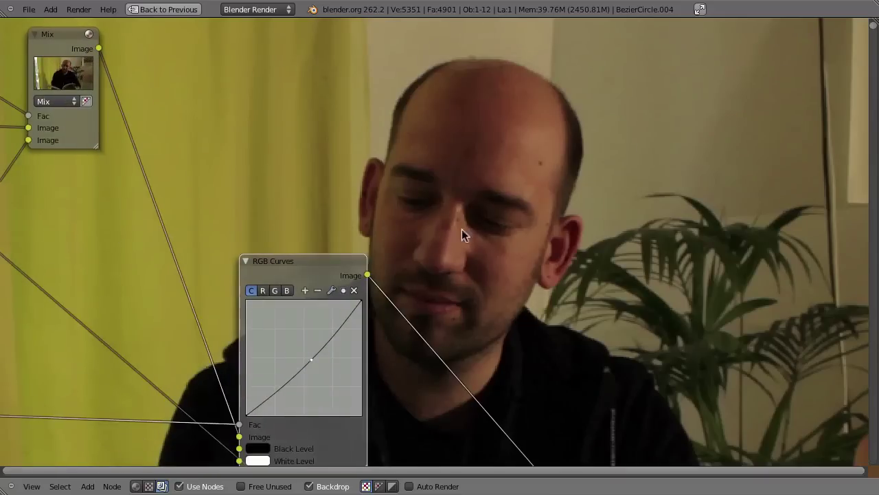
Compare the Mix node's output with the RGB Curves output in the backdrop.
scroll(462, 229, down, 4)
ctrl+shift+click(180, 99)
ctrl+shift+click(349, 258)
ctrl+shift+click(185, 97)
ctrl+shift+click(335, 258)
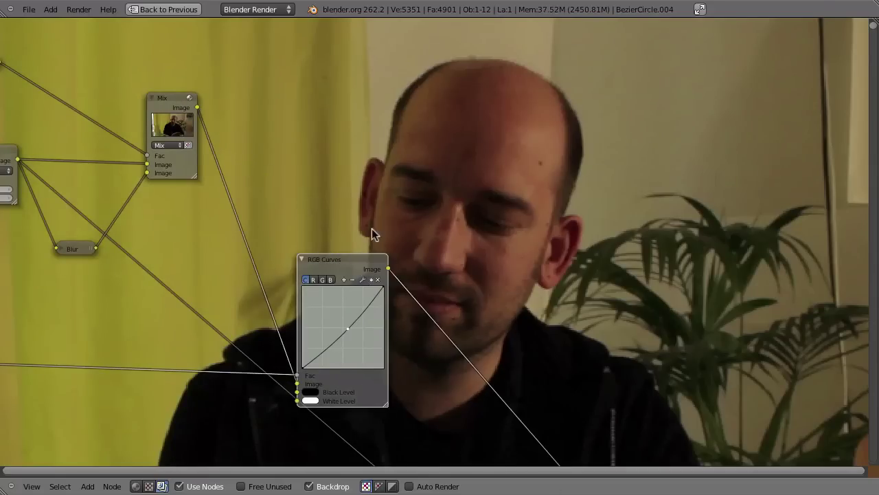
middle_drag(467, 255, 517, 267)
Box-select the dot-masking and curve nodes and move them together to free up space before the Viewer.
scroll(517, 266, down, 4)
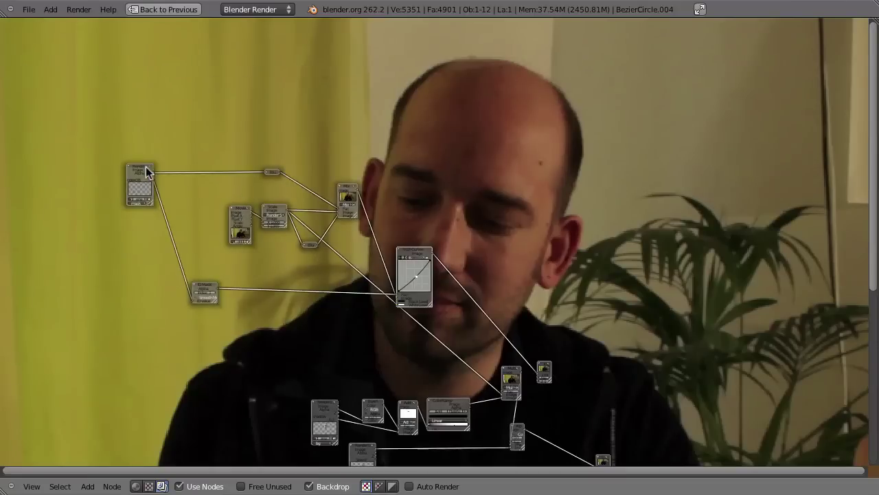
drag(94, 141, 492, 353)
key(g)
click(440, 272)
scroll(431, 213, up, 3)
Duplicate the RGB Curves node and insert the copy on the link between the first one and the Viewer.
middle_drag(410, 226, 472, 273)
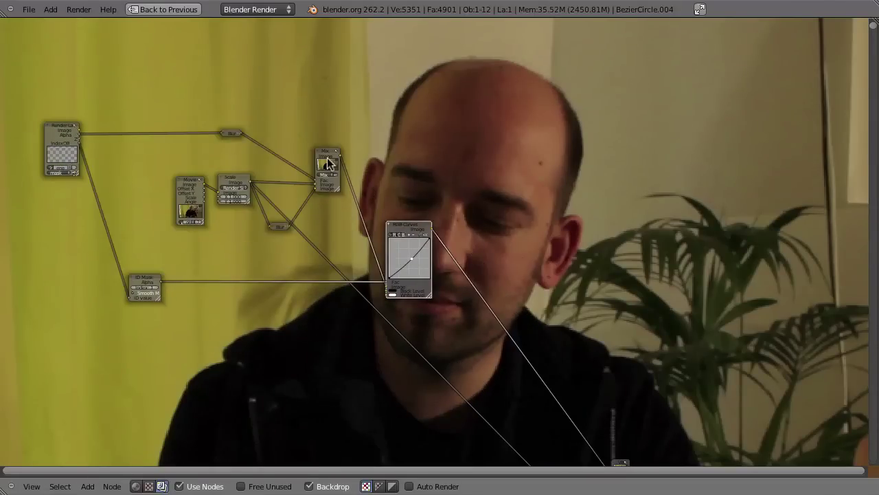
mouse_move(322, 149)
mouse_down()
mouse_move(321, 136)
mouse_move(329, 148)
mouse_up()
middle_drag(506, 191, 402, 173)
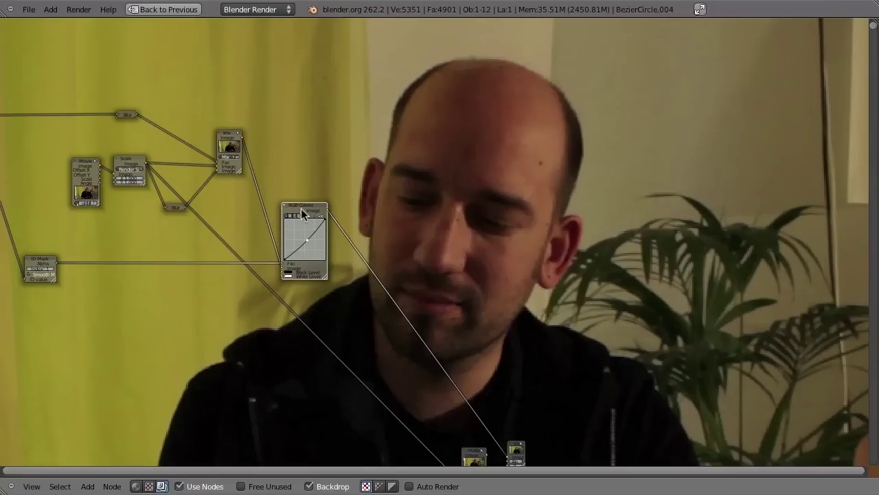
key(shift+d)
click(333, 278)
Duplicate the ID Mask node with its input link kept and place the copy below the original.
middle_drag(118, 295, 230, 254)
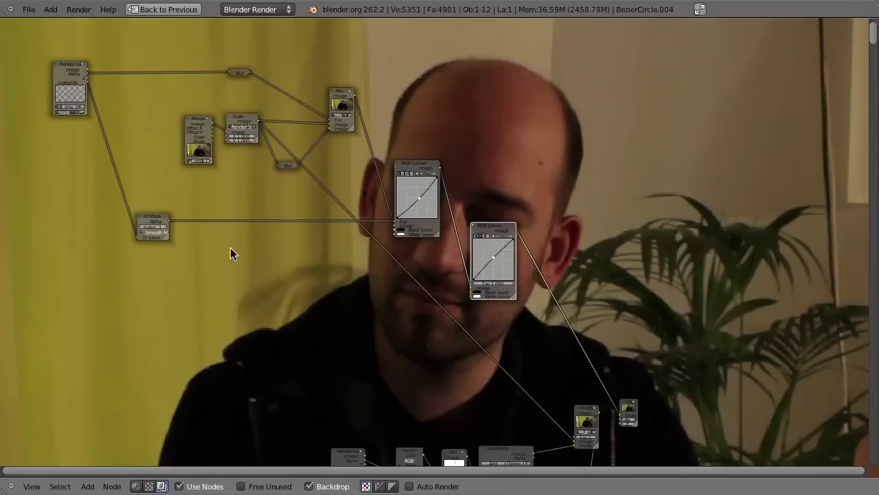
right_click(153, 219)
ctrl+middle_drag(154, 219, 259, 200)
middle_drag(177, 193, 246, 235)
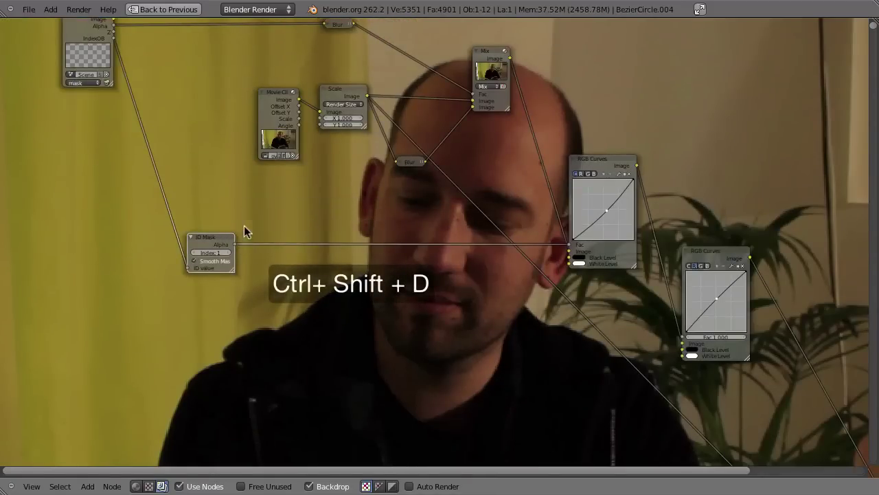
key(ctrl+shift+d)
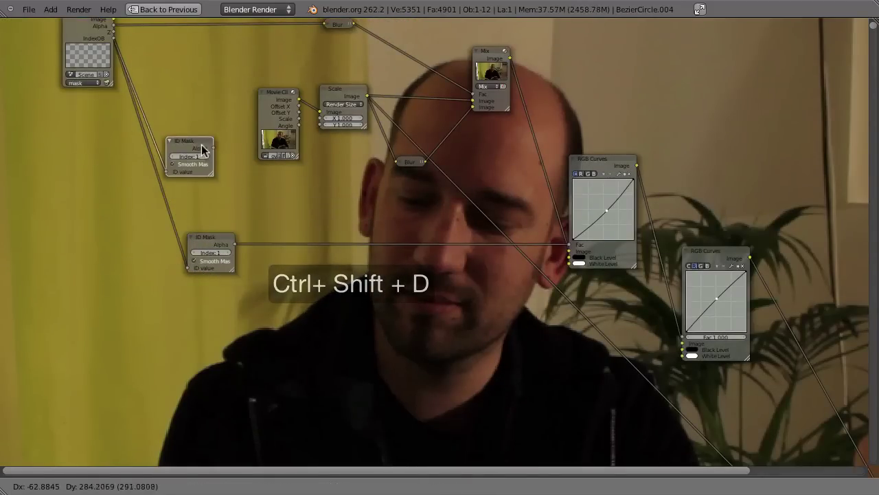
click(219, 317)
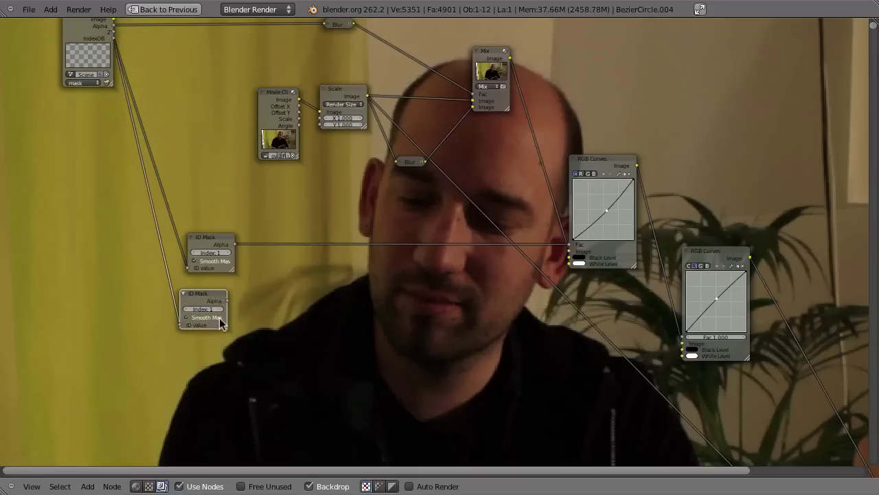
Set the copied ID Mask's index to 2 and connect its Alpha to the second RGB Curves node's Fac input.
drag(208, 293, 682, 337)
drag(228, 304, 681, 336)
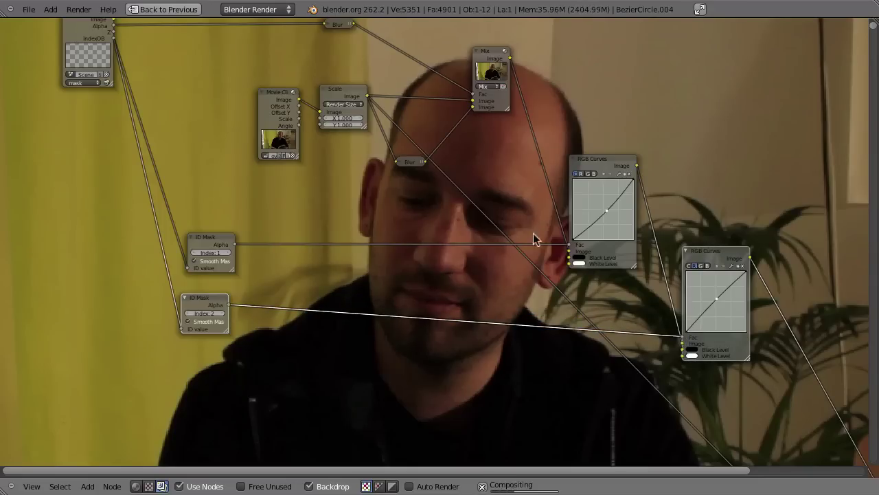
middle_drag(455, 230, 457, 239)
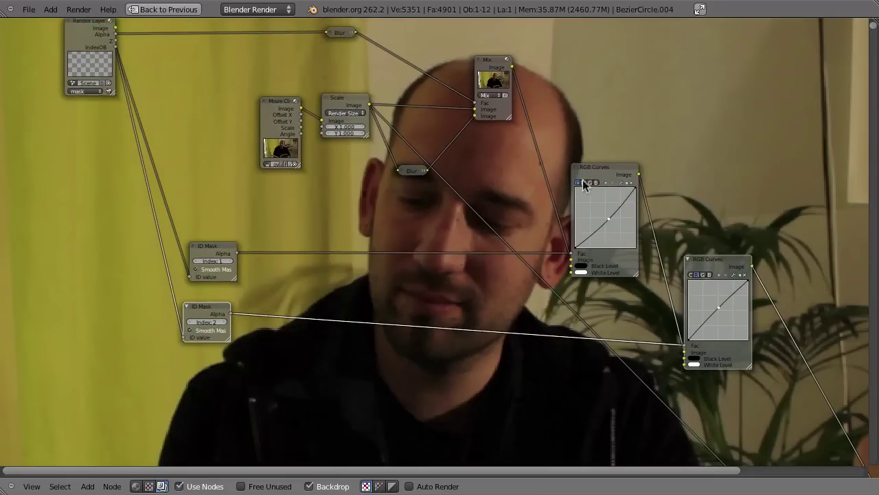
Compare the outputs of both RGB Curves nodes and lower the second node's combined curve to darken its masked area.
click(604, 169)
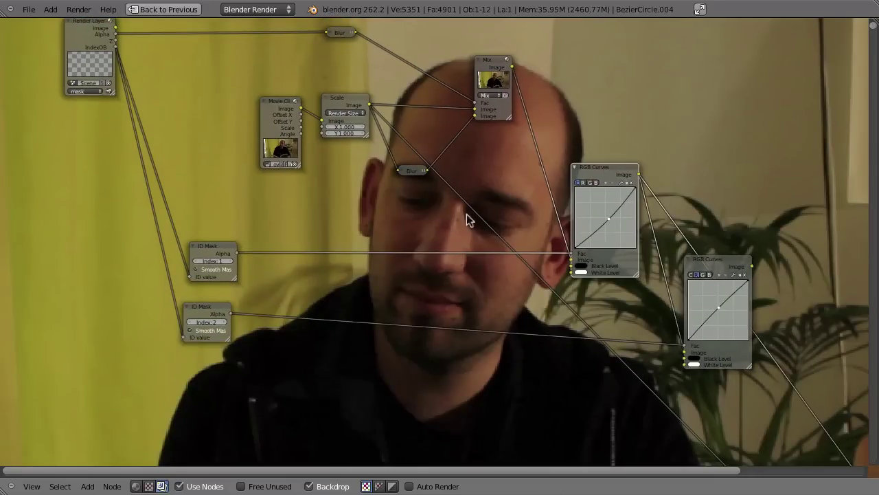
click(730, 262)
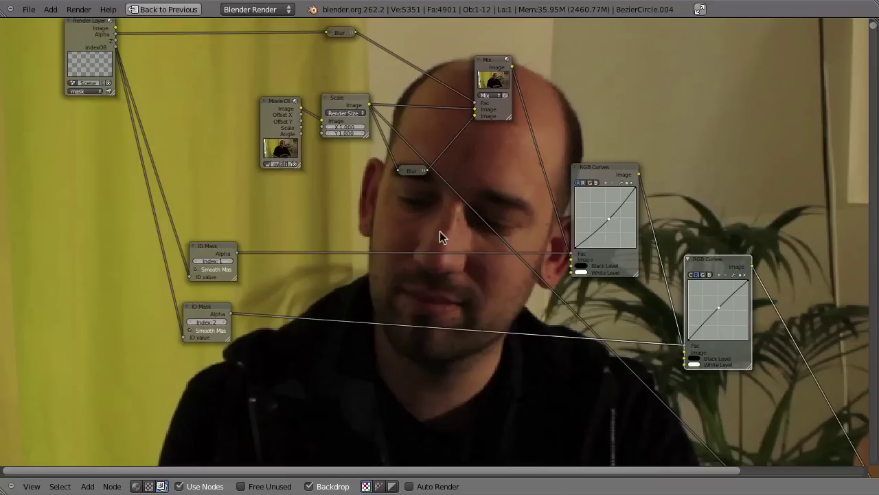
click(692, 275)
middle_drag(749, 313, 584, 201)
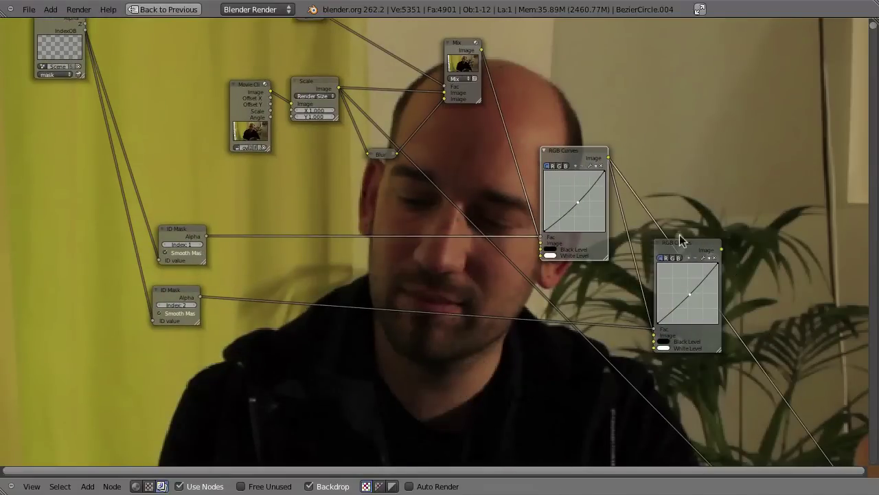
Tidy the node layout by moving the second RGB Curves and second ID Mask nodes closer to the first ones.
scroll(689, 249, down, 1)
drag(499, 218, 497, 194)
middle_drag(500, 246, 475, 316)
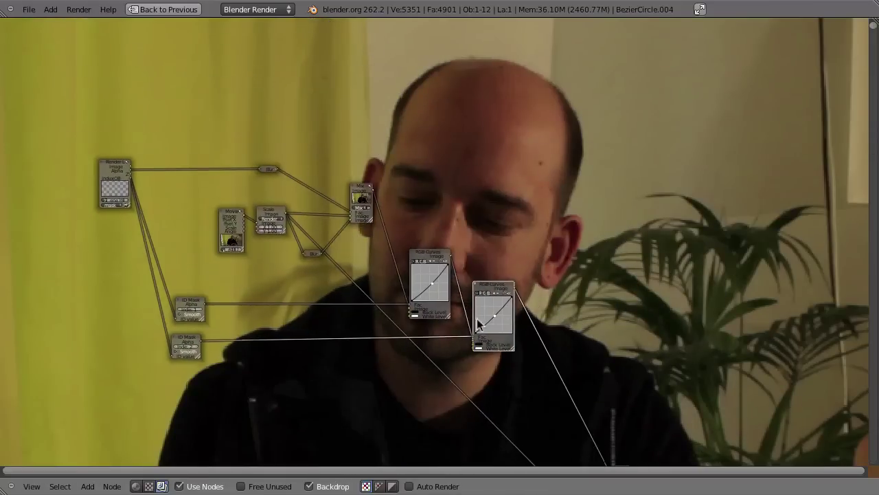
drag(182, 346, 194, 331)
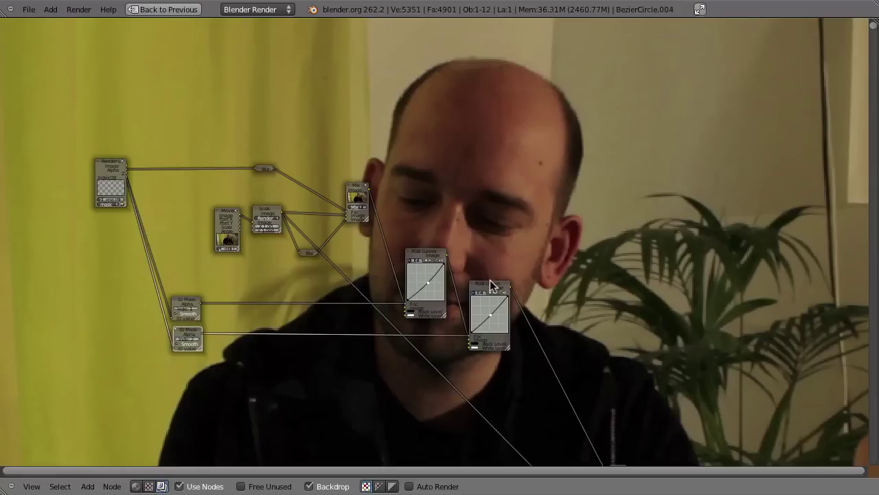
middle_drag(526, 265, 399, 307)
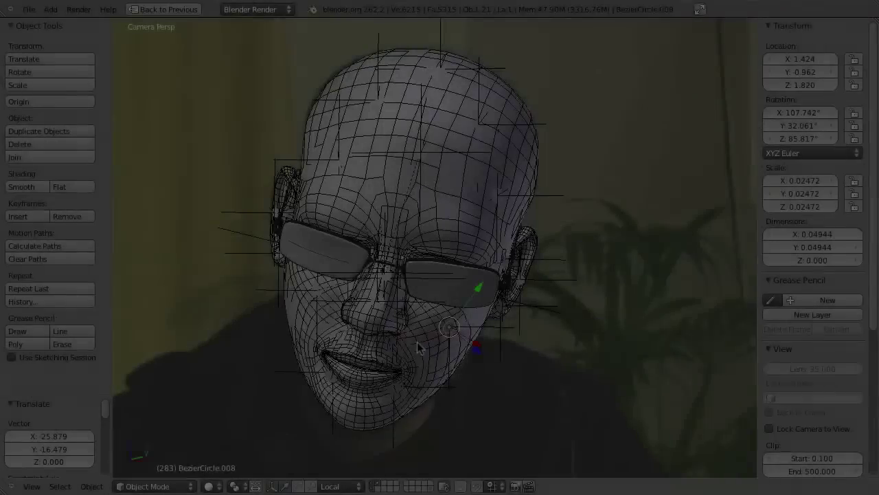
Play the animation in the camera view, stop it, go to frame 283 and render that frame.
key(alt+a)
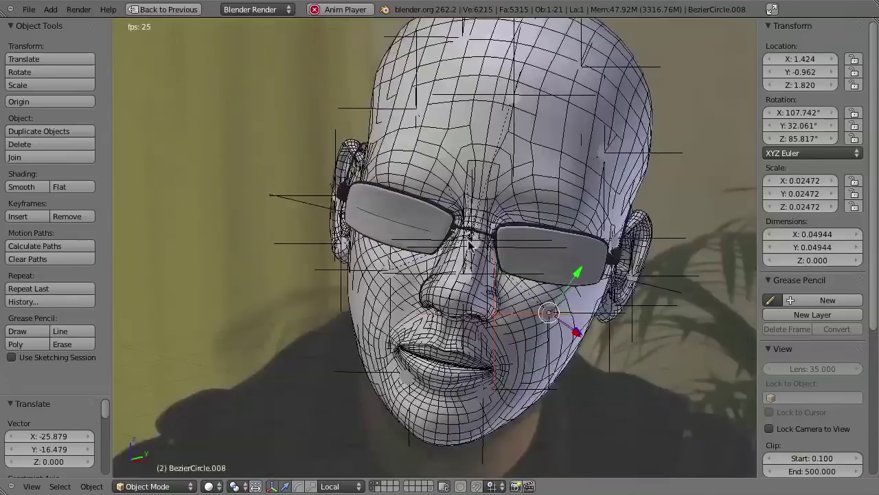
key(Escape)
key(Up)
key(Up)
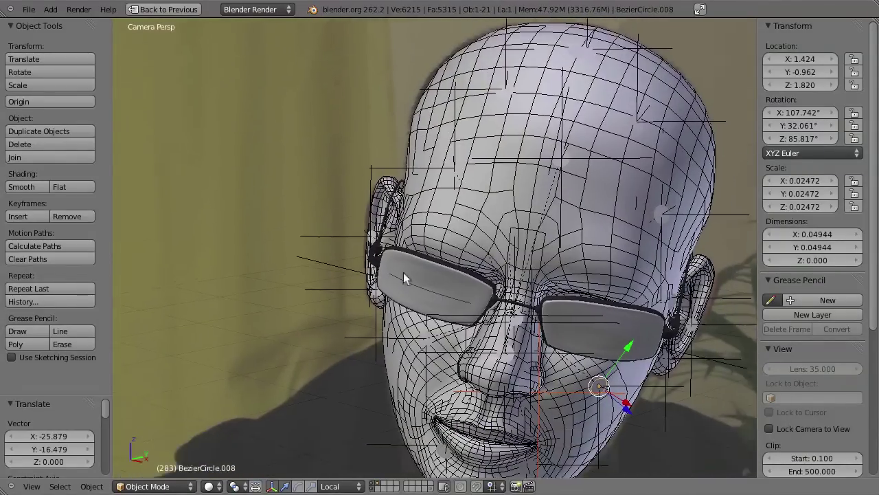
key(F12)
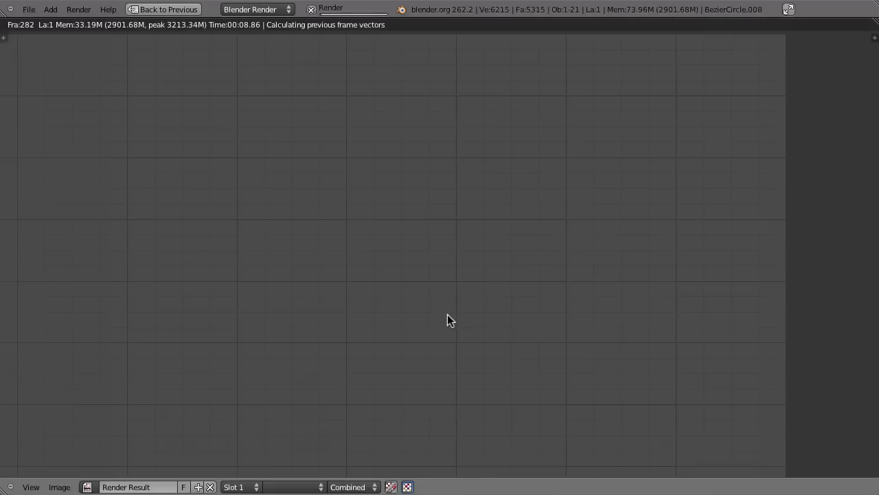
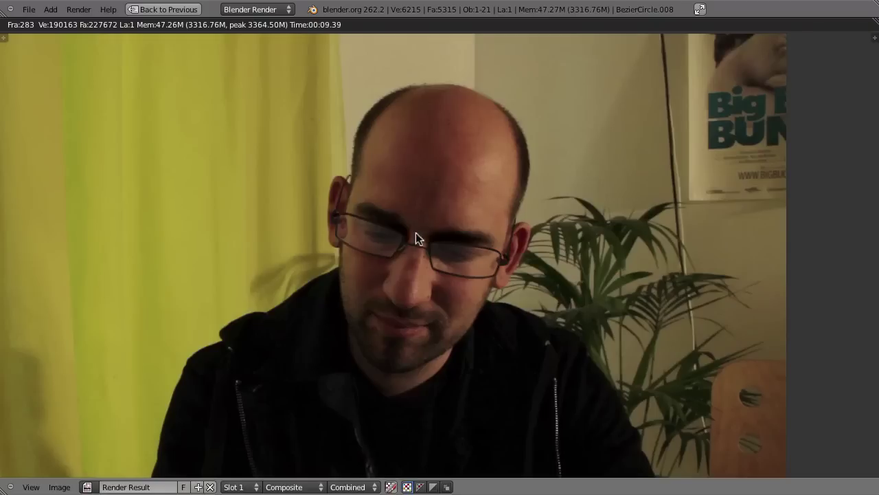
Close the render result and examine the full node tree, from the dot-correction RGB Curves chain to the glasses render layers.
key(Escape)
key(ctrl+Up)
scroll(350, 233, up, 5)
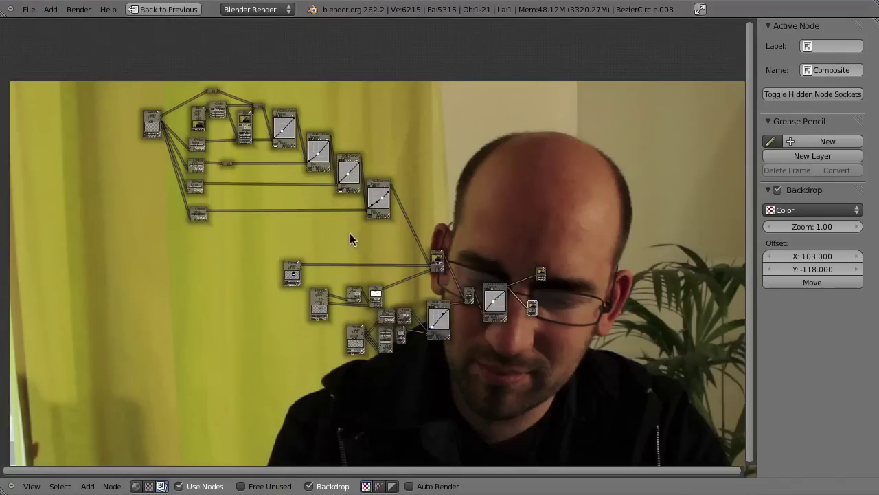
scroll(392, 289, up, 1)
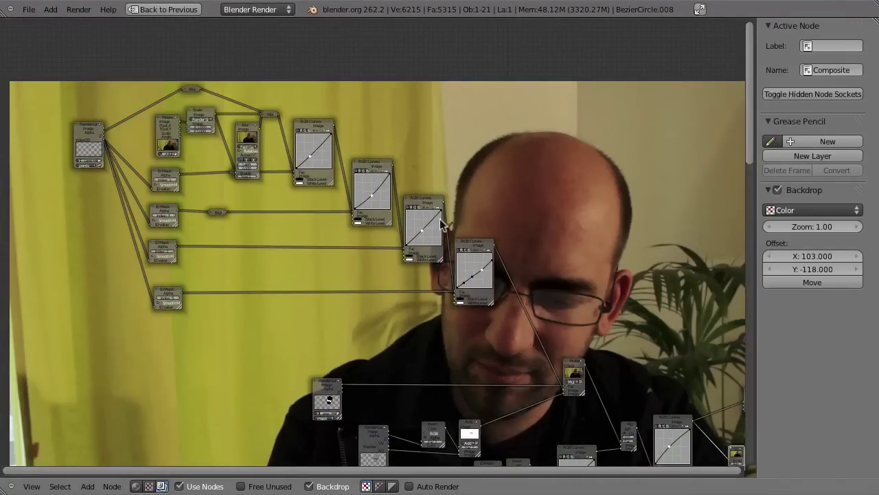
middle_drag(522, 193, 451, 230)
middle_drag(554, 222, 491, 149)
middle_drag(516, 242, 390, 242)
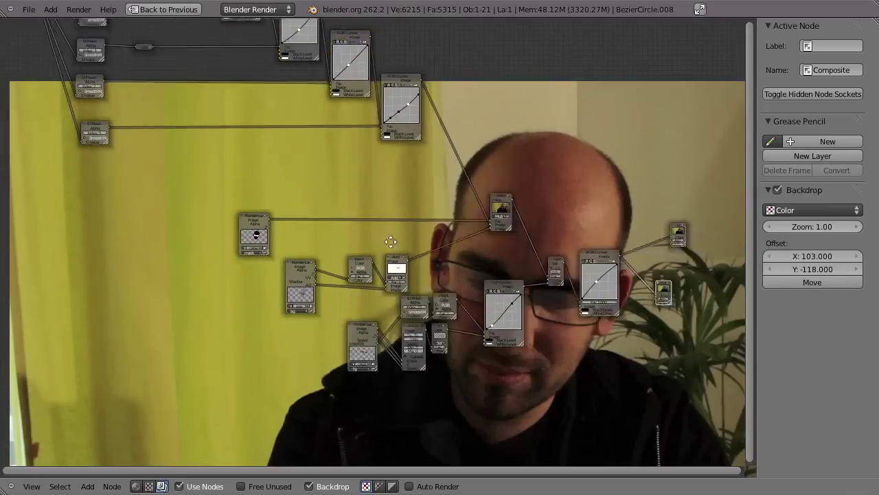
scroll(390, 241, up, 2)
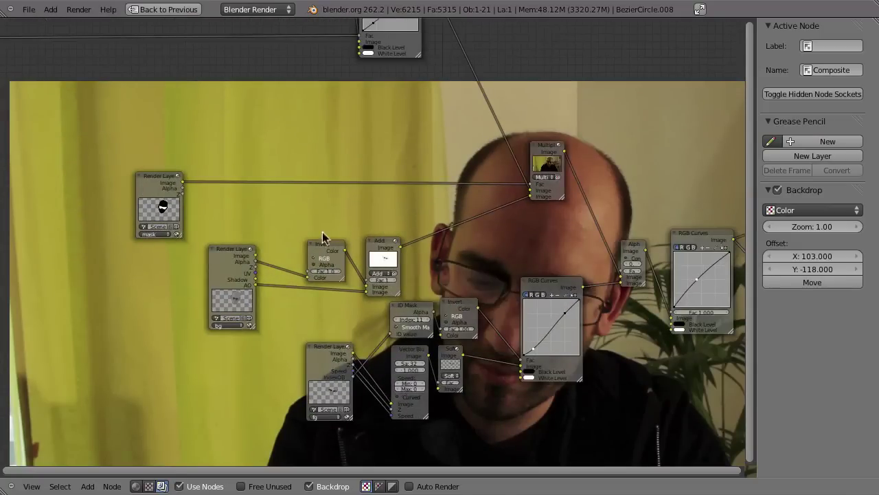
Preview the mask render layer, the Multiply node and the Add node as stages of the shadow compositing in the backdrop.
ctrl+shift+click(153, 184)
ctrl+shift+click(554, 154)
middle_drag(554, 154, 345, 120)
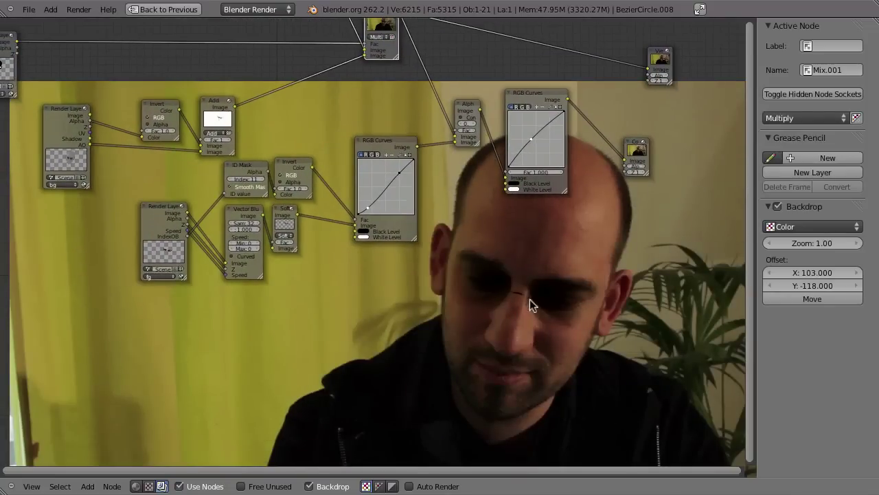
middle_drag(530, 299, 517, 325)
ctrl+shift+click(272, 194)
middle_drag(316, 192, 362, 243)
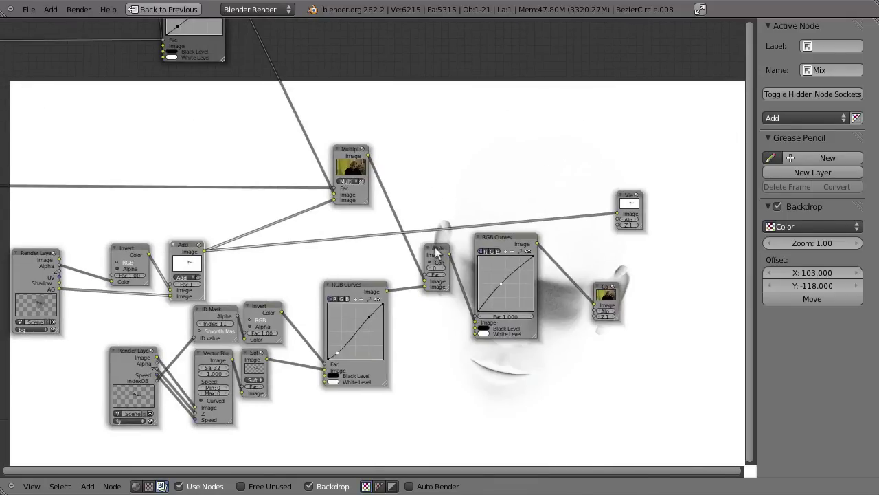
Preview the Alpha Over node's combined image and the final RGB Curves node's output in the backdrop.
ctrl+shift+click(437, 253)
middle_drag(489, 275, 423, 283)
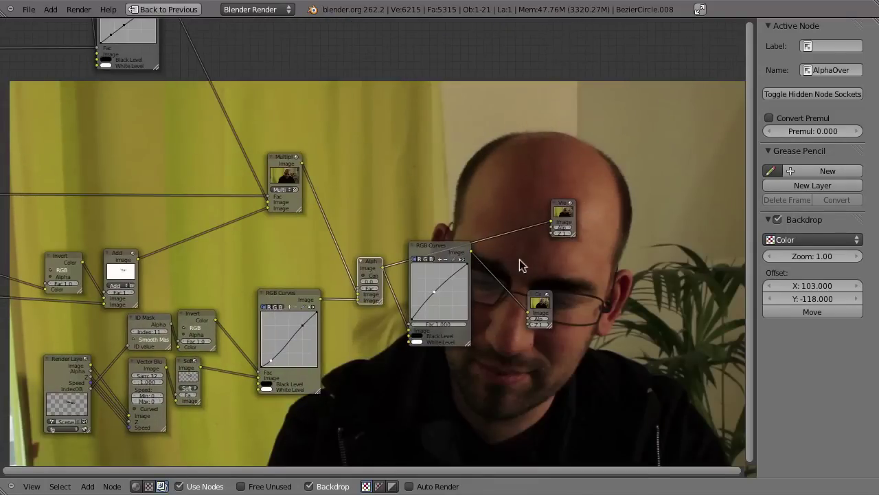
ctrl+shift+click(452, 251)
middle_drag(452, 251, 738, 234)
Preview the index 11 ID Mask and the glasses' RGB Curves node, and compare them with the Alpha Over output.
scroll(497, 245, up, 4)
middle_drag(484, 279, 431, 210)
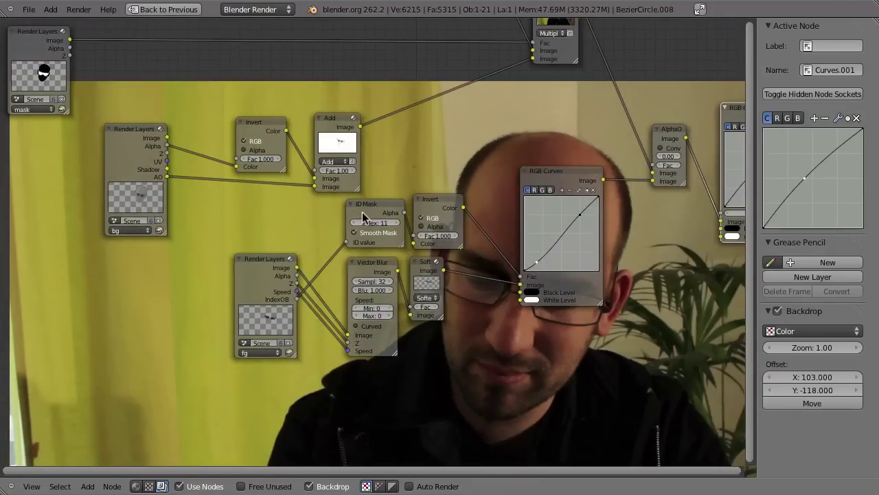
ctrl+shift+click(367, 214)
middle_drag(468, 270, 420, 272)
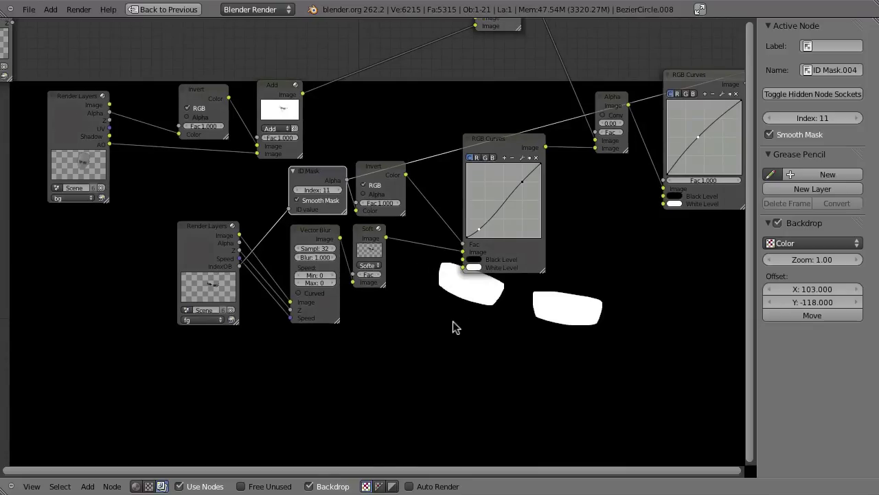
ctrl+shift+click(510, 141)
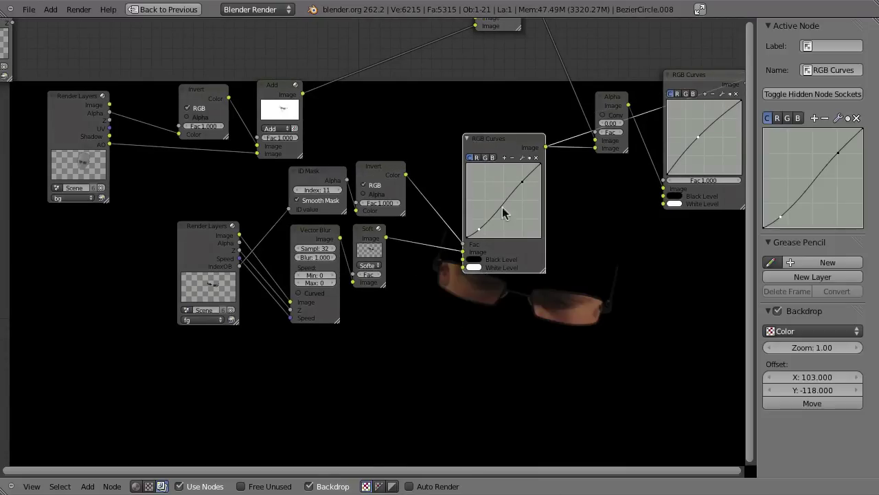
middle_drag(530, 308, 528, 253)
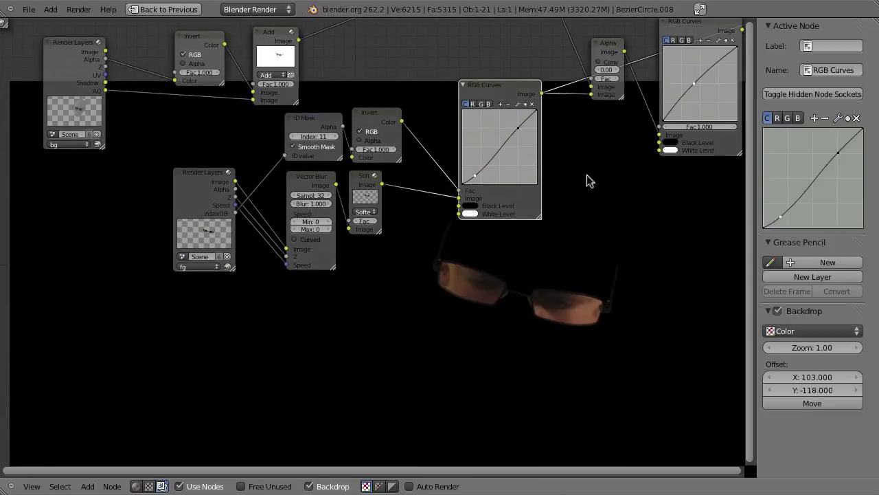
ctrl+shift+click(603, 47)
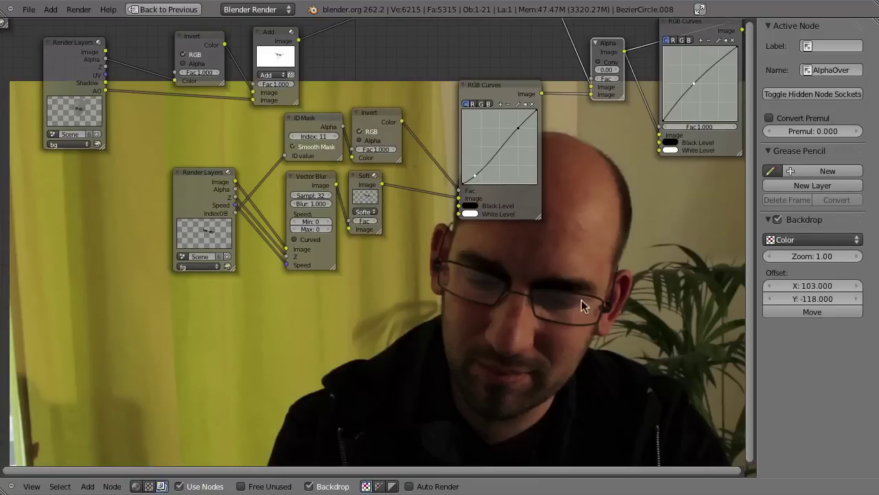
Show the final RGB Curves node's output in the backdrop and restore the full compositing layout.
middle_drag(406, 204, 313, 303)
ctrl+shift+click(497, 181)
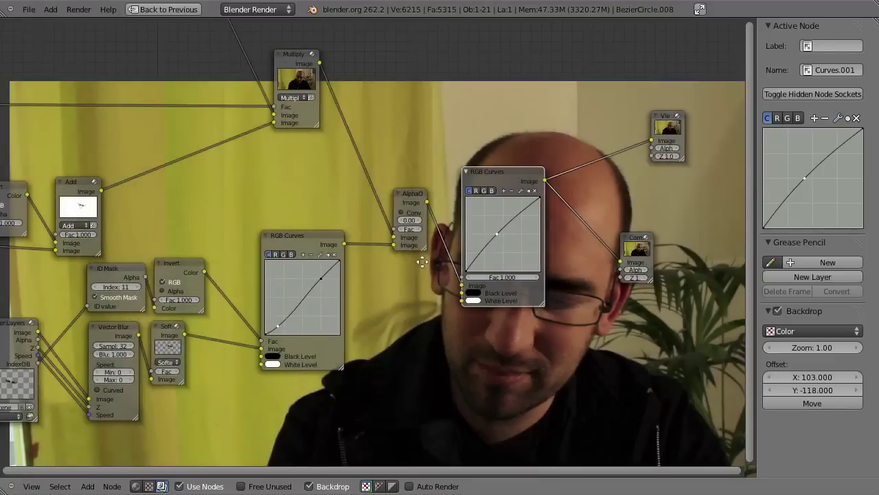
middle_drag(422, 262, 313, 272)
key(ctrl+Up)
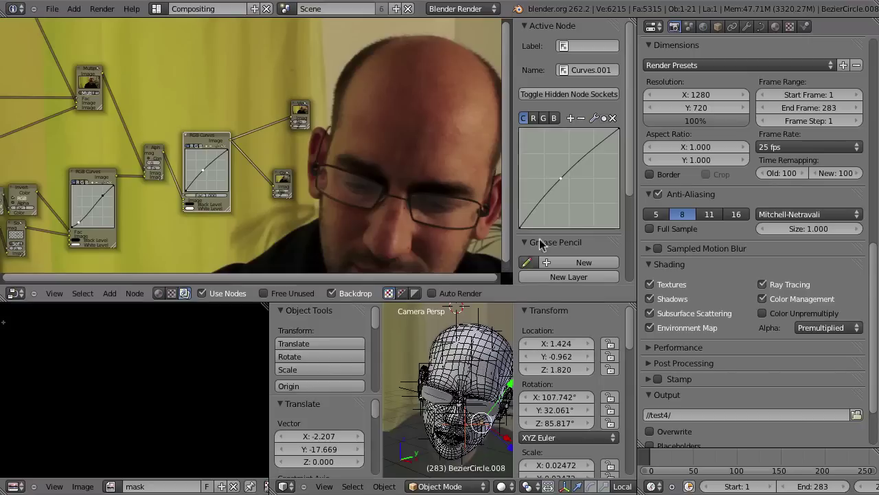
Select the head object and examine its projection material's image texture and movie source.
click(776, 26)
right_click(491, 335)
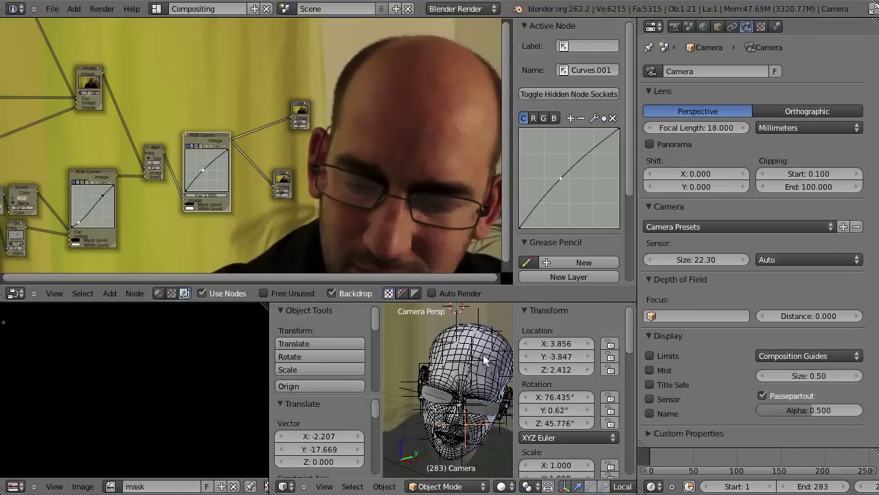
key(ctrl+Up)
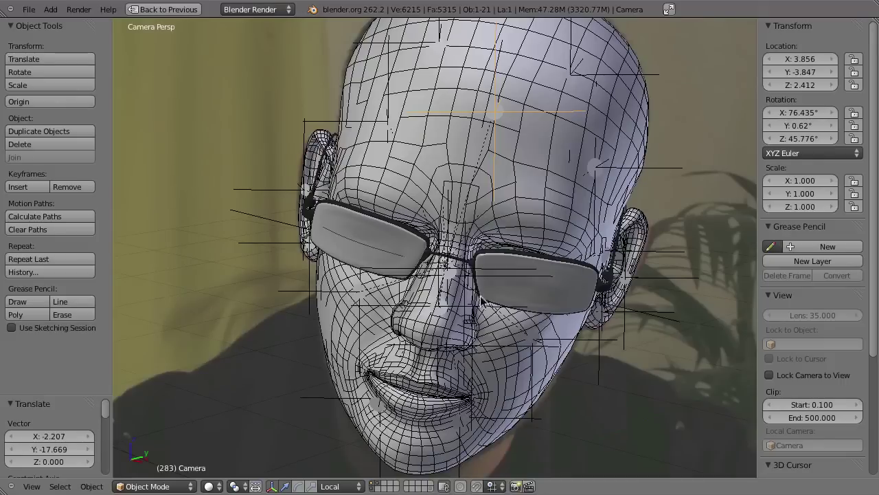
right_click(555, 377)
key(ctrl+Up)
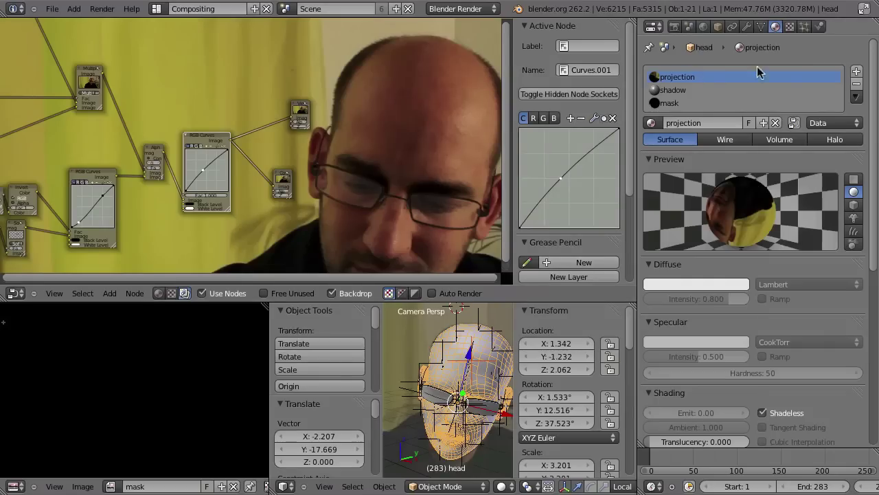
click(790, 26)
scroll(748, 316, down, 2)
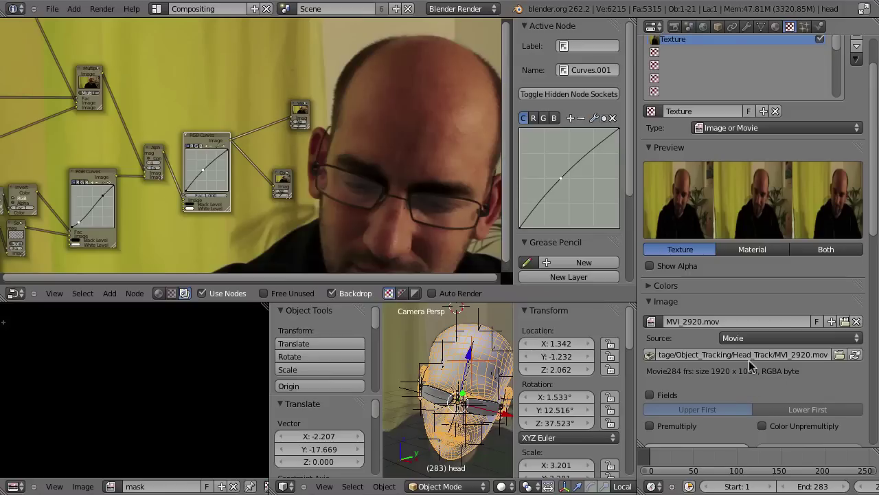
Review the scene's render dimensions, anti-aliasing, shading and output settings.
click(674, 27)
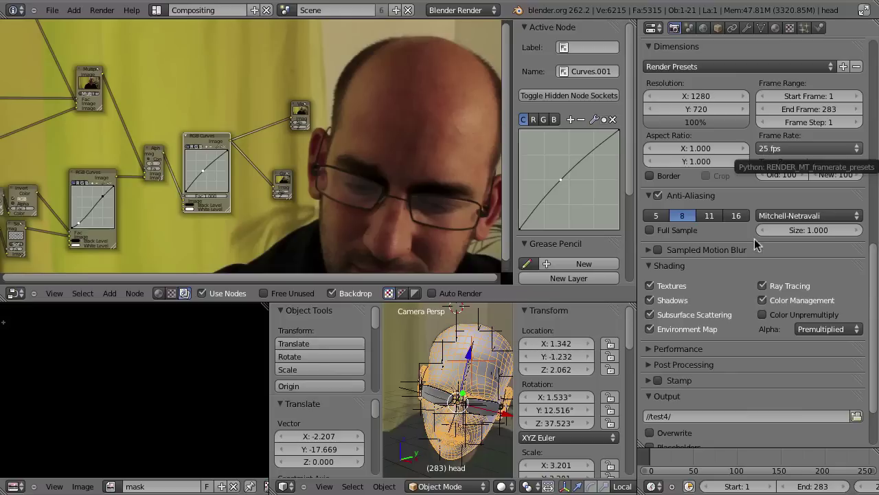
scroll(687, 124, up, 3)
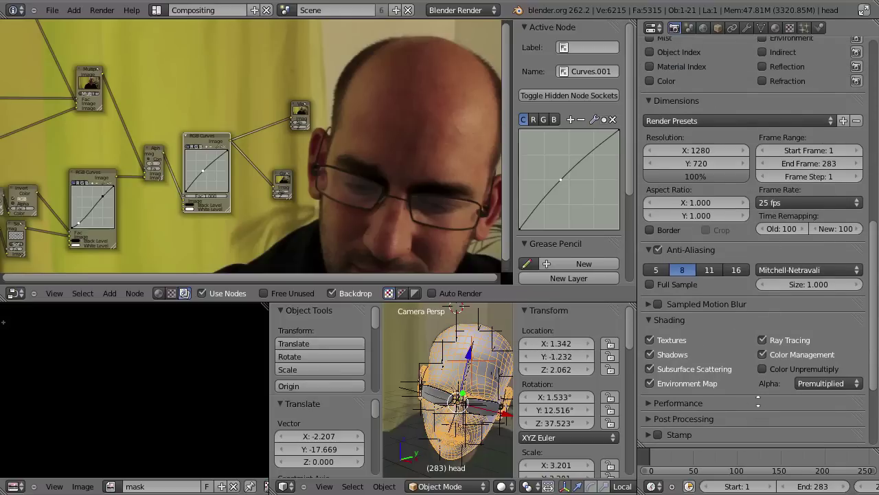
scroll(719, 264, down, 5)
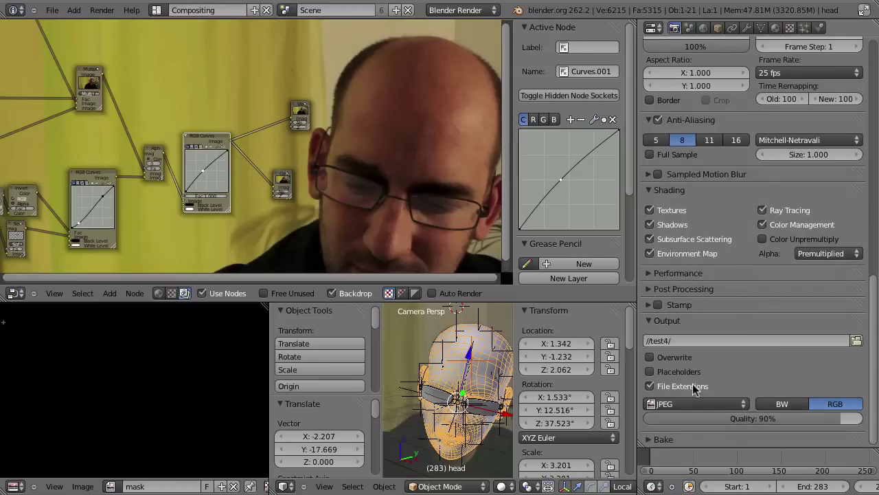